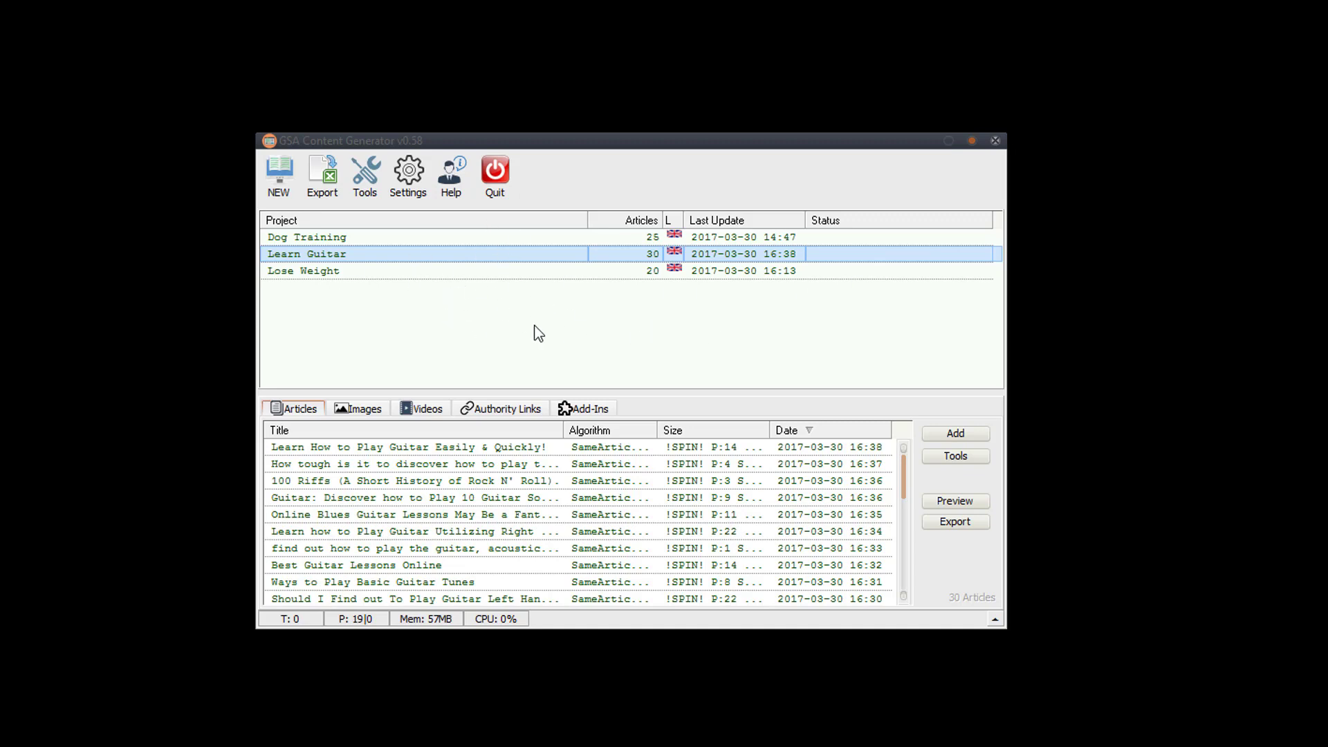
Open the proxy configuration from the program settings and review the ways to add proxies and the automatic proxy search and testing options
left_click(409, 199)
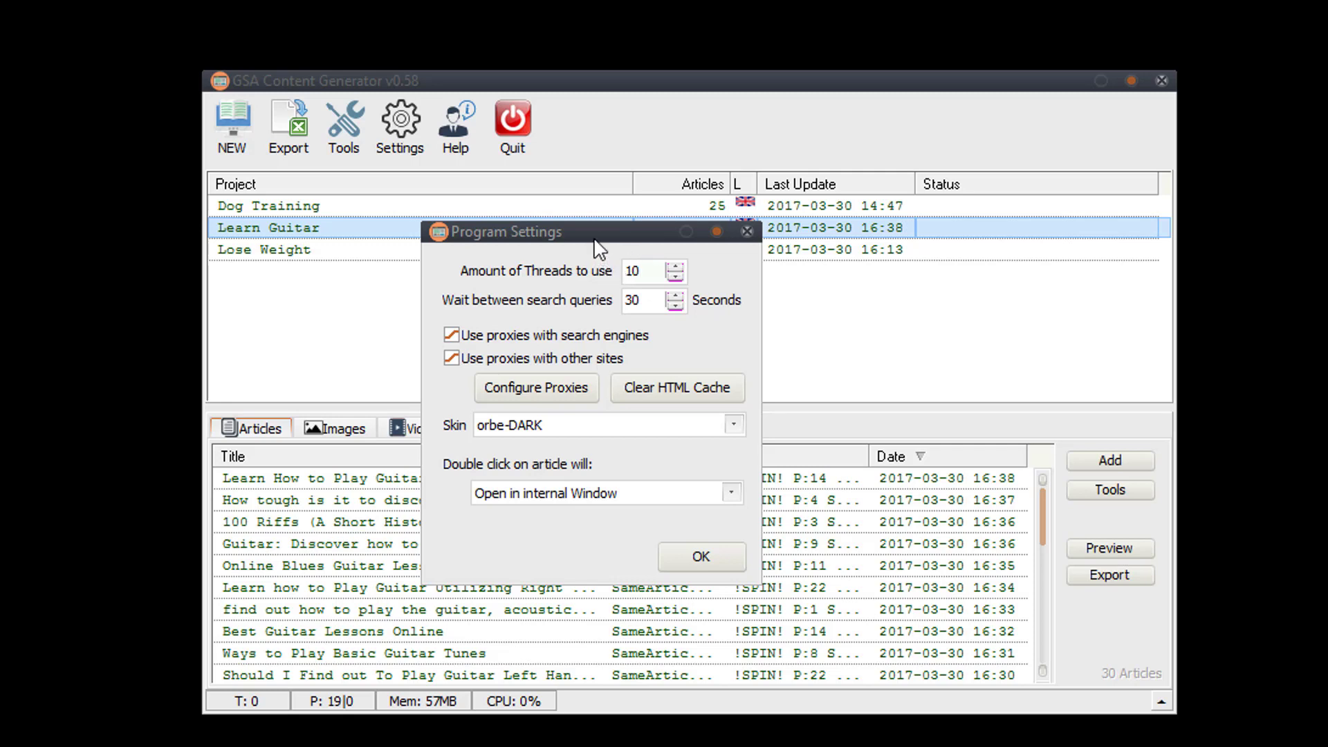
left_click_drag(619, 226, 663, 202)
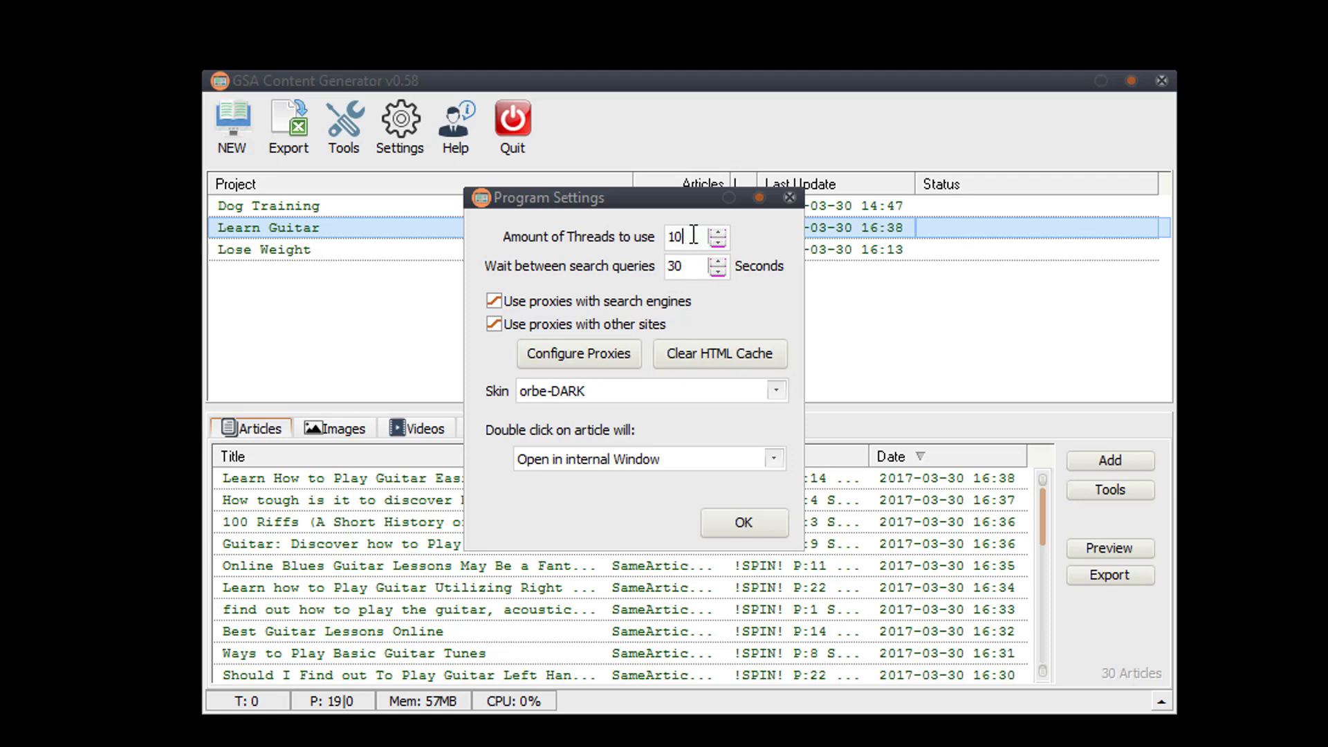
left_click(585, 365)
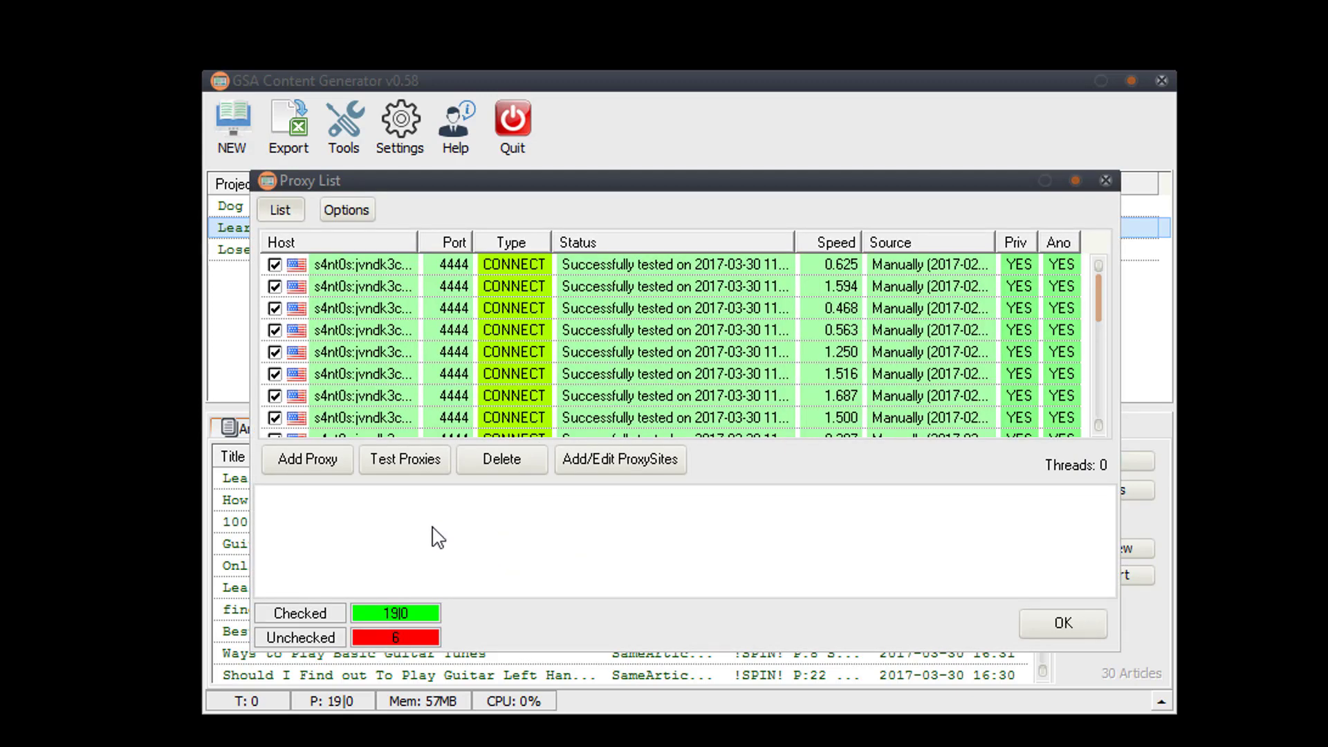
left_click(314, 465)
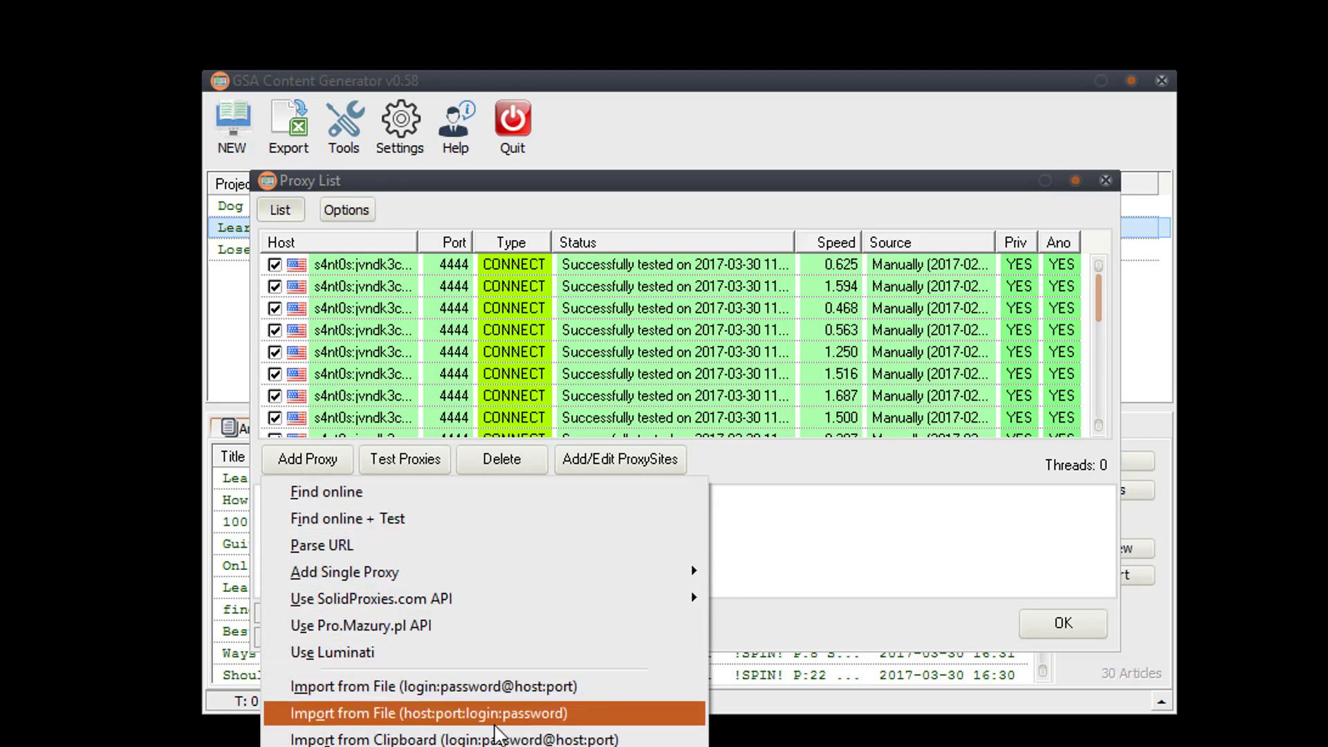
left_click(833, 555)
left_click(346, 210)
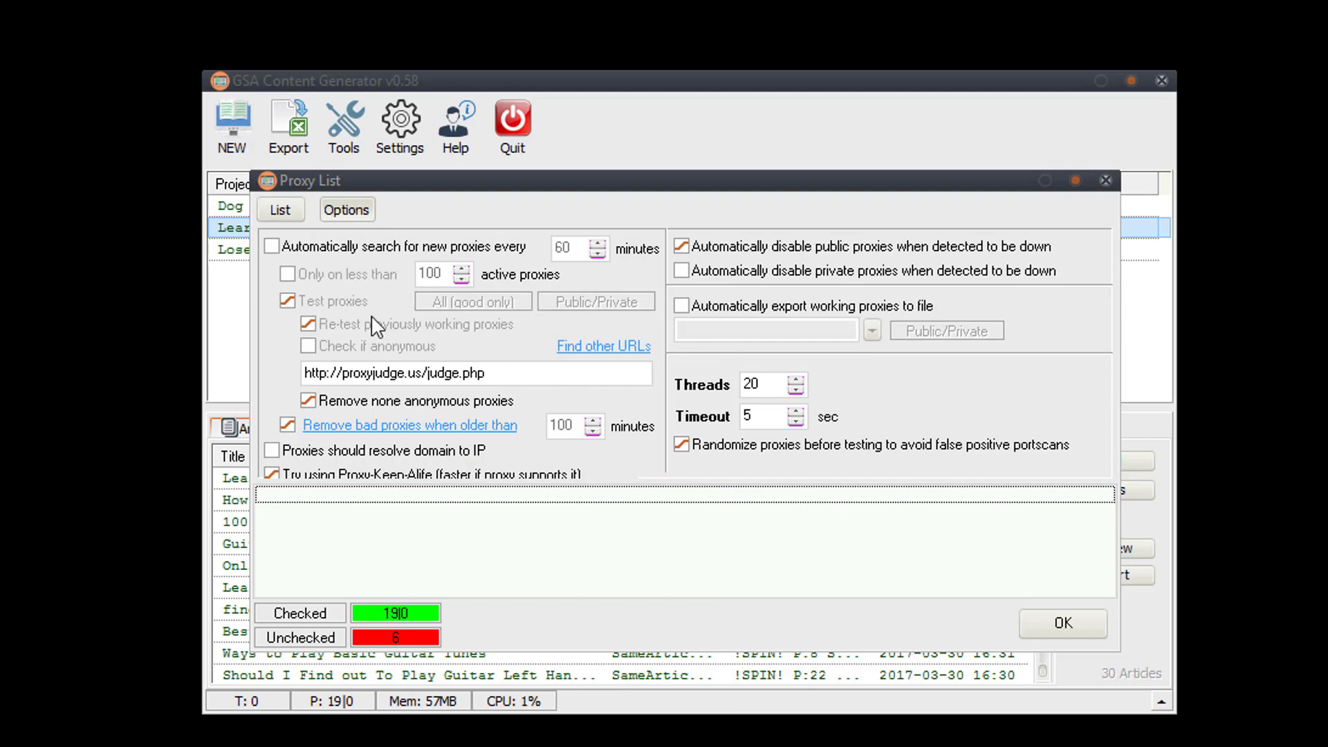
left_click(278, 210)
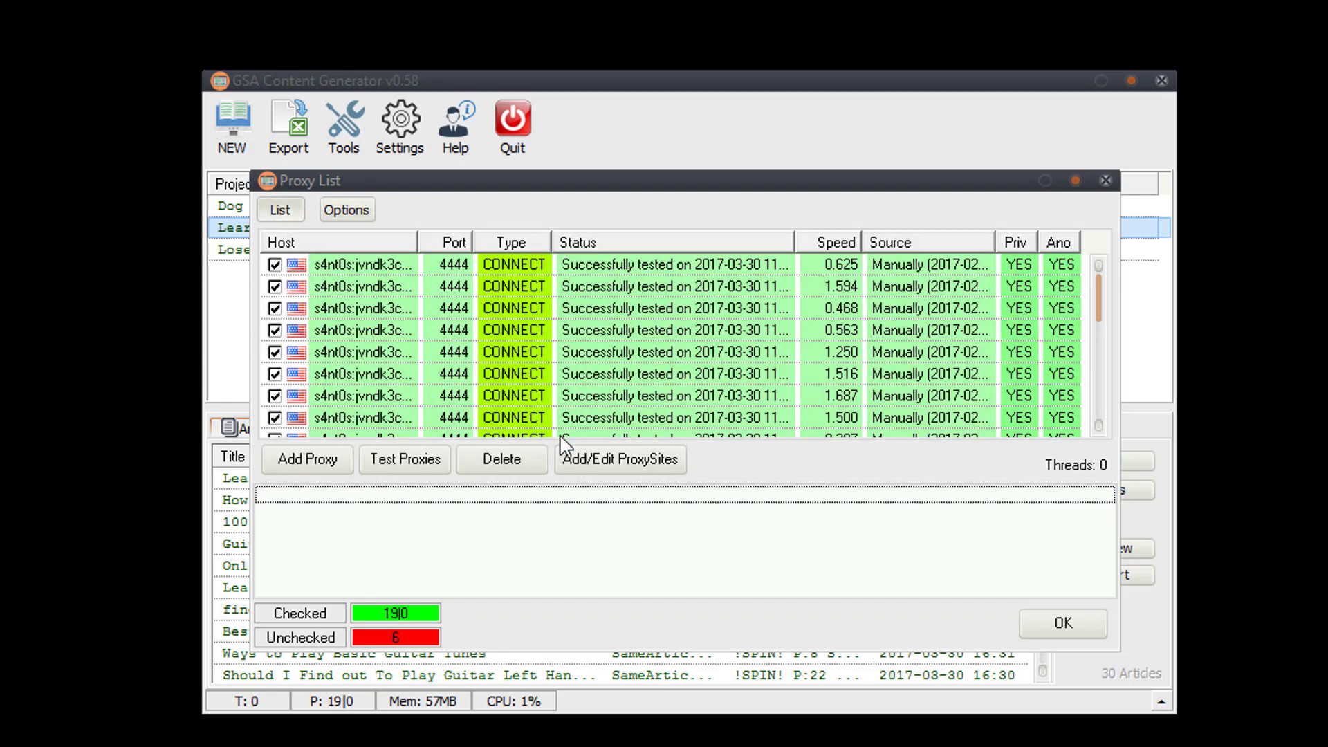
Browse the list of proxy sites in Proxy Finder, discard the dialog and return to the program settings
left_click(612, 460)
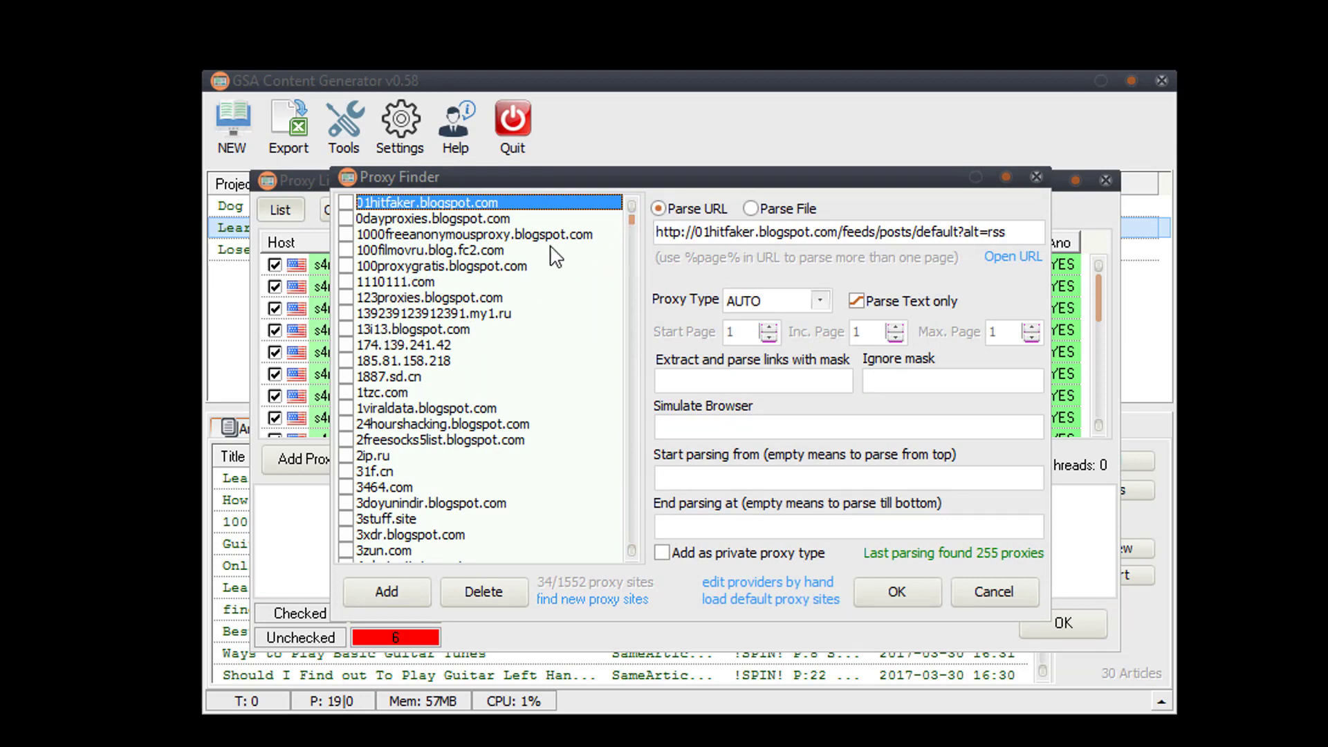
left_click_drag(632, 220, 654, 392)
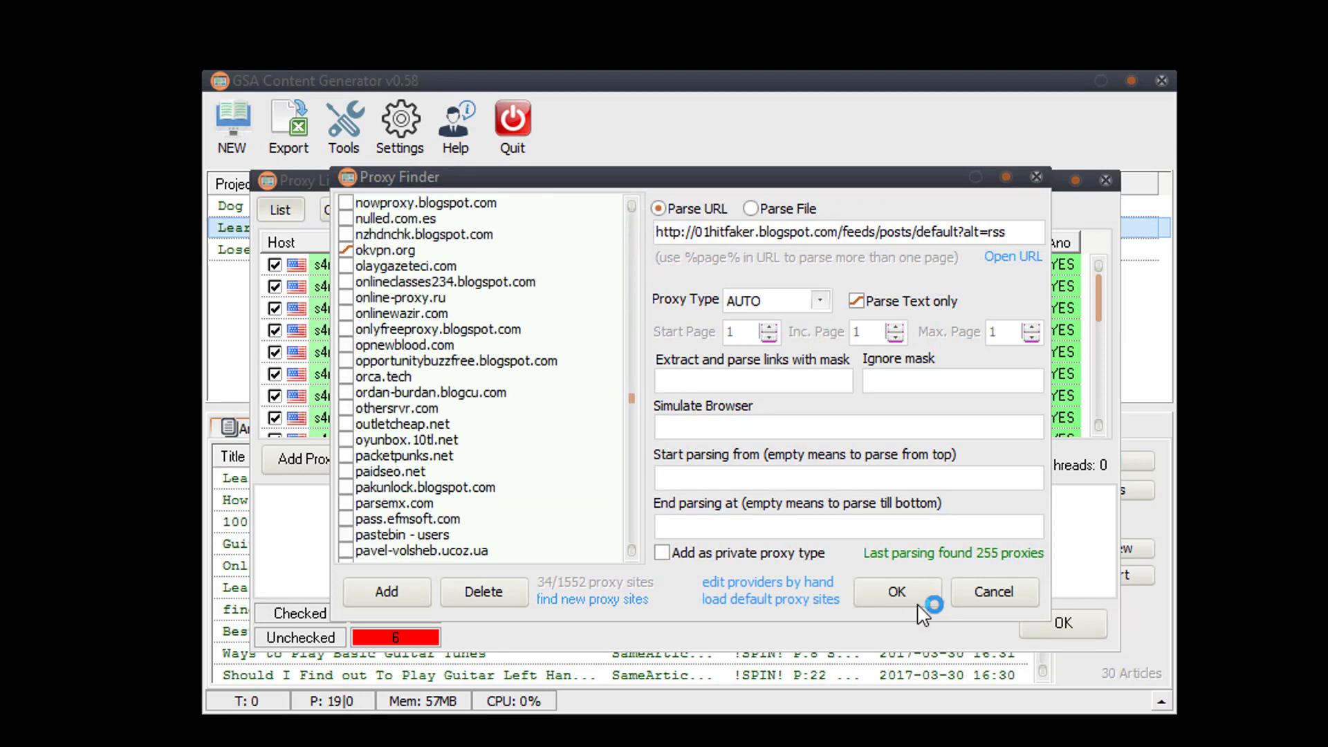
left_click(993, 593)
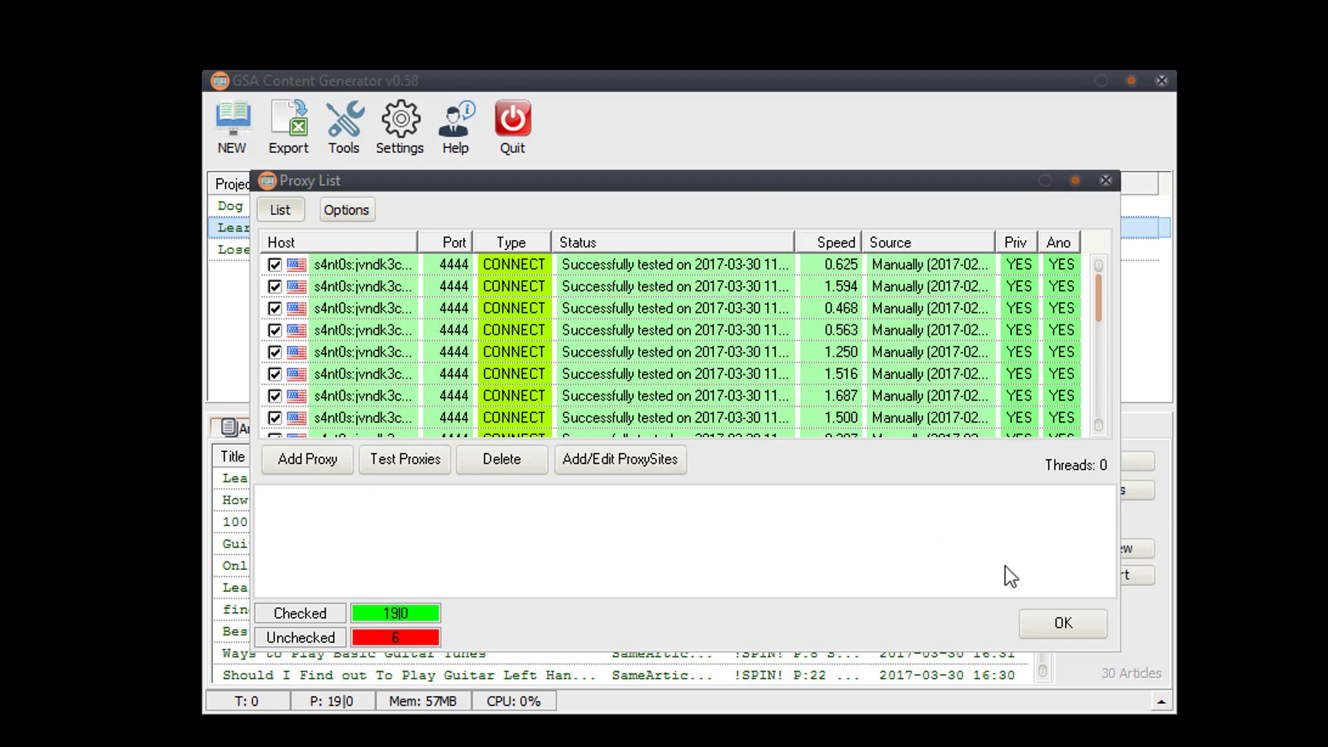
left_click(1062, 621)
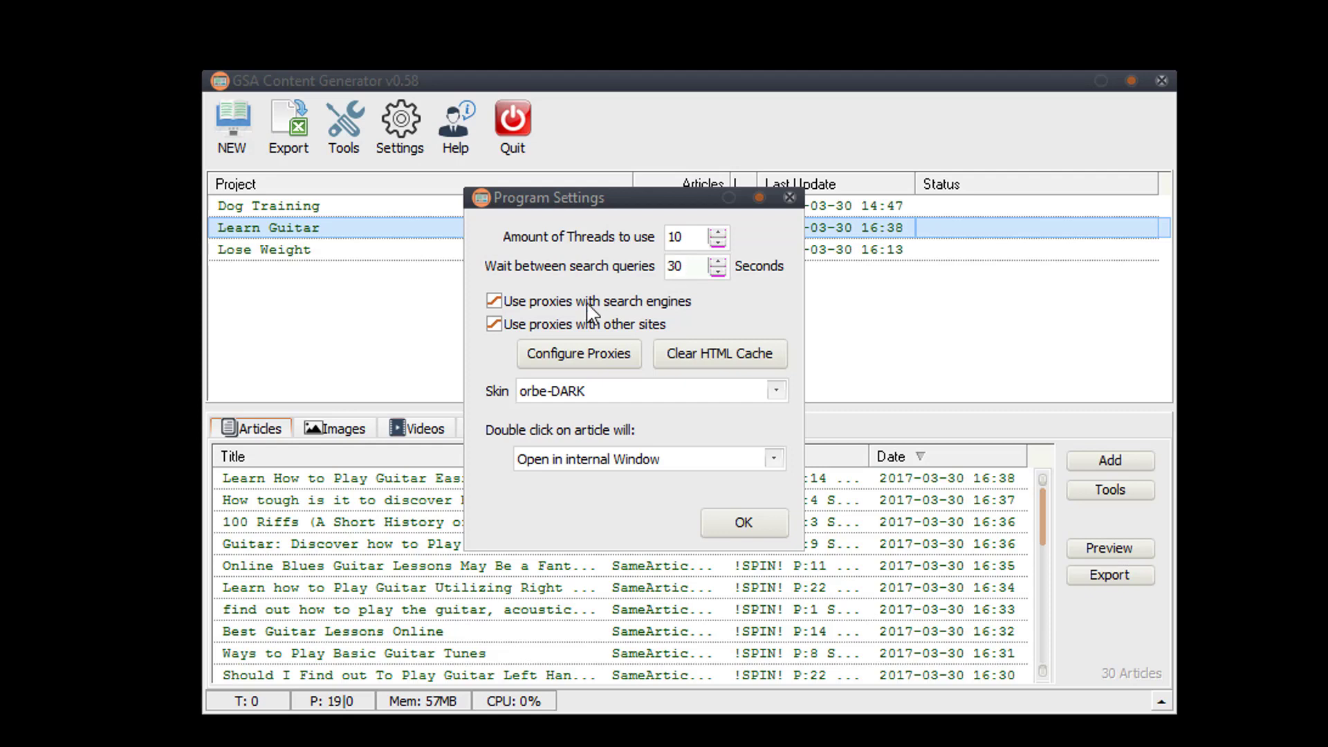
Try the Shaded and SlanXP2 skins, set the skin back to orbe-DARK and close the program settings
left_click_drag(542, 200, 556, 201)
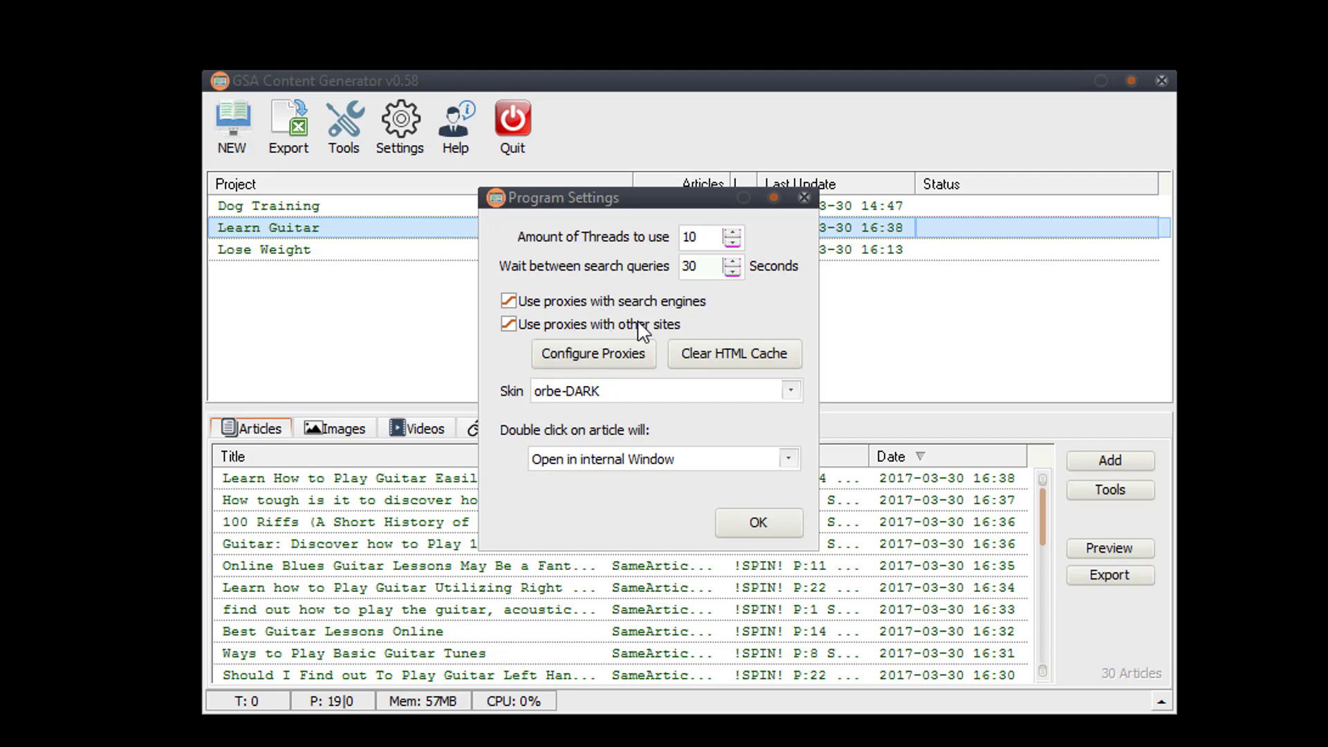
left_click(629, 396)
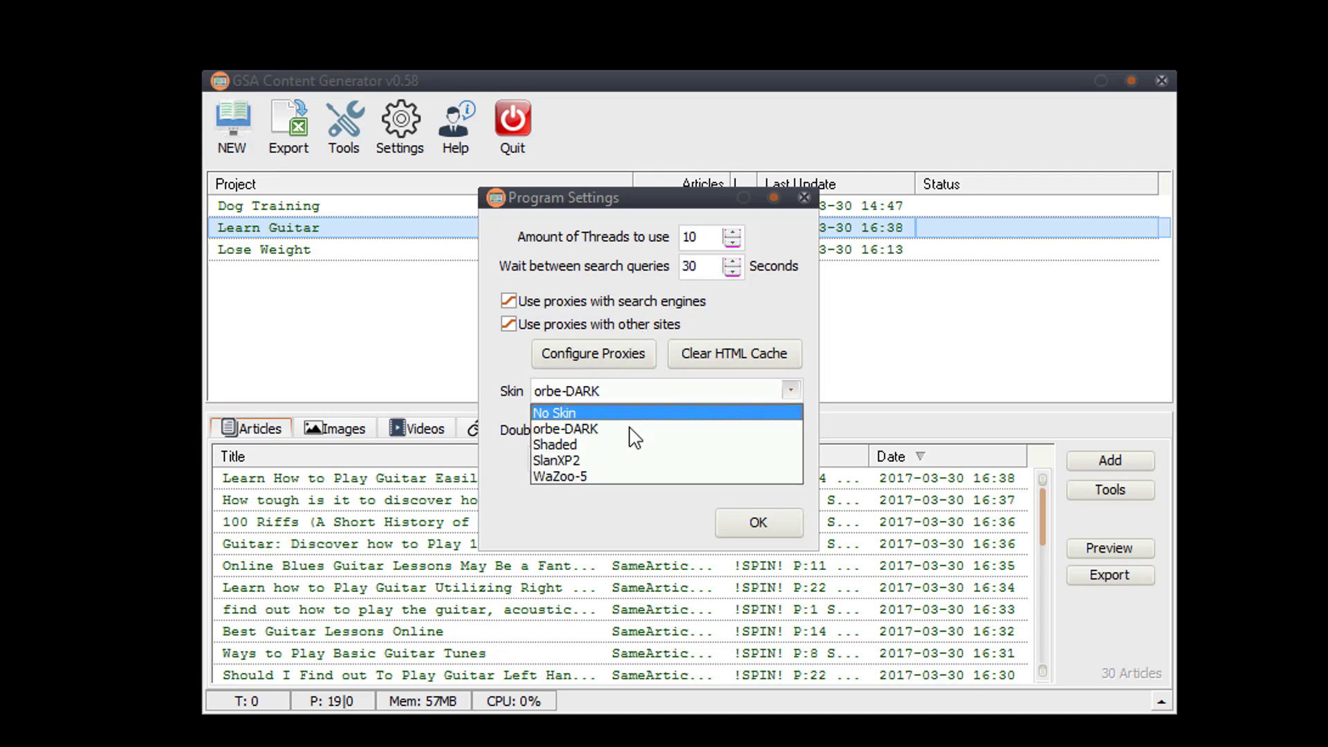
left_click(623, 445)
left_click(621, 395)
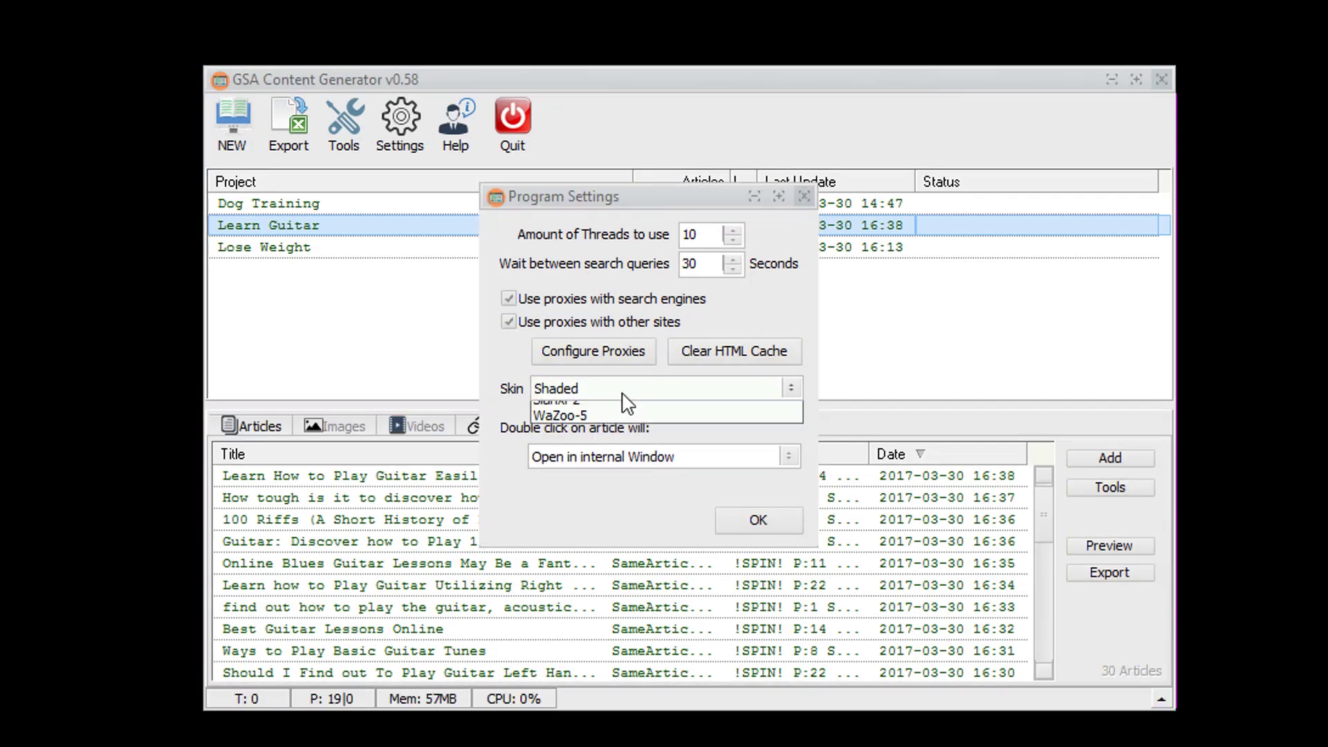
left_click(599, 451)
left_click(612, 386)
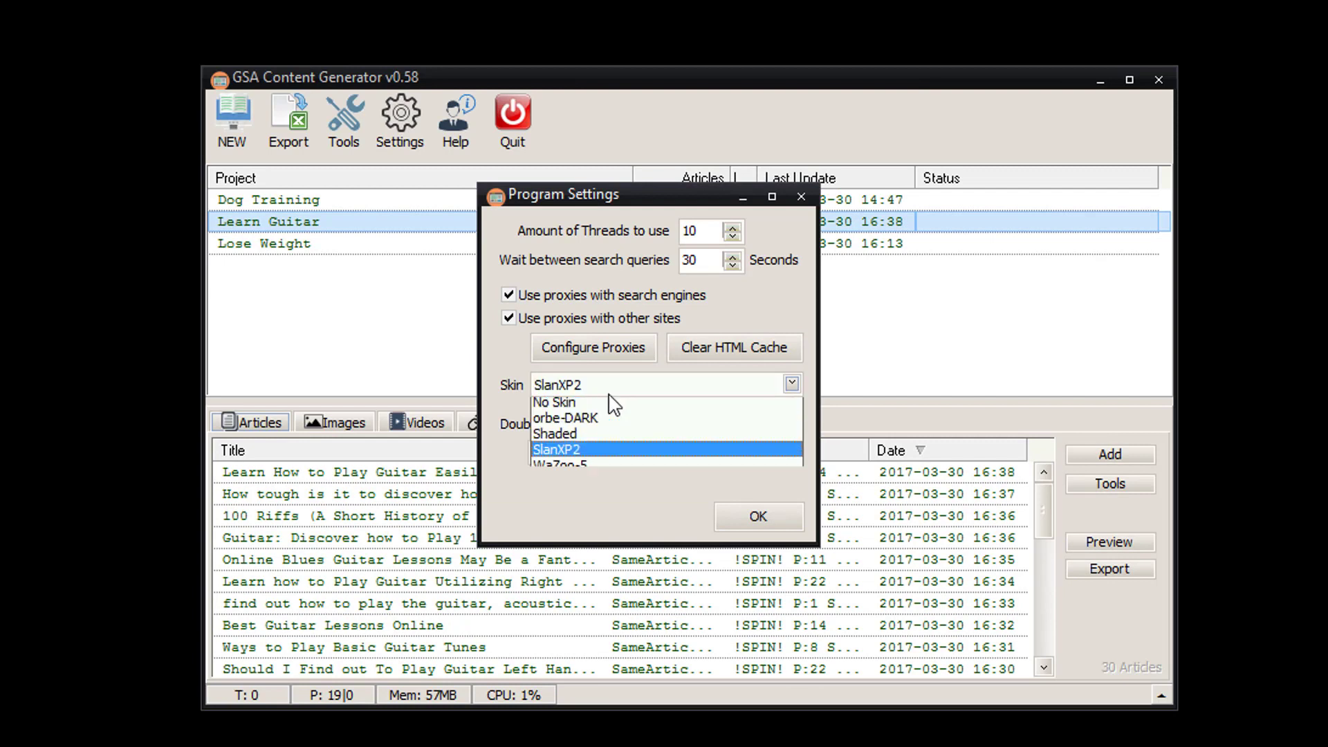
left_click(619, 424)
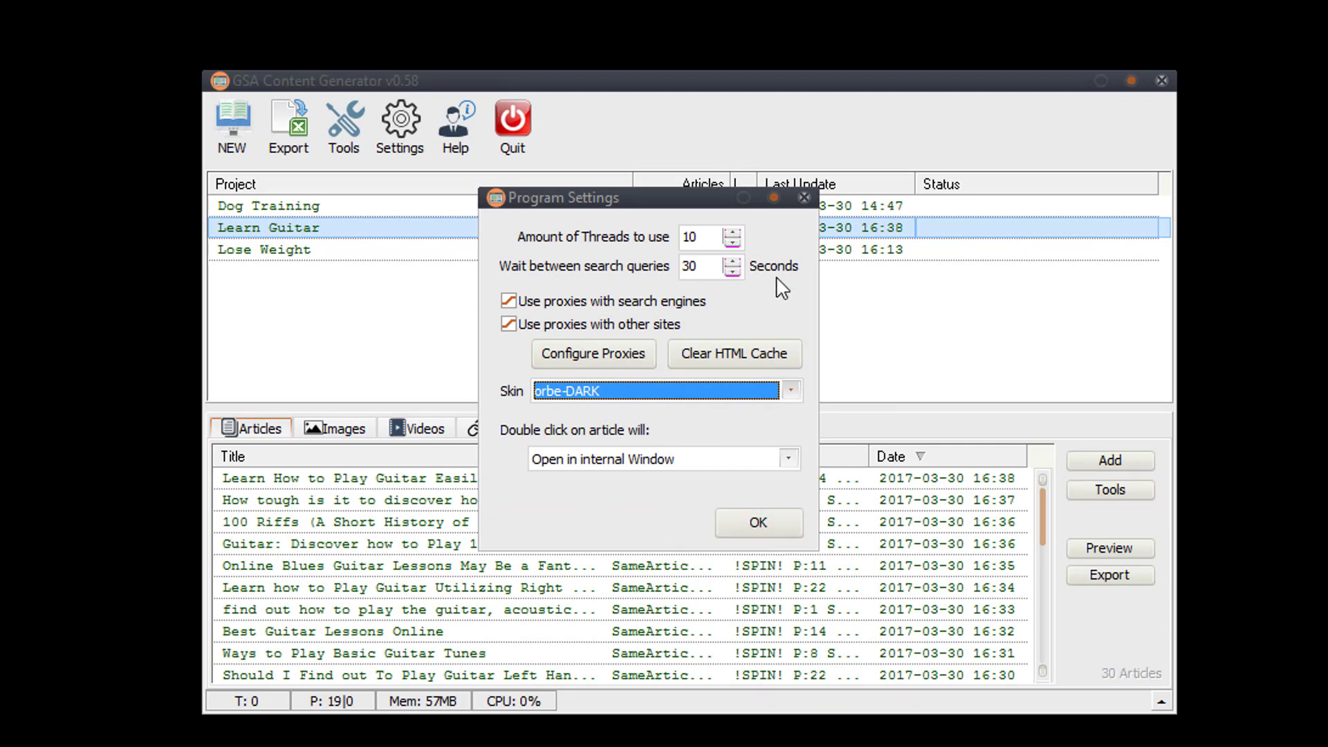
left_click_drag(588, 203, 541, 167)
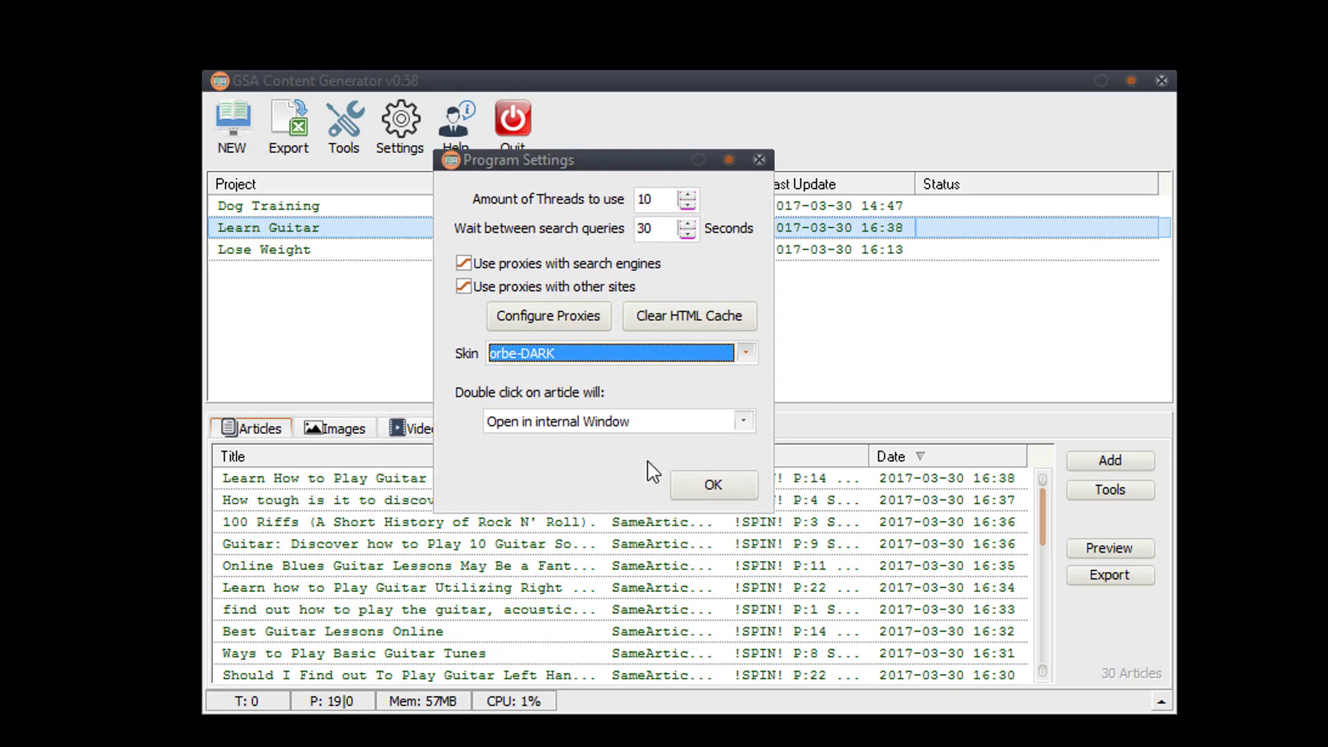
left_click(712, 488)
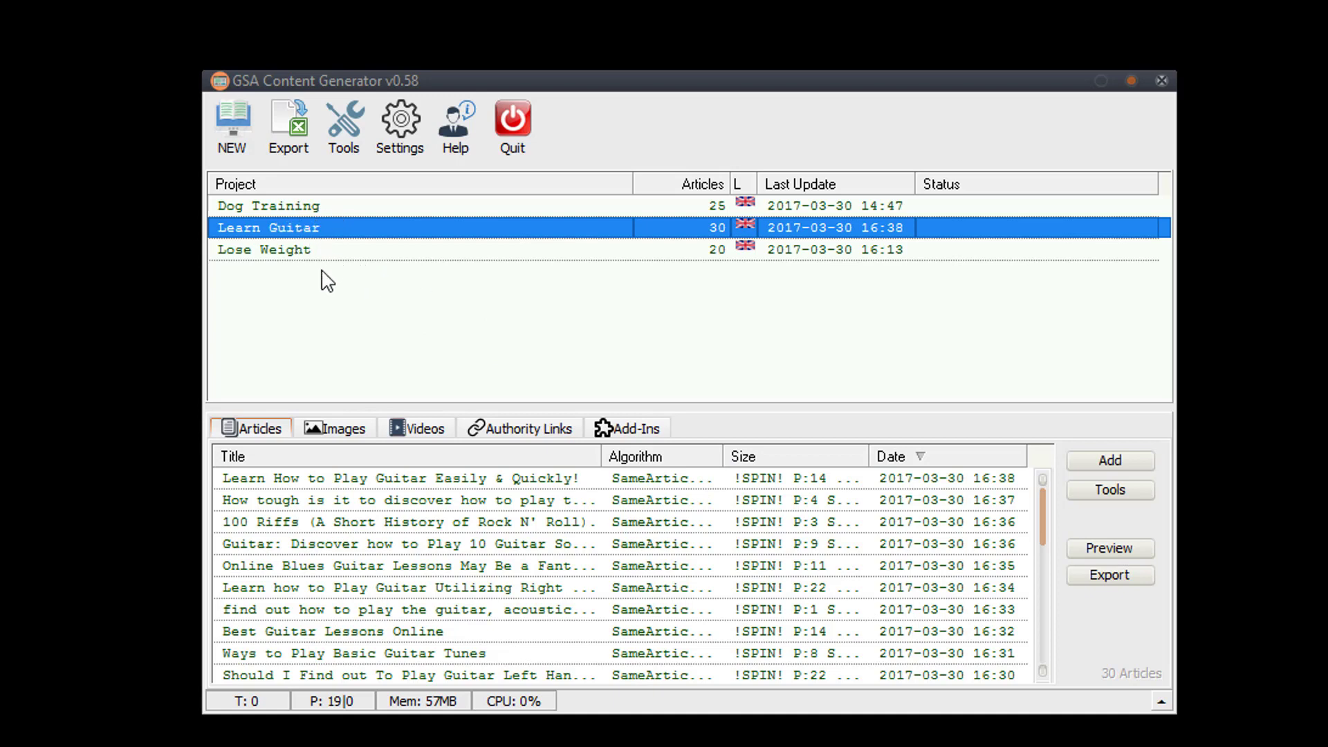
Start a new project with the wizard and choose English as the content language
left_click(234, 142)
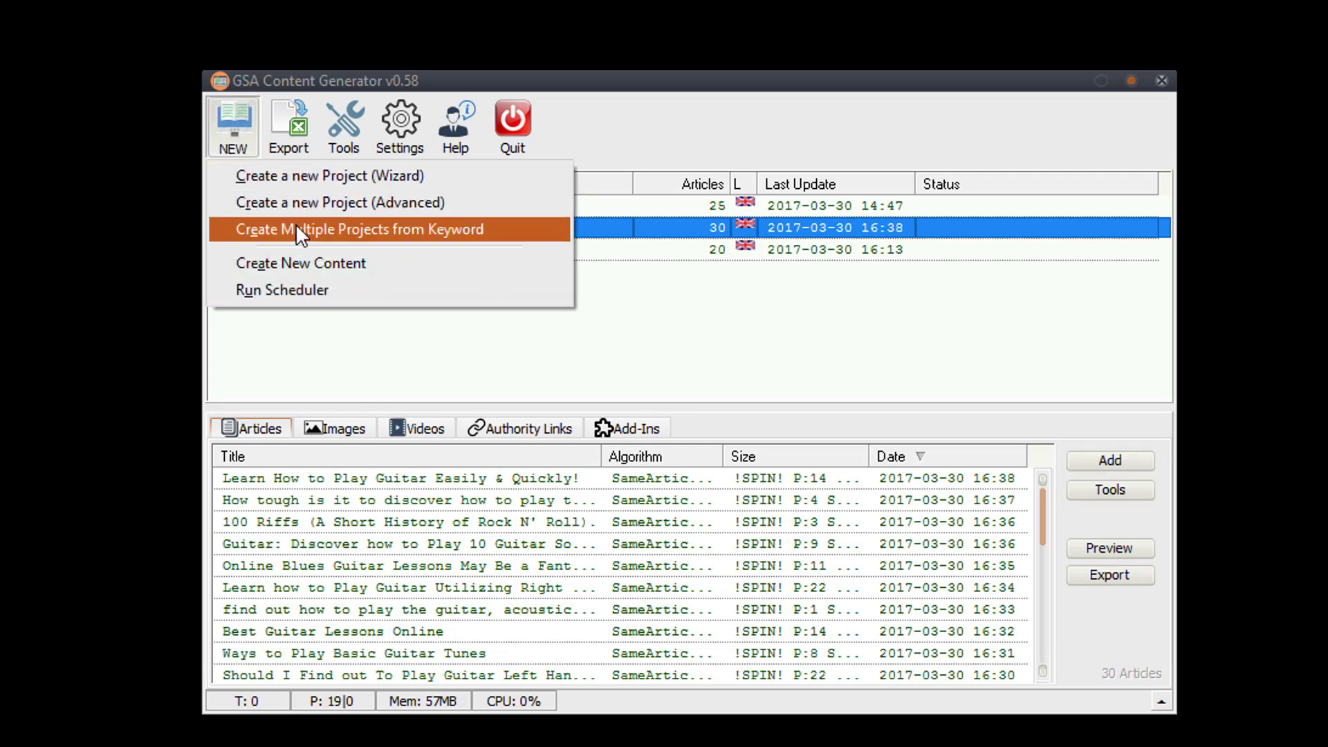
left_click(385, 177)
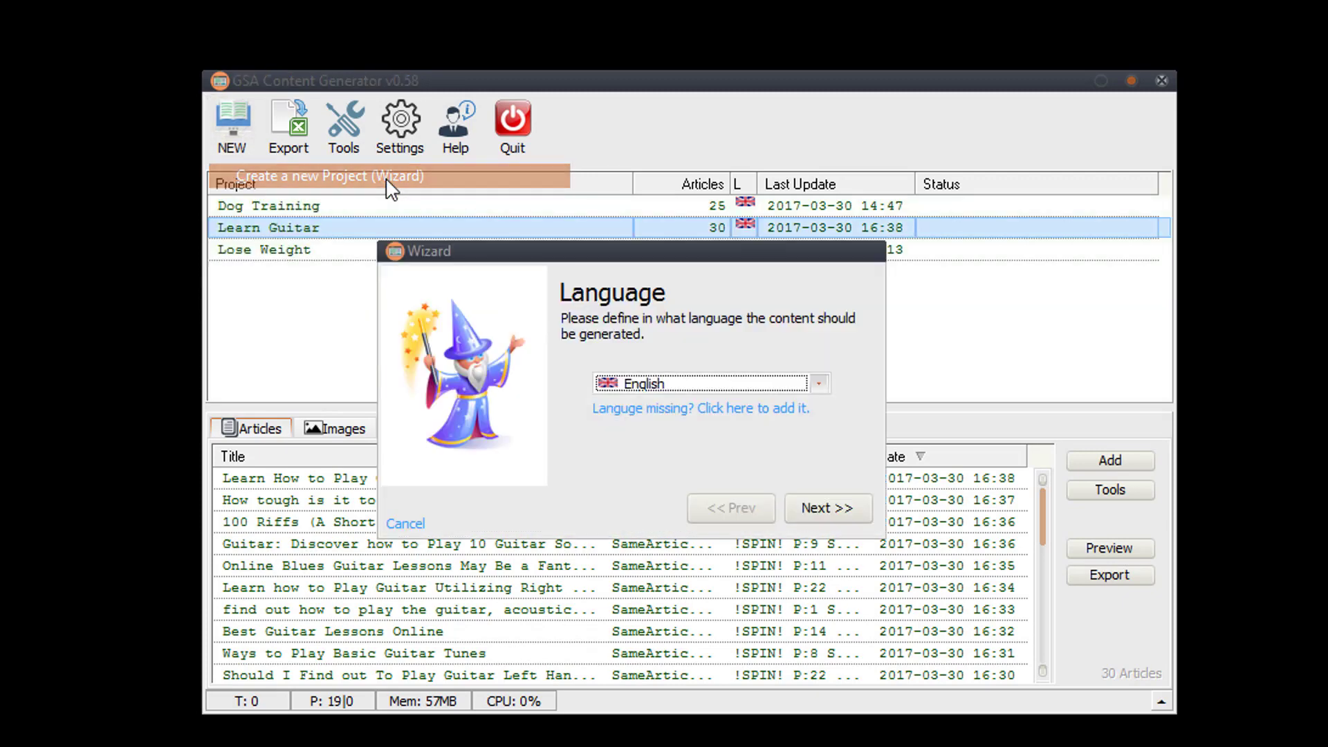
left_click(817, 385)
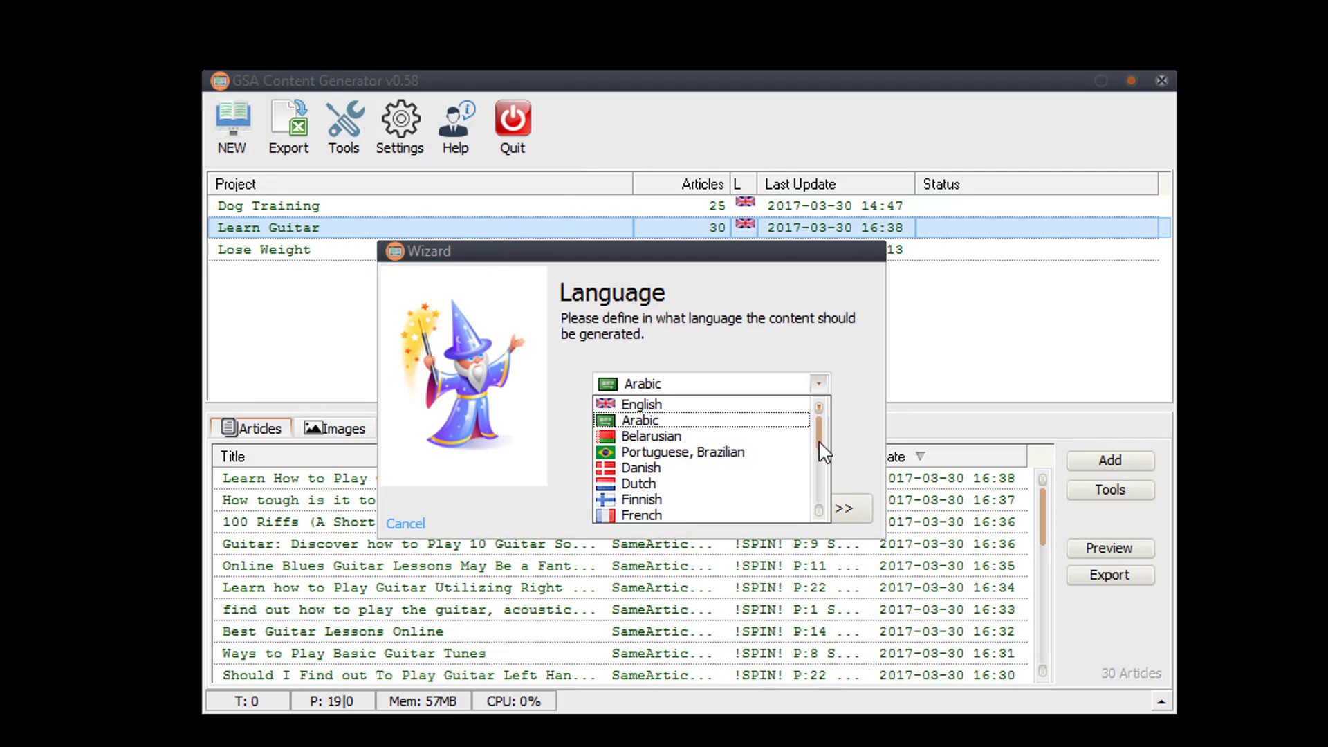
scroll(822, 449, "down", 5)
scroll(823, 429, "up", 5)
left_click(761, 404)
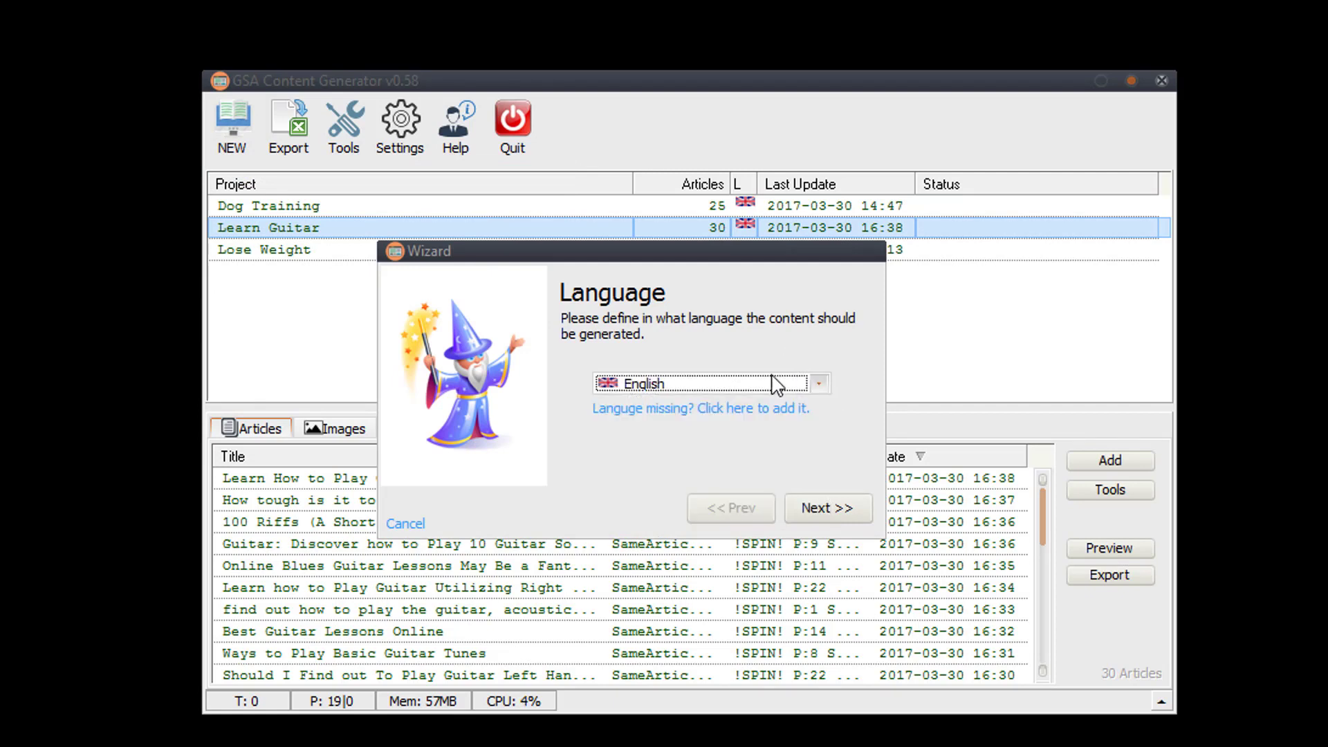
left_click(844, 524)
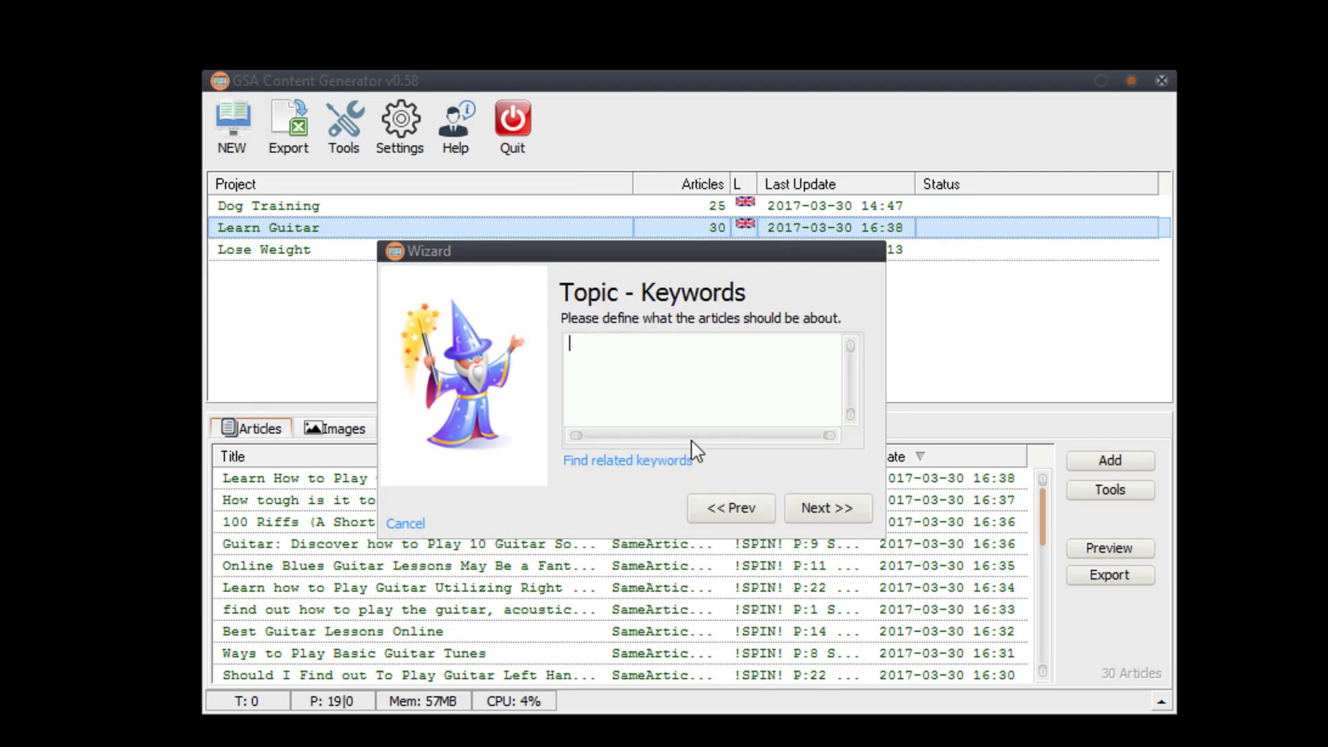
Skip the wizard's topic keywords, review the readability choices for the article style, and cancel the wizard
left_click(824, 506)
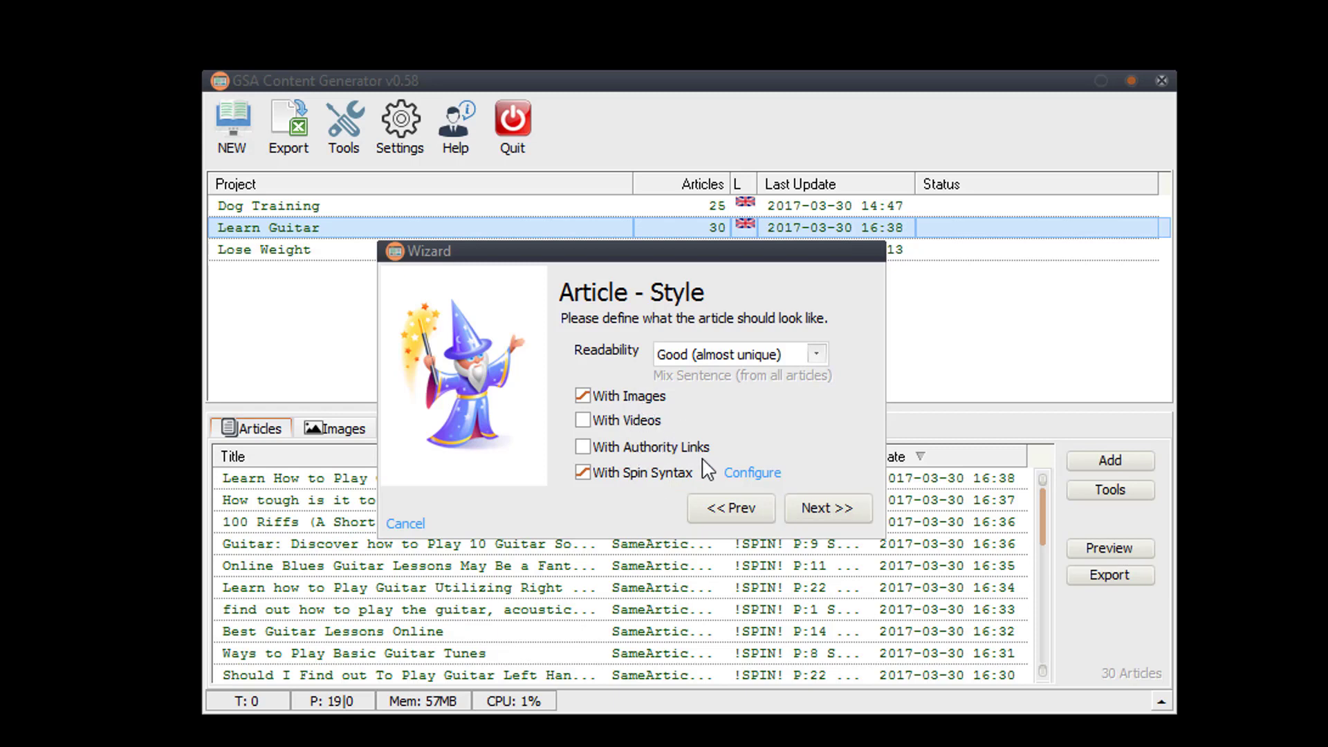
left_click(813, 356)
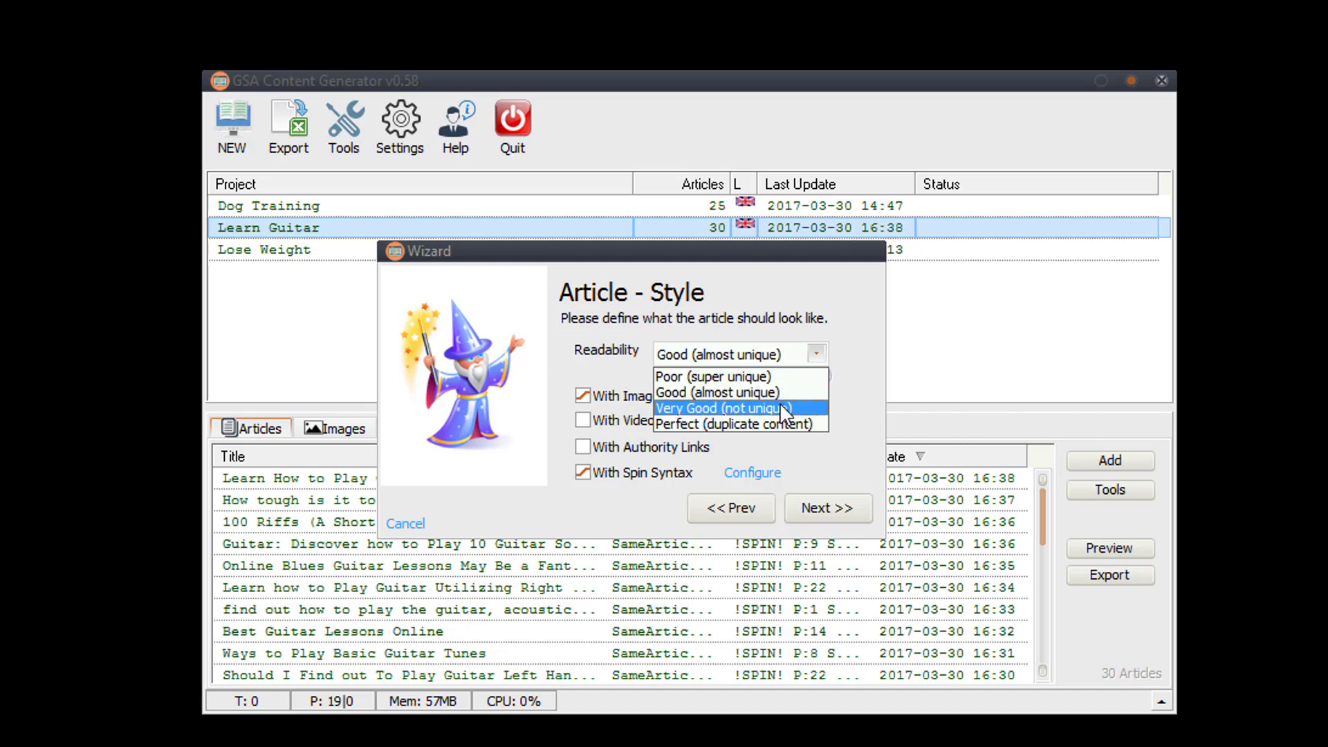
left_click(613, 283)
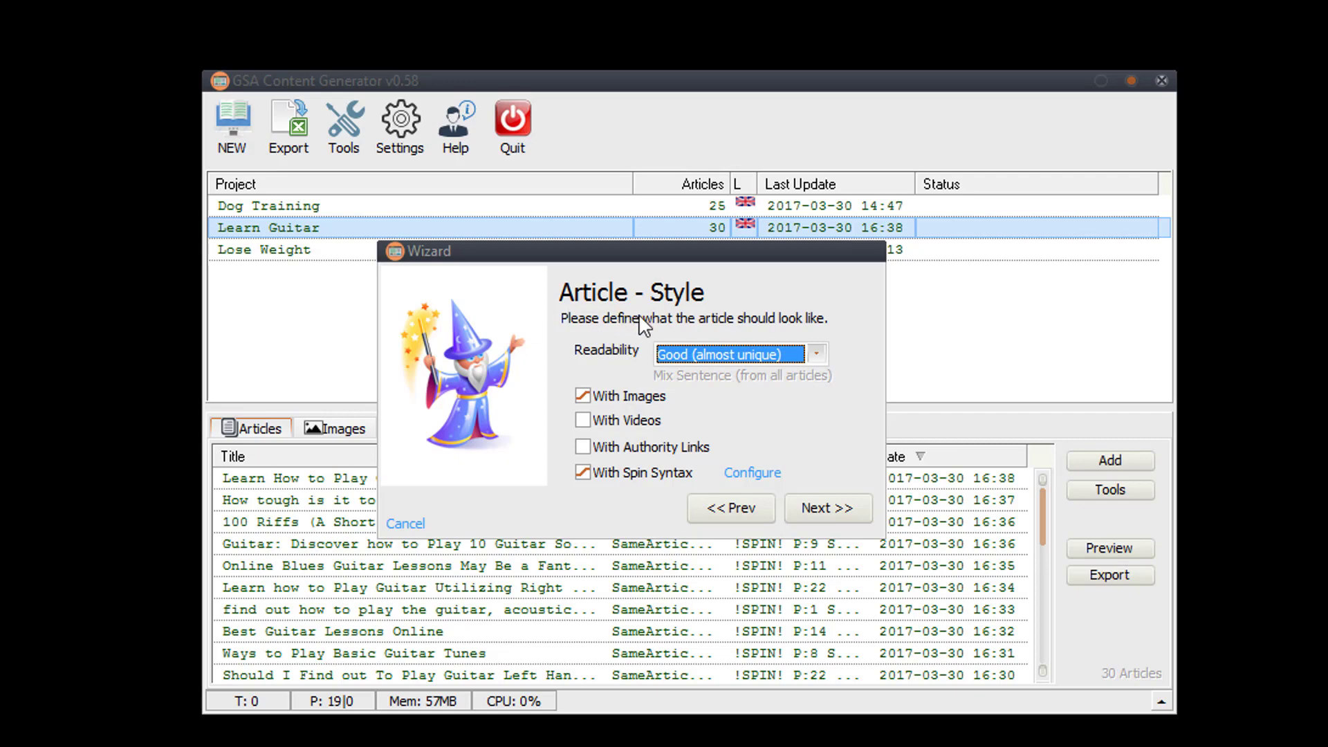
left_click(408, 524)
left_click(469, 356)
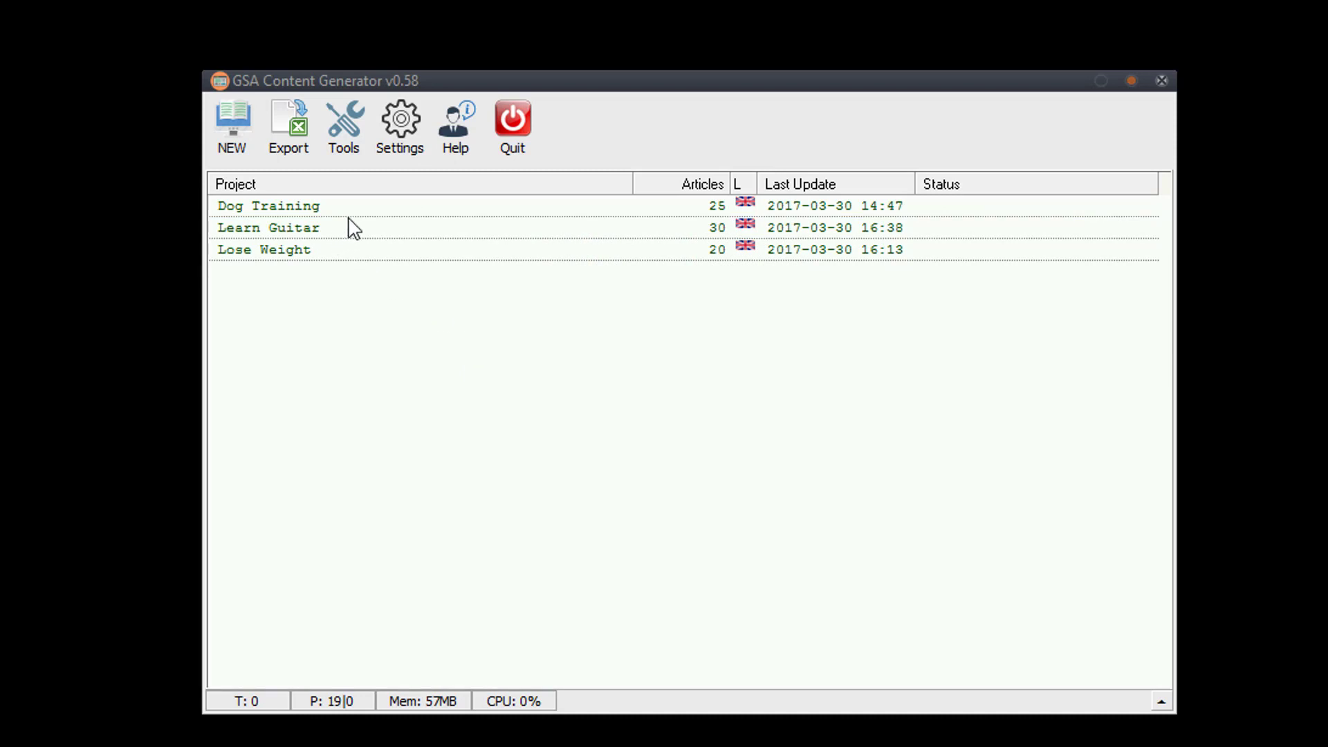
Start creating multiple projects from keywords, entering weight training, weight loss and dog training on separate lines
left_click(235, 146)
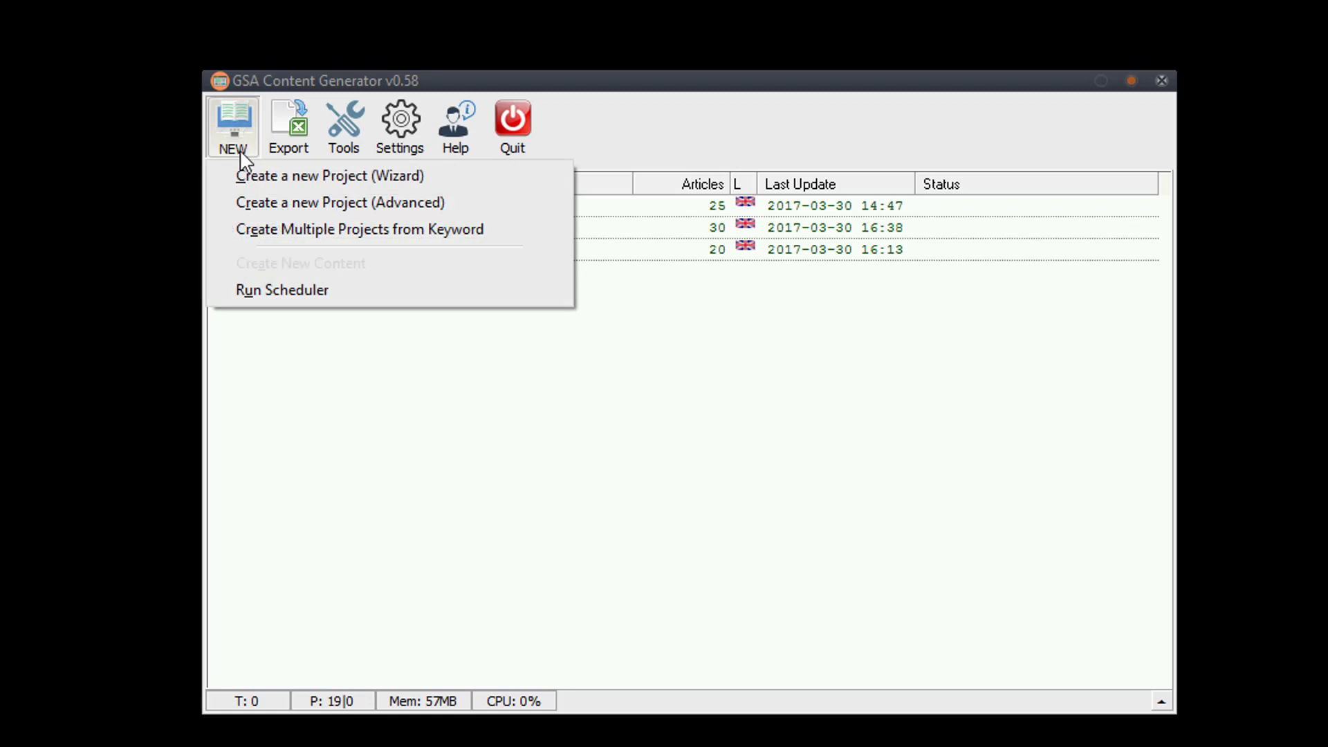
left_click(367, 235)
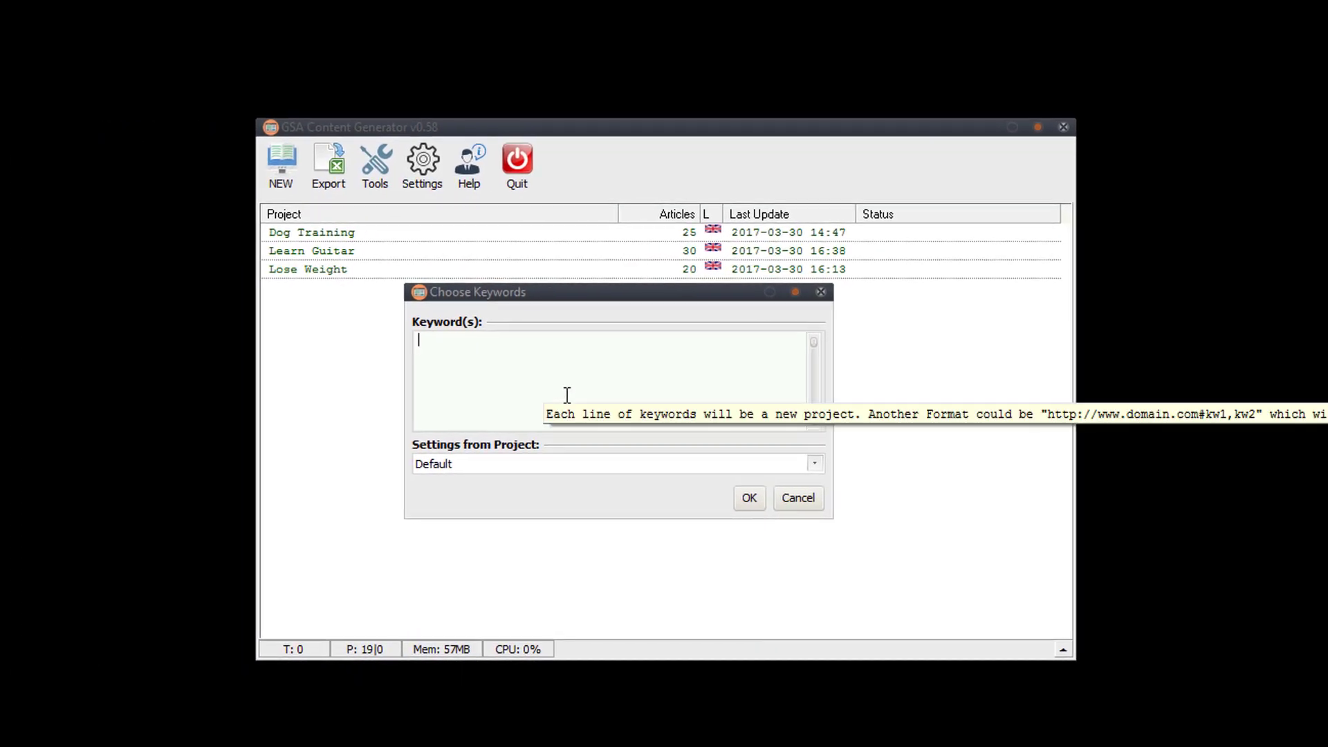
type("weight training")
key("Return")
type("w")
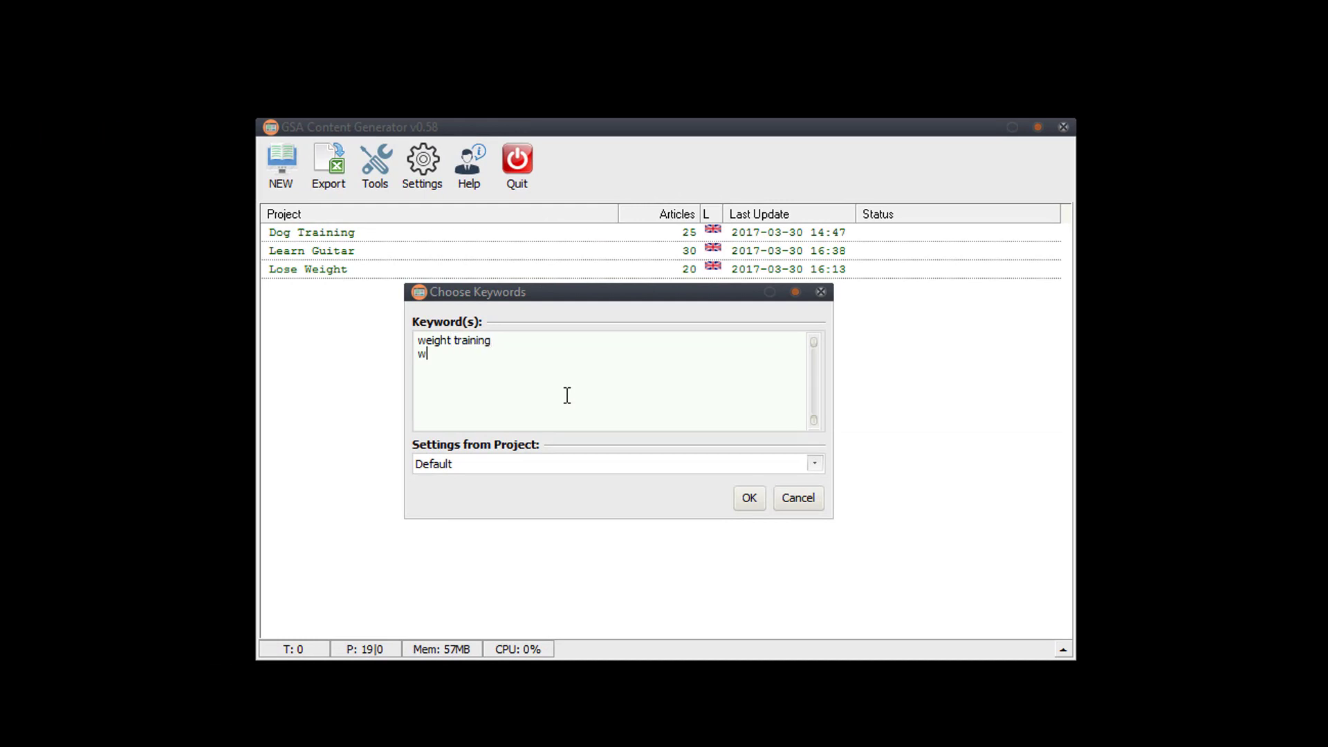
type("eight loss ")
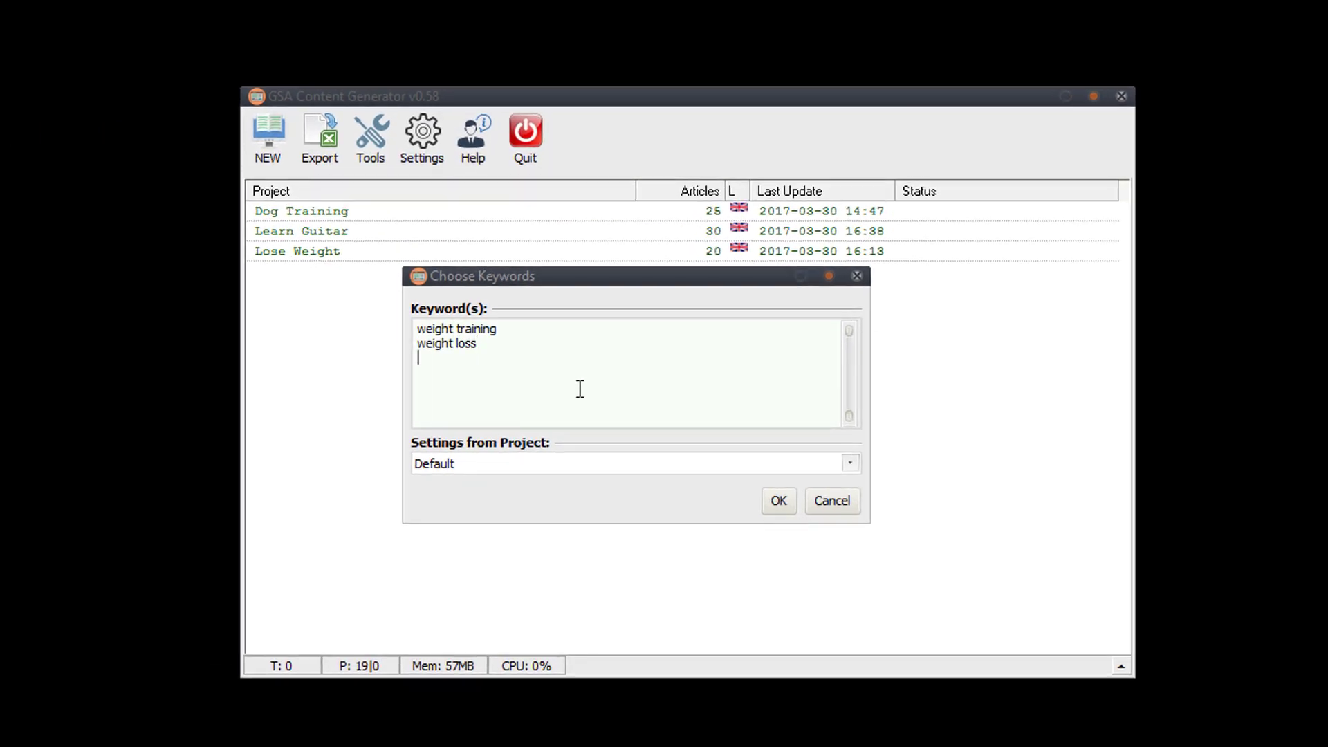
type("dog training")
key("ctrl+a")
left_click(514, 362)
Use the settings of the Dog Training project for the new projects and create them
left_click(504, 464)
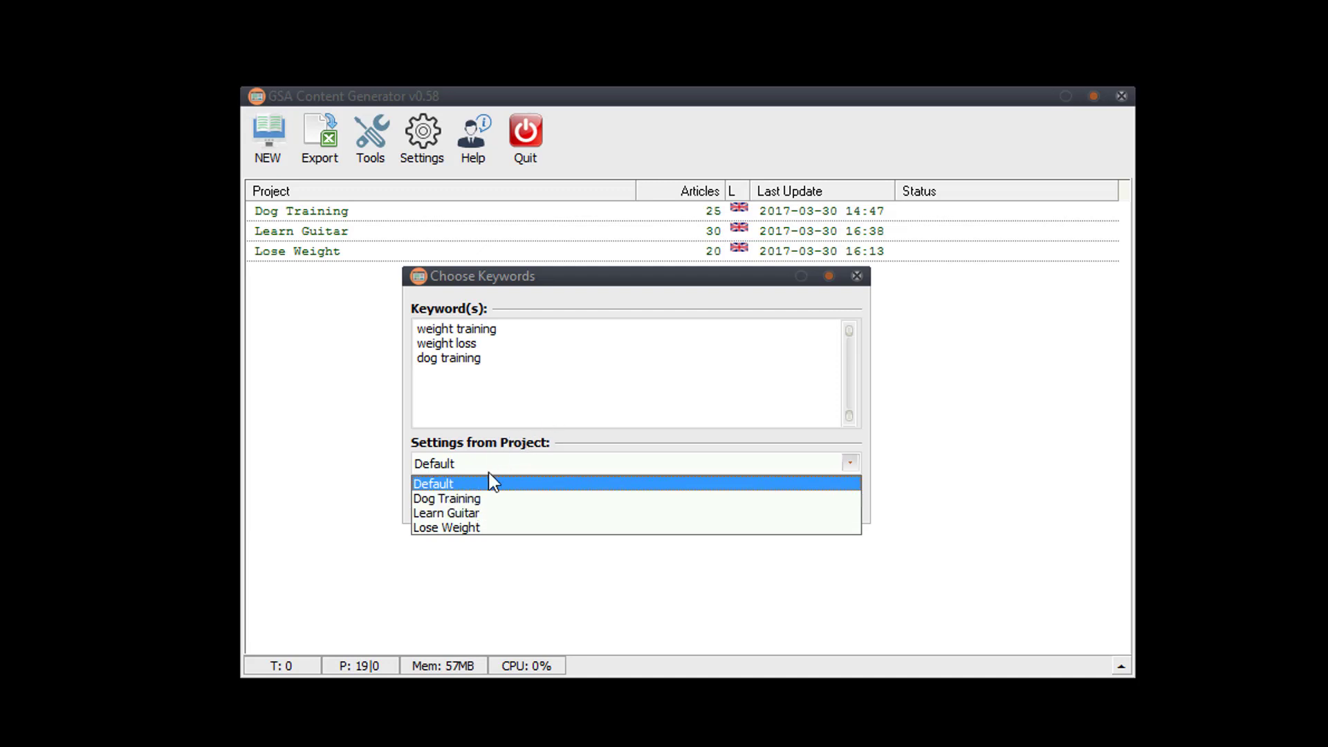
left_click(483, 498)
left_click(770, 505)
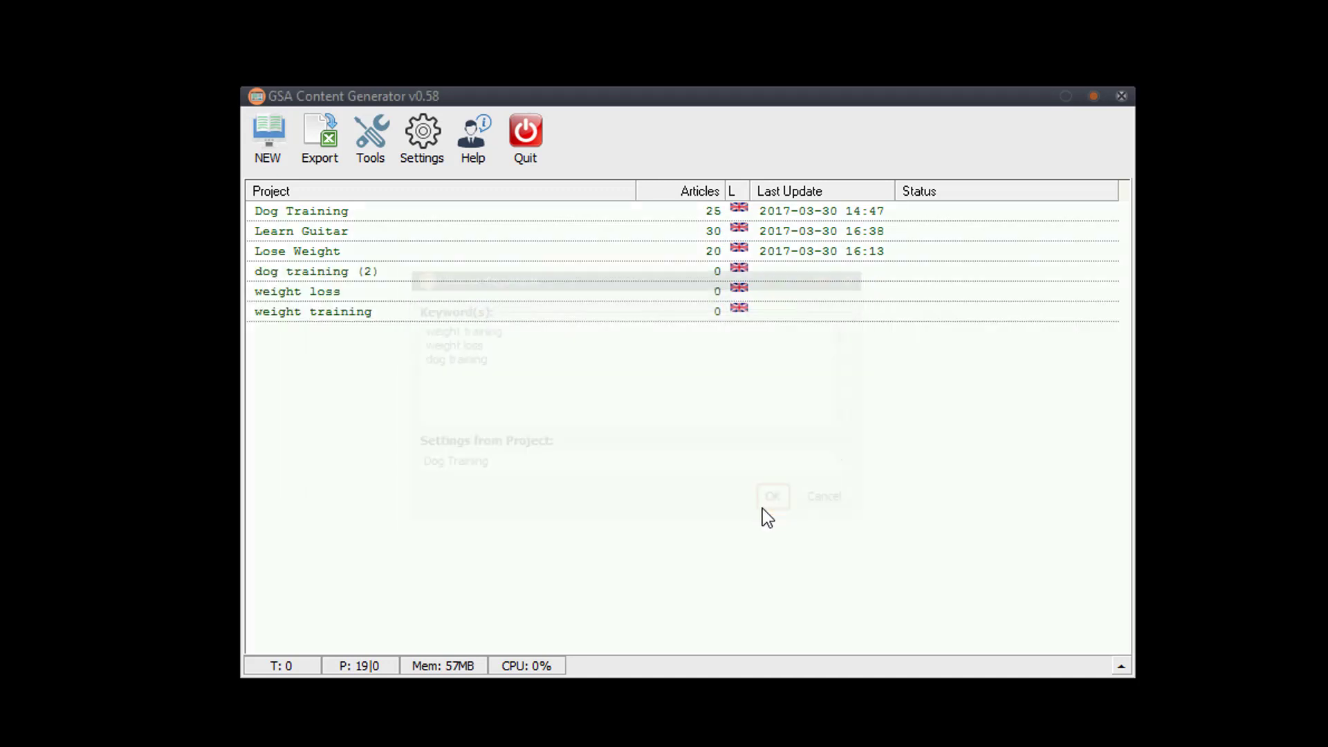
Check the article lists of the newly created dog training (2), weight loss and weight training projects
left_click(337, 276)
left_click(350, 293)
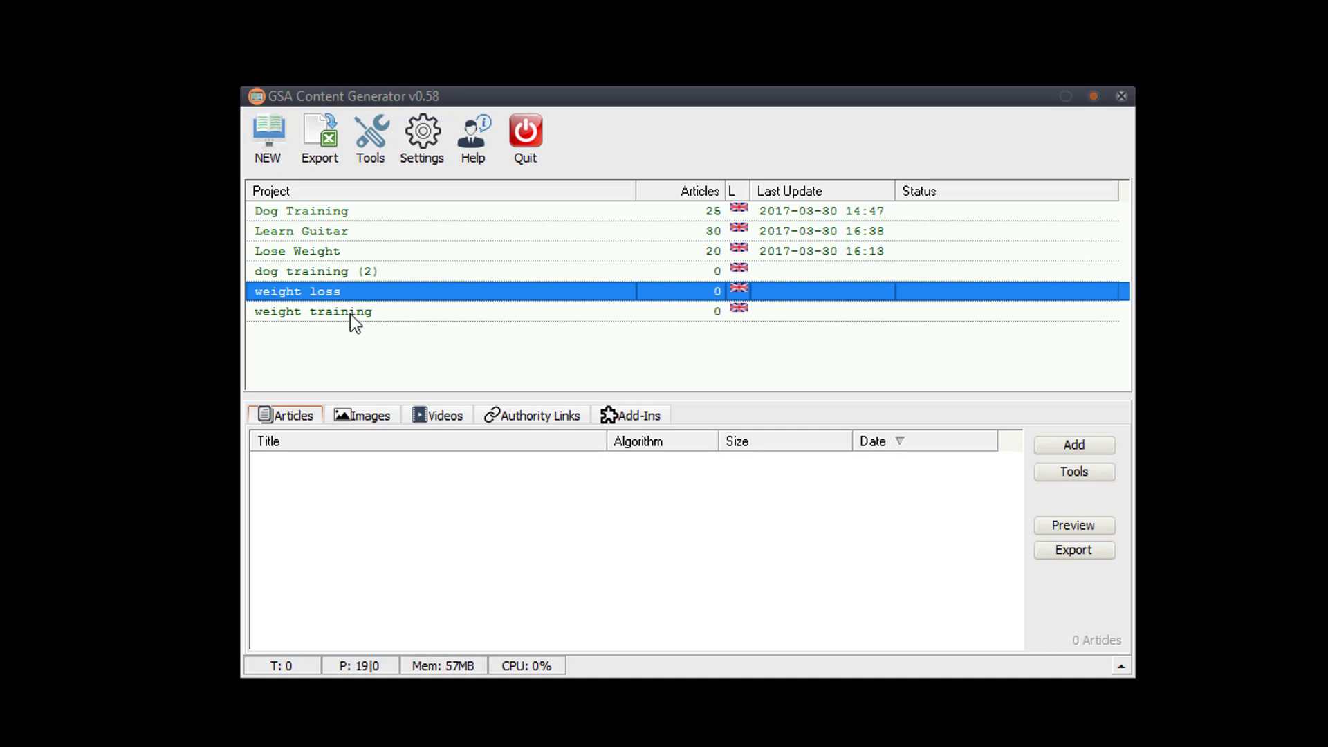
left_click(350, 313)
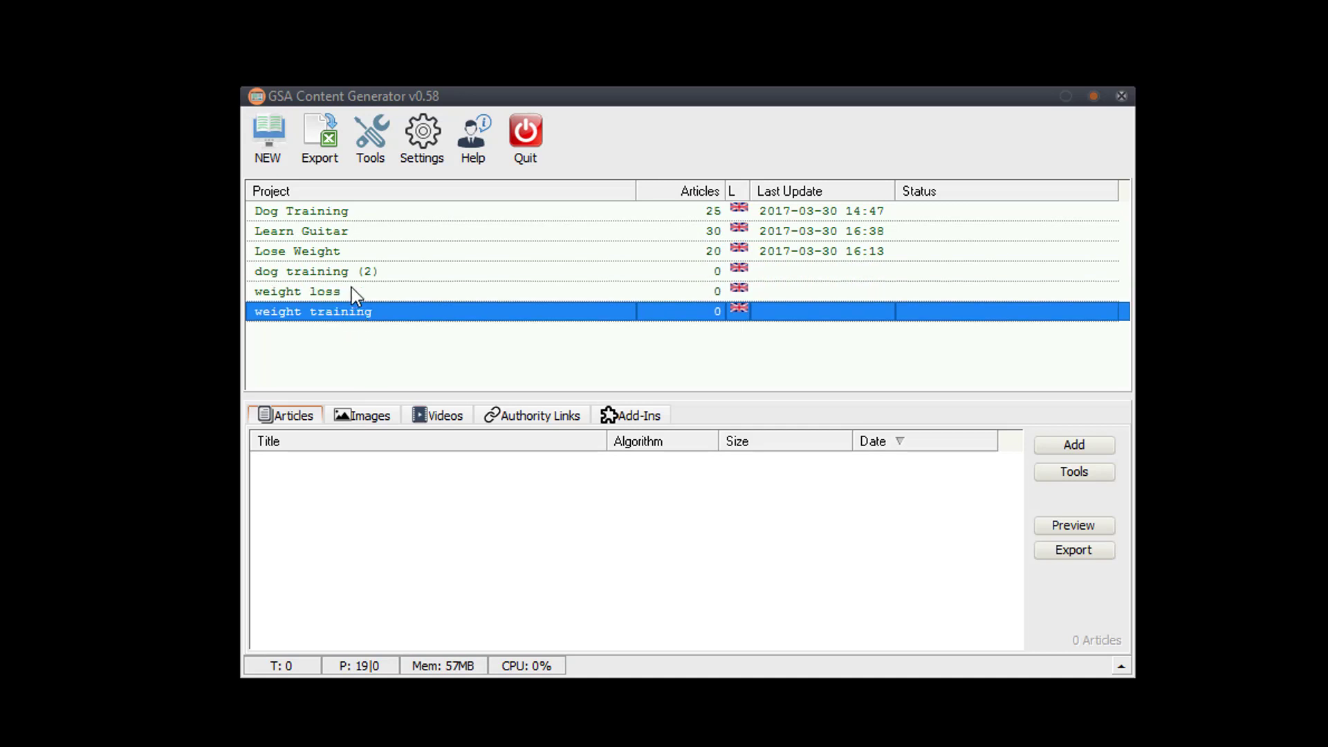
Delete the dog training (2), weight loss and weight training projects, confirming each deletion
left_click(374, 273)
right_click(371, 271)
left_click(398, 366)
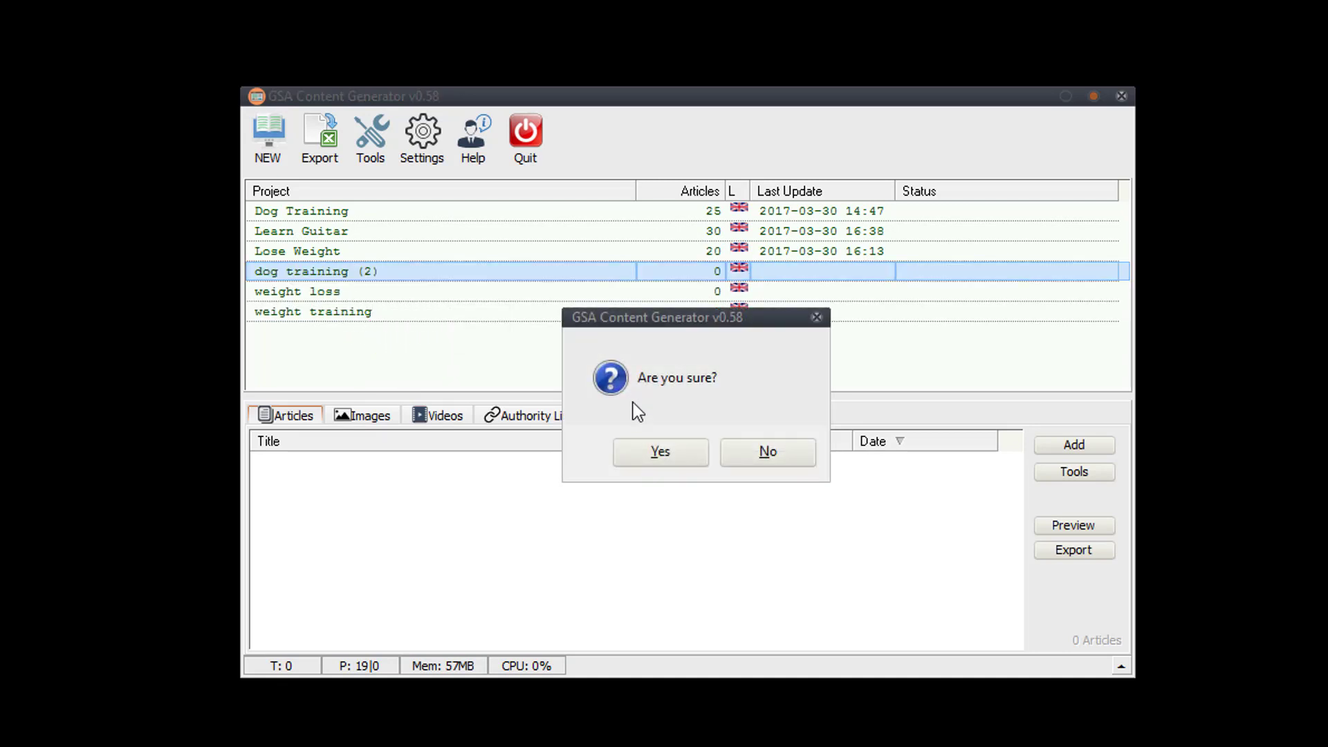
left_click(658, 450)
right_click(344, 273)
left_click(385, 365)
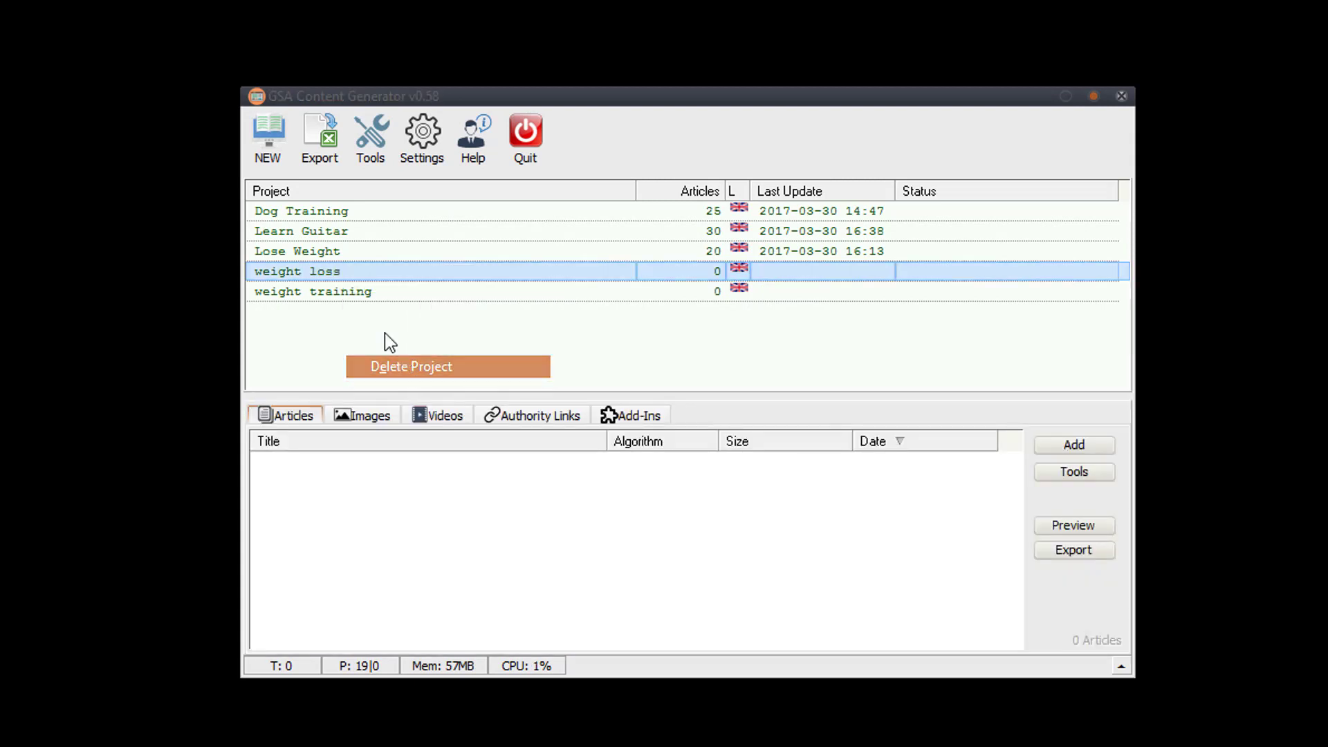
left_click(657, 450)
left_click(344, 276)
right_click(345, 277)
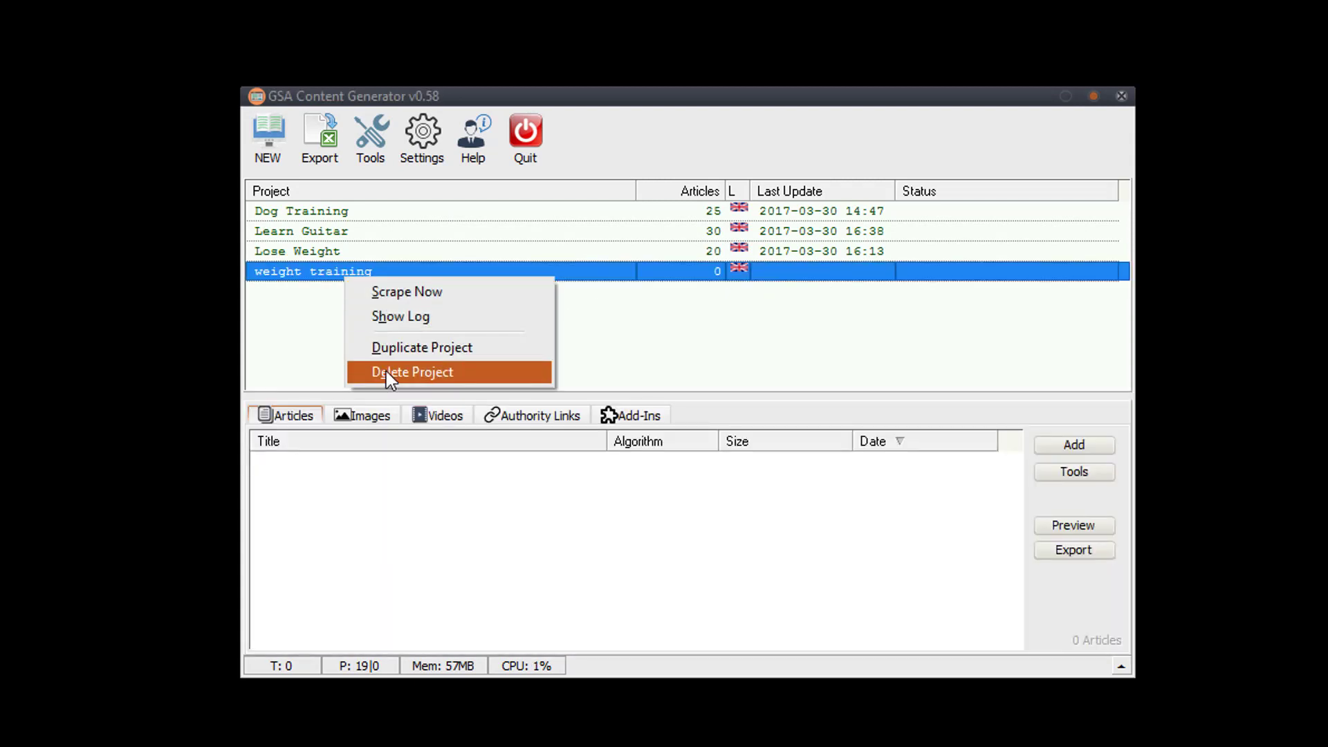
left_click(386, 369)
left_click(681, 452)
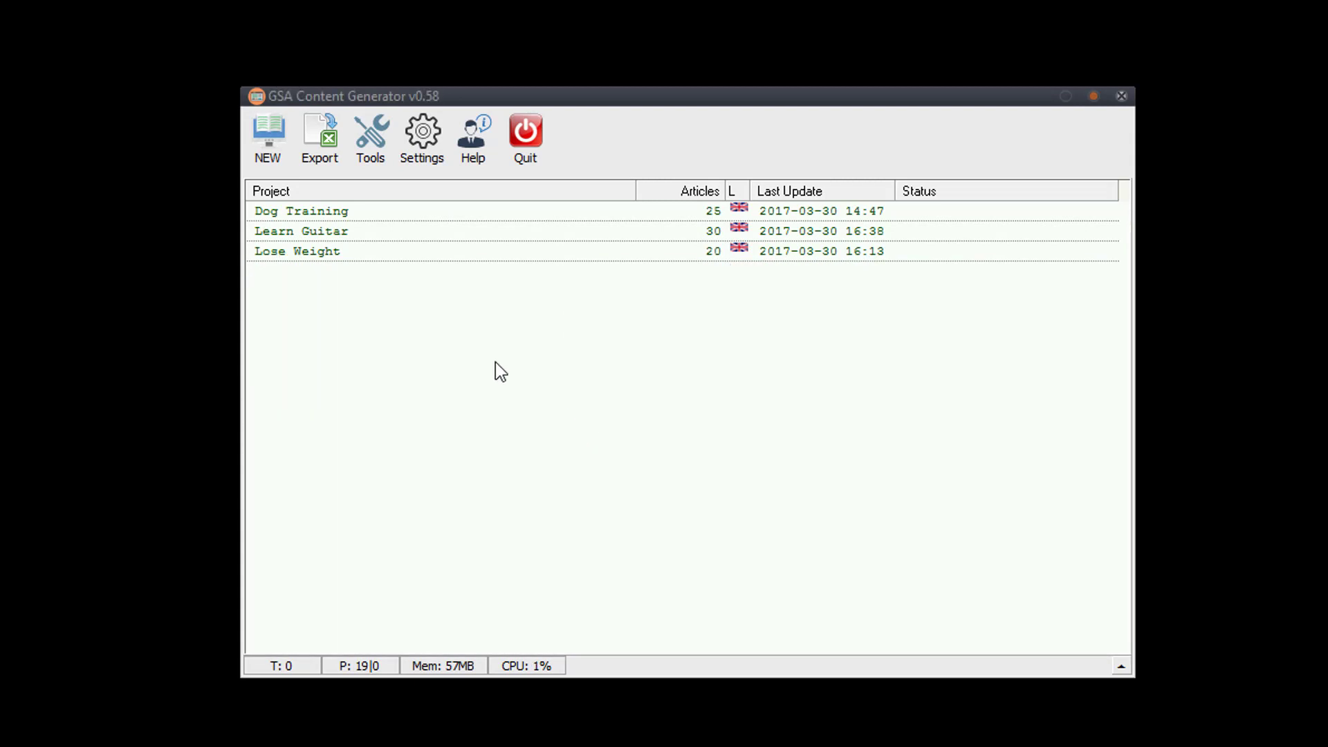
left_click(280, 161)
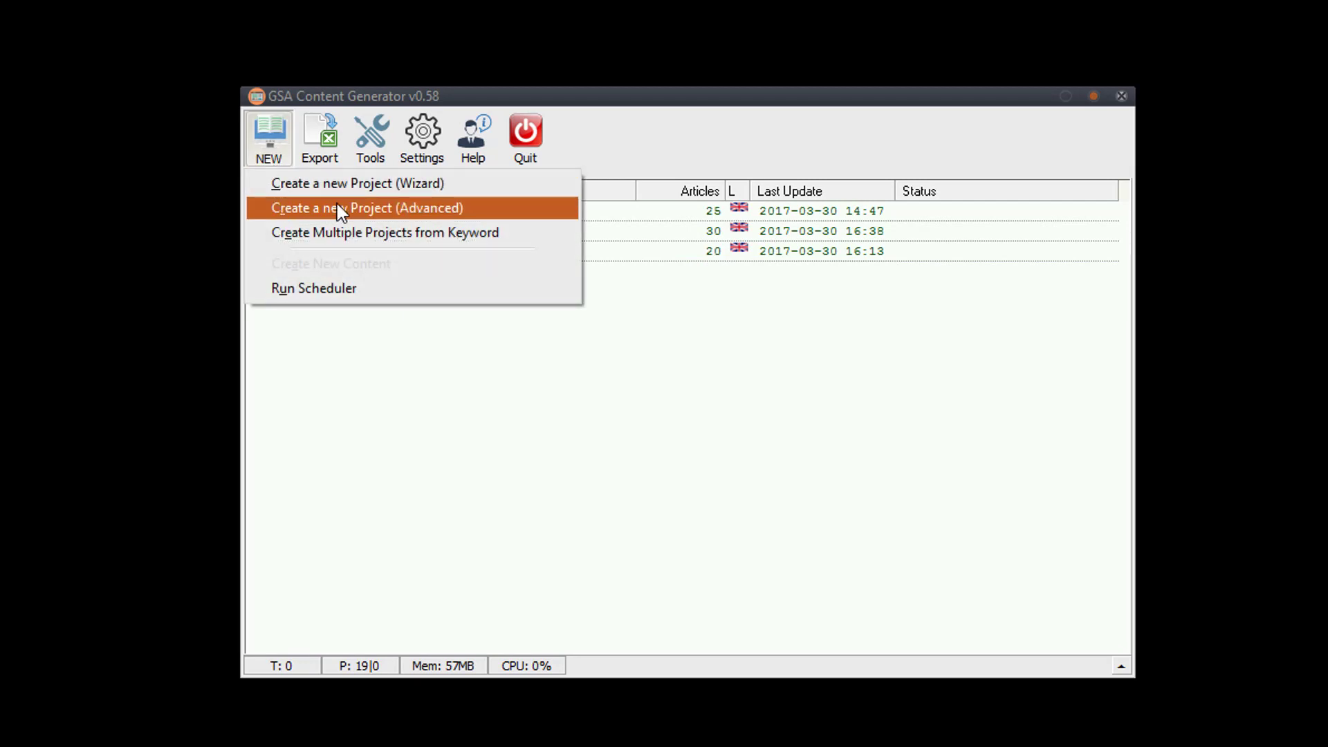
left_click(400, 208)
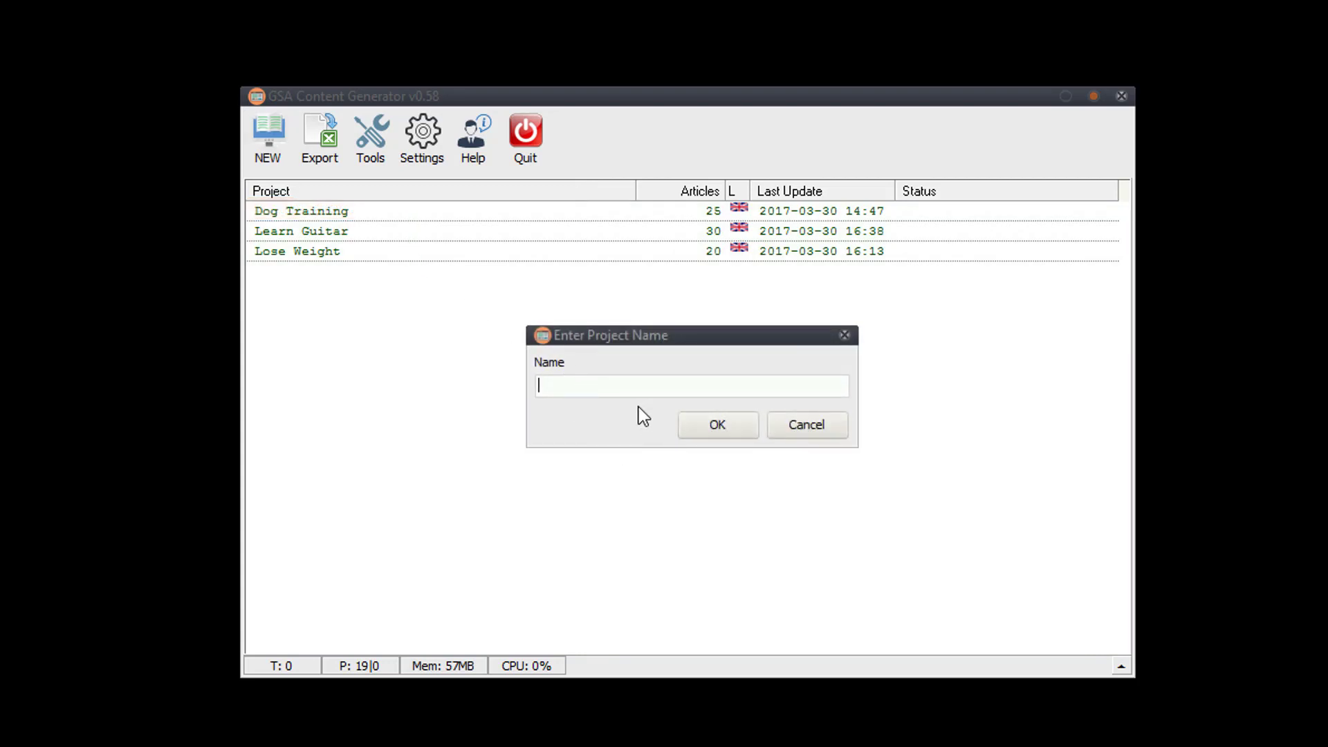
left_click(807, 427)
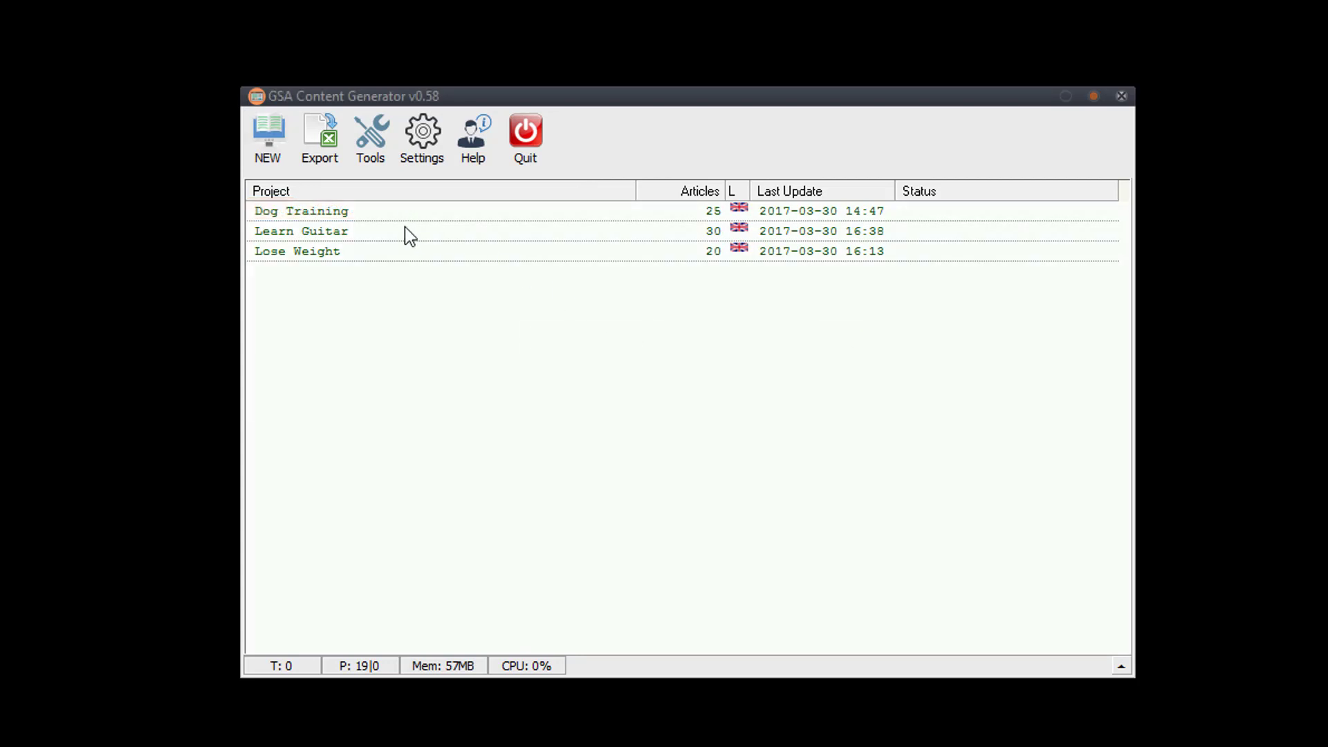
Open the Learn Guitar project's settings and review the import and suggestion options for its keywords, leaving the keyword search without running it
double_click(397, 230)
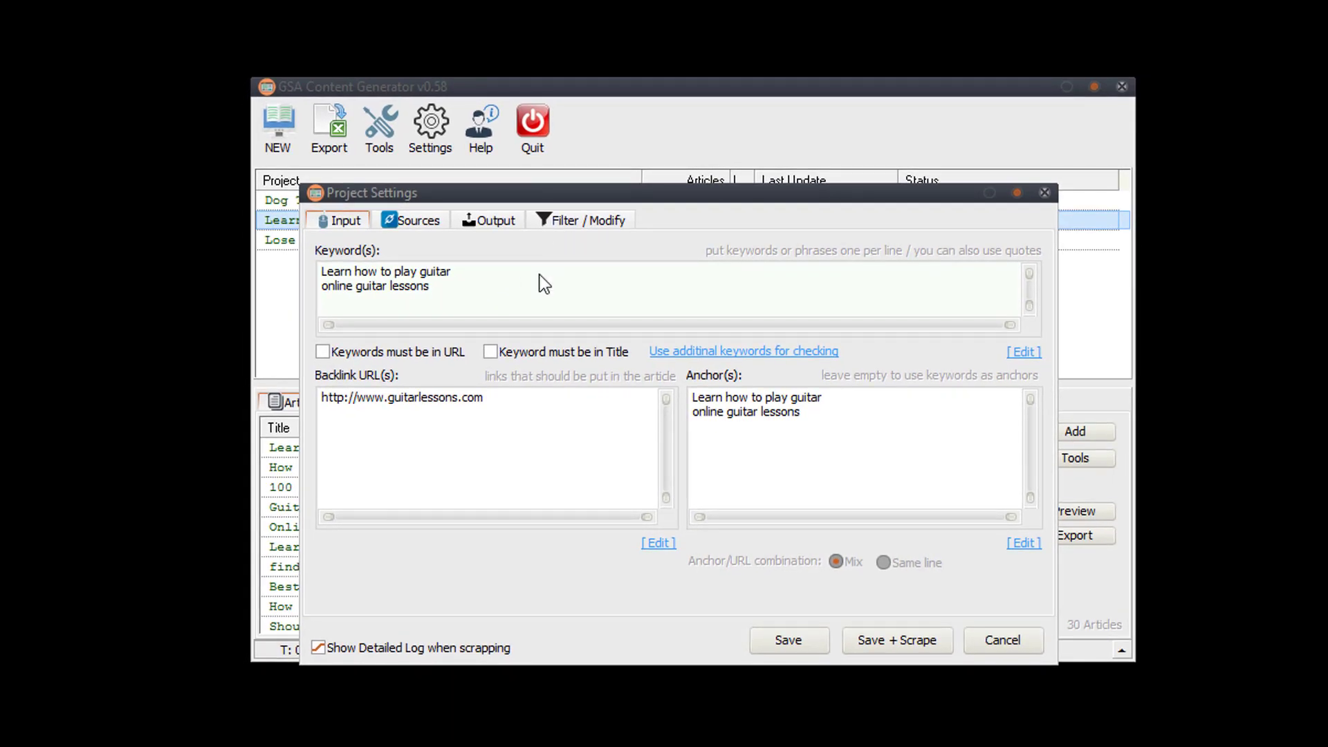
left_click(551, 291)
left_click(1022, 352)
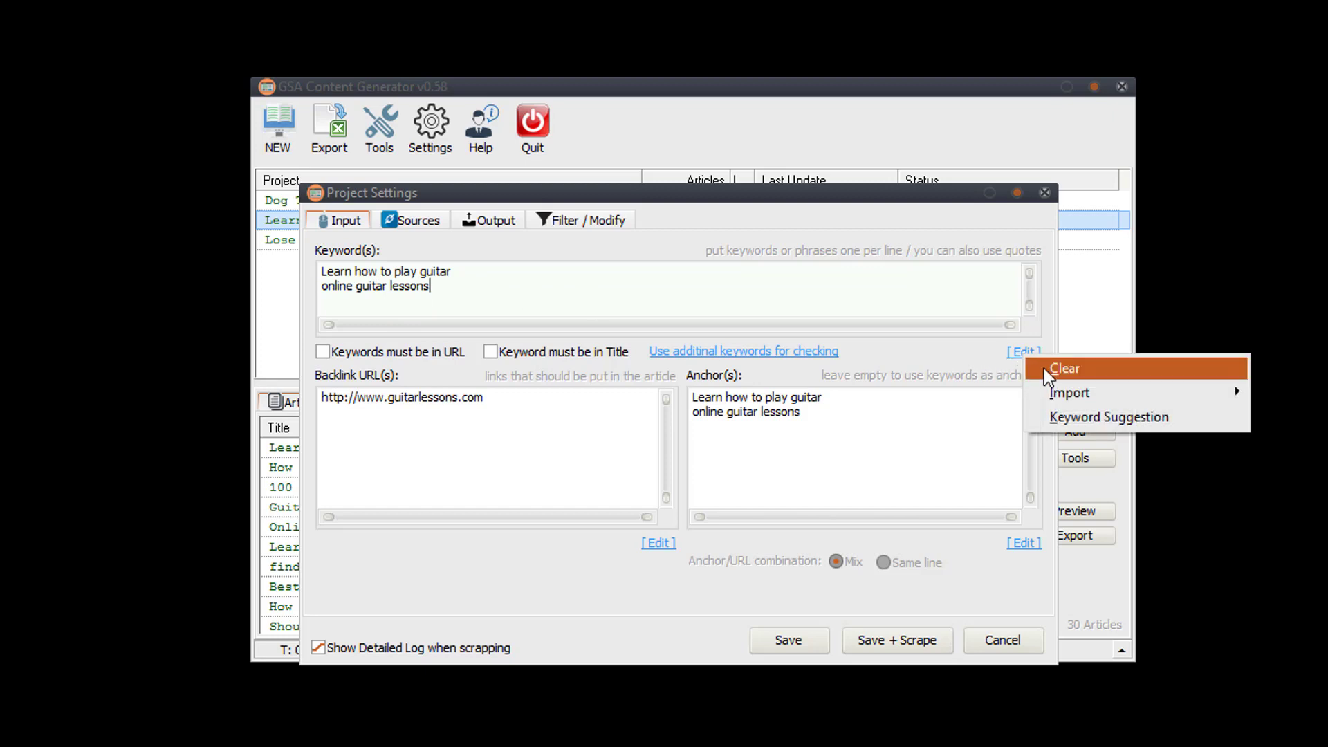
mouse_move(1054, 399)
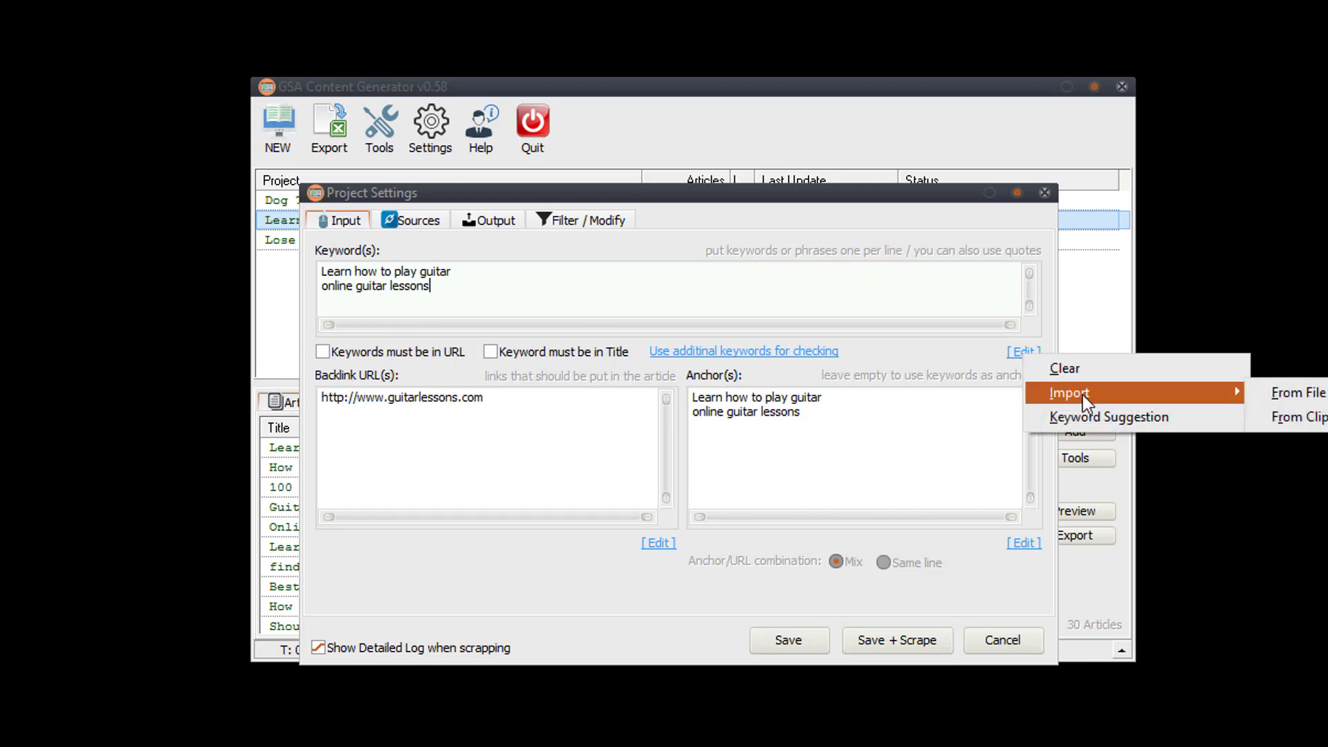
left_click(1080, 418)
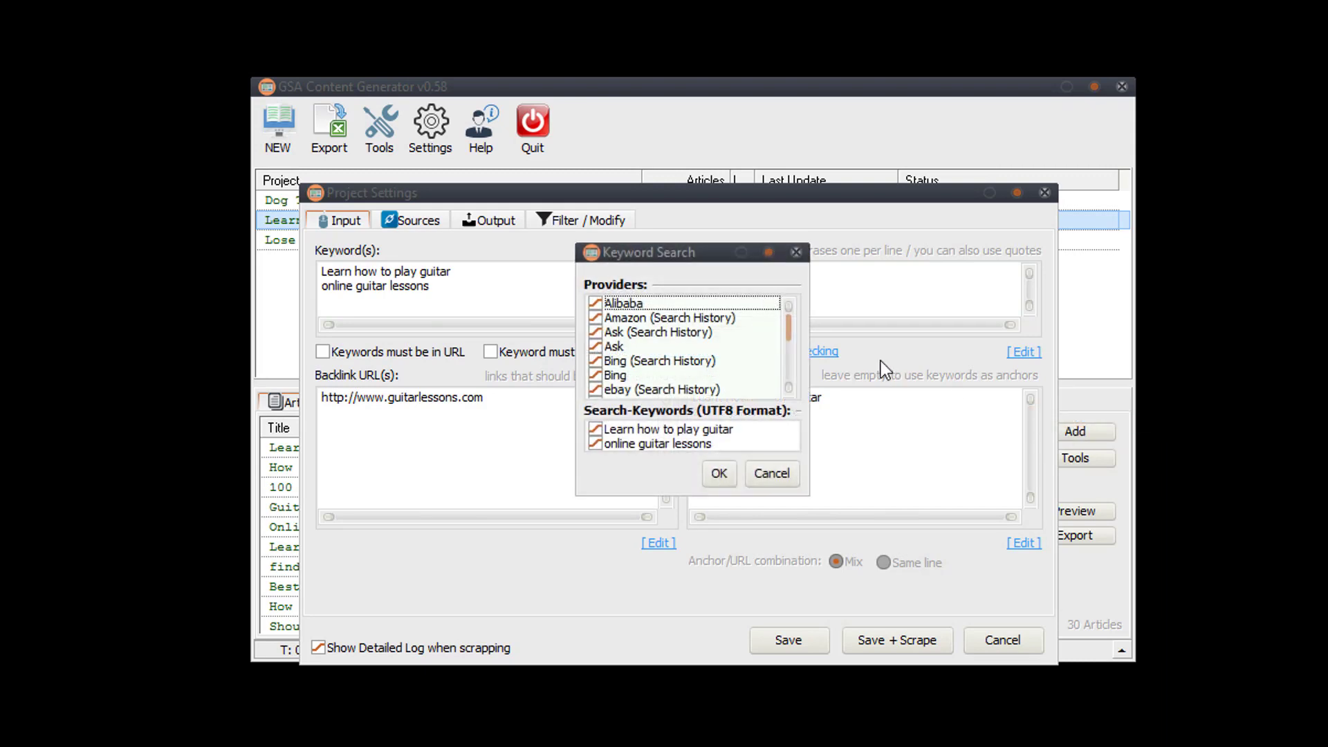
left_click_drag(650, 255, 599, 214)
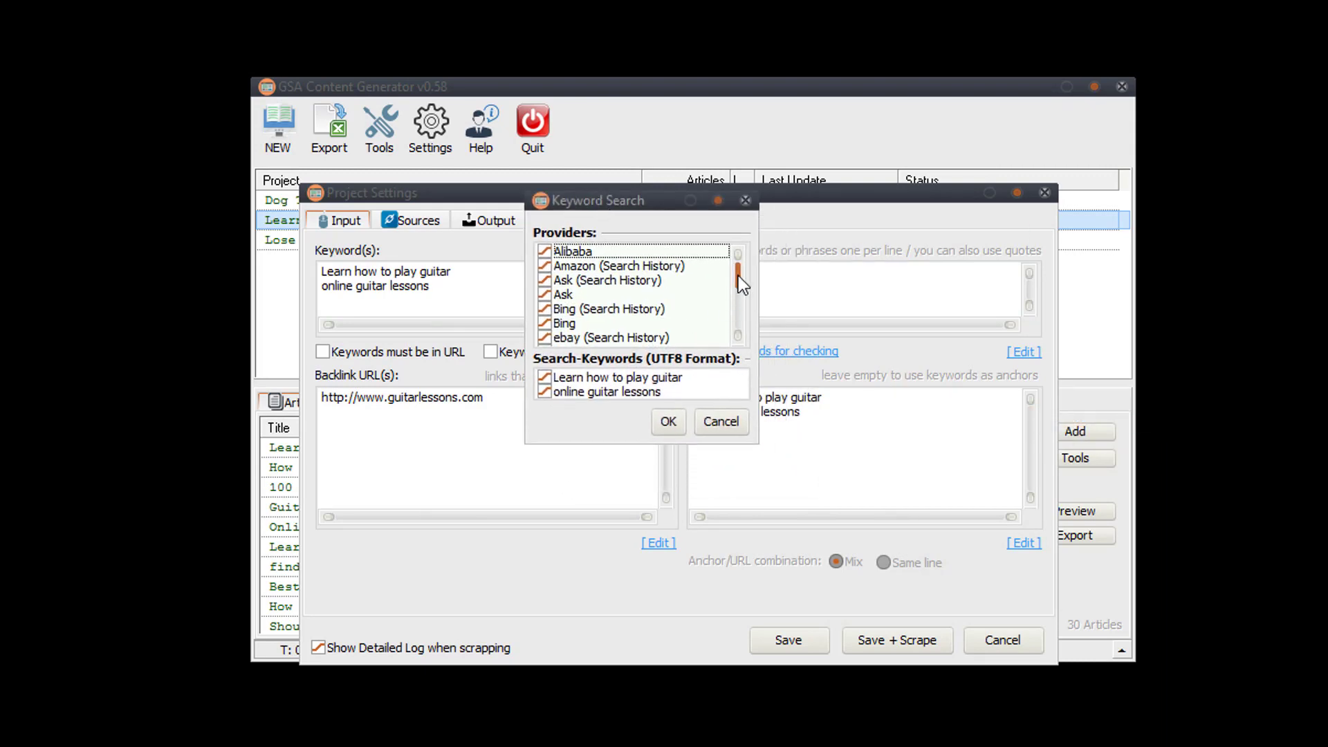
mouse_move(737, 276)
left_mouse_down()
mouse_move(737, 319)
mouse_move(747, 262)
left_mouse_up()
left_click(666, 426)
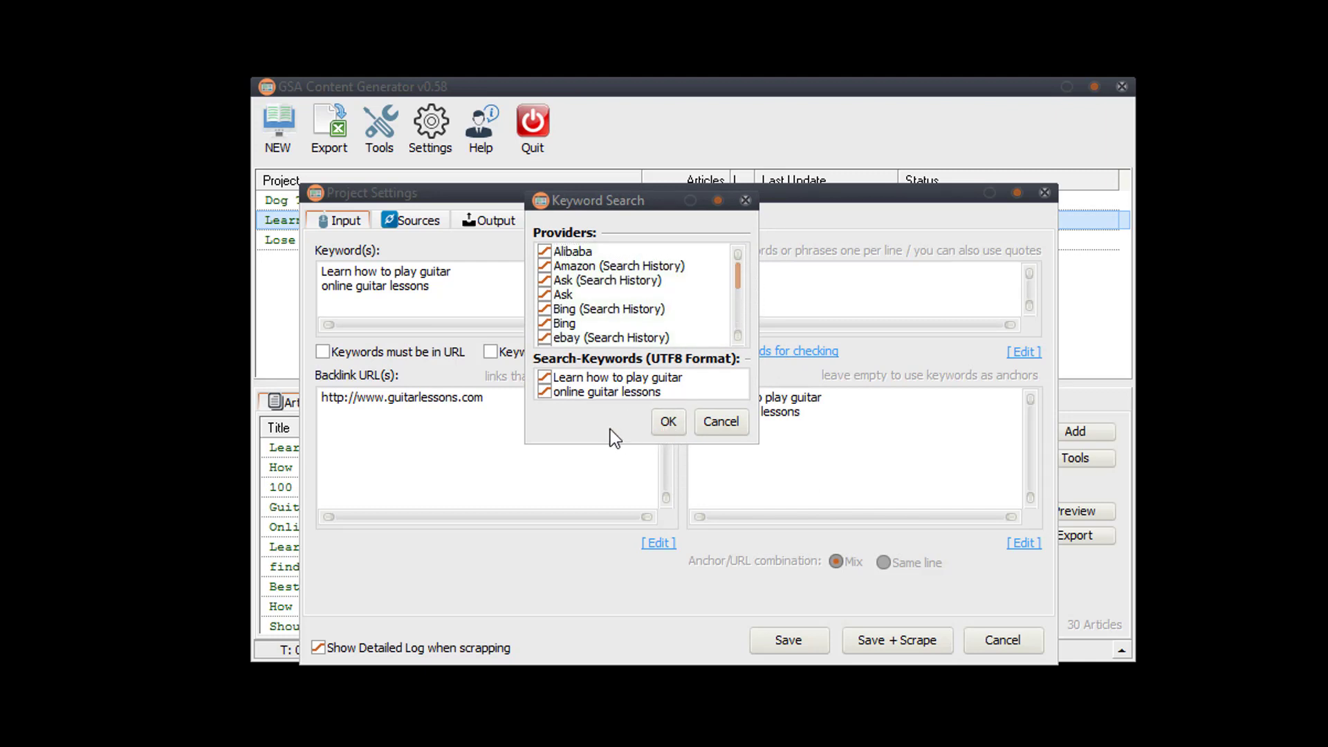
left_click(709, 417)
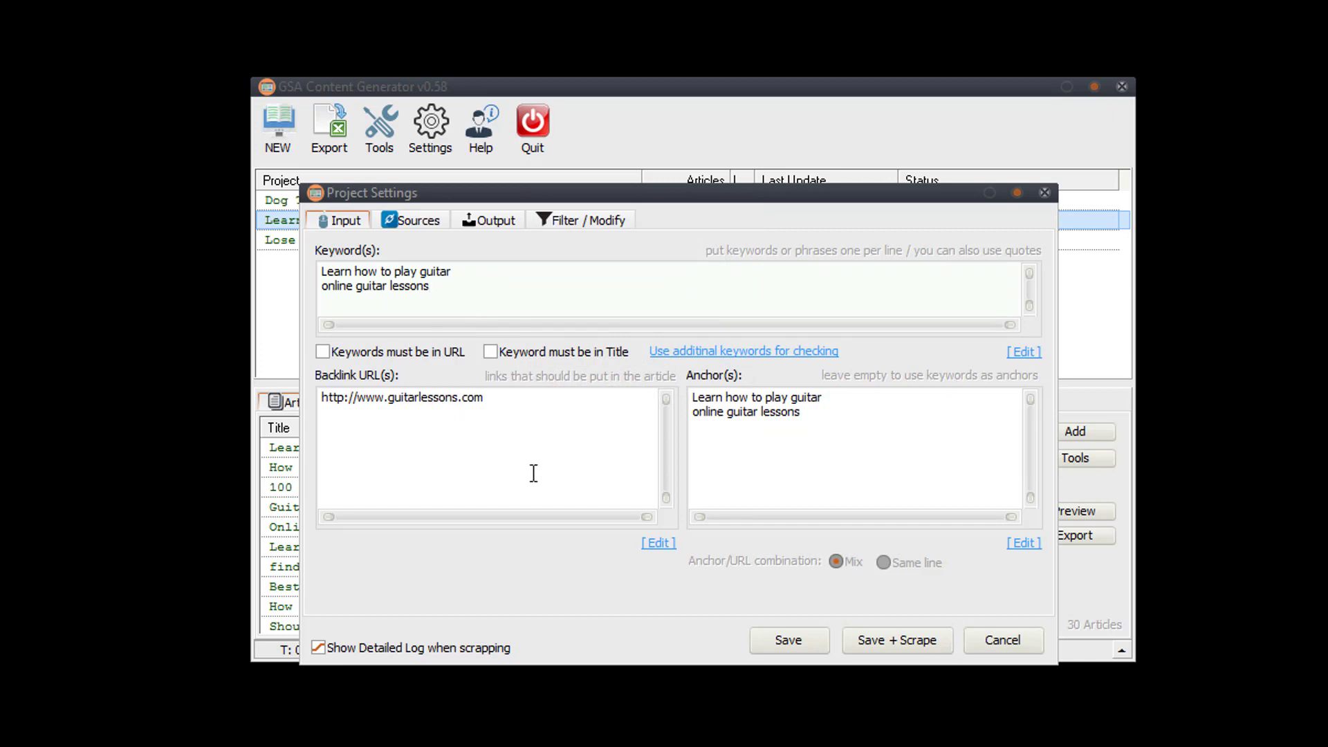
Review the import options and the online URL crawler for the project's backlink URLs, and cancel the crawler
left_click(542, 431)
left_click(661, 545)
mouse_move(688, 589)
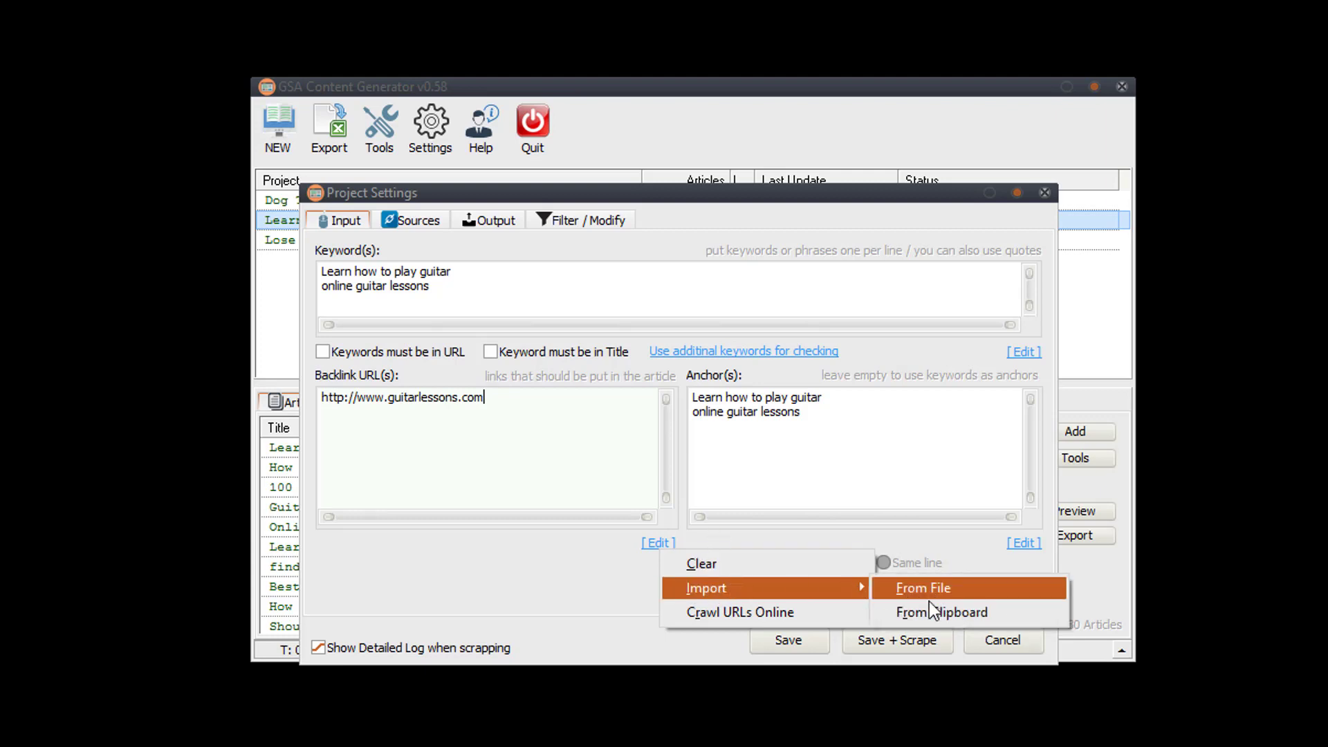
left_click(733, 612)
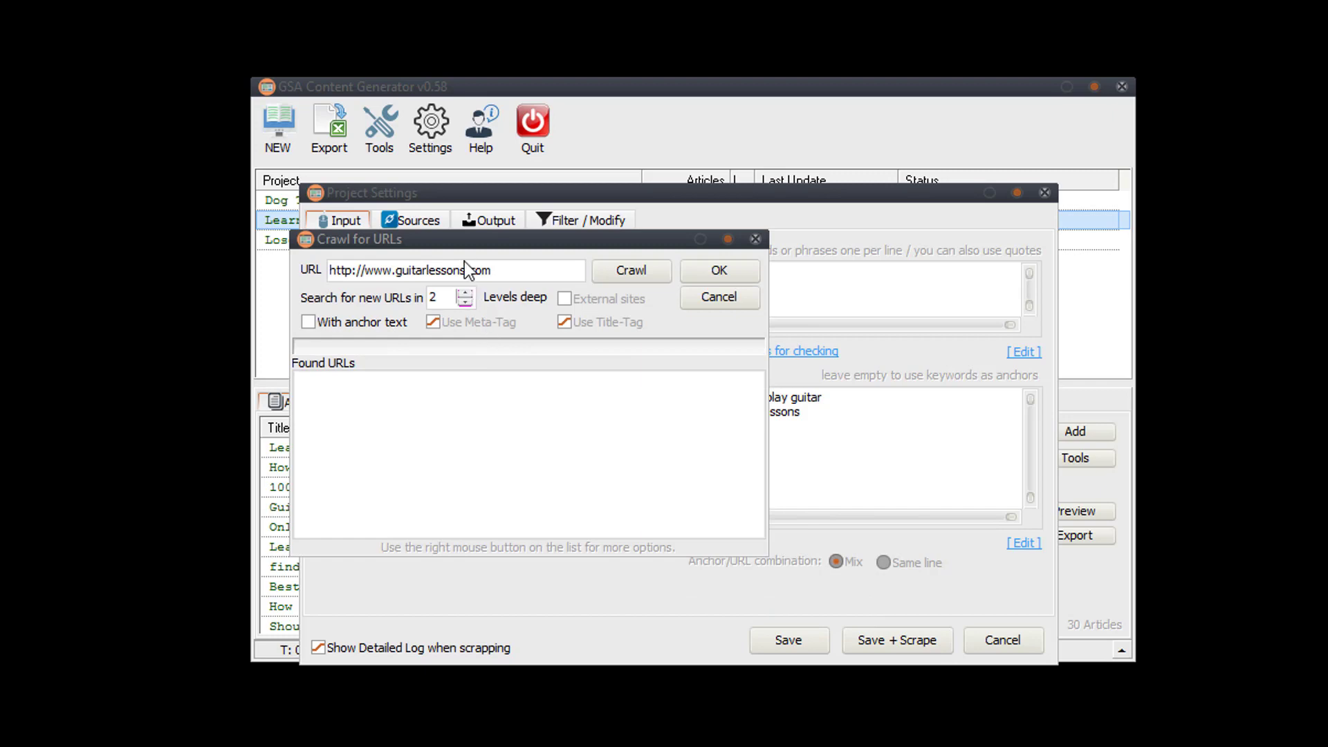
left_click_drag(456, 244, 513, 297)
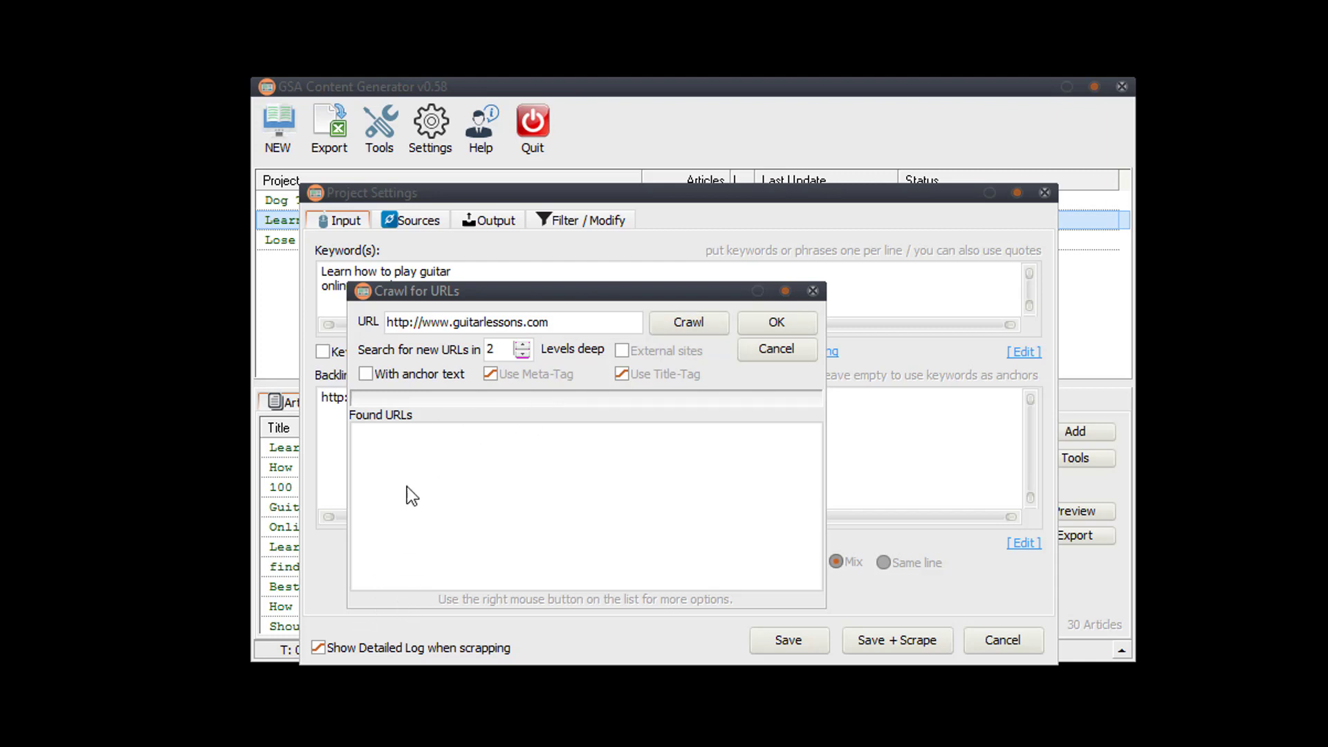
left_click(773, 354)
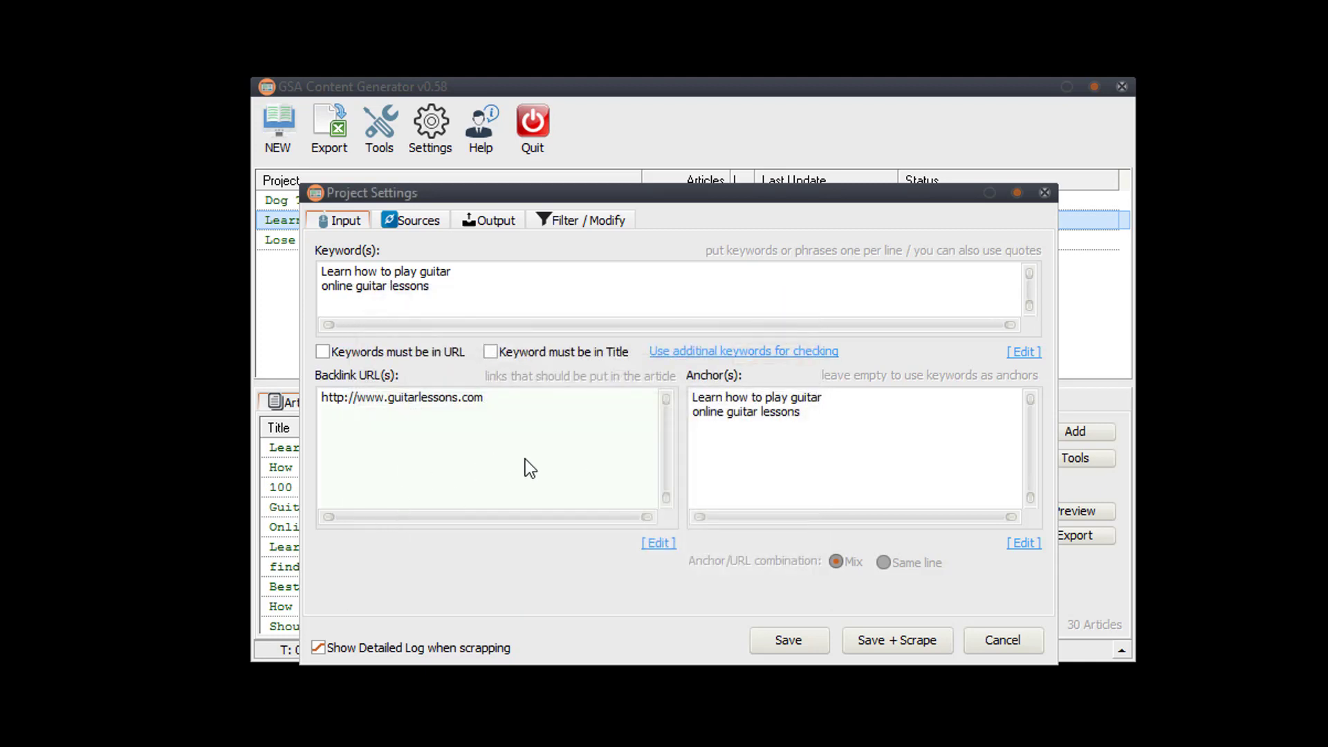
Review the clear and import options for the project's anchor texts
left_click(525, 461)
left_click(802, 445)
left_click(1018, 543)
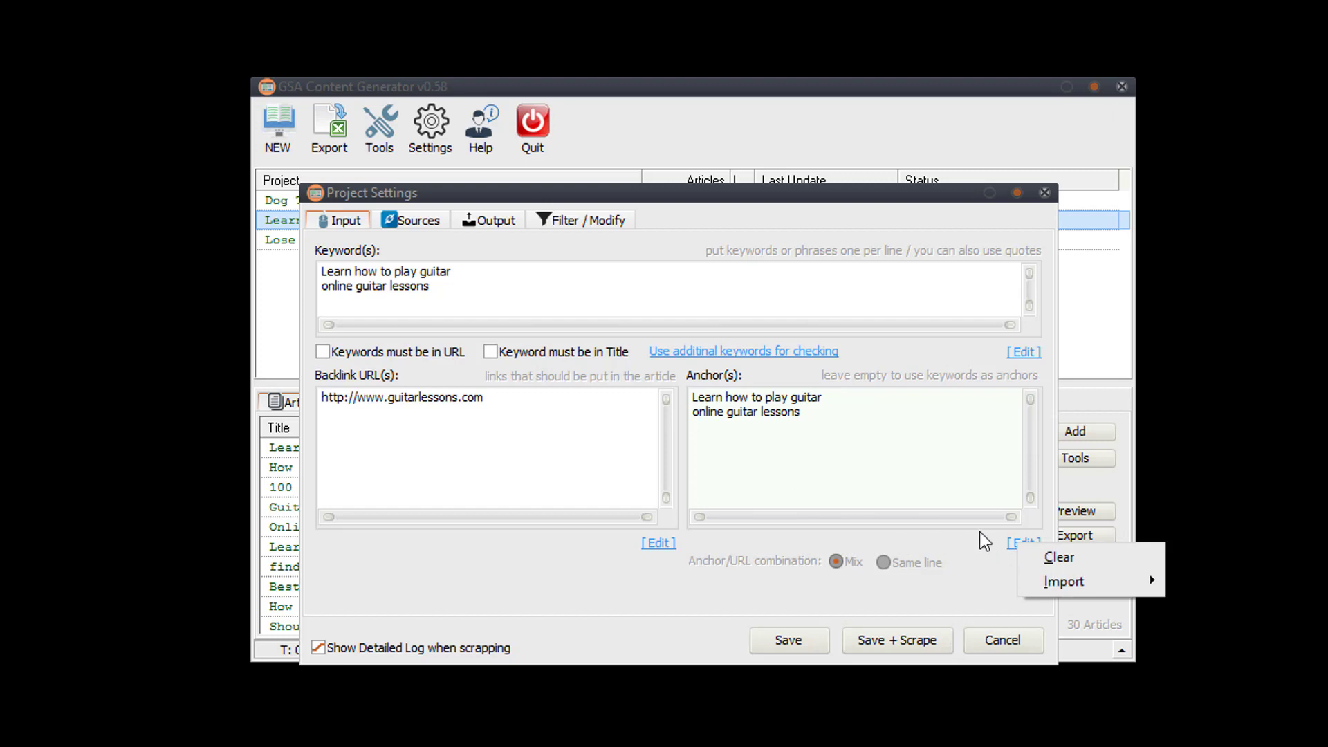
mouse_move(1060, 575)
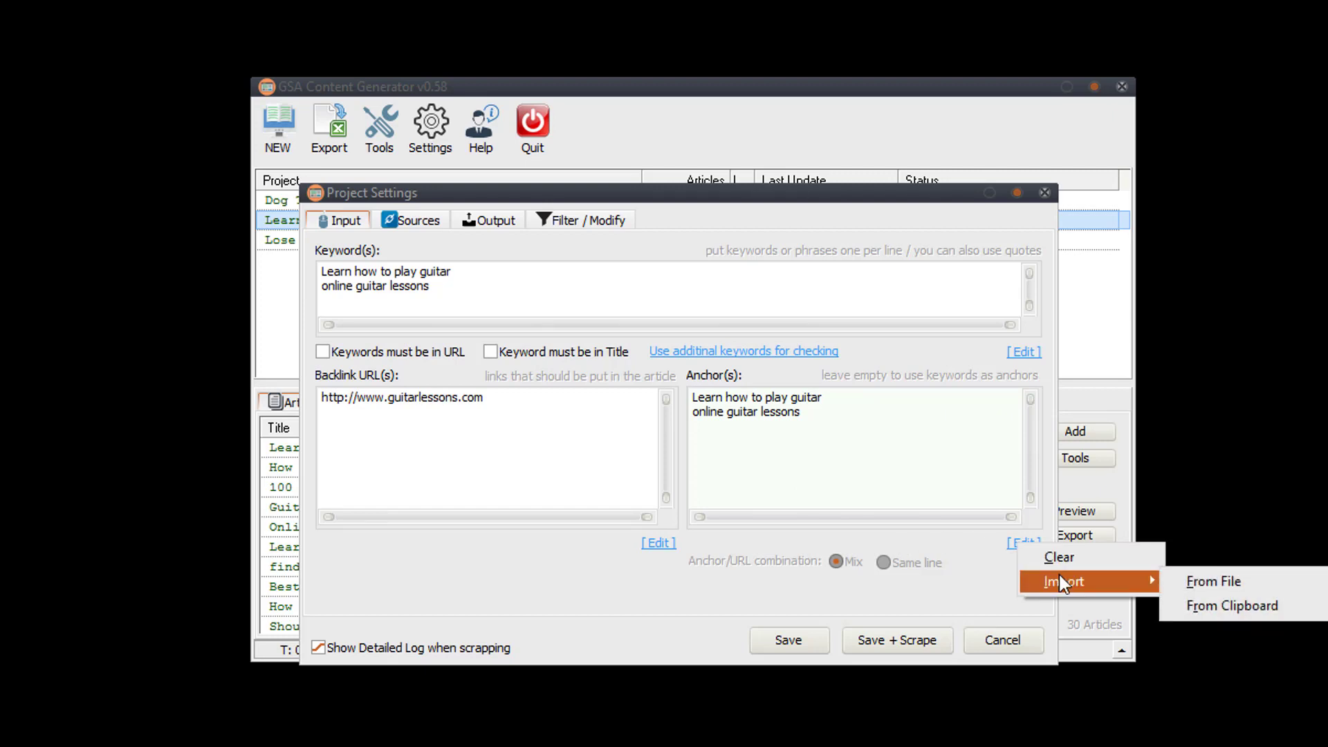
left_click(856, 471)
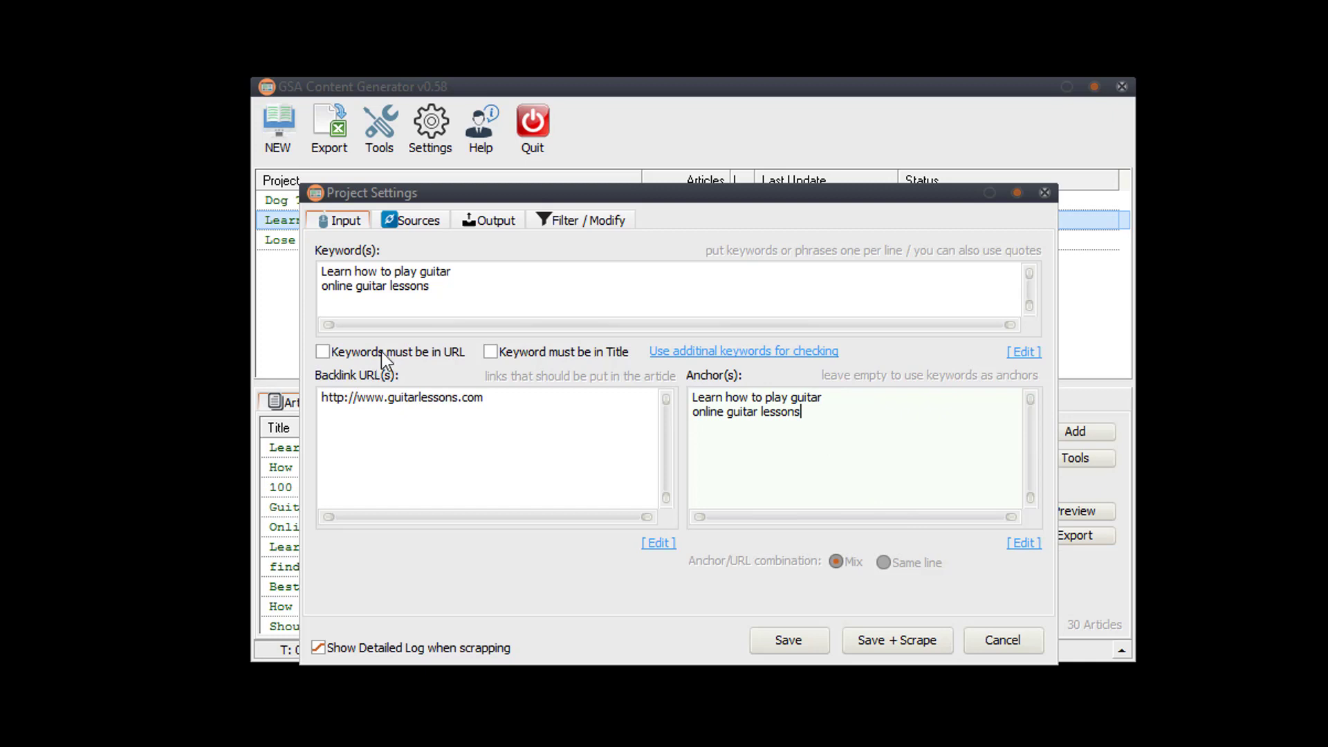
Highlight the keyword online guitar lessons, examine the additional keywords for checking, and cancel that dialog
left_click_drag(435, 300, 303, 300)
left_click(453, 300)
left_click_drag(446, 294, 282, 288)
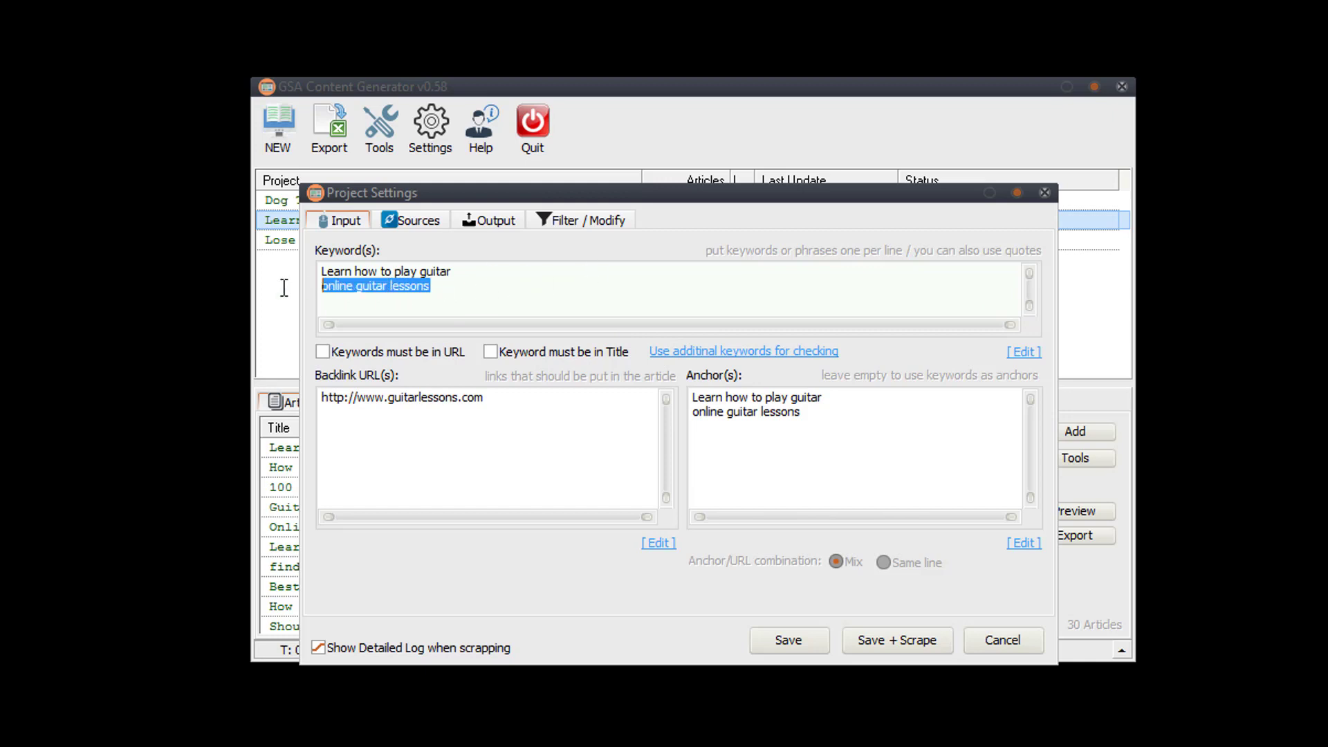
left_click_drag(433, 289, 334, 289)
left_click(441, 294)
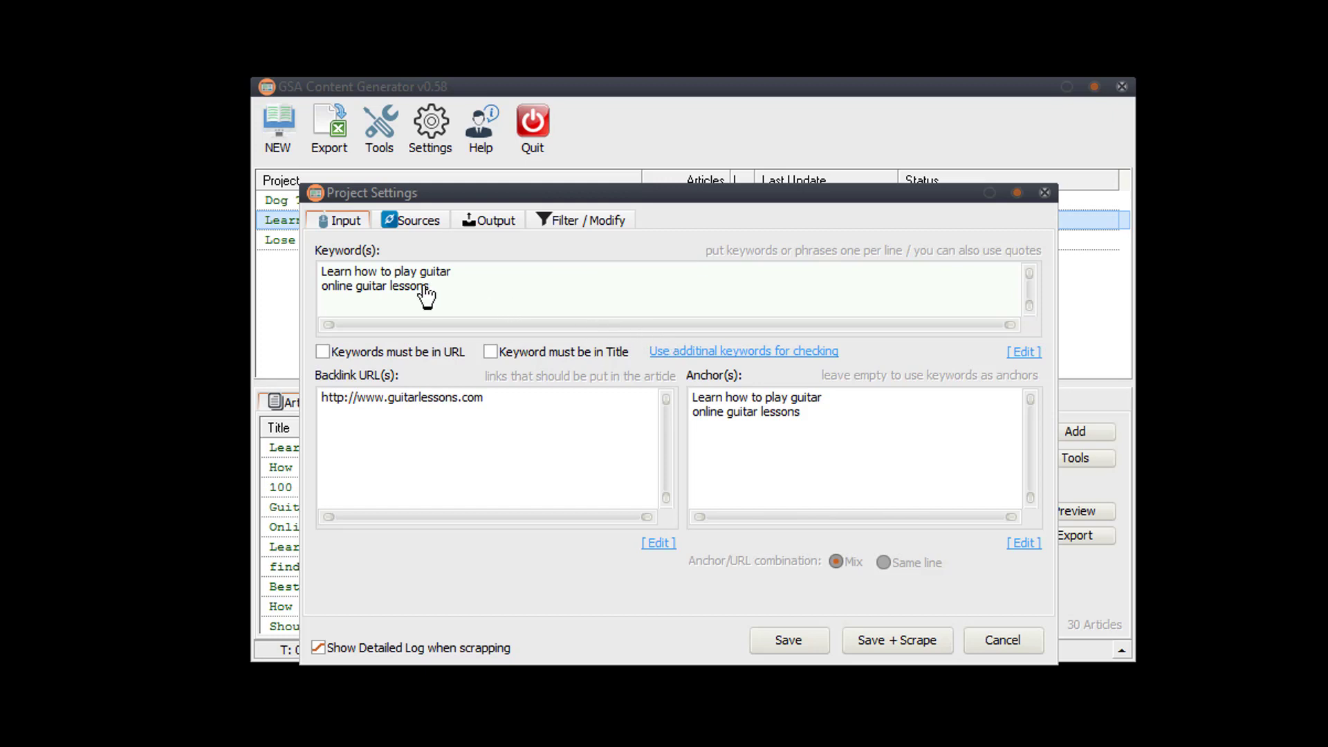
left_click(681, 352)
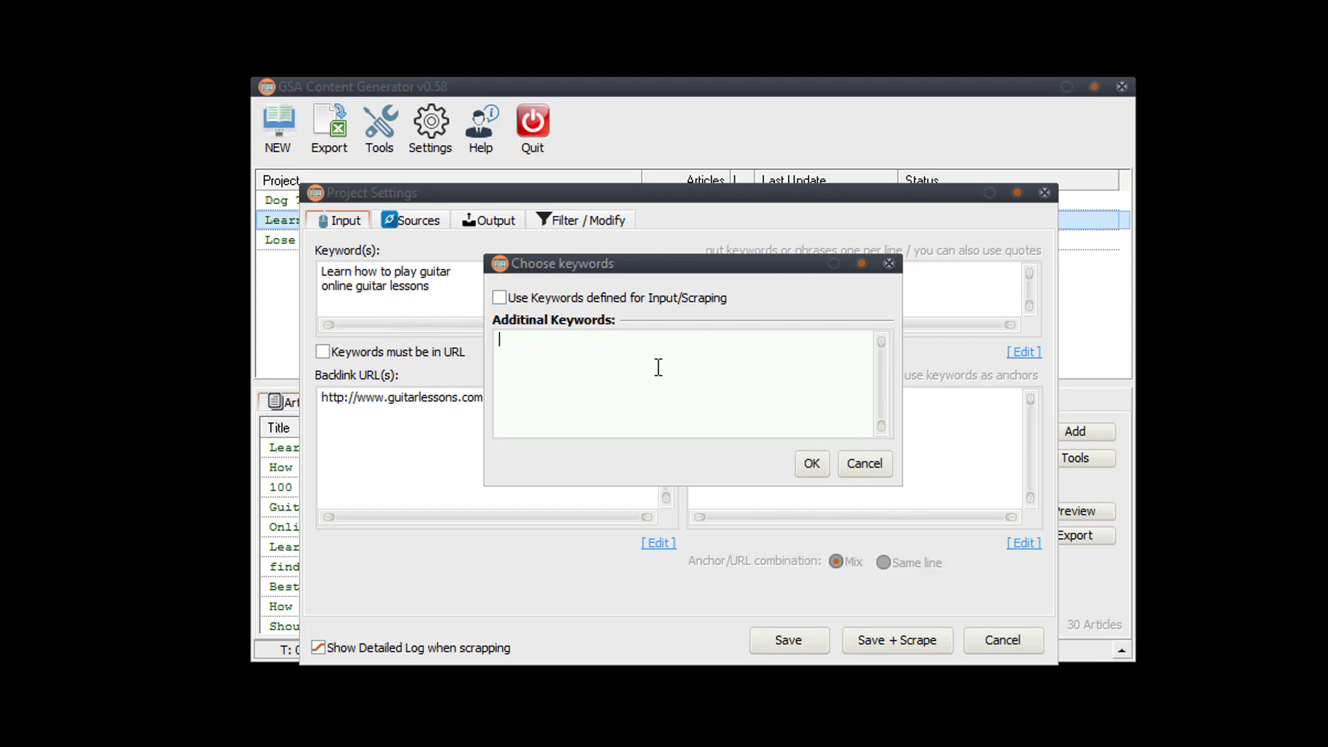
left_click(873, 466)
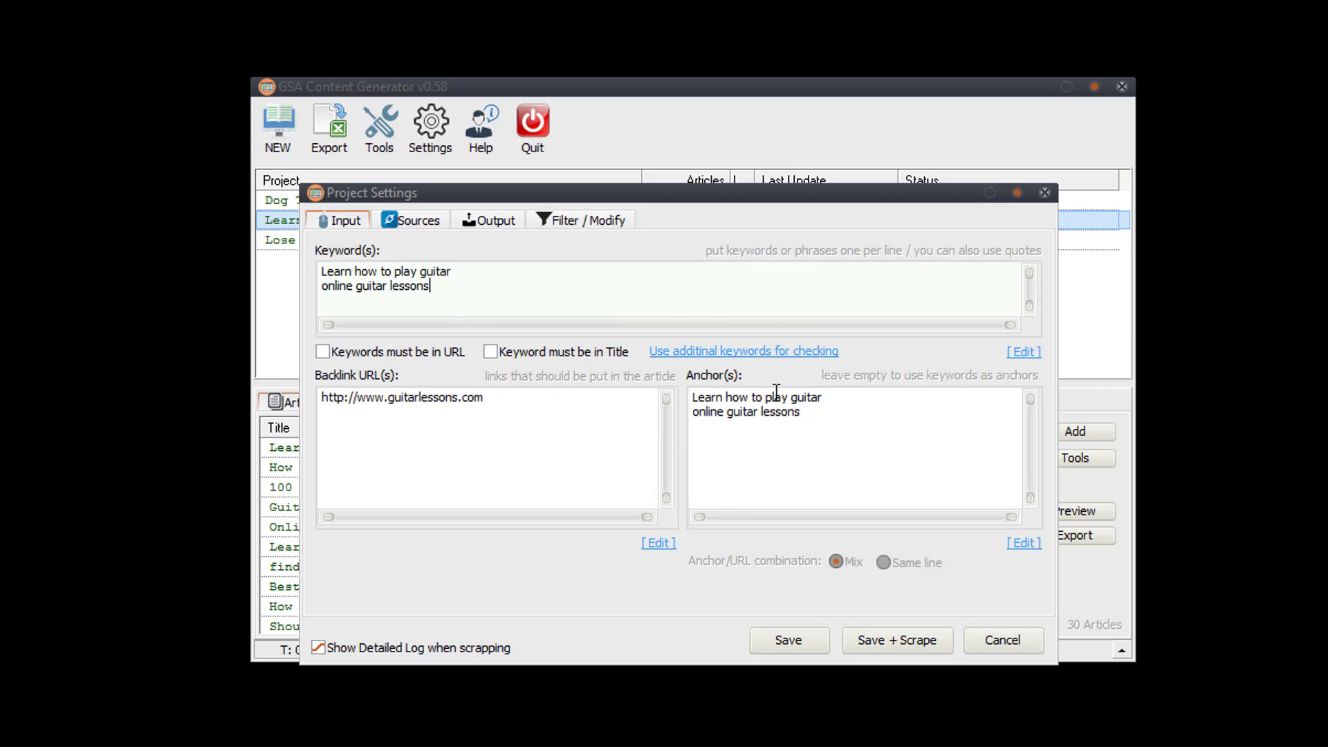
Review the languages available for the project's sources and keep English selected
left_click(414, 228)
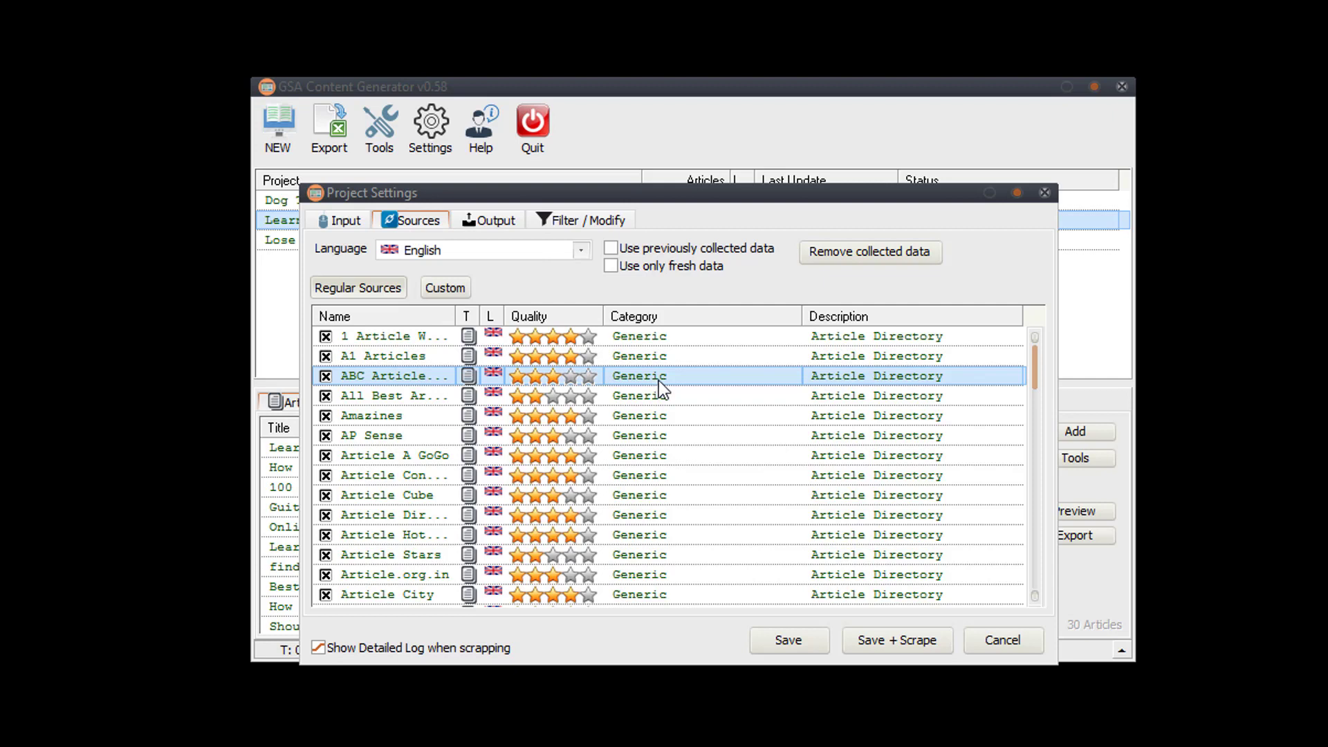
left_click(493, 251)
key("Down")
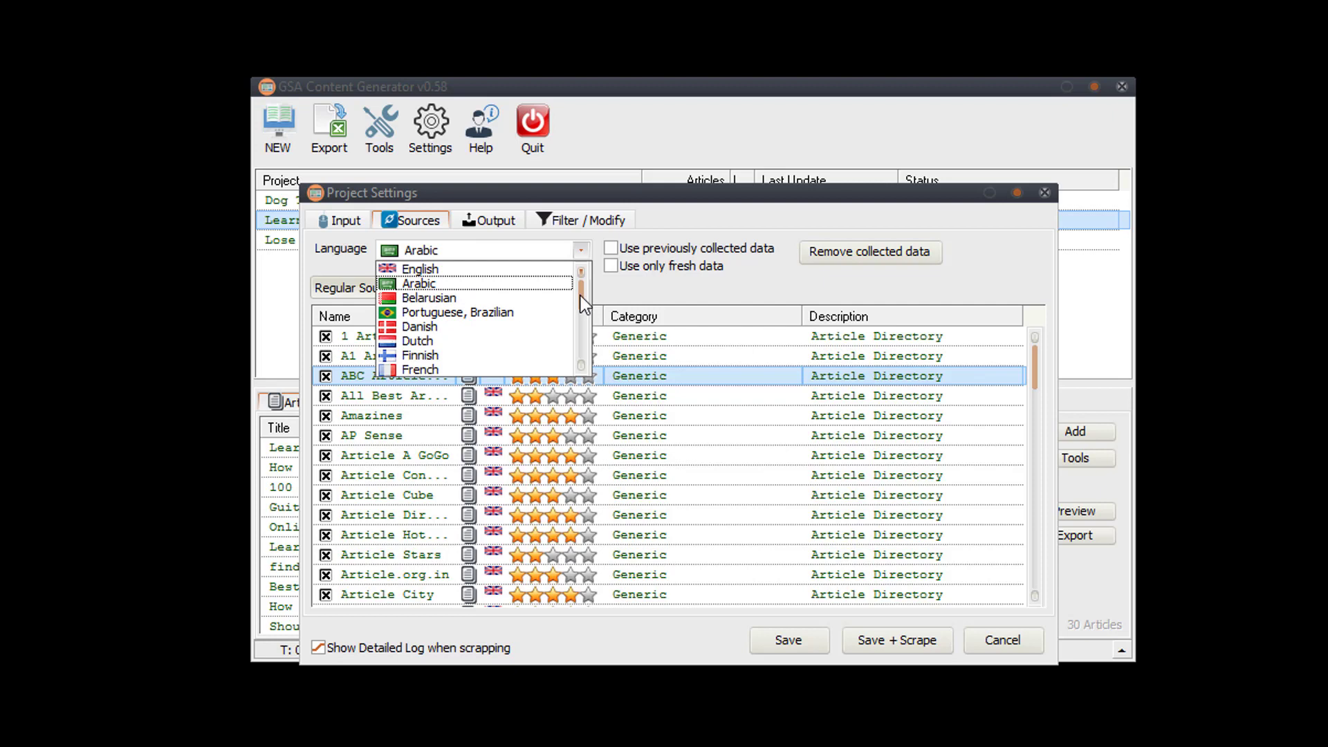
mouse_move(580, 296)
left_mouse_down()
mouse_move(581, 351)
mouse_move(581, 285)
left_mouse_up()
key("Up")
key("Return")
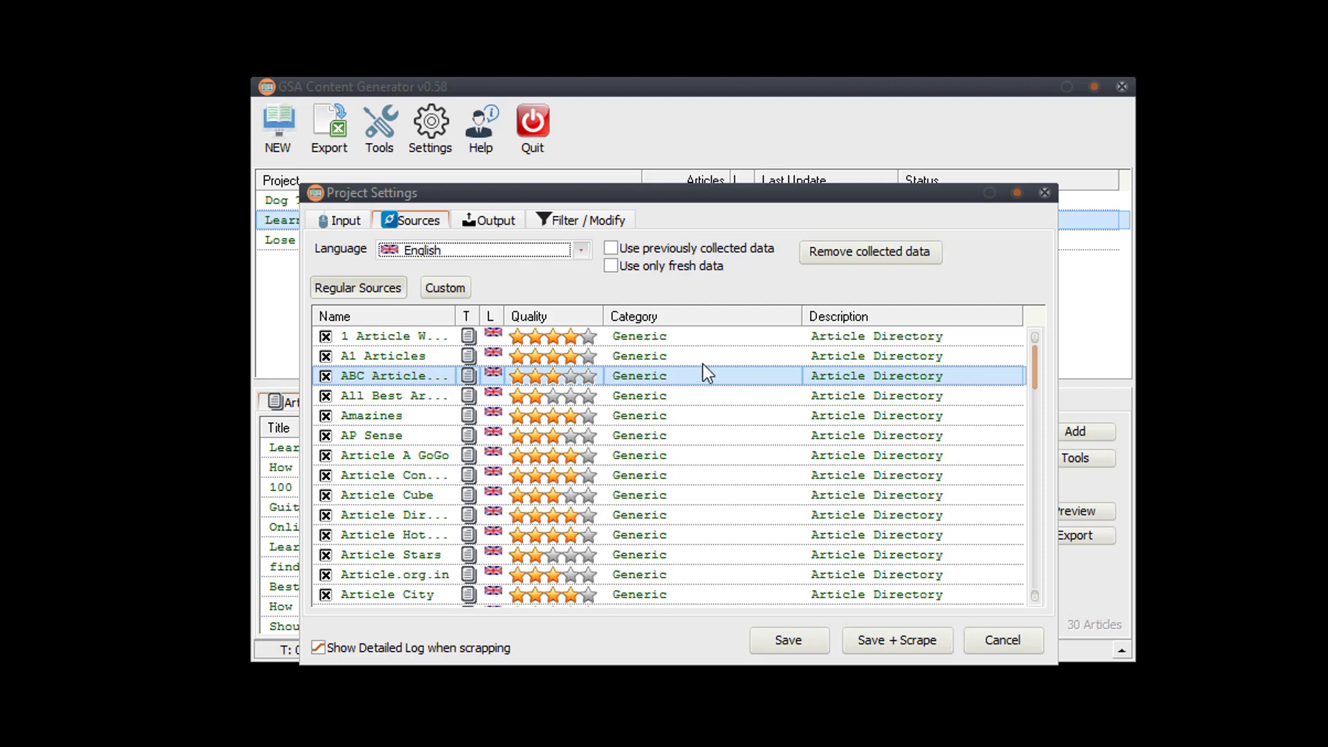
Uncheck all of the project's regular sources and check them all again
right_click(520, 415)
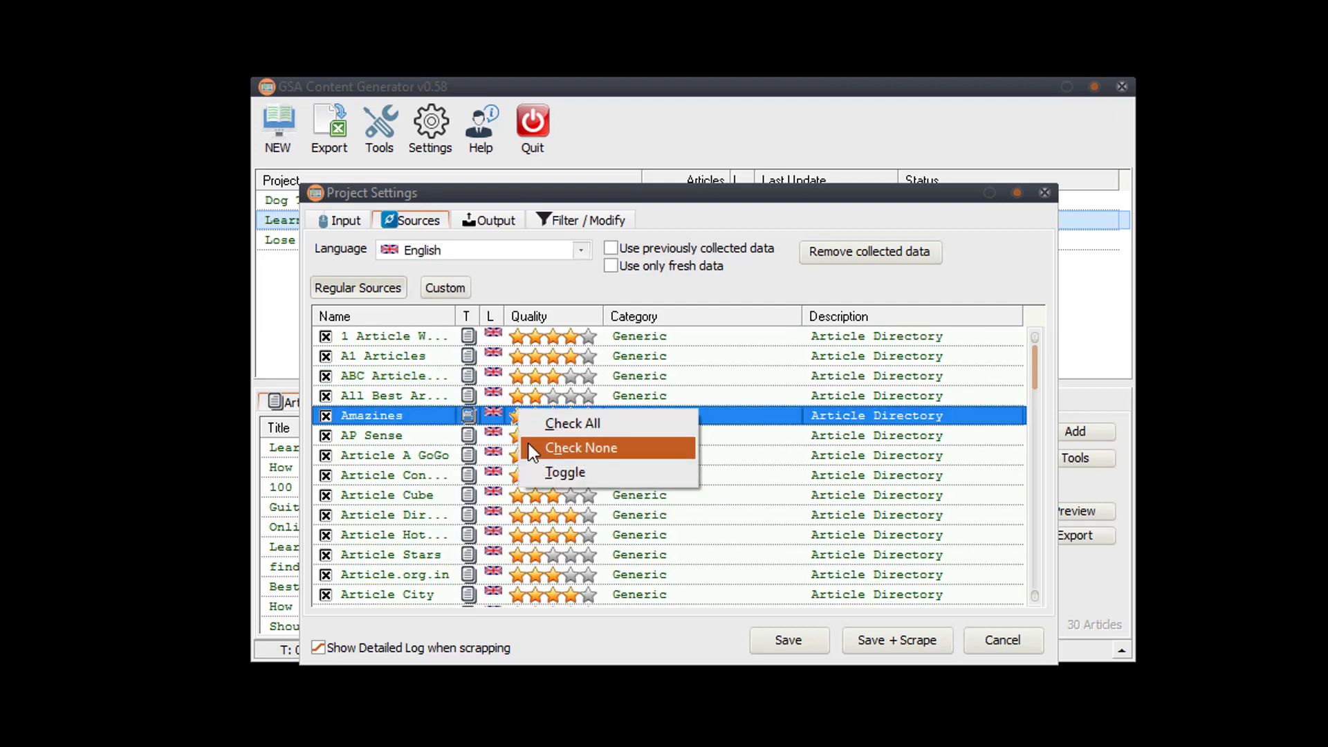
left_click(528, 442)
right_click(538, 391)
left_click(553, 403)
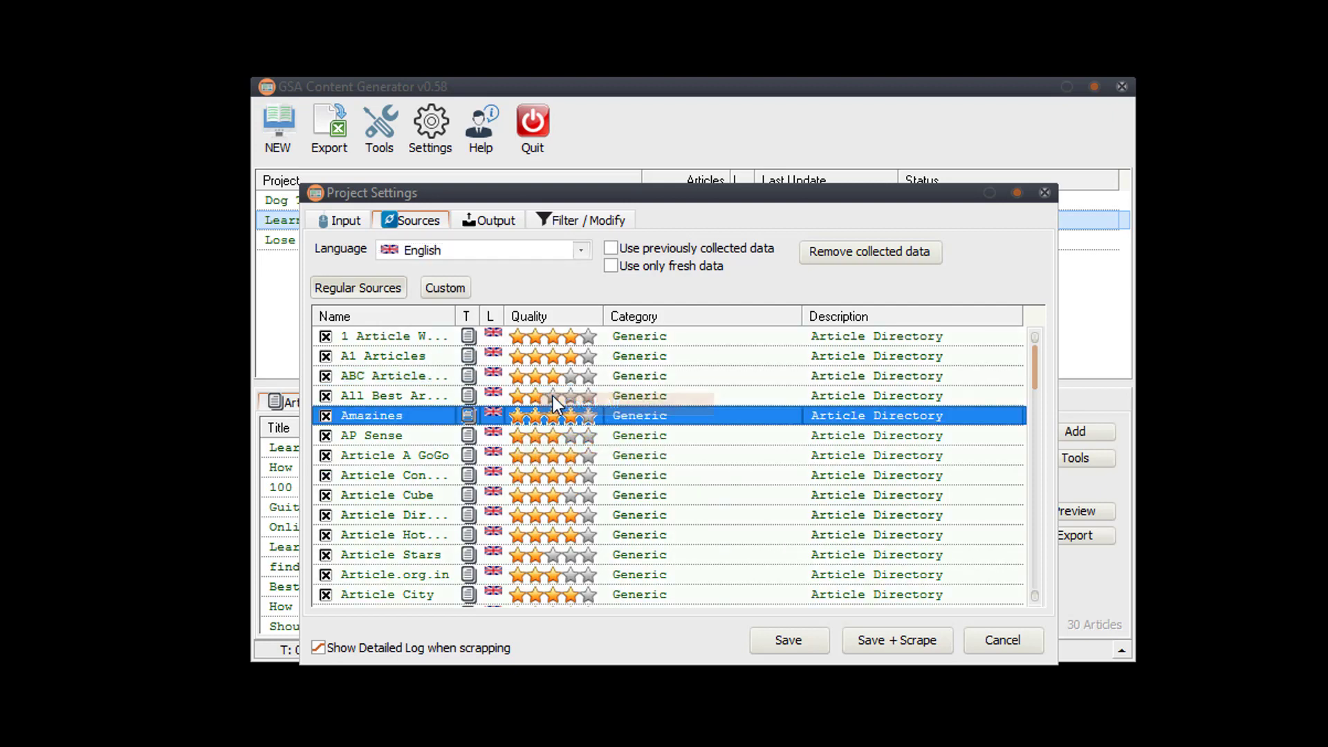
Start adding a custom source to the project
left_click(442, 291)
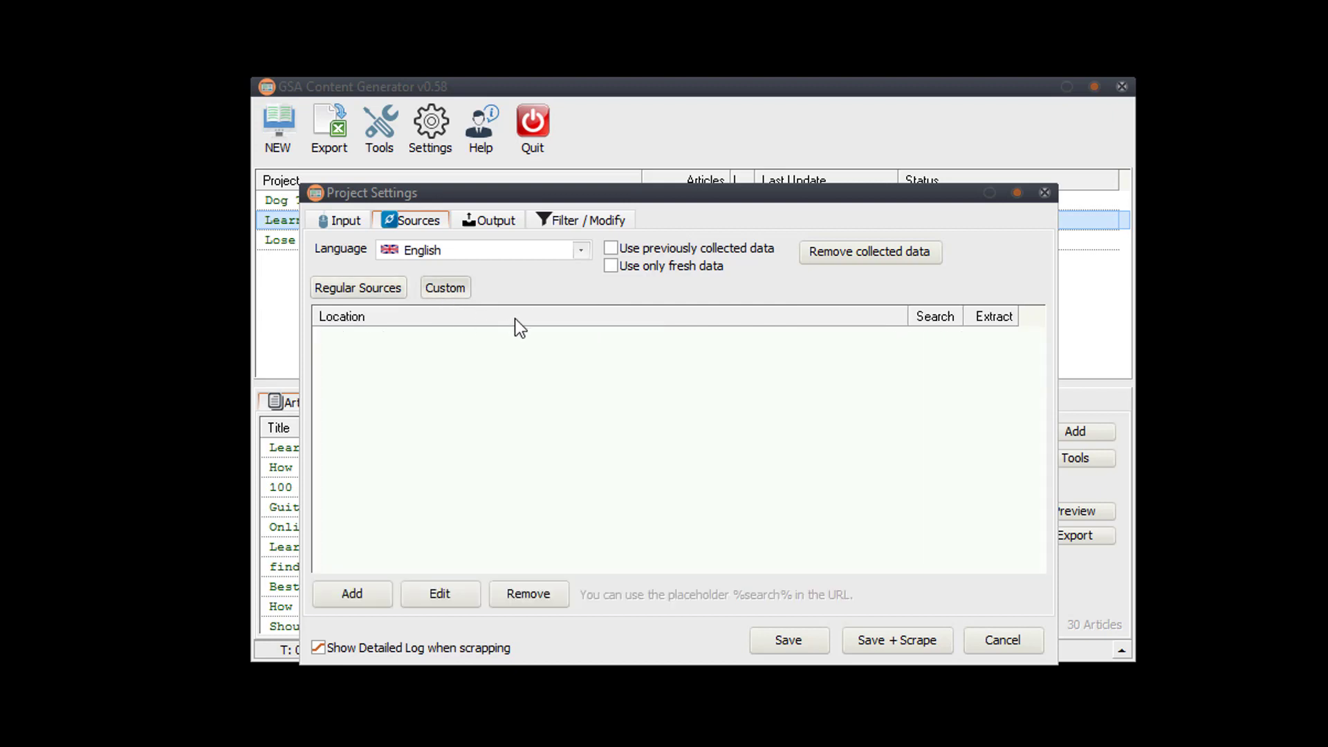
left_click(346, 598)
left_click(393, 619)
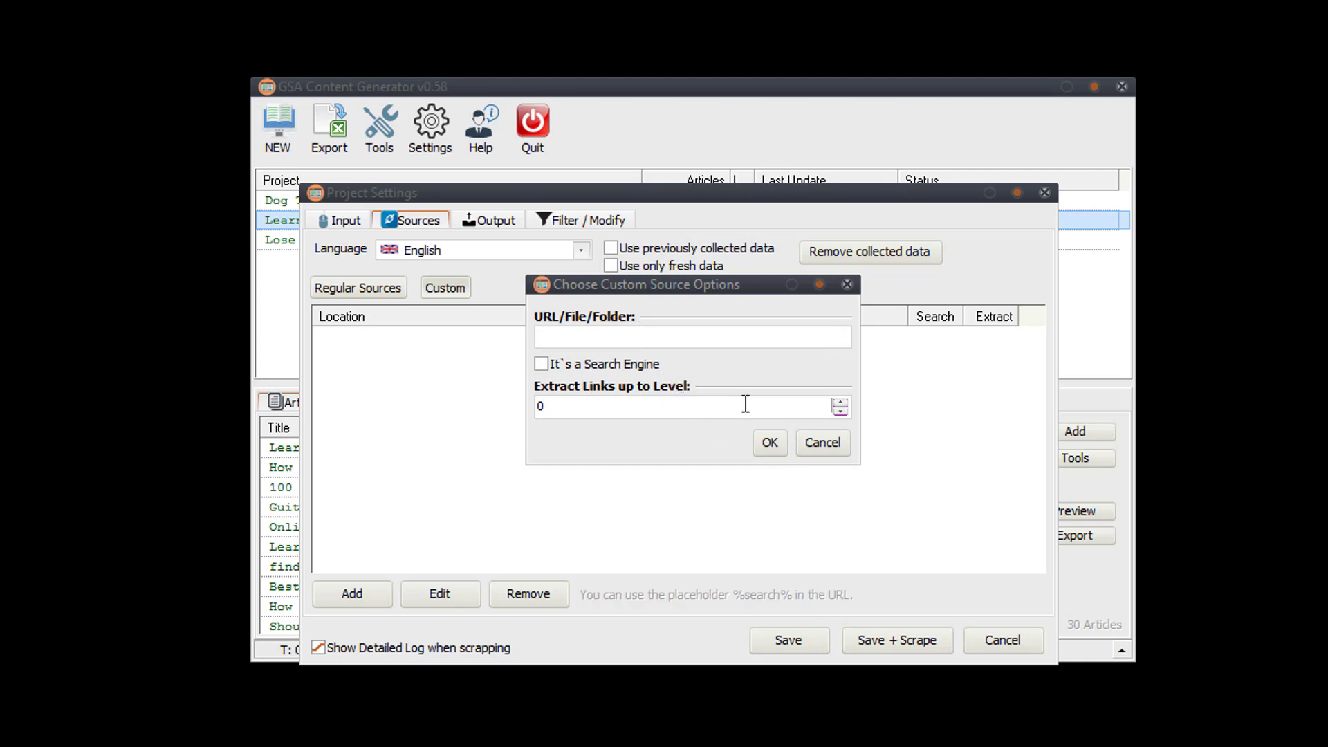
key("super")
key("Return")
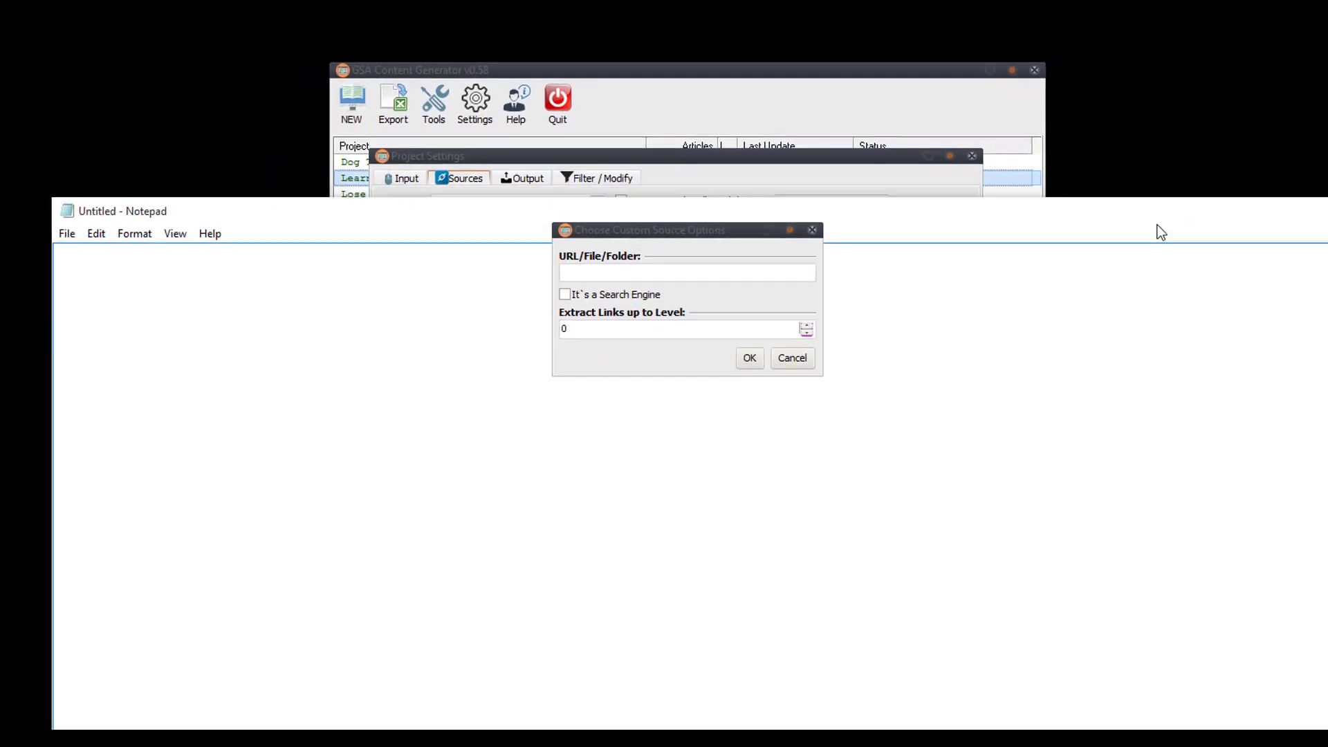
left_click(819, 314)
left_click(204, 321)
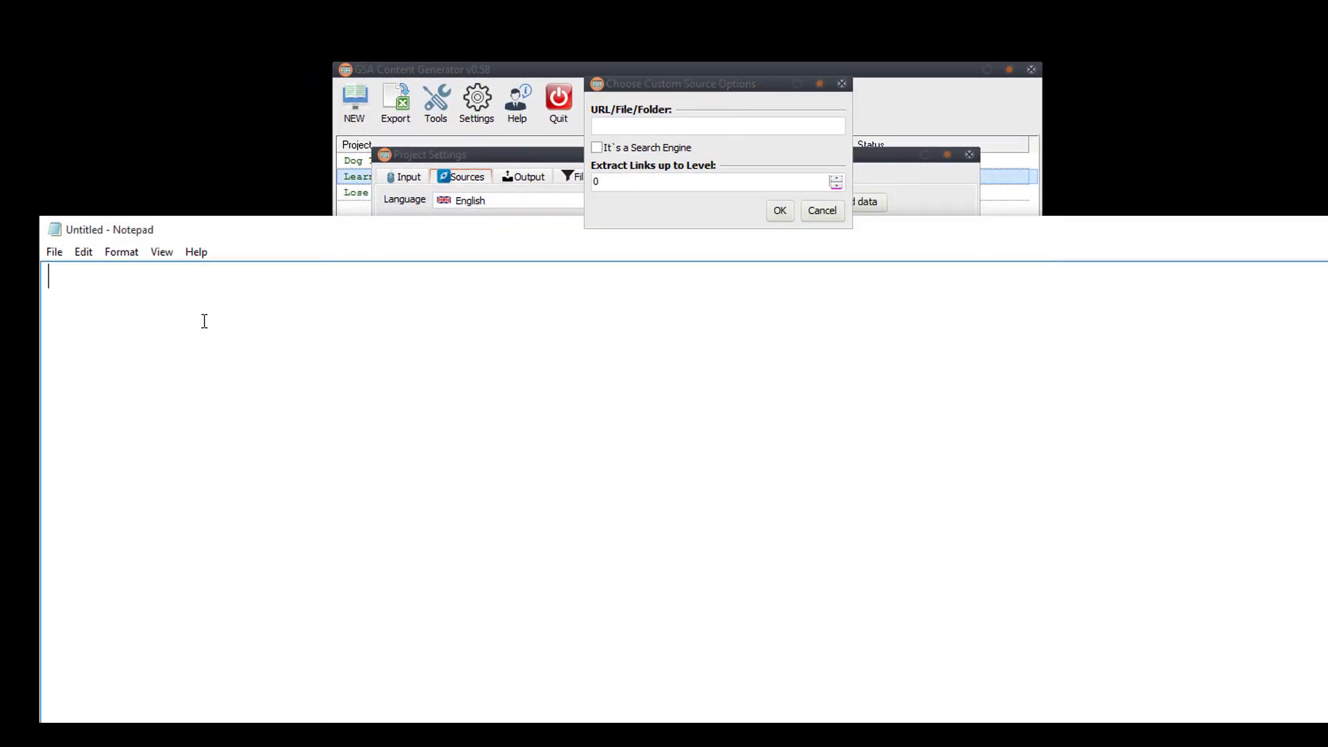
type("http://www.quroa")
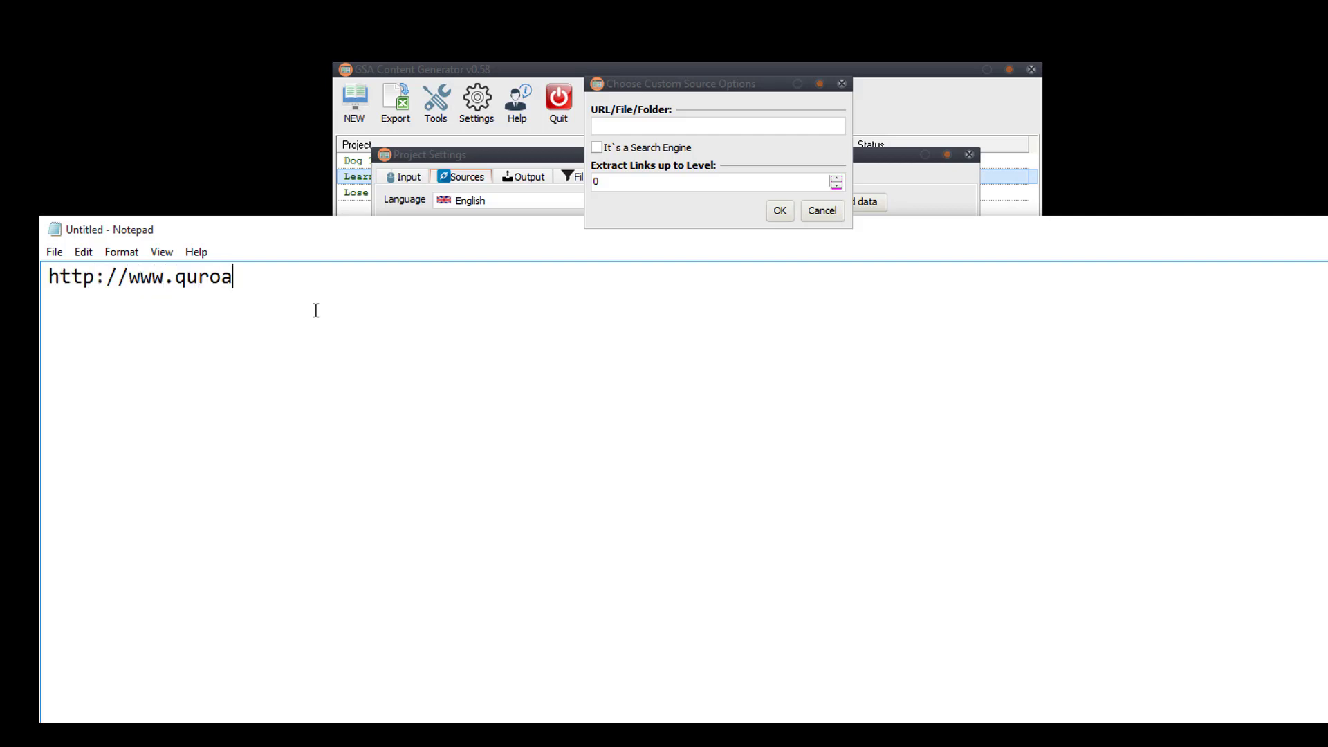
key("BackSpace")
key("BackSpace")
key("BackSpace")
type("ora.com/search=")
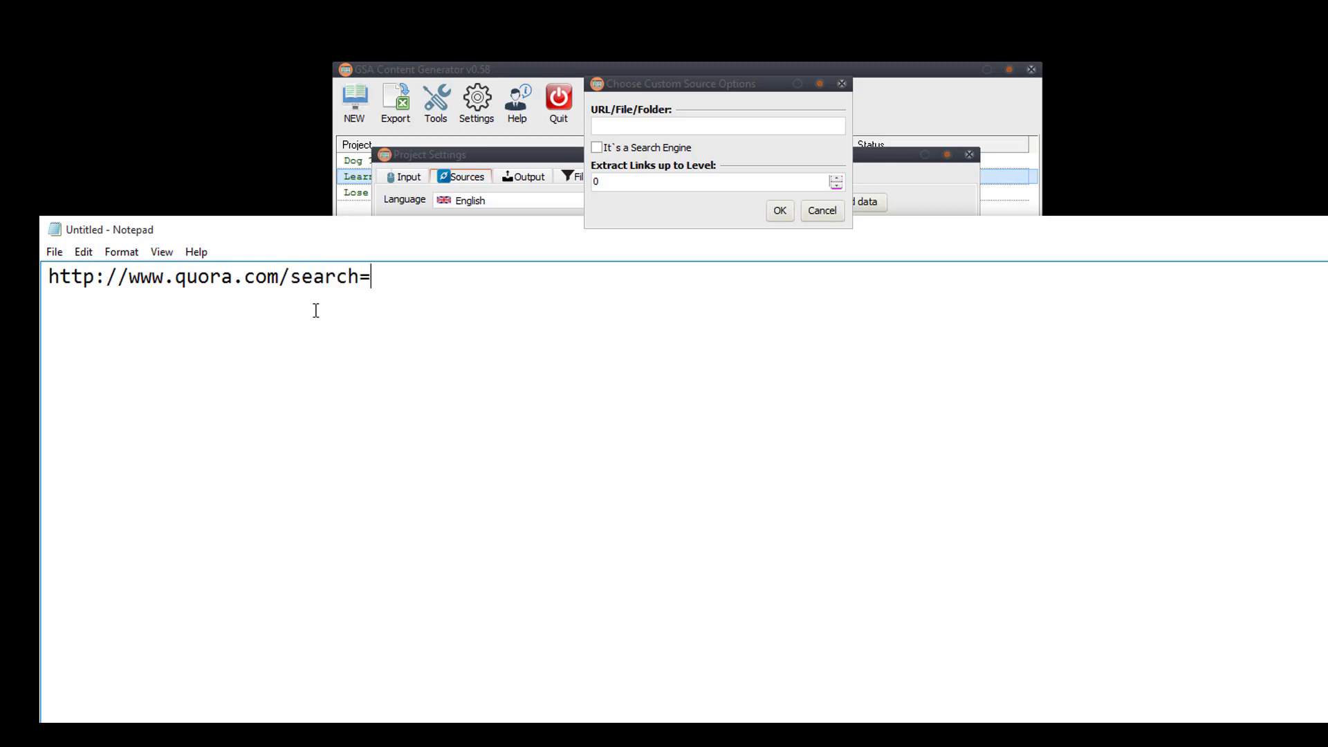
type("keyword")
Replace the word keyword at the end of the Notepad address with the placeholder %search%
left_click_drag(459, 225, 451, 265)
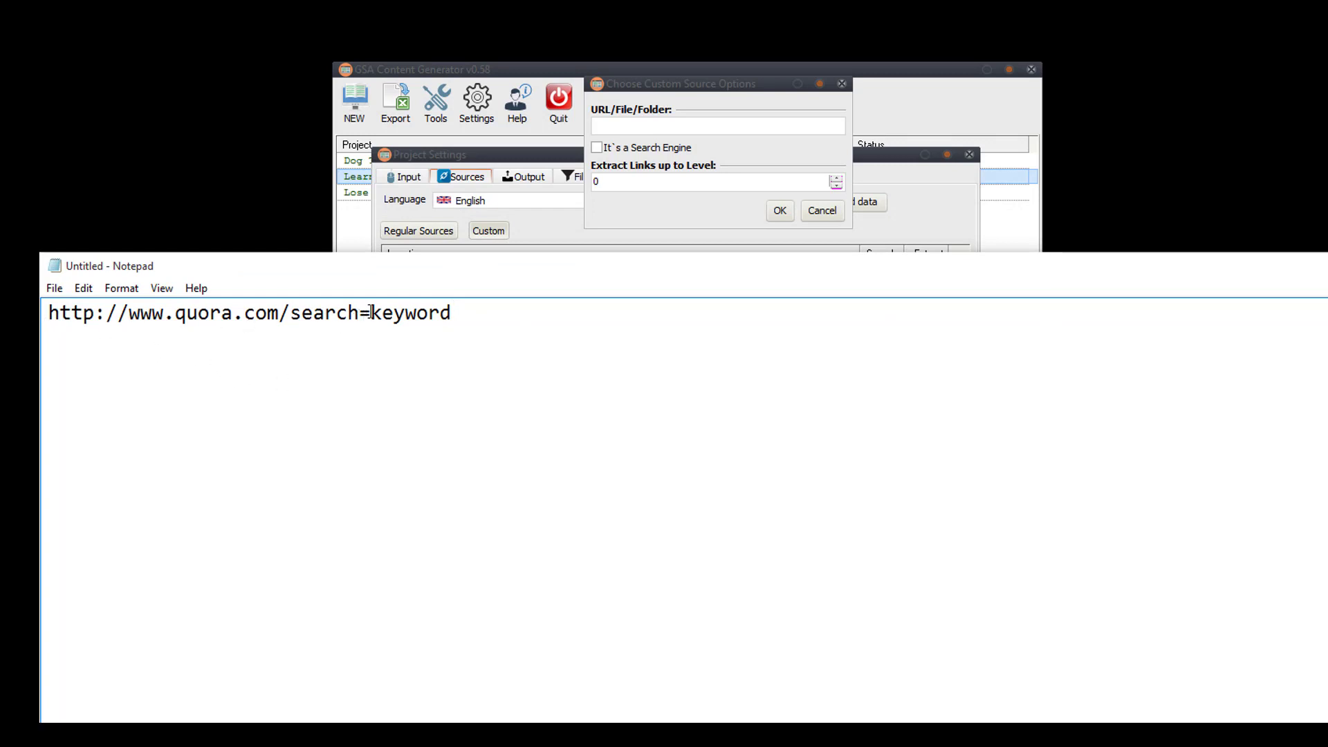
left_click_drag(371, 313, 483, 329)
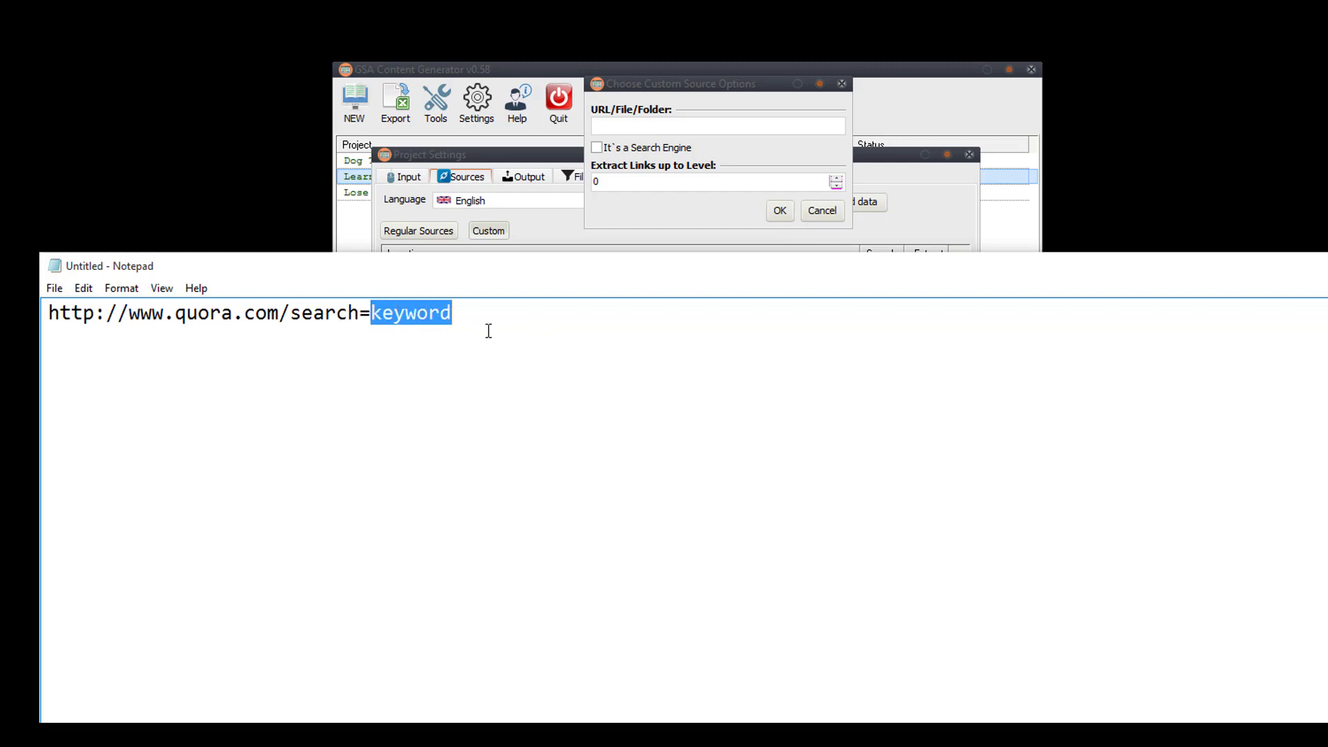
left_click(452, 325)
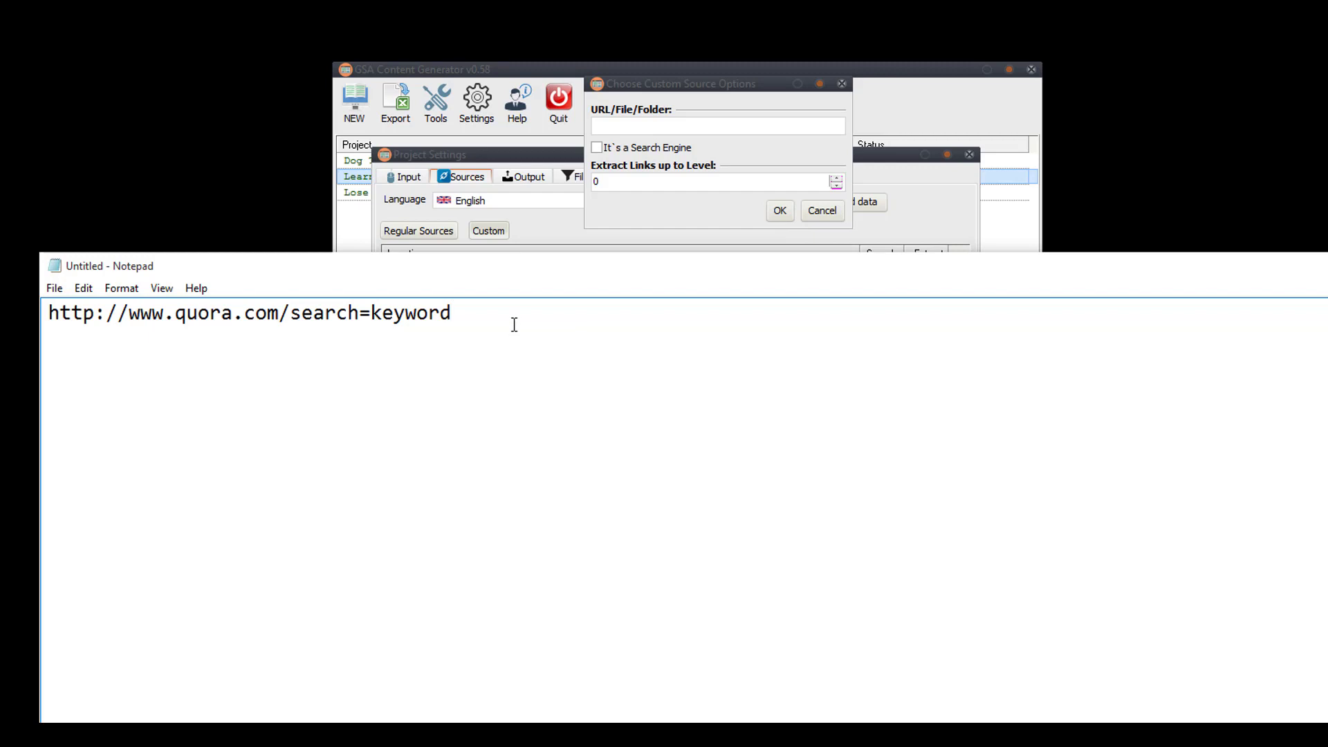
left_click_drag(681, 270, 654, 526)
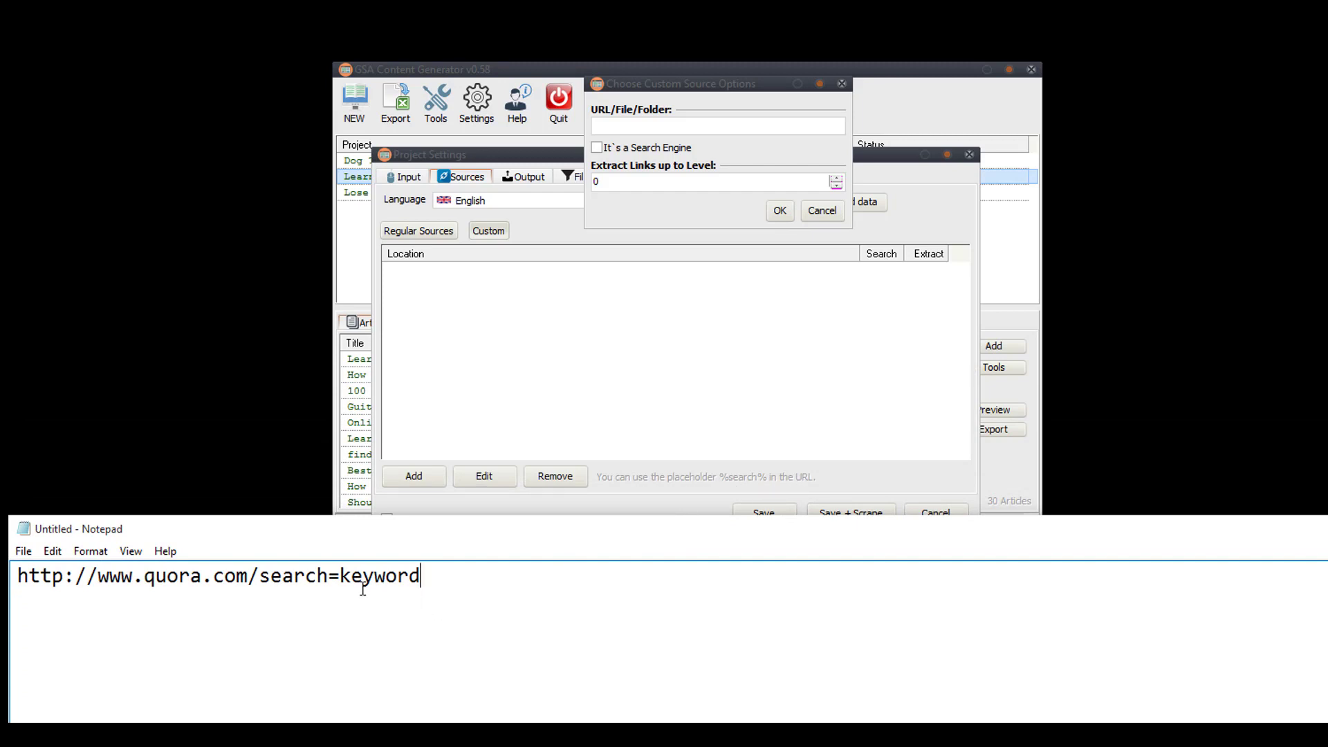
left_click_drag(339, 575, 450, 573)
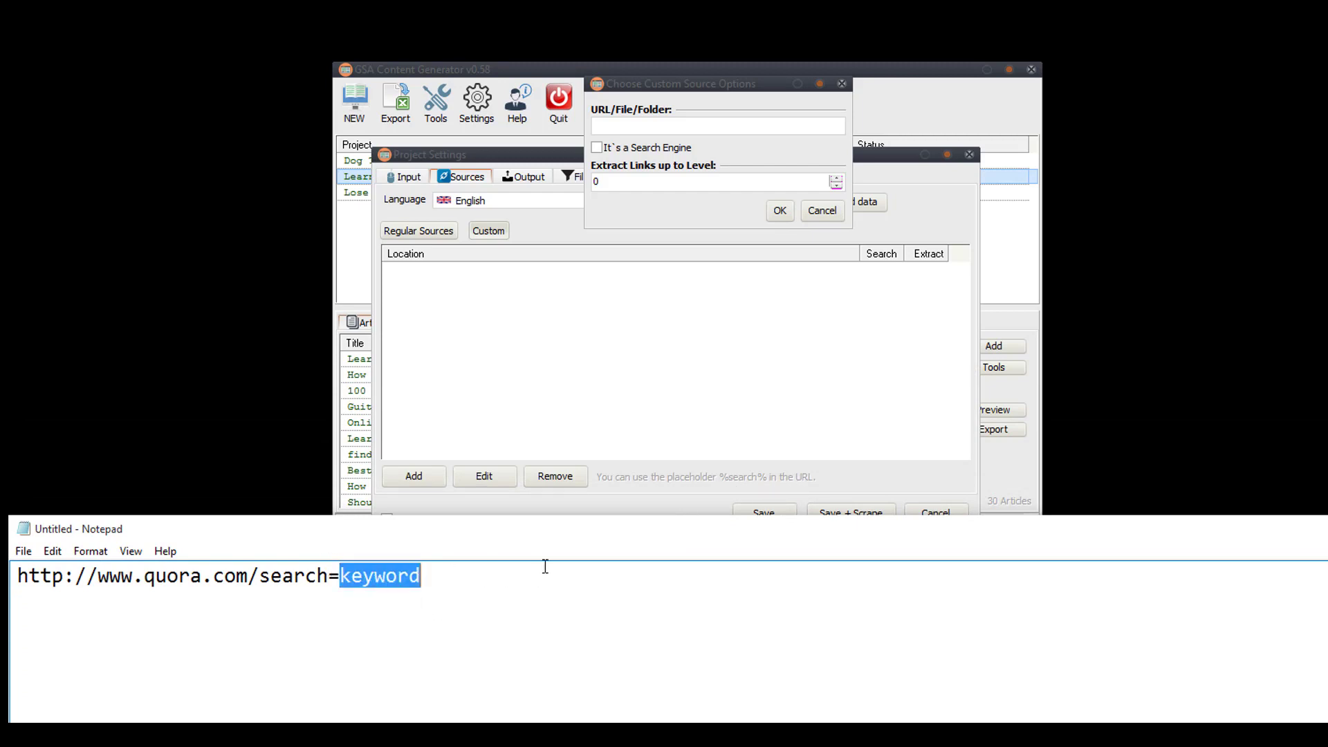
type("%search^%")
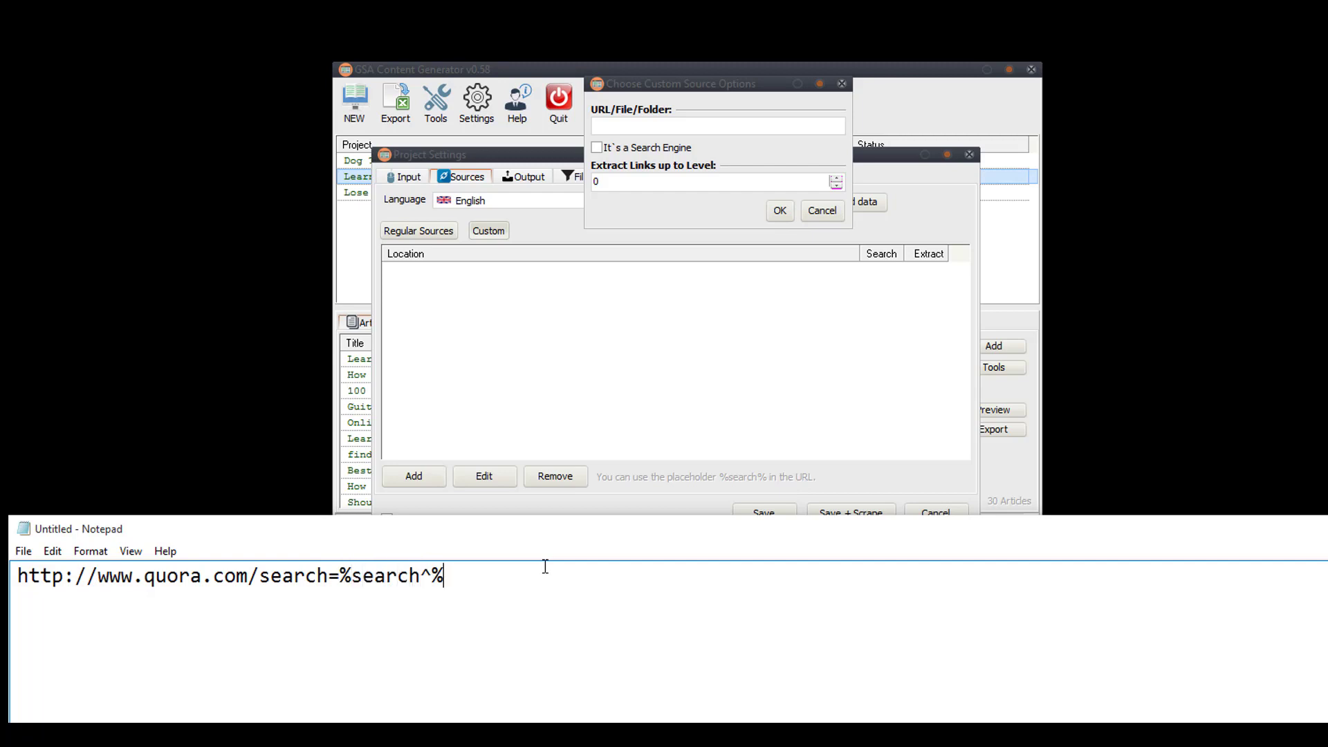
key("BackSpace")
key("BackSpace")
type("%")
left_click_drag(519, 516, 521, 496)
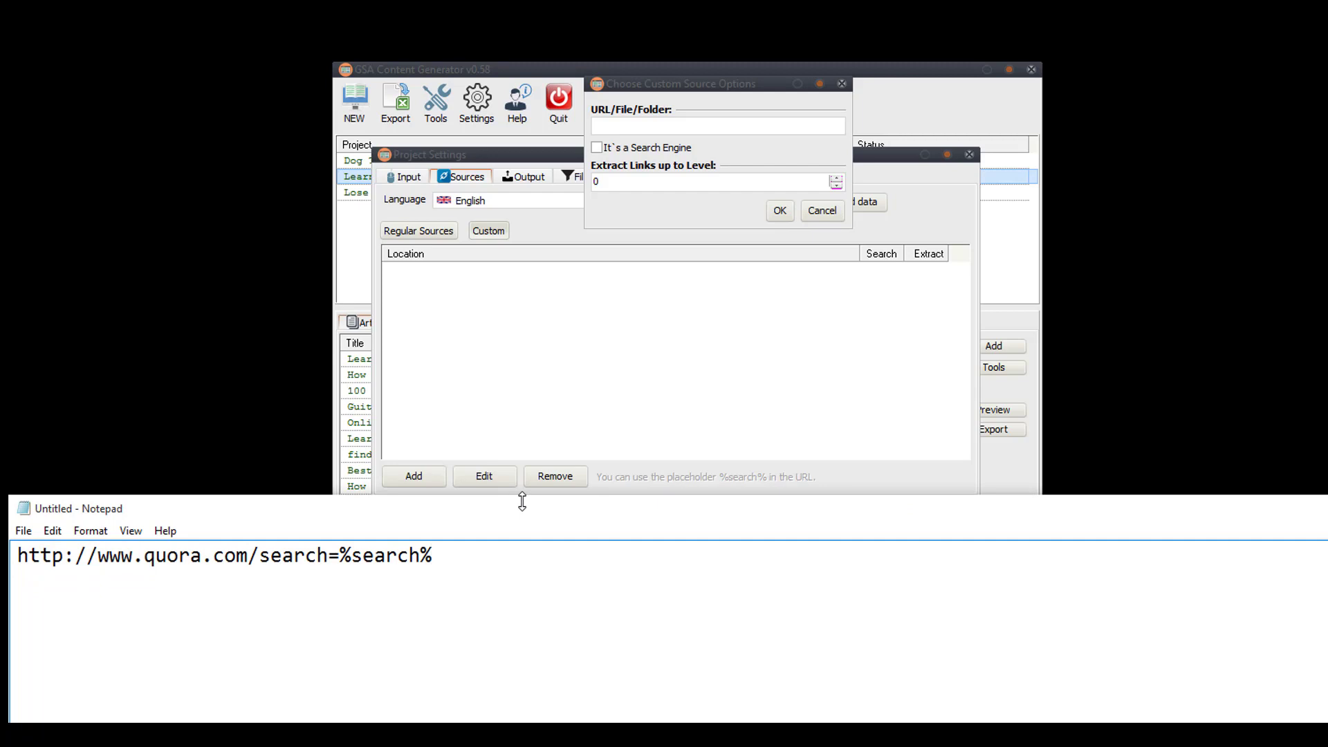
key("shift+Left")
key("shift+Left")
key("shift+Left")
key("shift+Left")
key("shift+Left")
key("shift+Left")
key("shift+Left")
key("shift+Left")
key("ctrl+a")
key("ctrl+c")
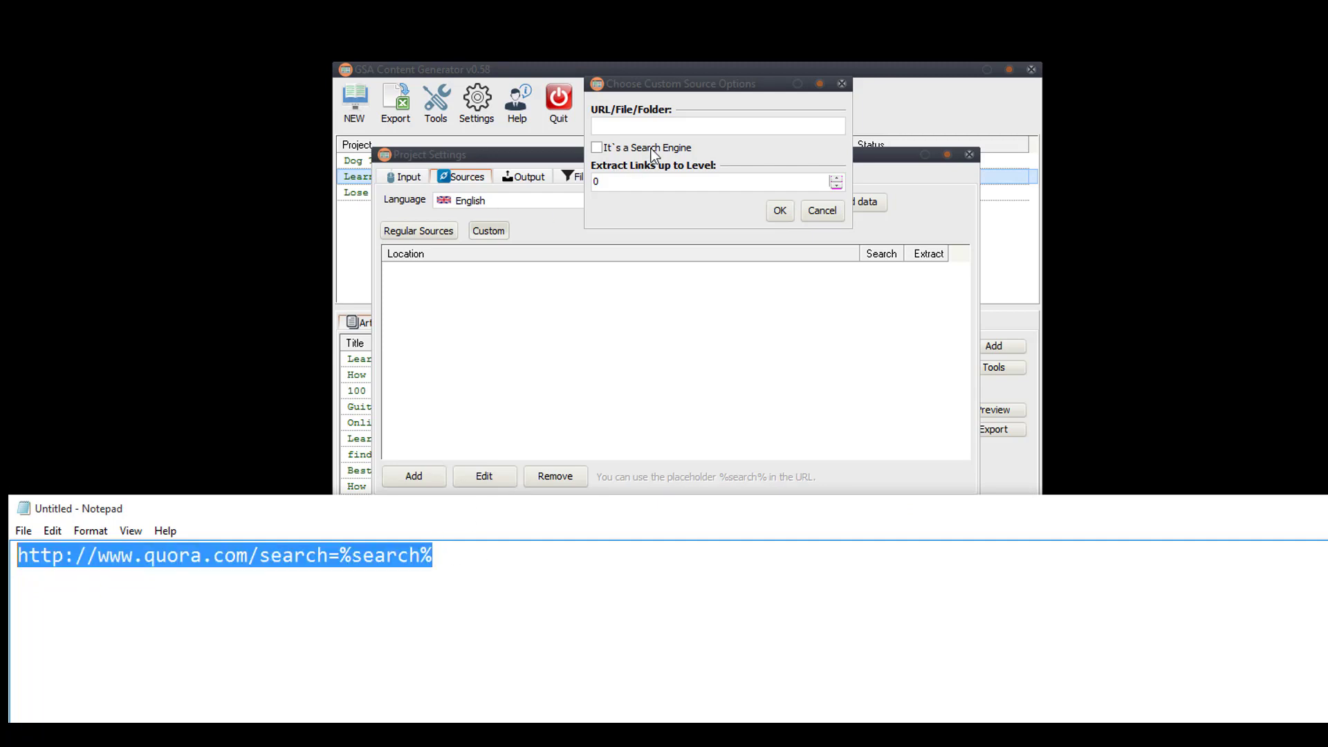
left_click(668, 126)
key("ctrl+v")
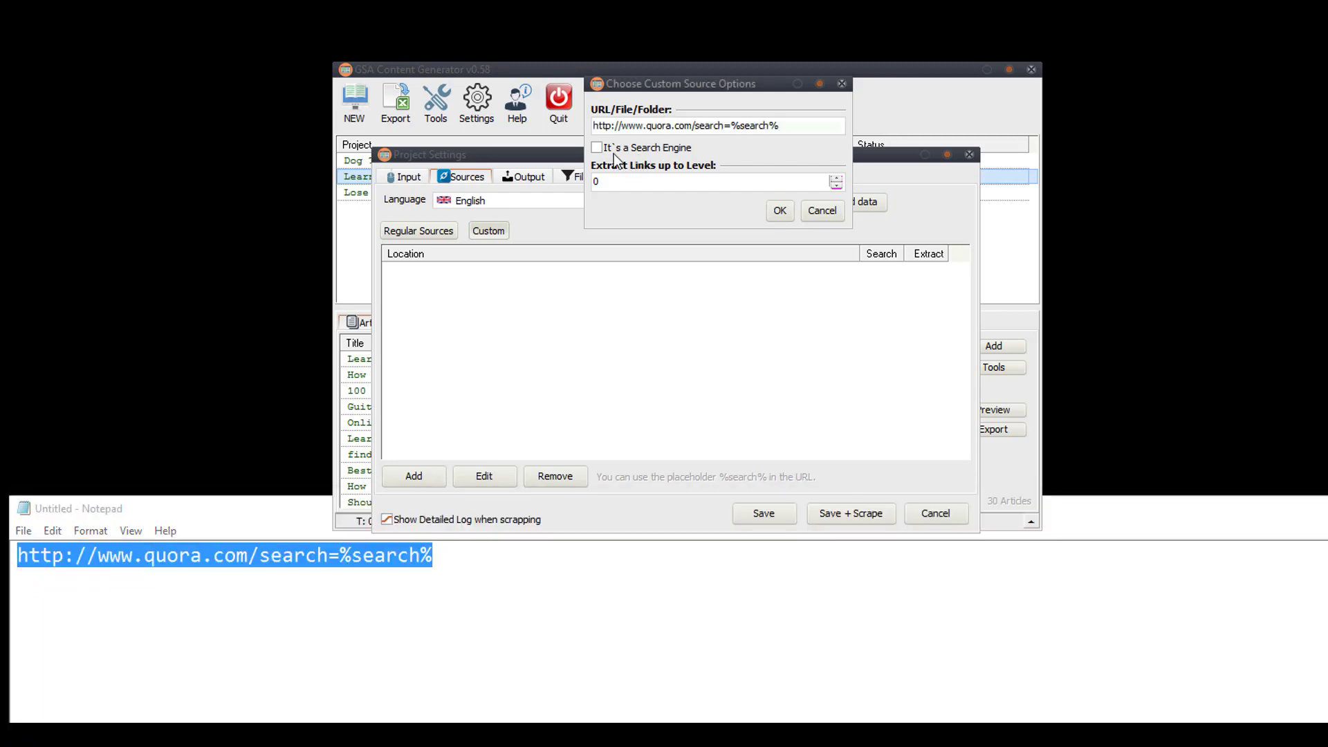
left_click(612, 151)
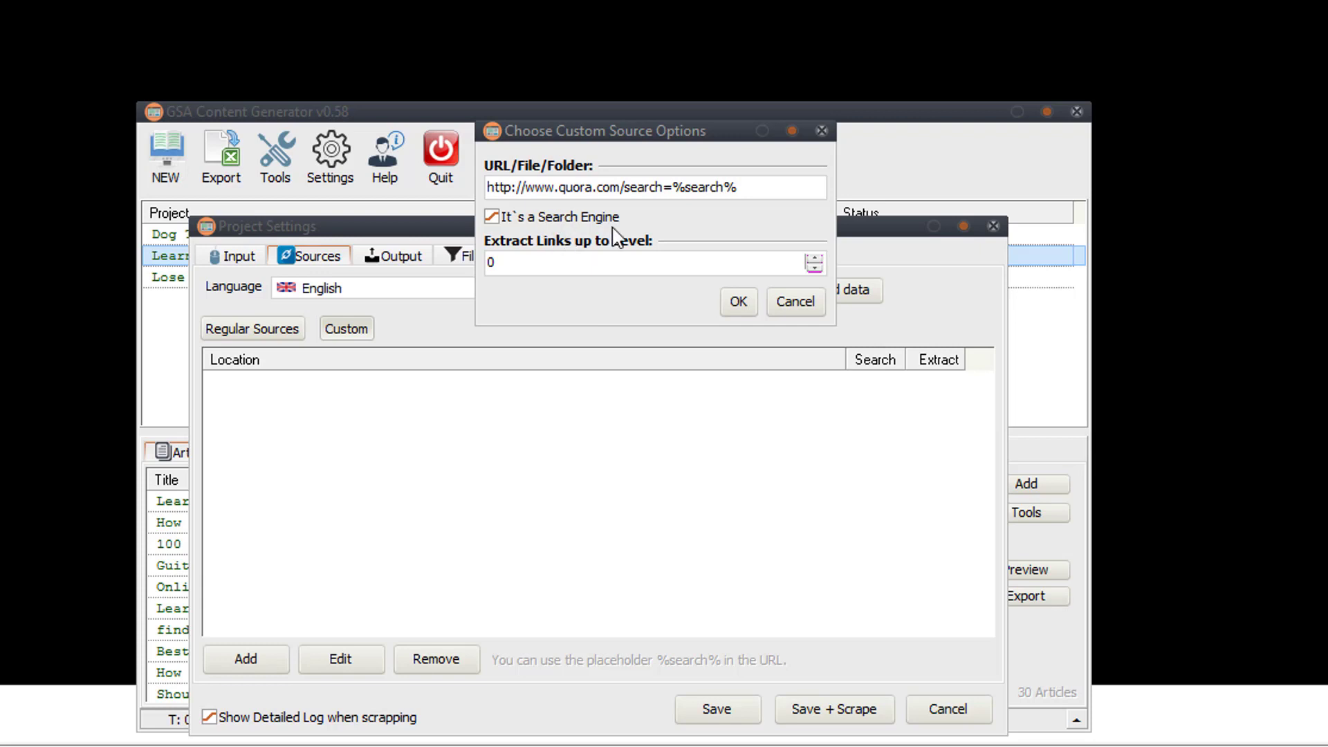
left_click(795, 309)
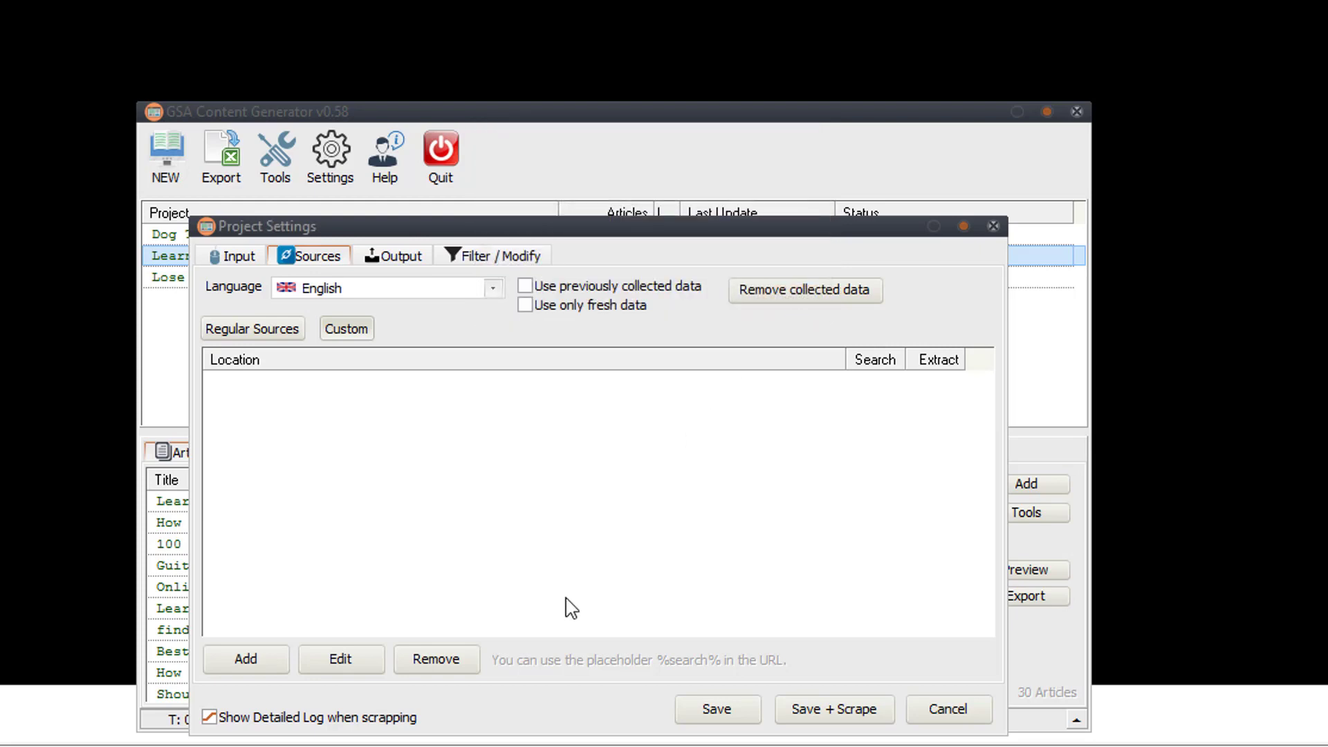
Review the available ways to add a custom source and return to the regular sources
left_click(247, 661)
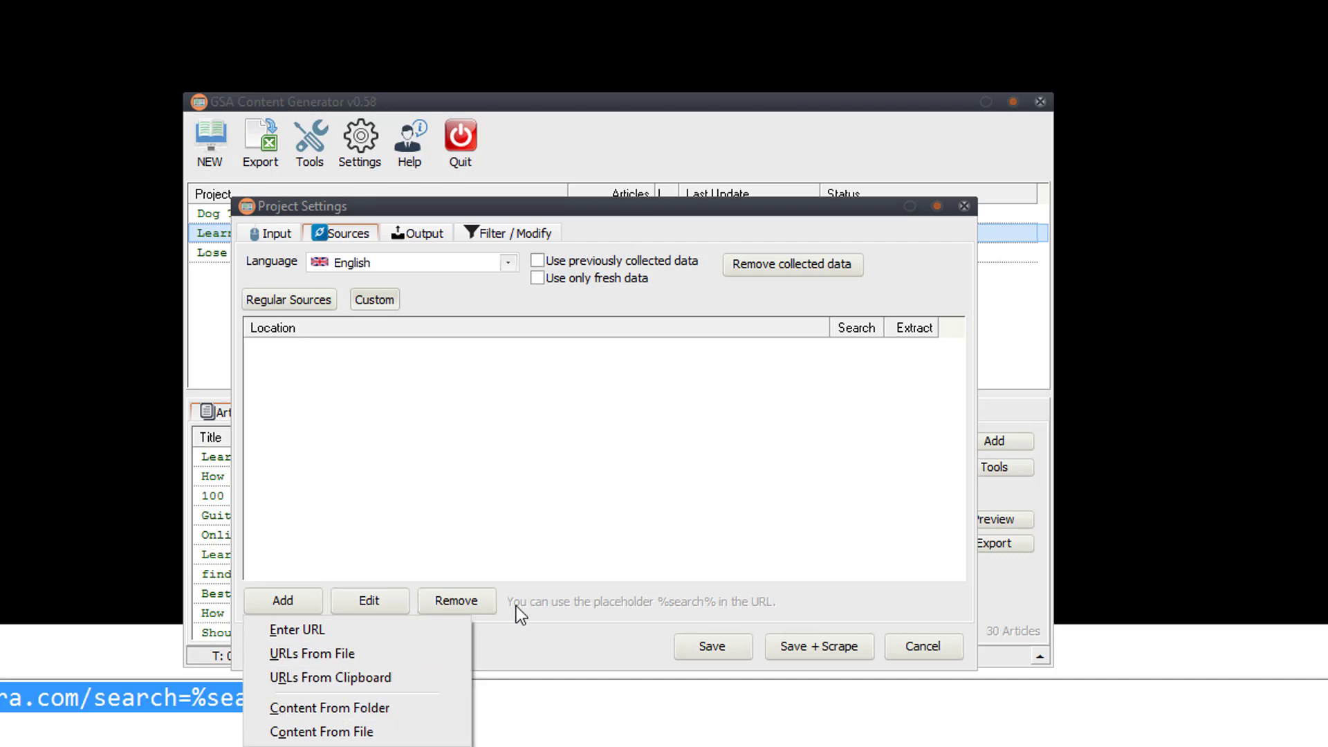
left_click(518, 493)
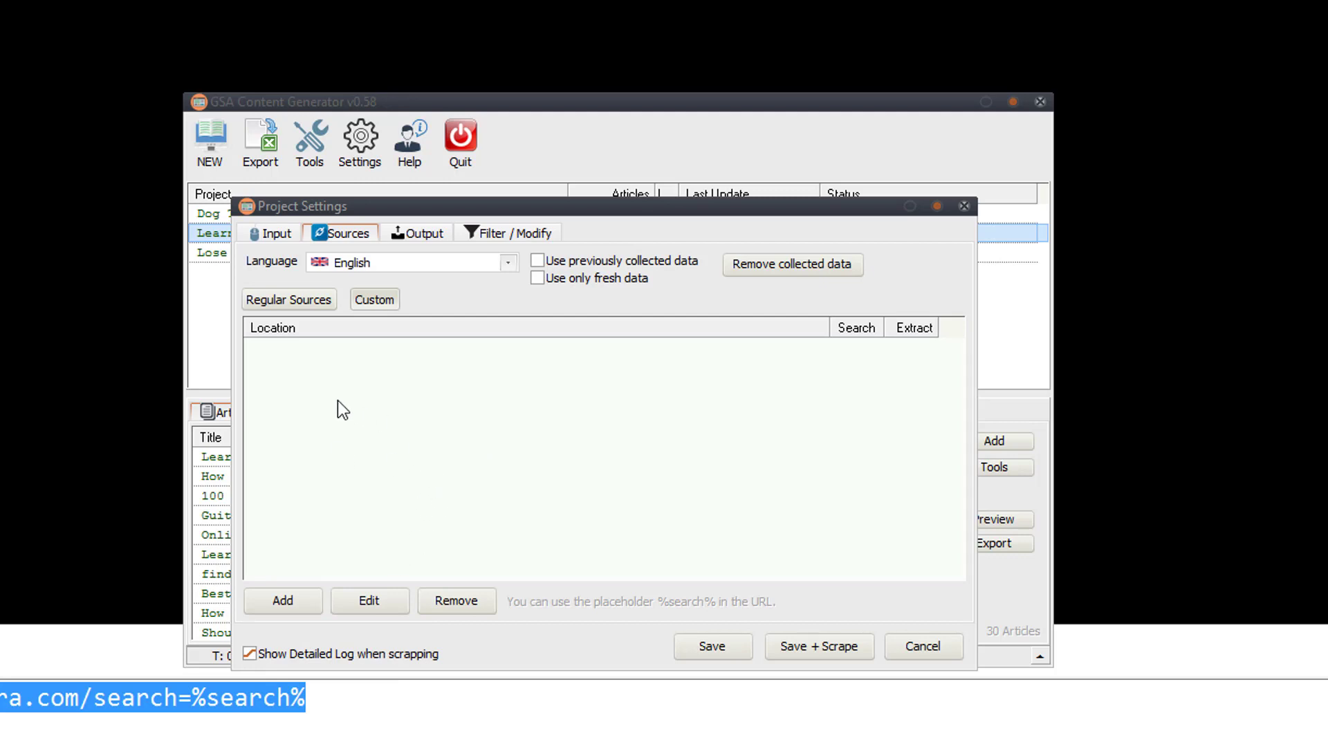
left_click(292, 308)
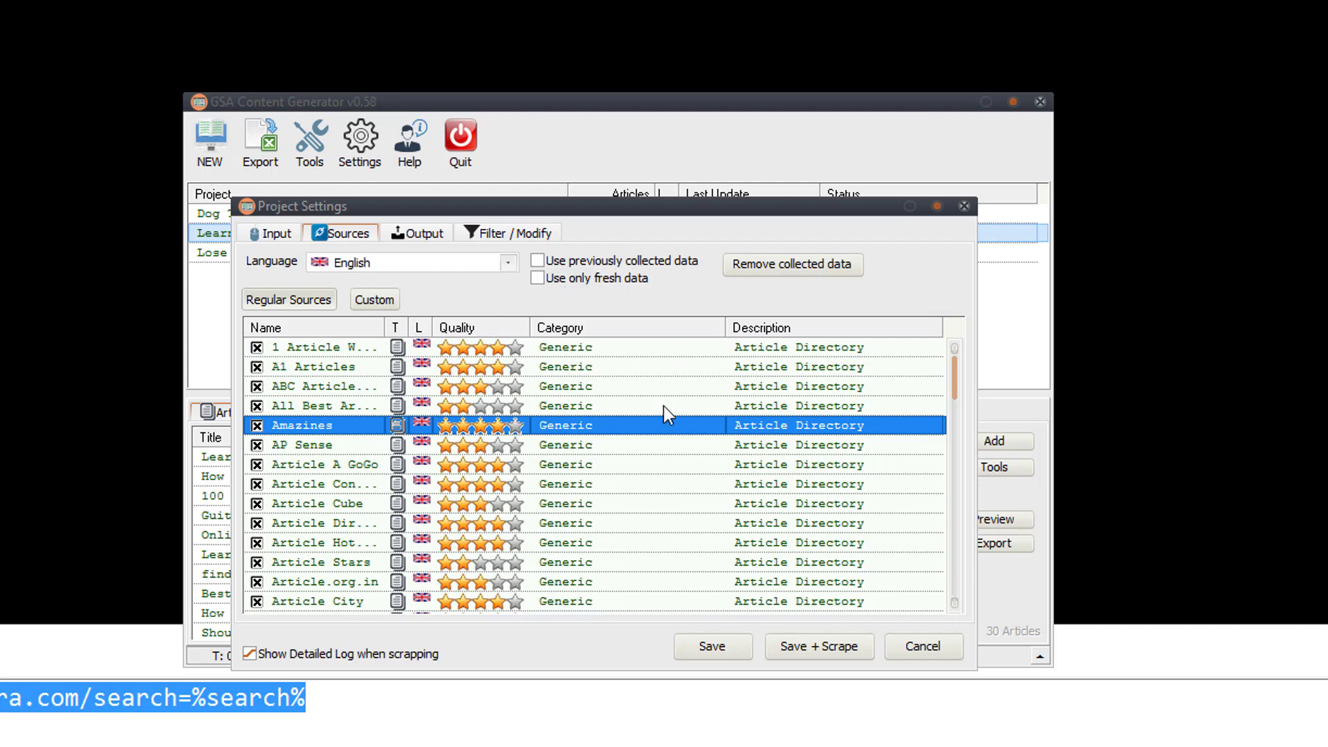
Uncheck all regular sources and enable the use of previously collected data
right_click(506, 387)
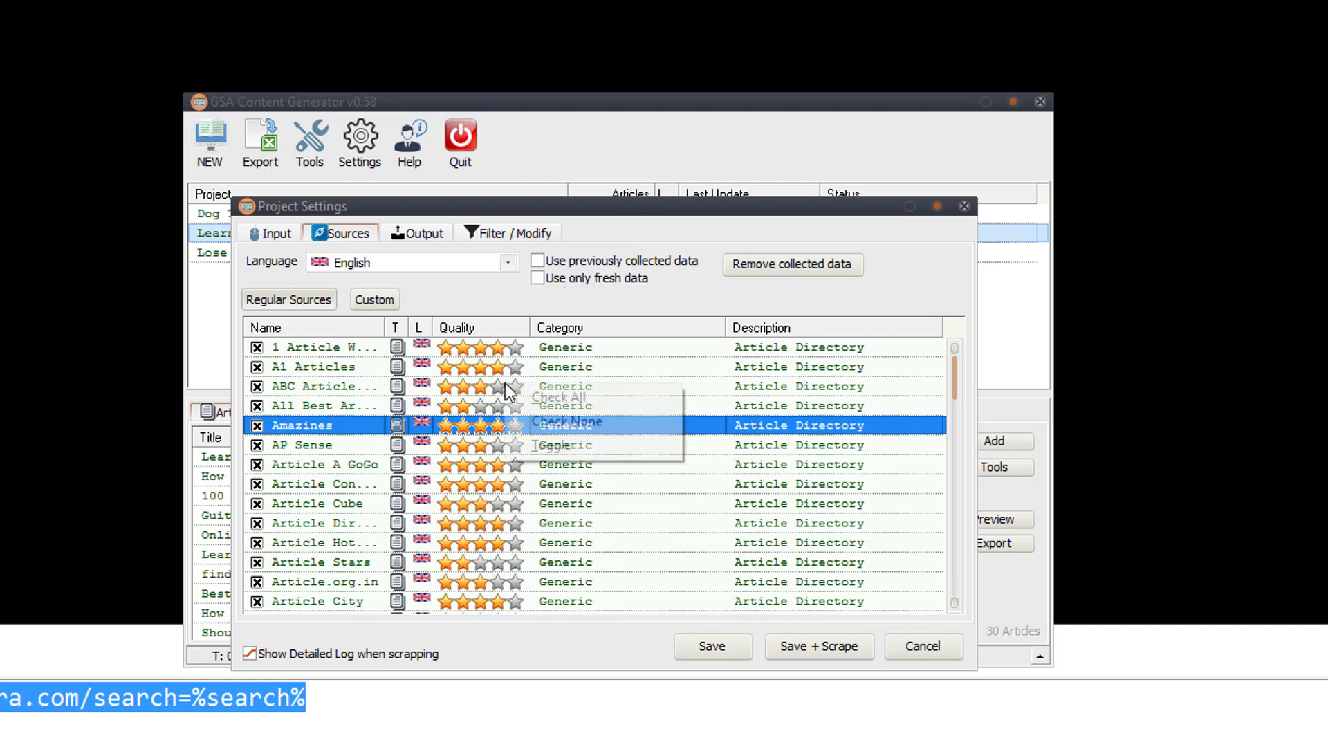
left_click(537, 416)
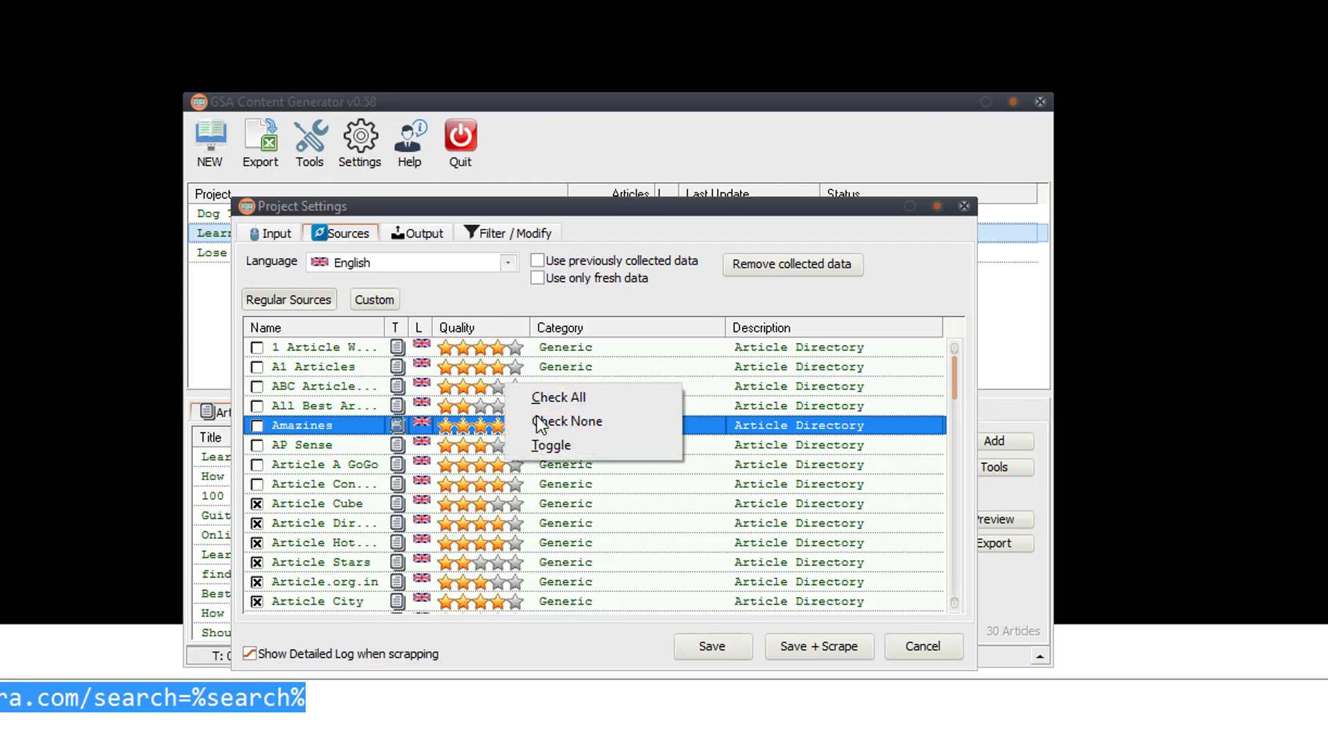
left_click(536, 261)
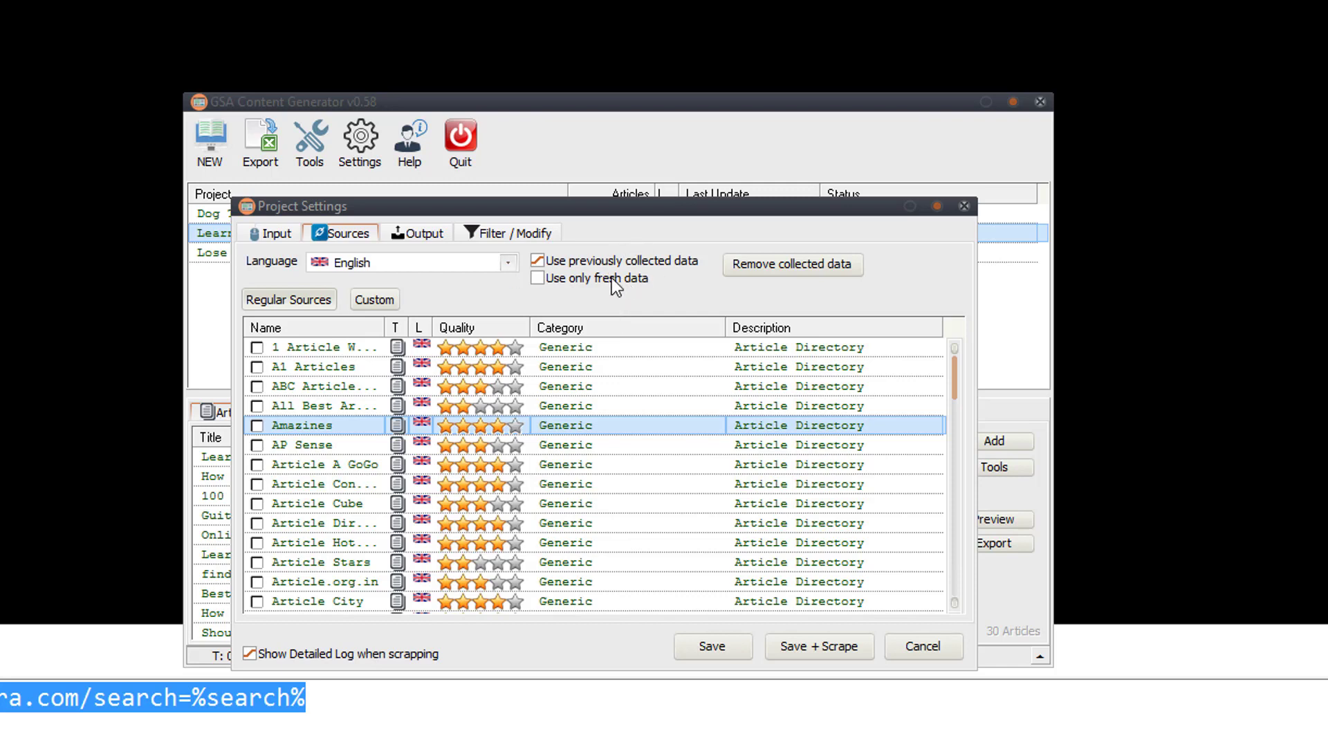
right_click(405, 405)
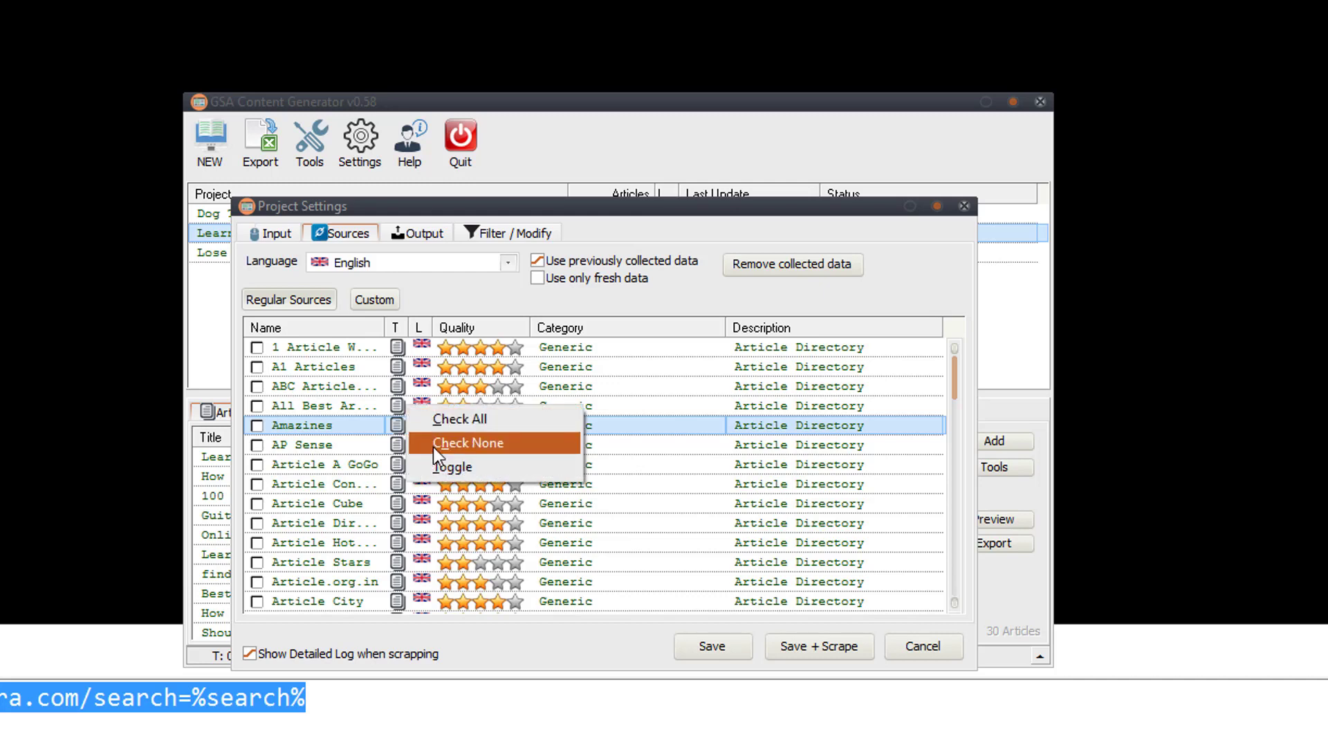
left_click(433, 447)
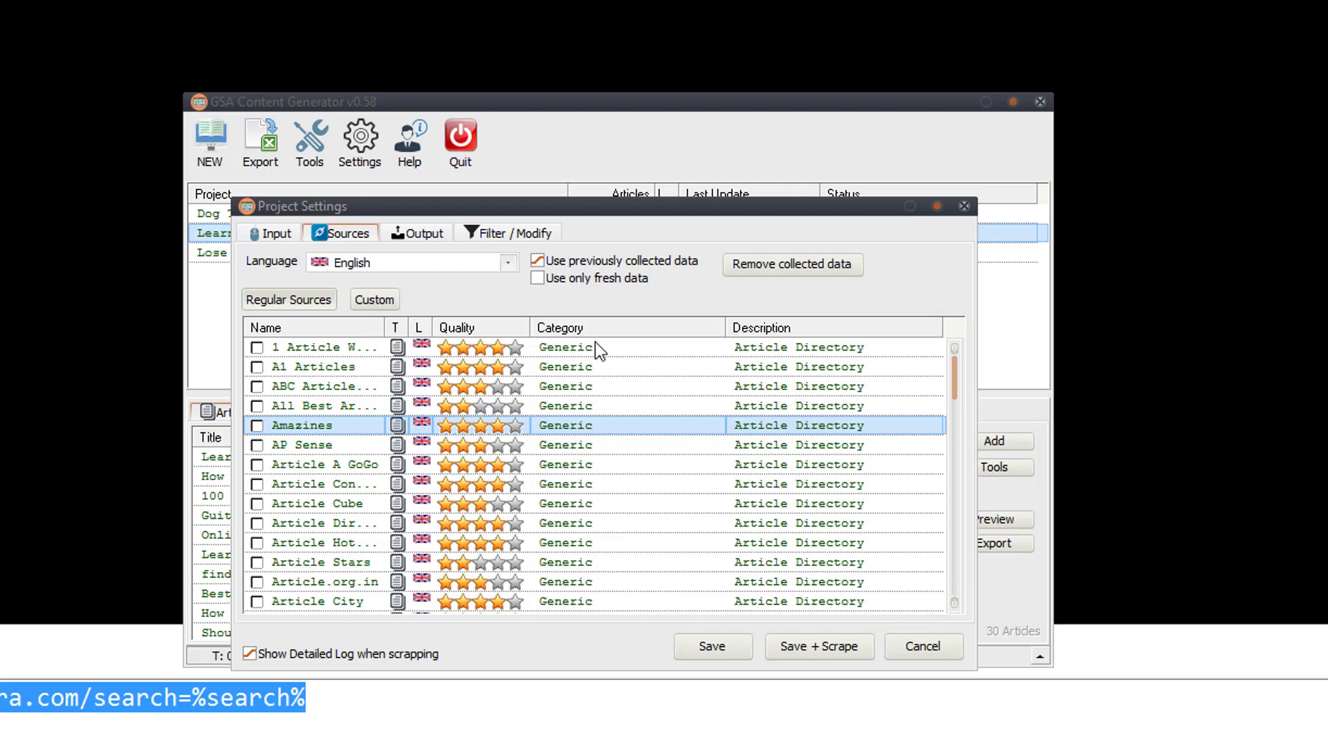
right_click(450, 375)
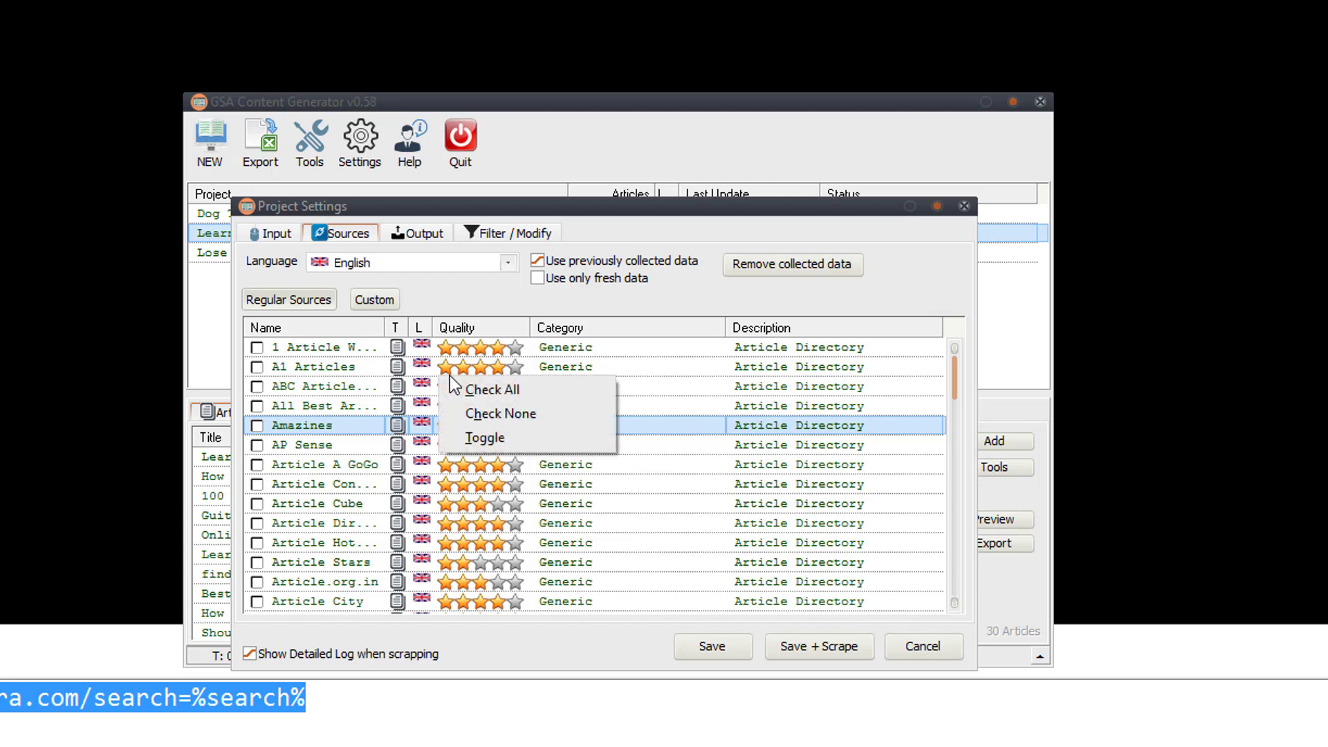
left_click(478, 413)
Check all regular sources and set the project to use only fresh data
right_click(502, 410)
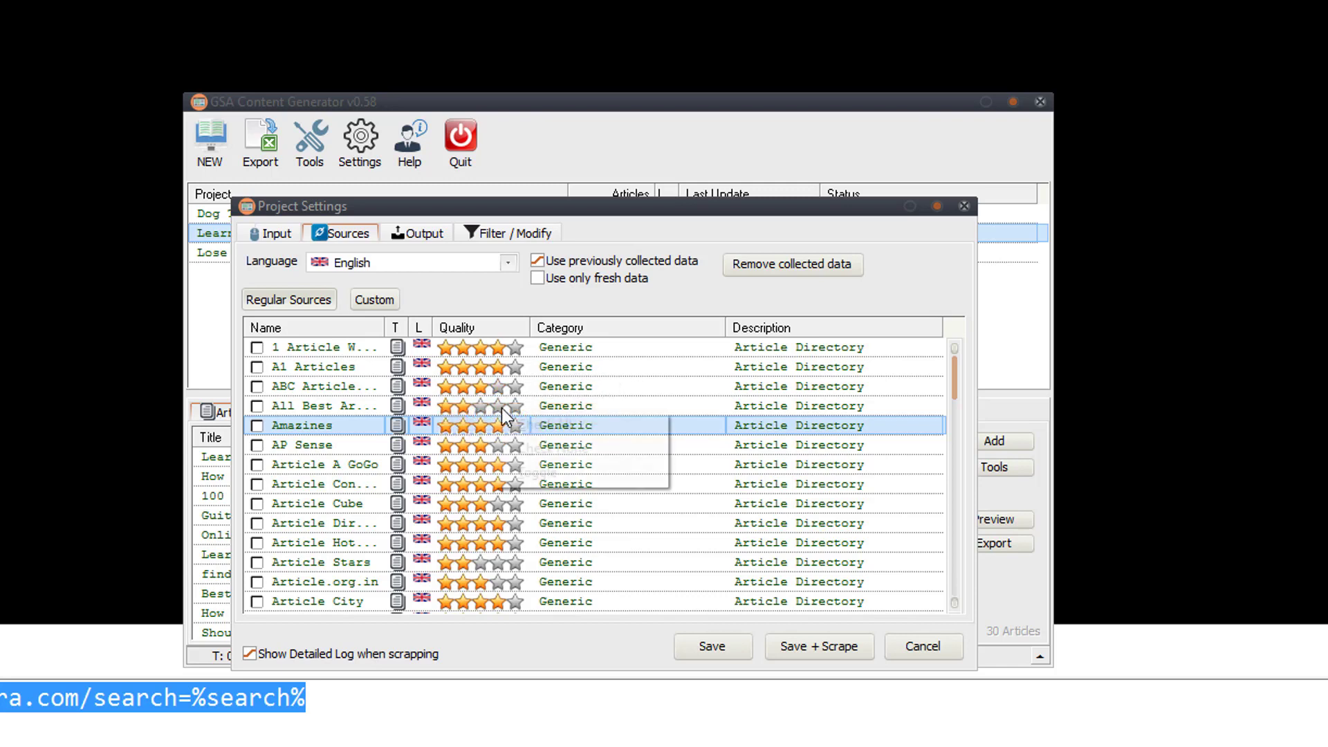
left_click(523, 425)
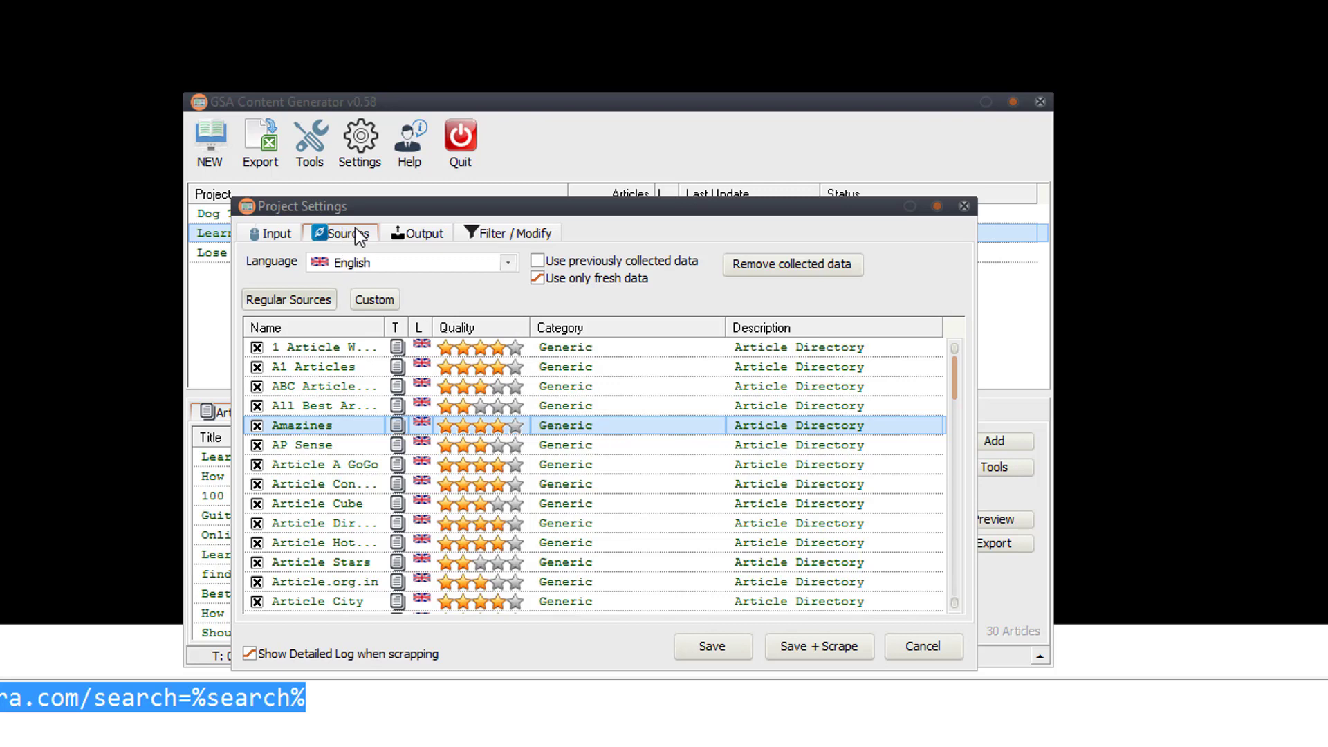
Review the source language selection and compare the custom sources with the regular sources
left_click(373, 260)
left_click(406, 263)
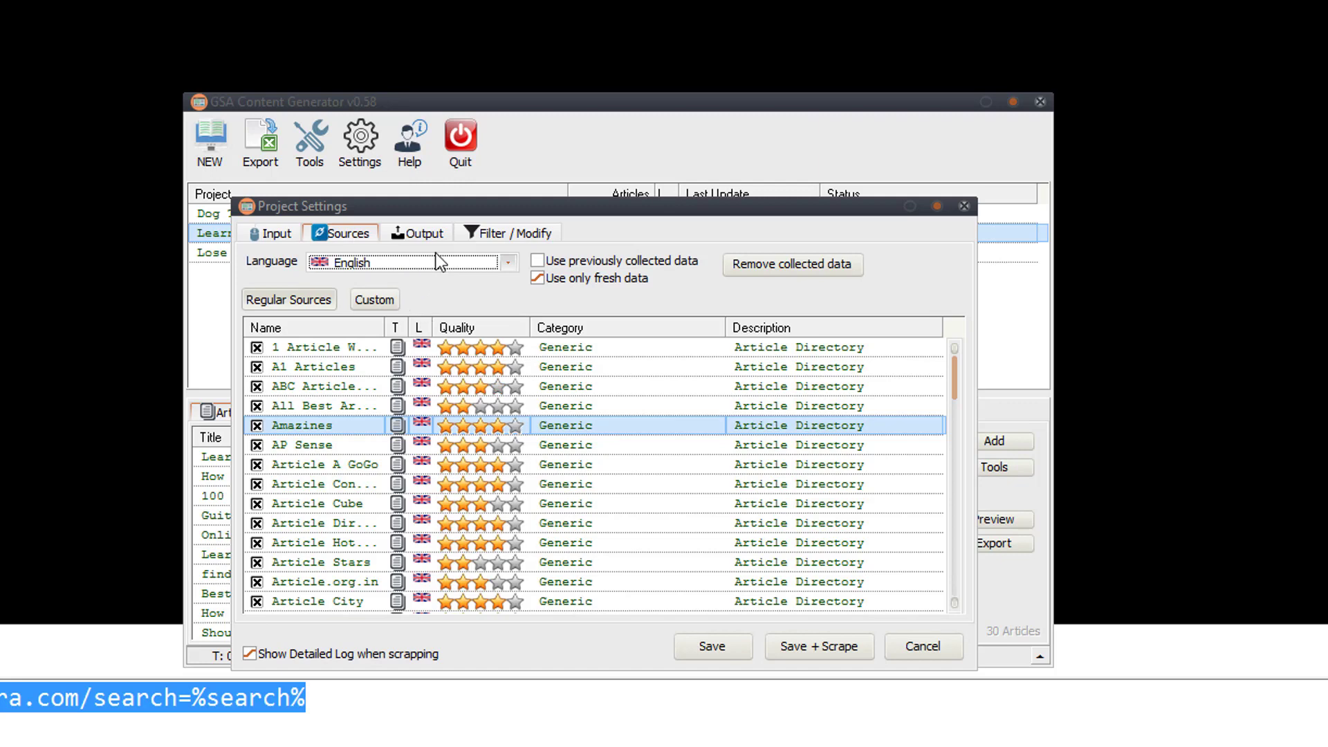
left_click(385, 299)
left_click(315, 302)
left_click(386, 302)
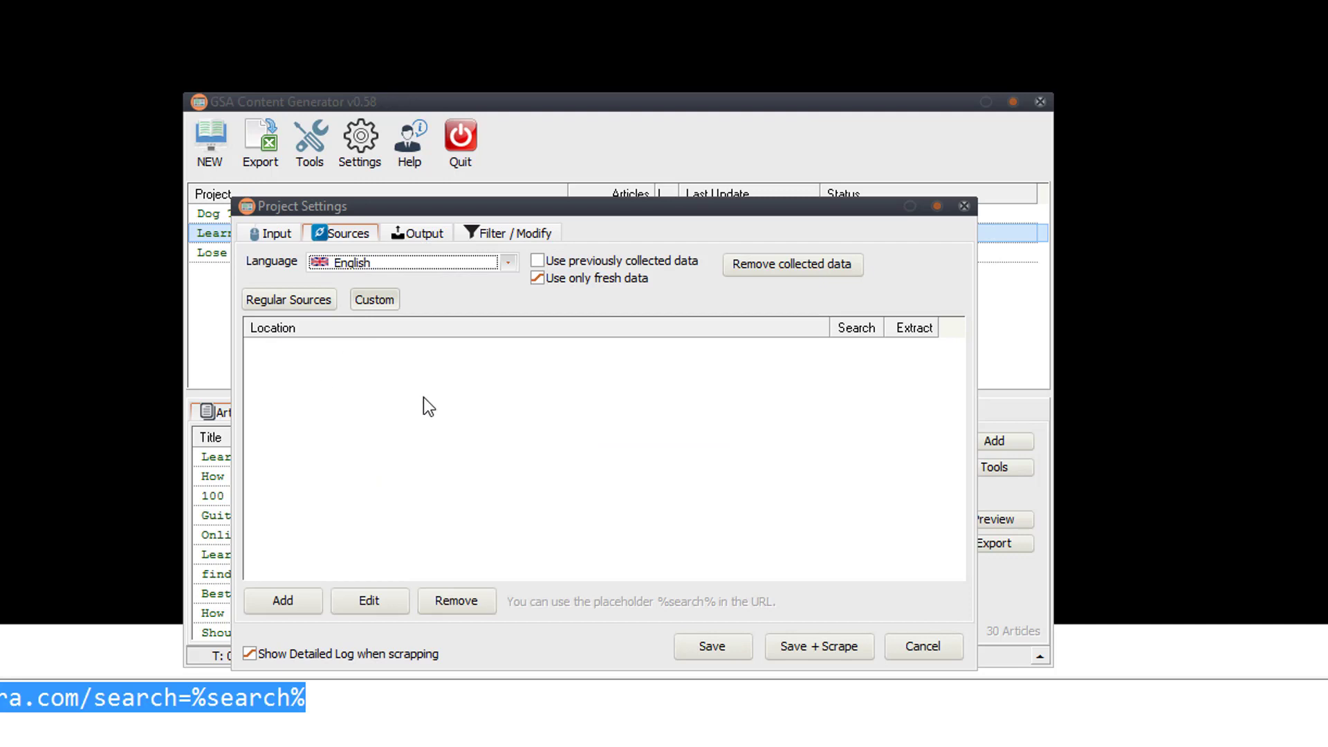
left_click(311, 304)
Examine the content generator methods in the project's output settings and keep Same Article selected
left_click(422, 235)
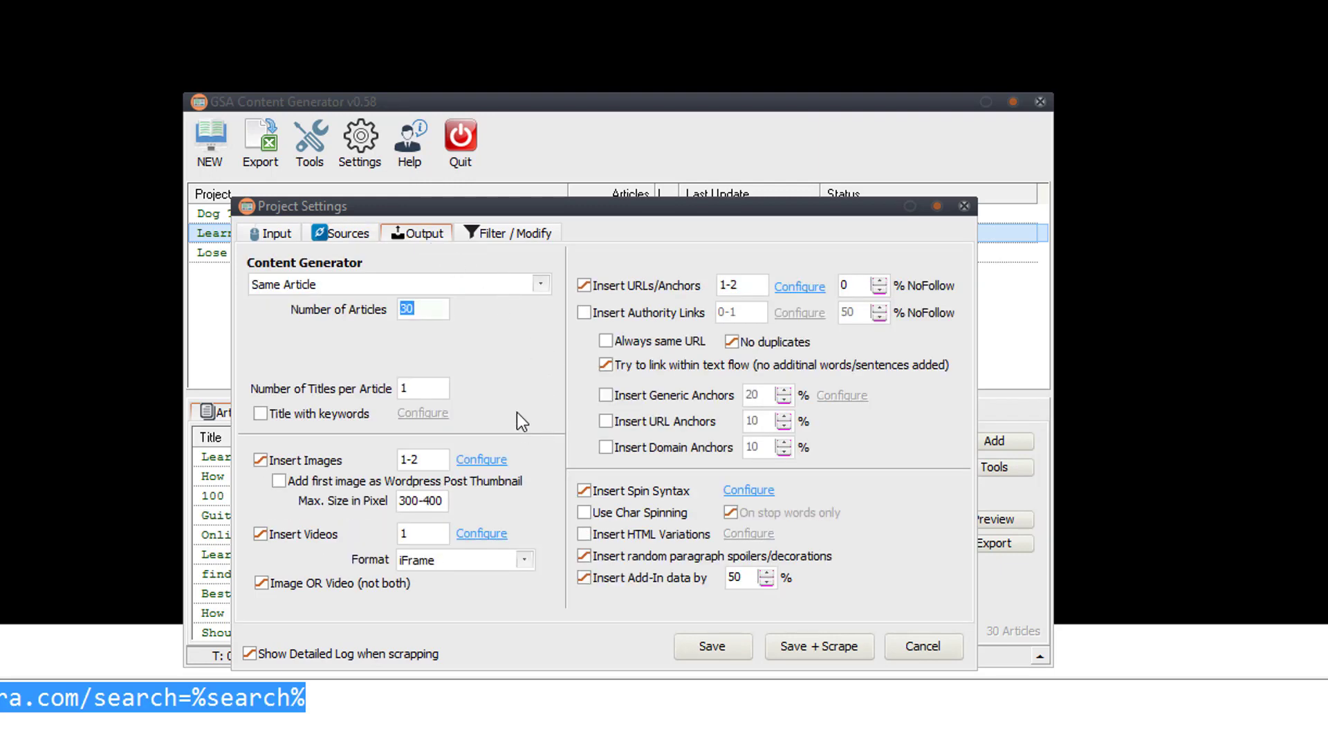
left_click(498, 288)
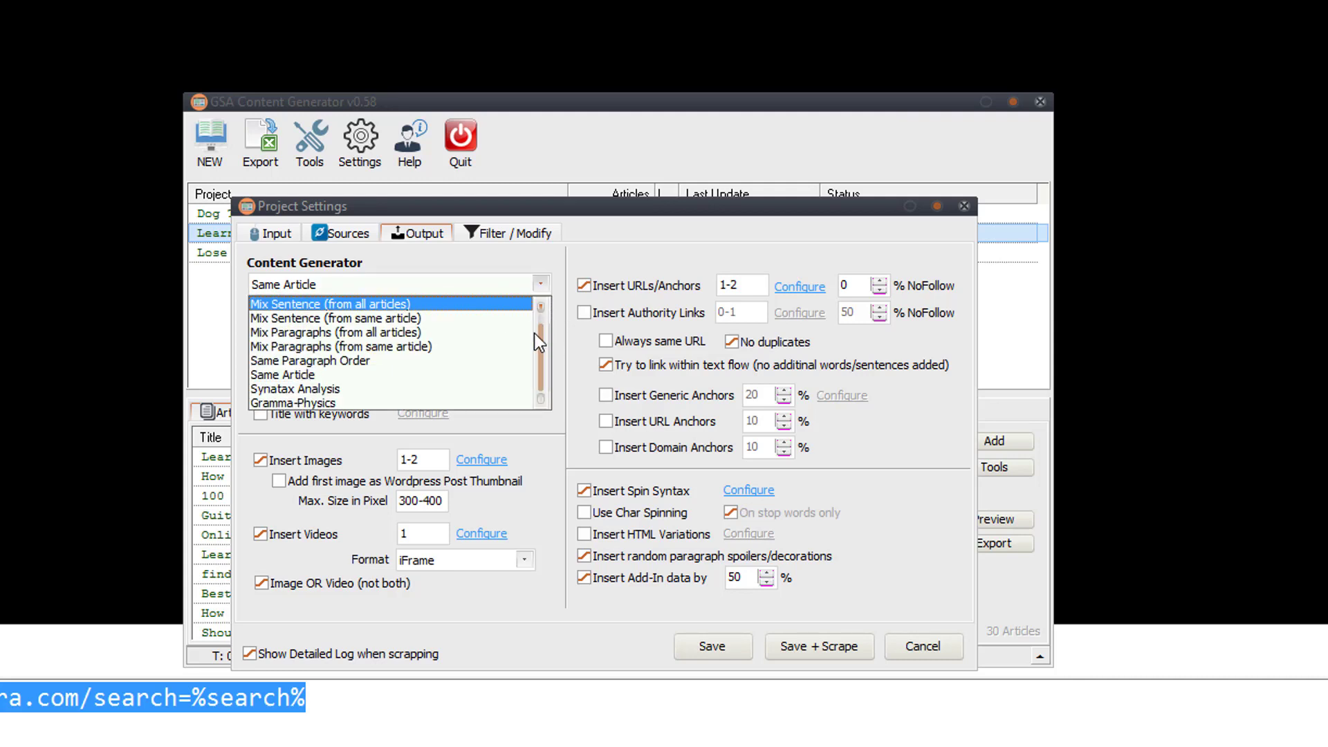
scroll(533, 333, "up", 1)
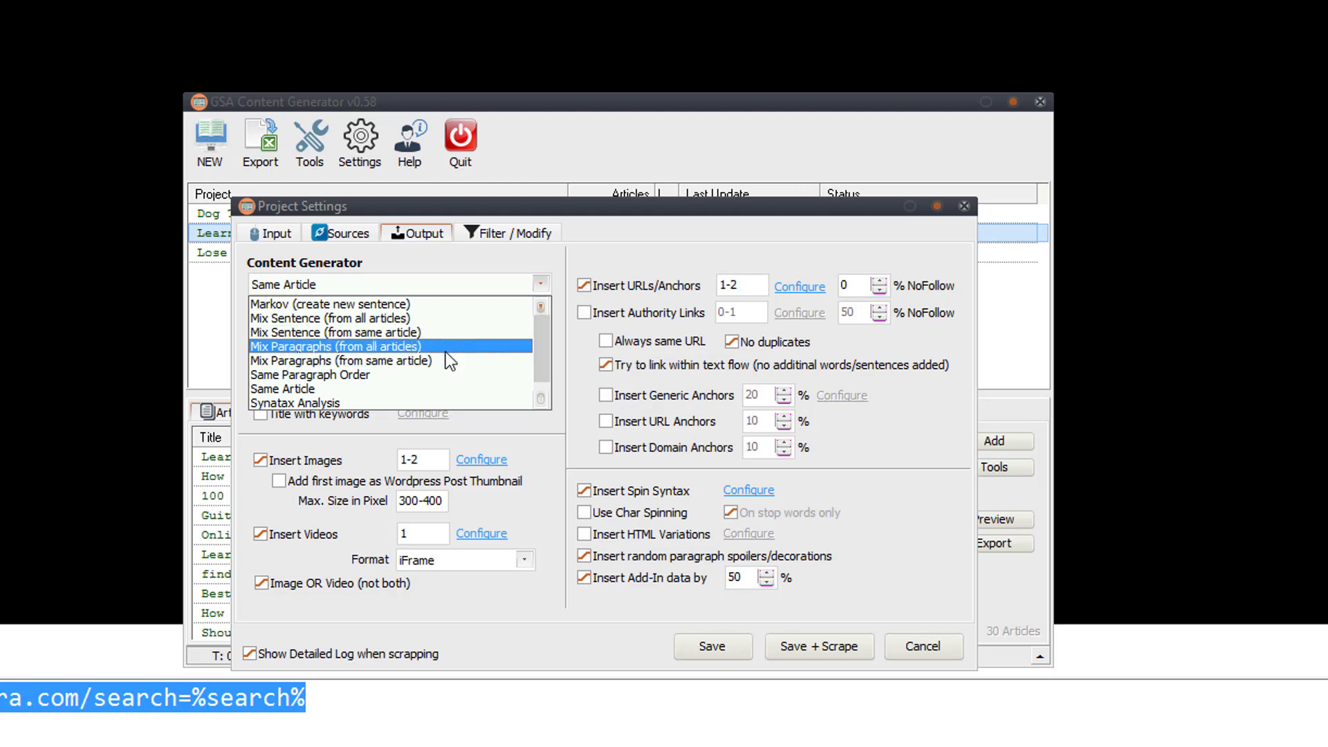
scroll(419, 347, "down", 1)
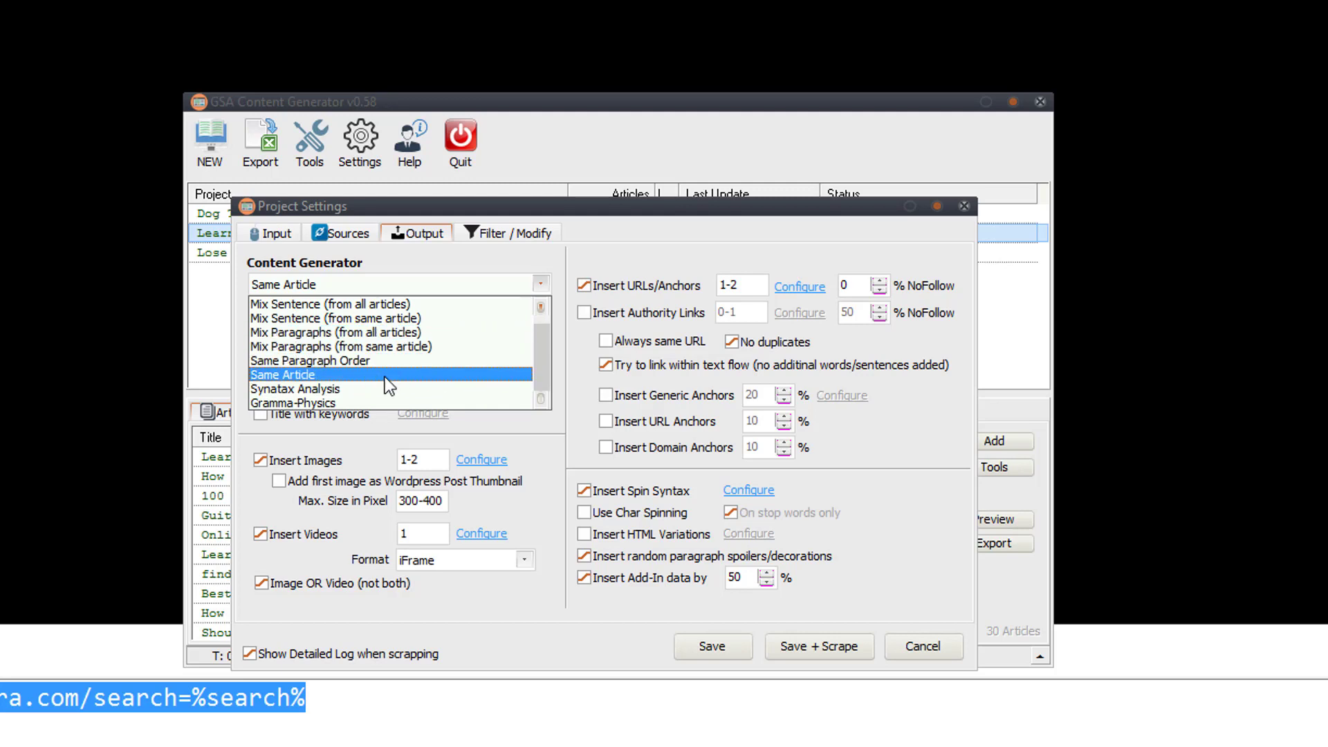
left_click(469, 373)
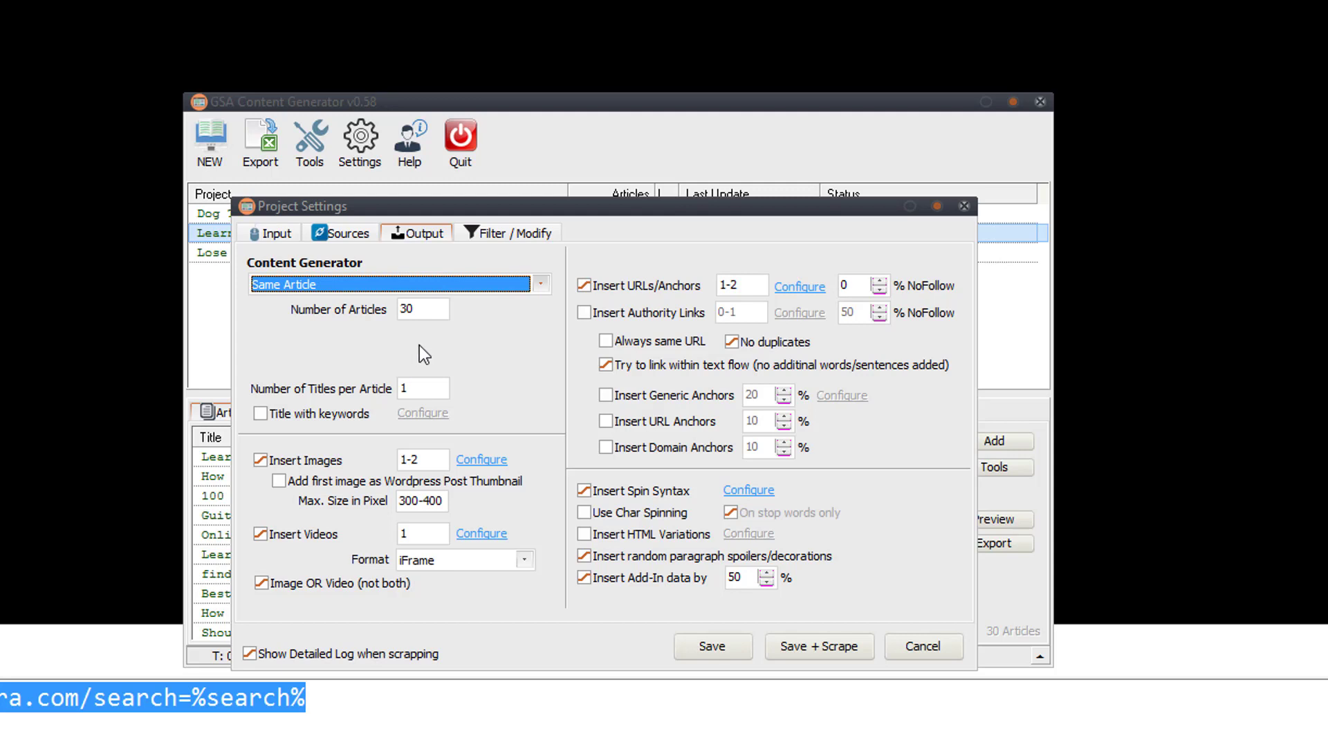
Set the content generator to Mix Paragraphs (from all articles) and the number of articles to MAX
left_click(442, 284)
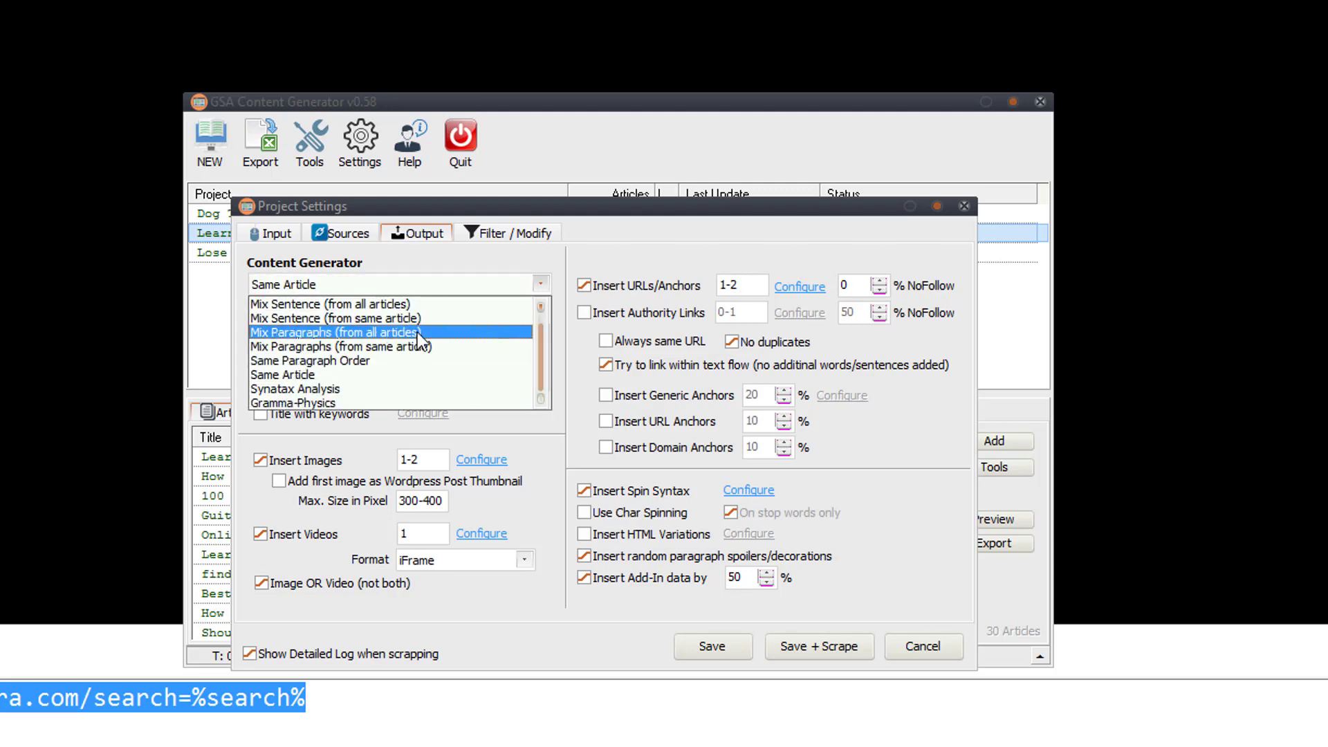
left_click(418, 342)
key("alt+Down")
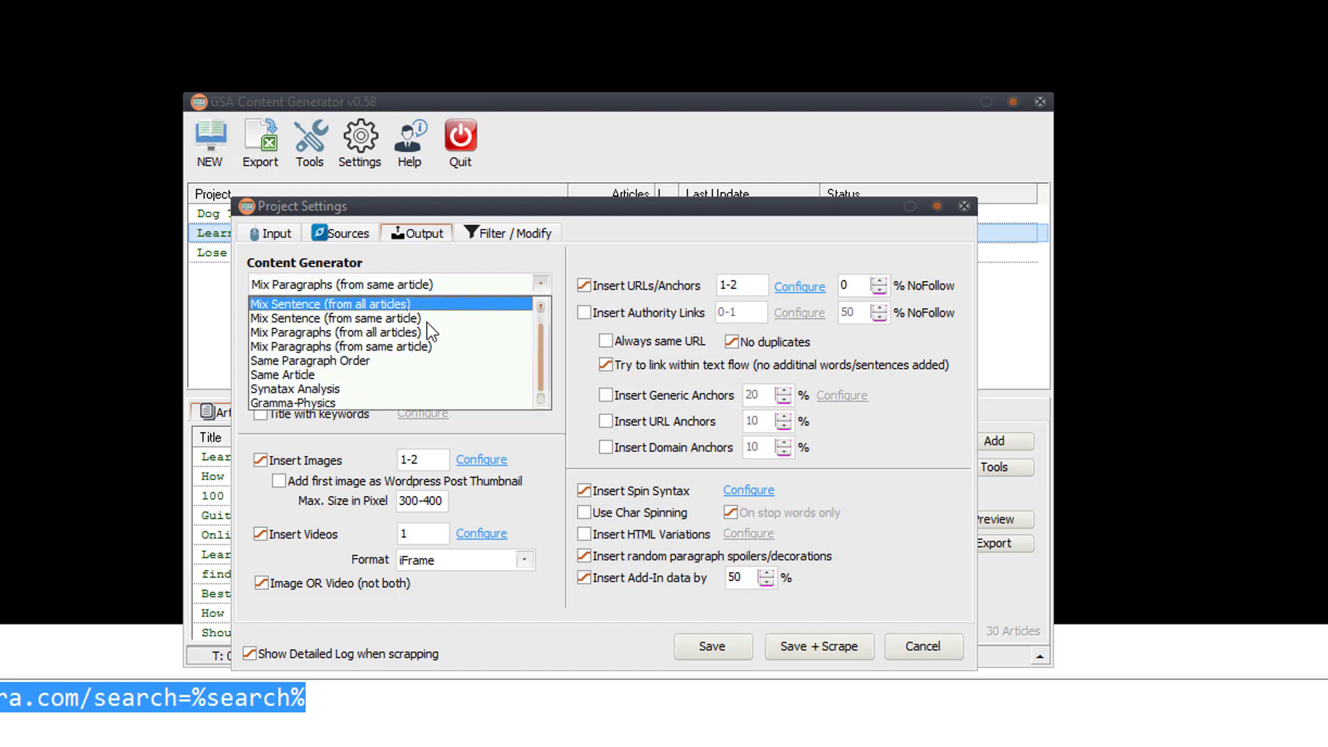
left_click(426, 322)
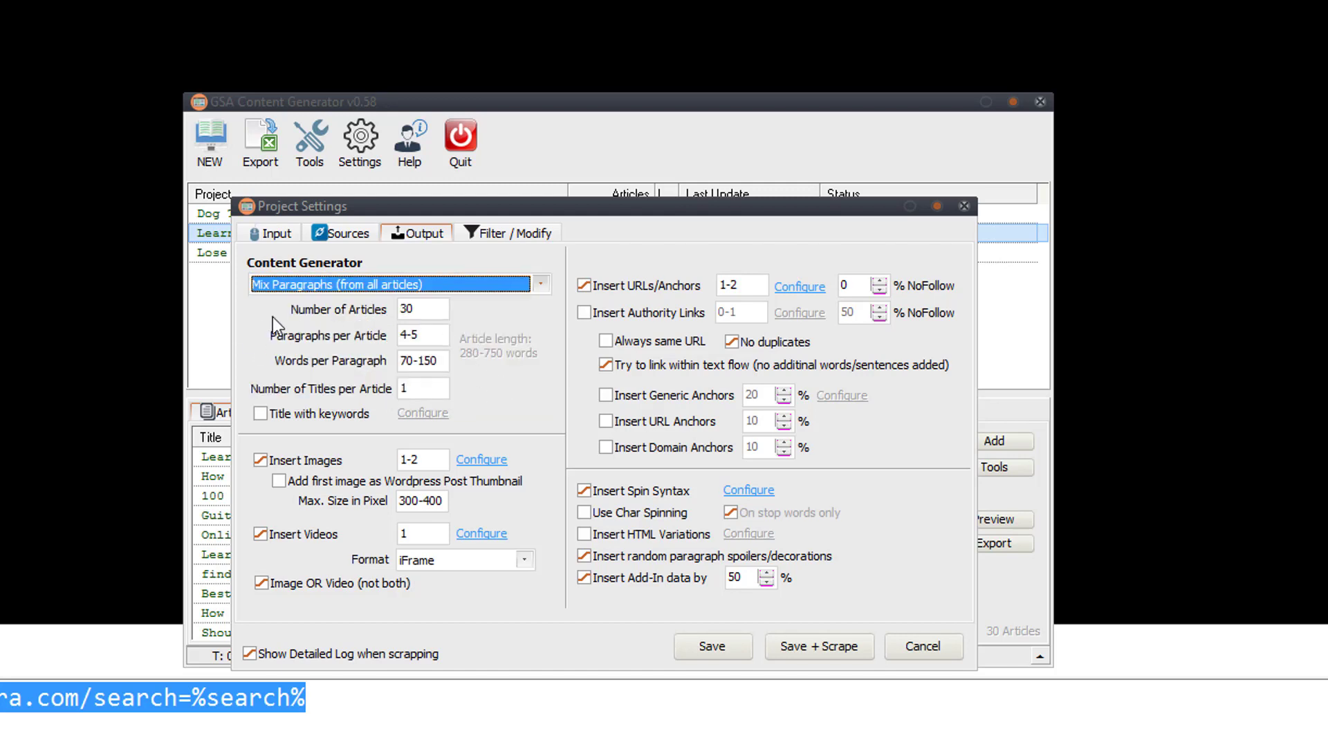
left_click_drag(421, 309, 379, 309)
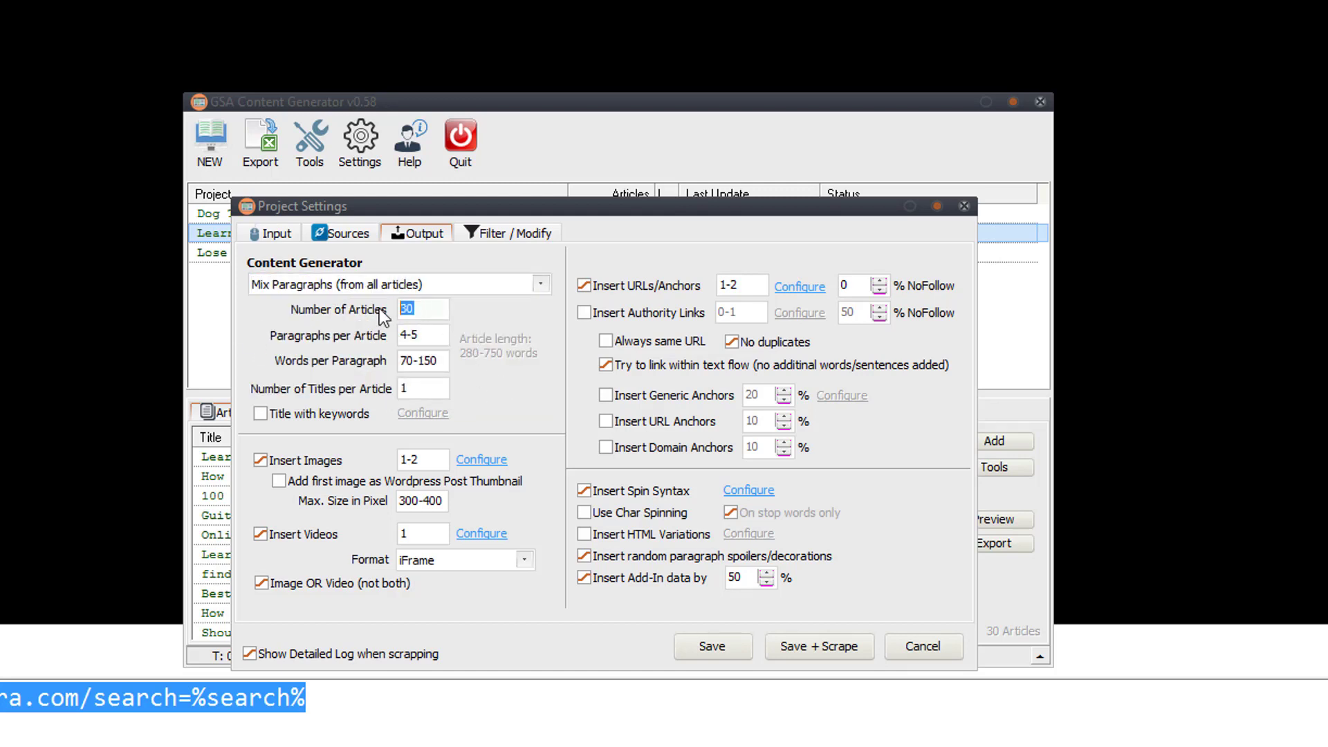
type("MA")
Review the keyword options for titles with keywords, leaving that option disabled
left_click(300, 429)
left_click(417, 413)
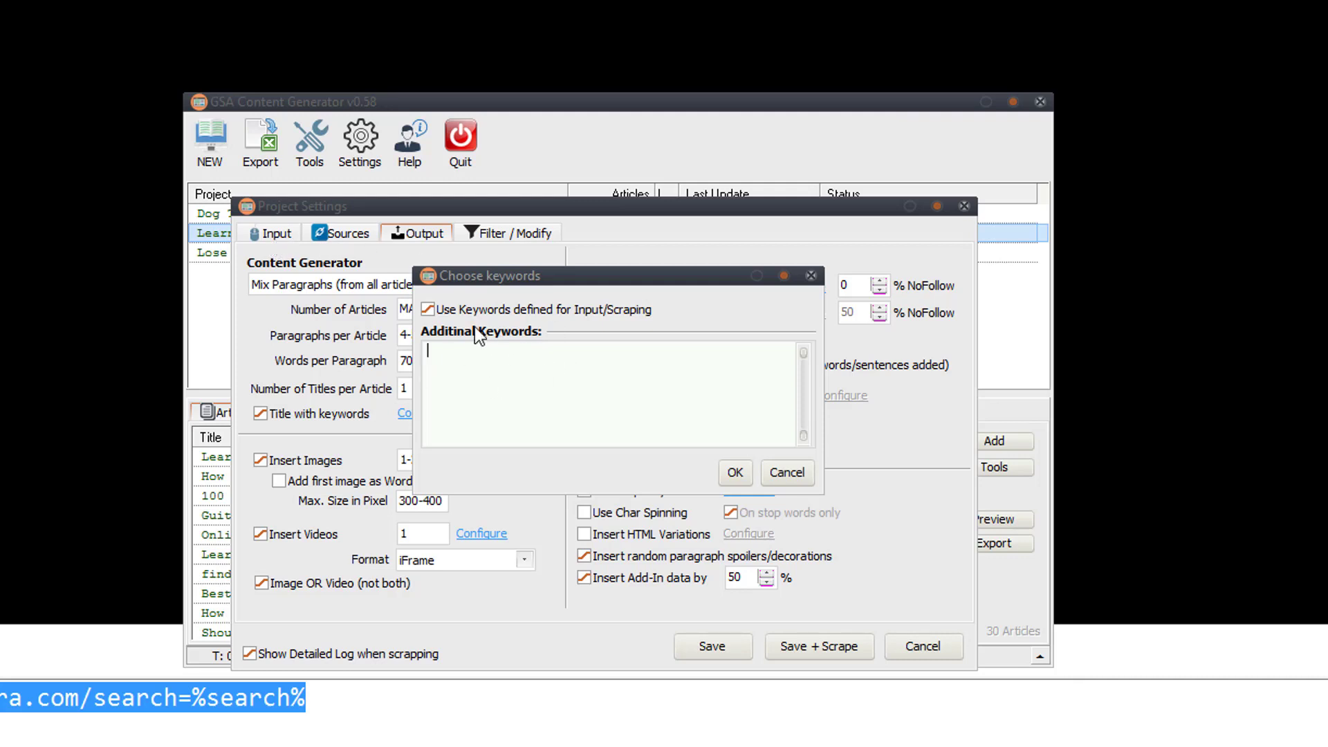
left_click(484, 310)
left_click(787, 473)
left_click(288, 419)
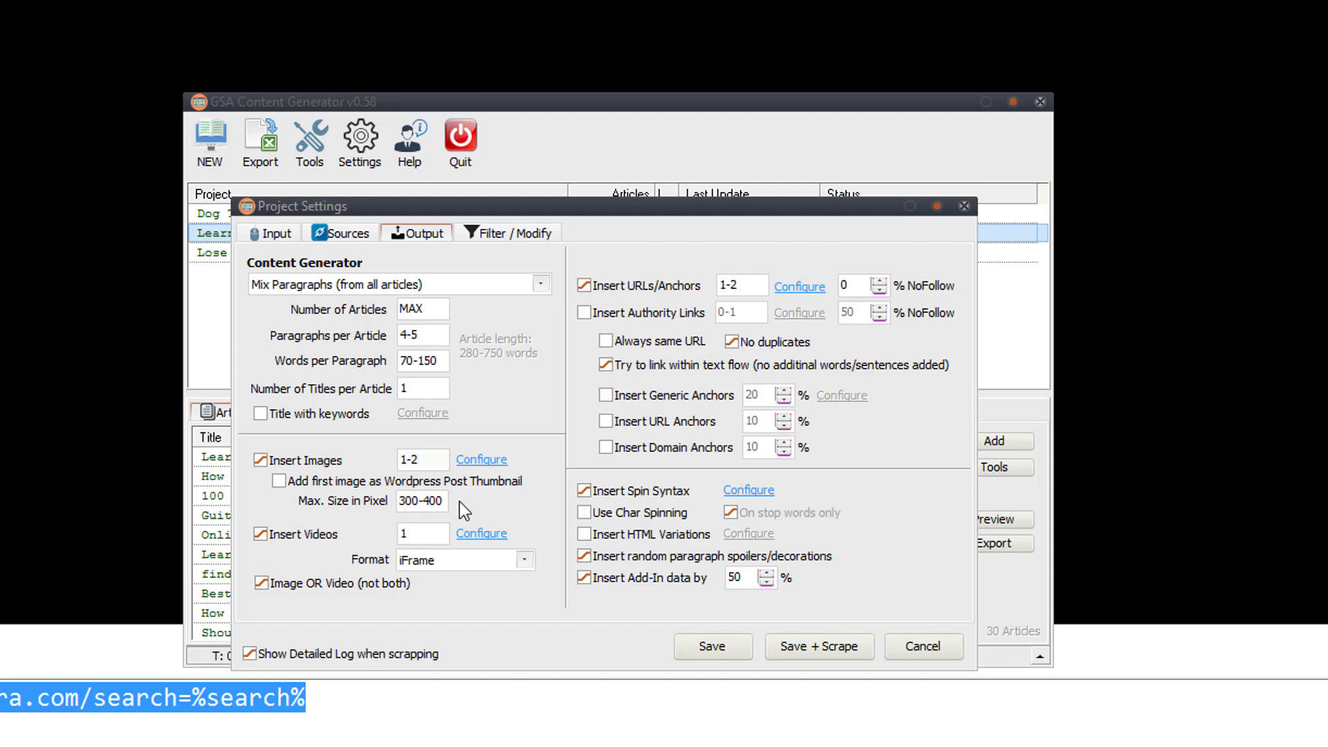
Review the image placement options and available video formats, keeping iFrame and the image-or-video restriction
left_click(482, 460)
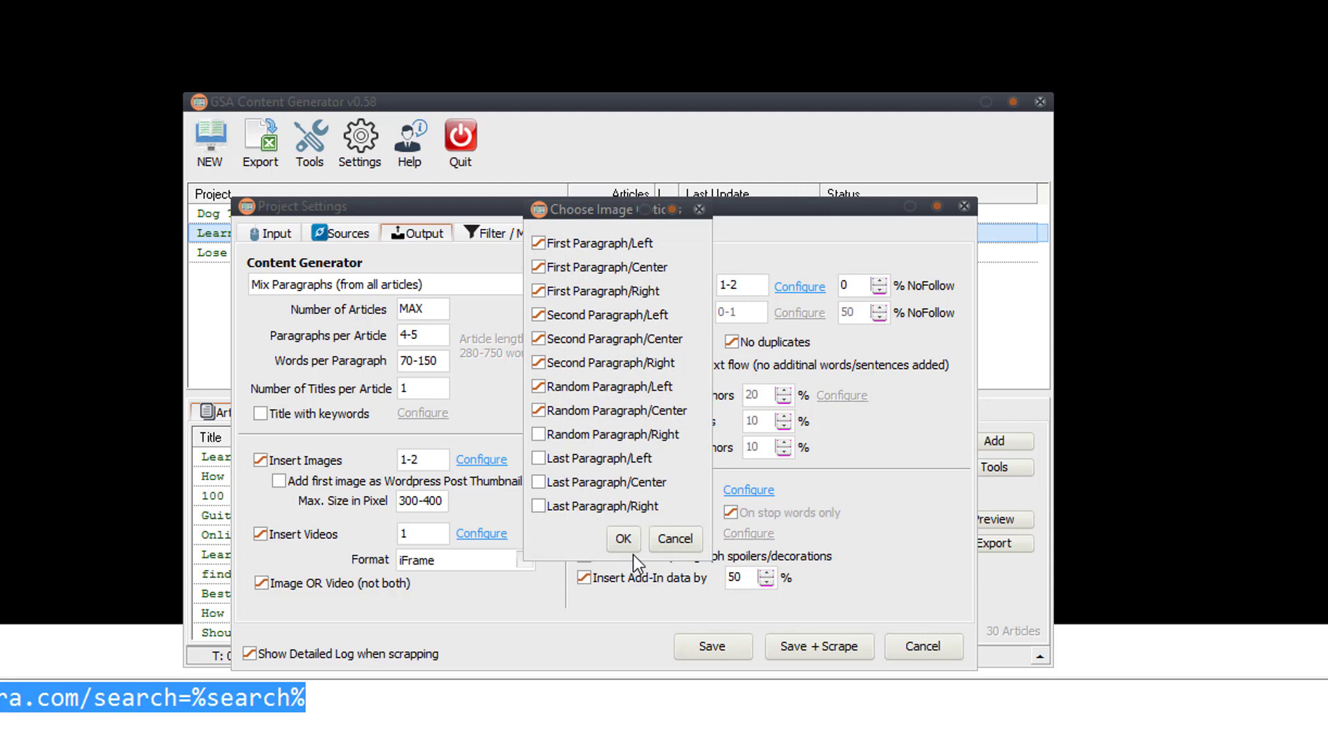
left_click(674, 539)
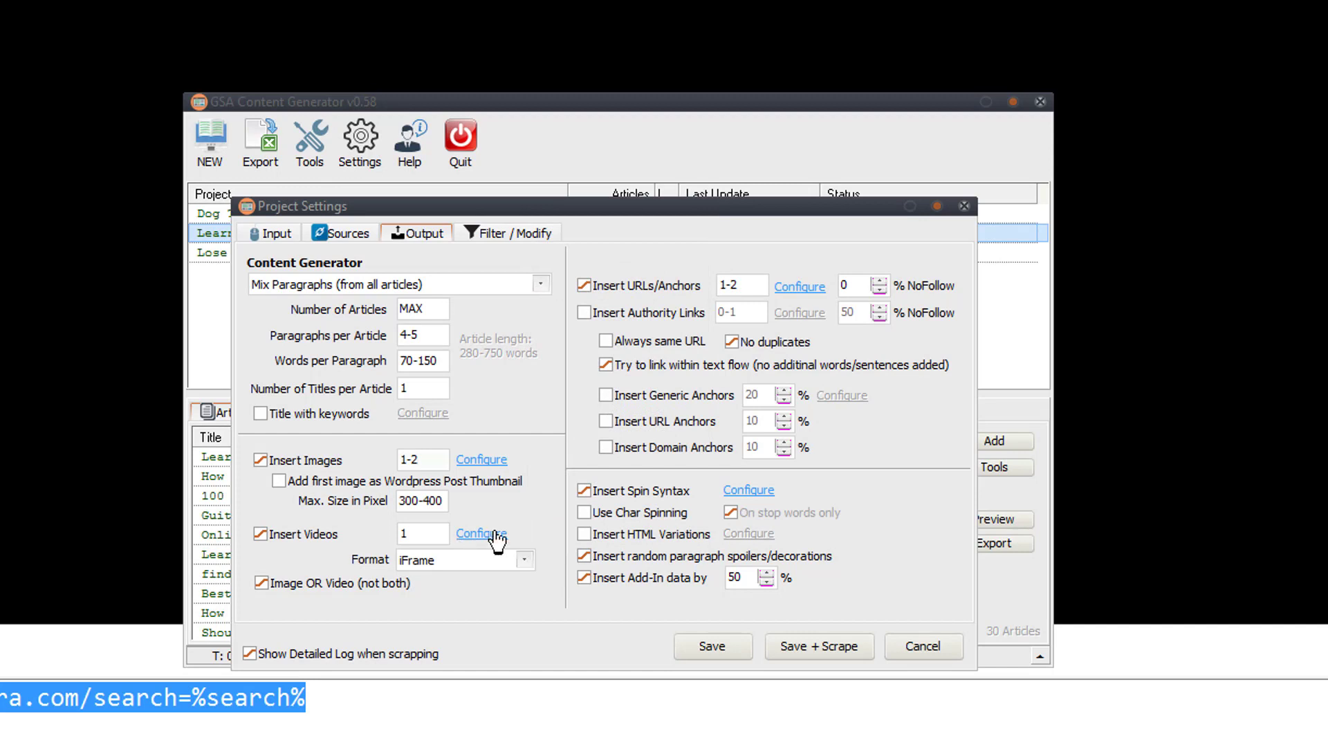
left_click(519, 563)
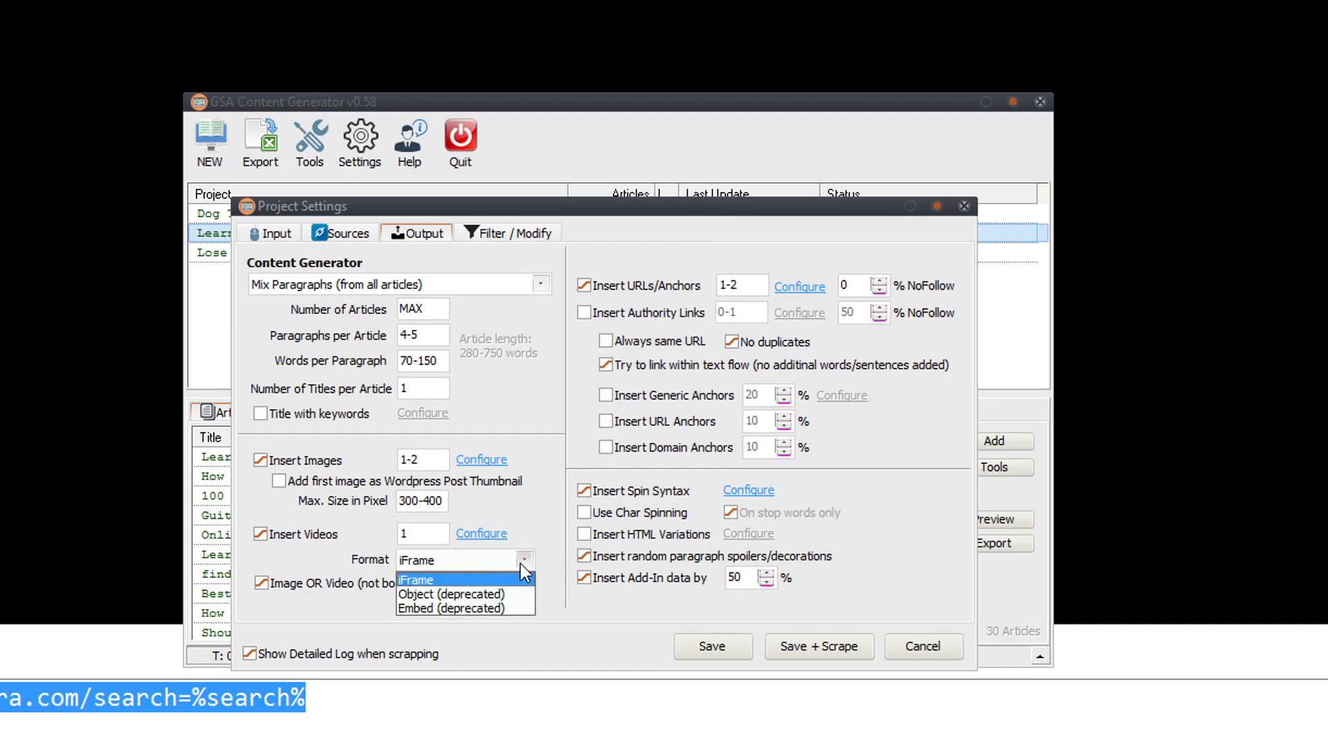
left_click(520, 563)
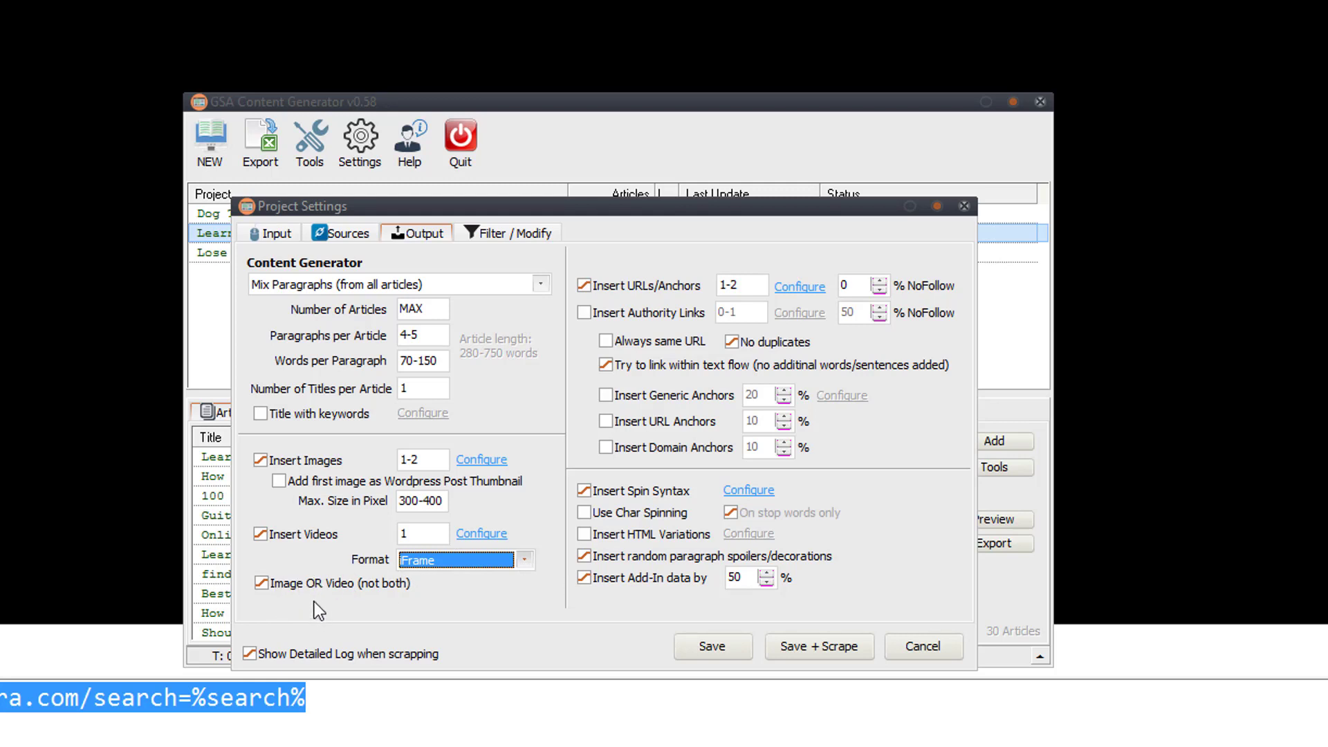
left_click(306, 583)
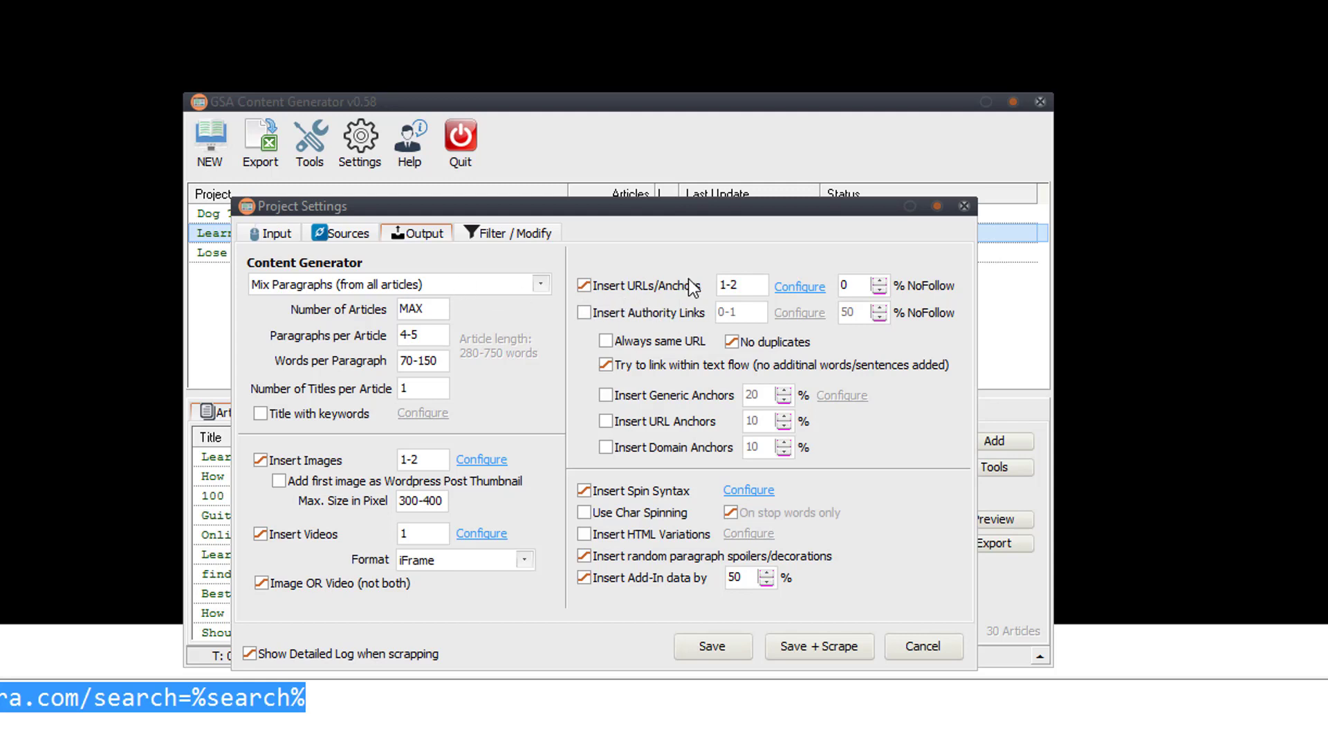
Examine the link placement options for inserted URLs and anchors without changing them
left_click_drag(866, 285, 810, 288)
left_click(799, 286)
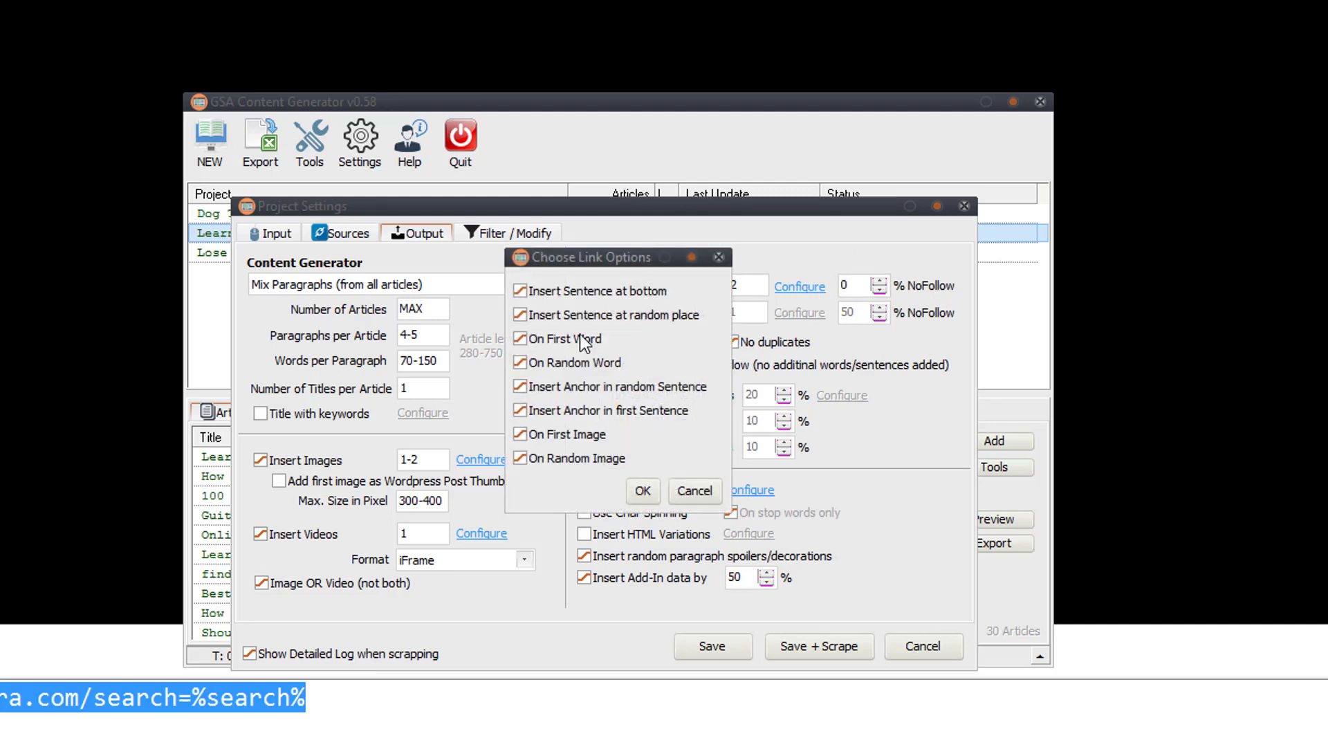
left_click_drag(609, 256, 555, 289)
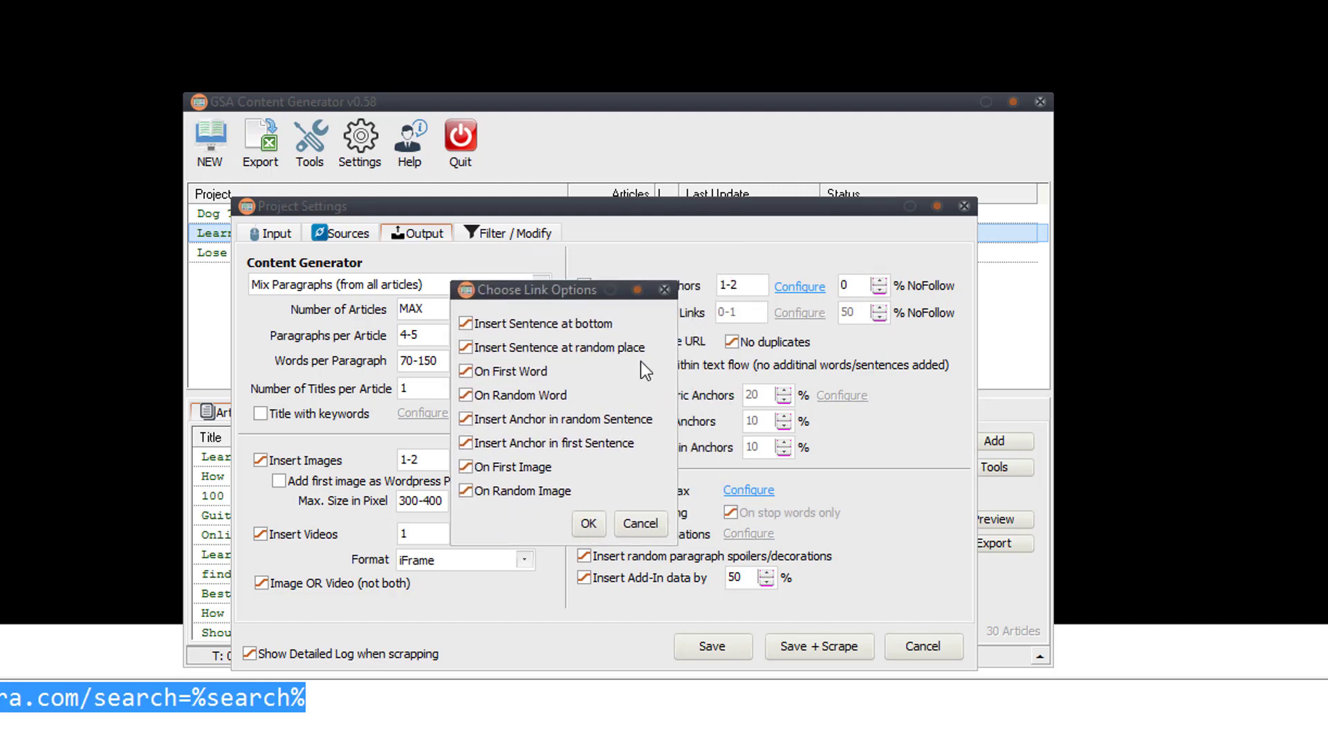
left_click(641, 521)
left_click(753, 482)
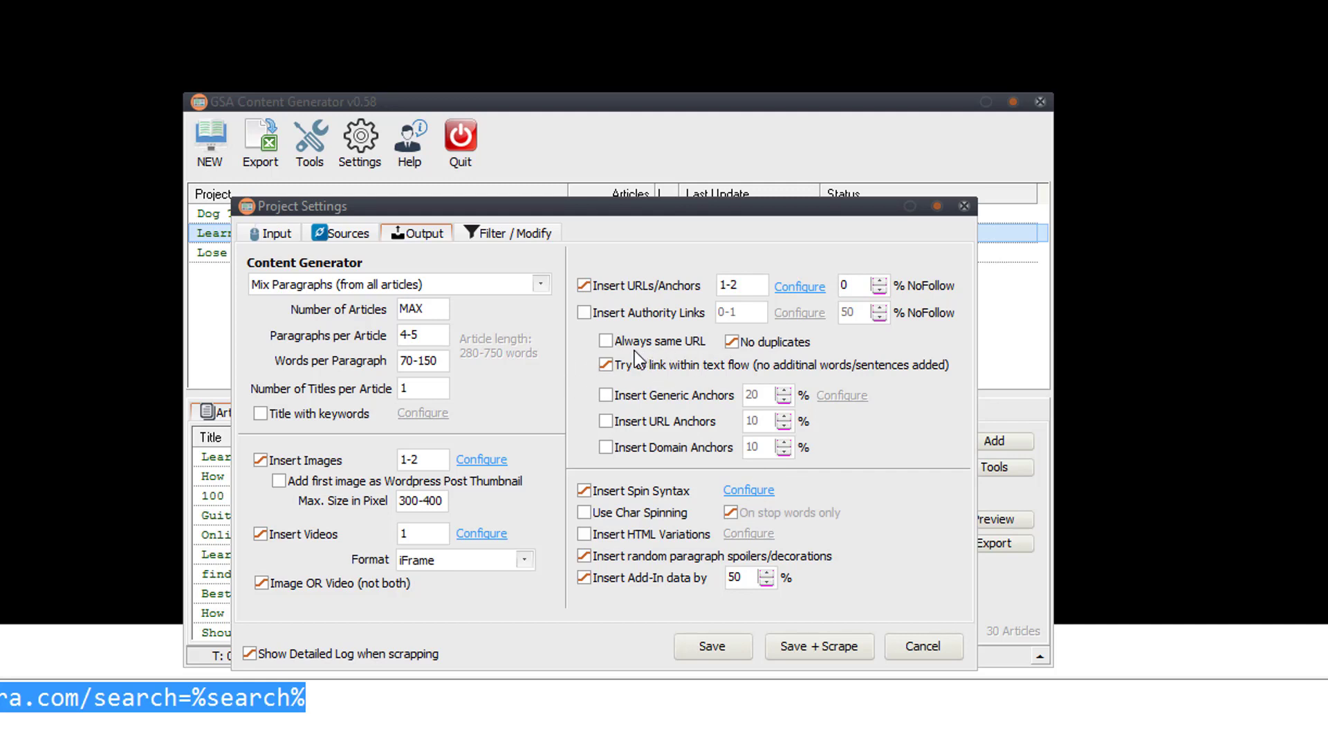
Compare the output link insertion settings with the project's keywords, backlink URL and anchors
double_click(741, 282)
left_click(658, 367)
left_click(263, 233)
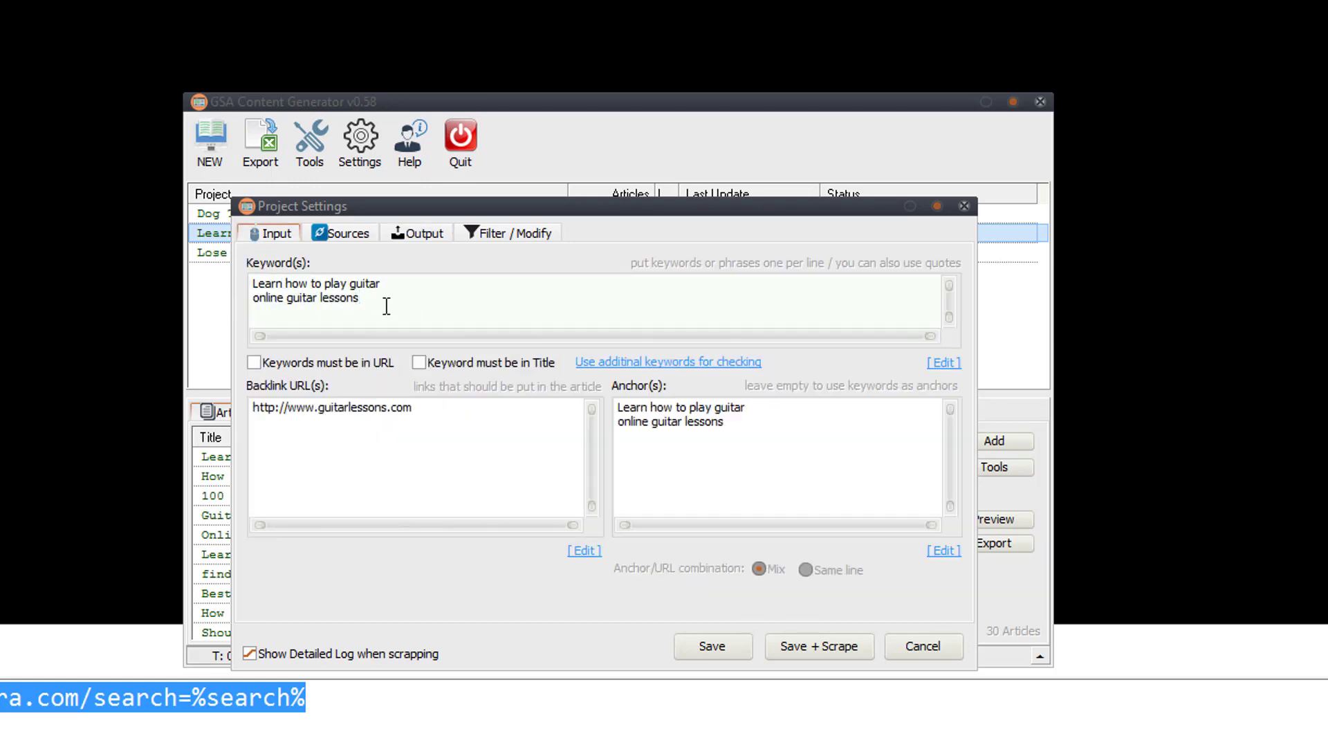
left_click(421, 235)
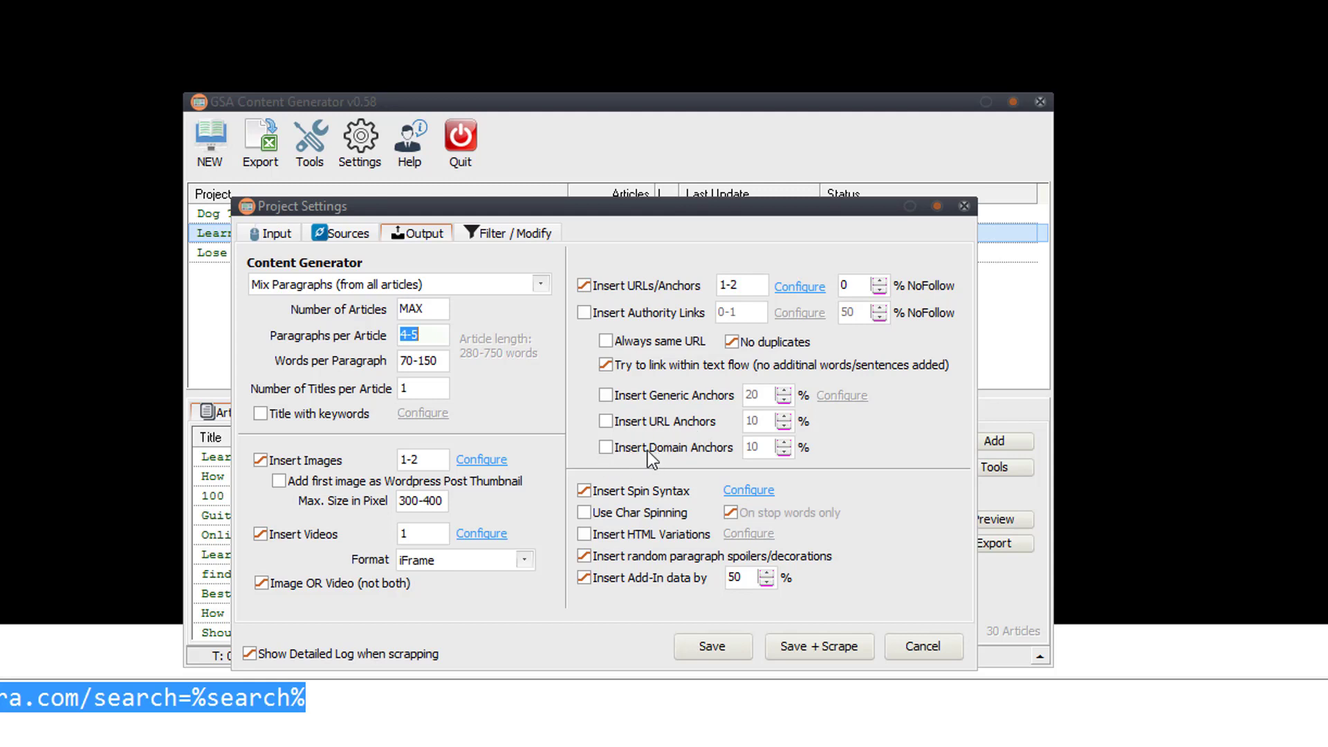
Examine the generic anchor list used for link insertion, leaving generic anchors disabled
left_click(649, 401)
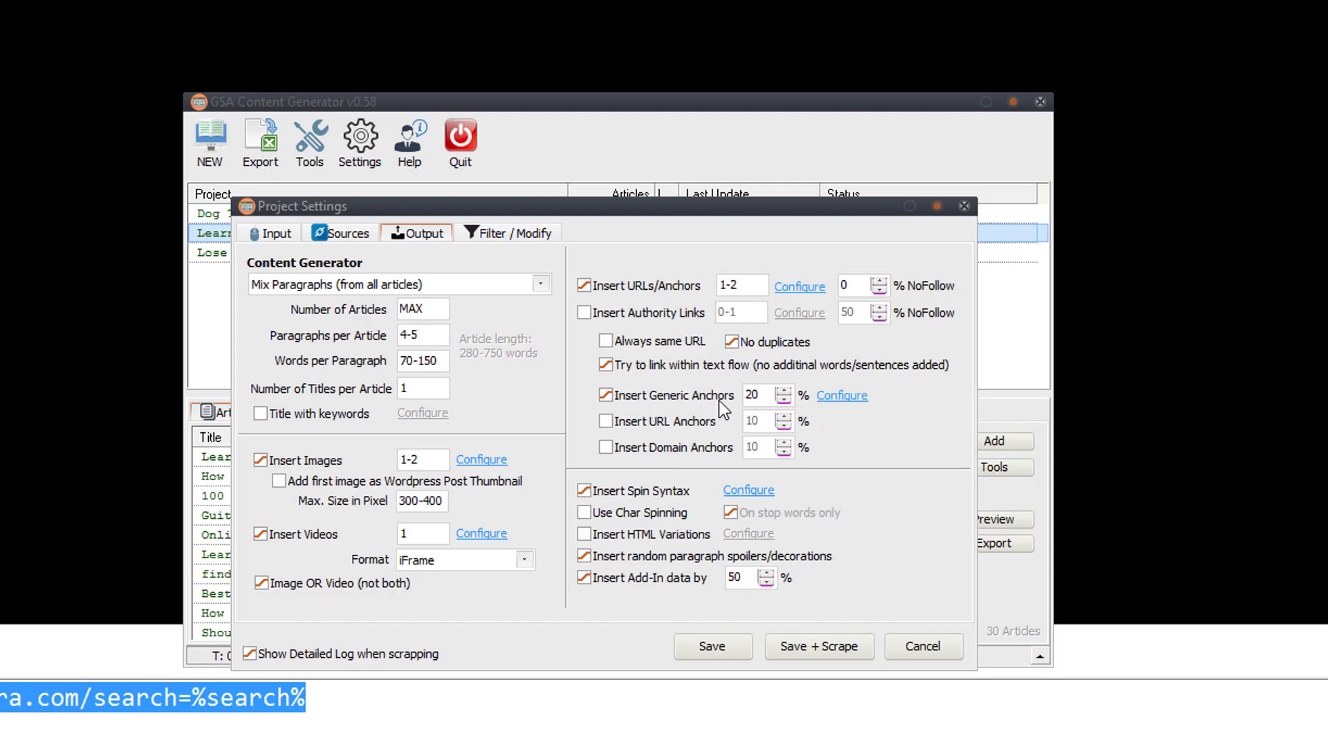
left_click(841, 397)
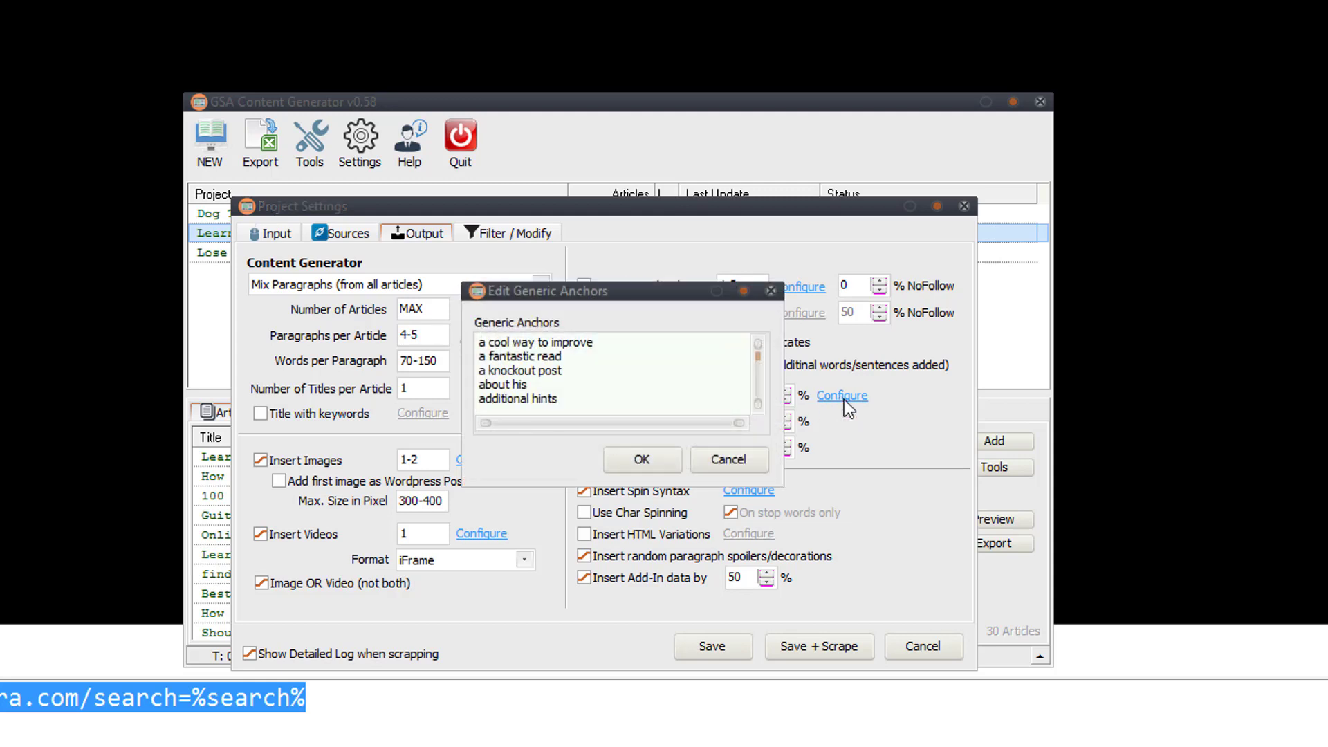
mouse_move(762, 359)
left_mouse_down()
mouse_move(757, 392)
mouse_move(767, 365)
left_mouse_up()
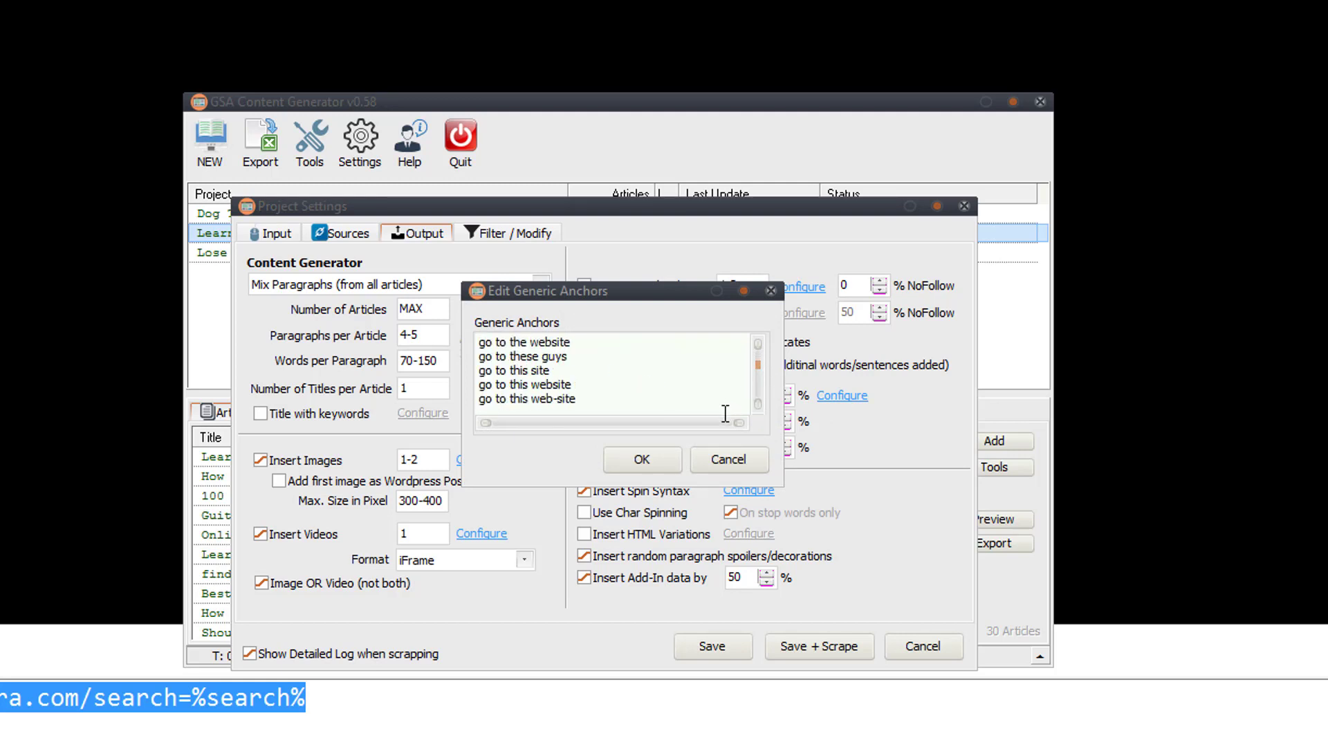
left_click(752, 458)
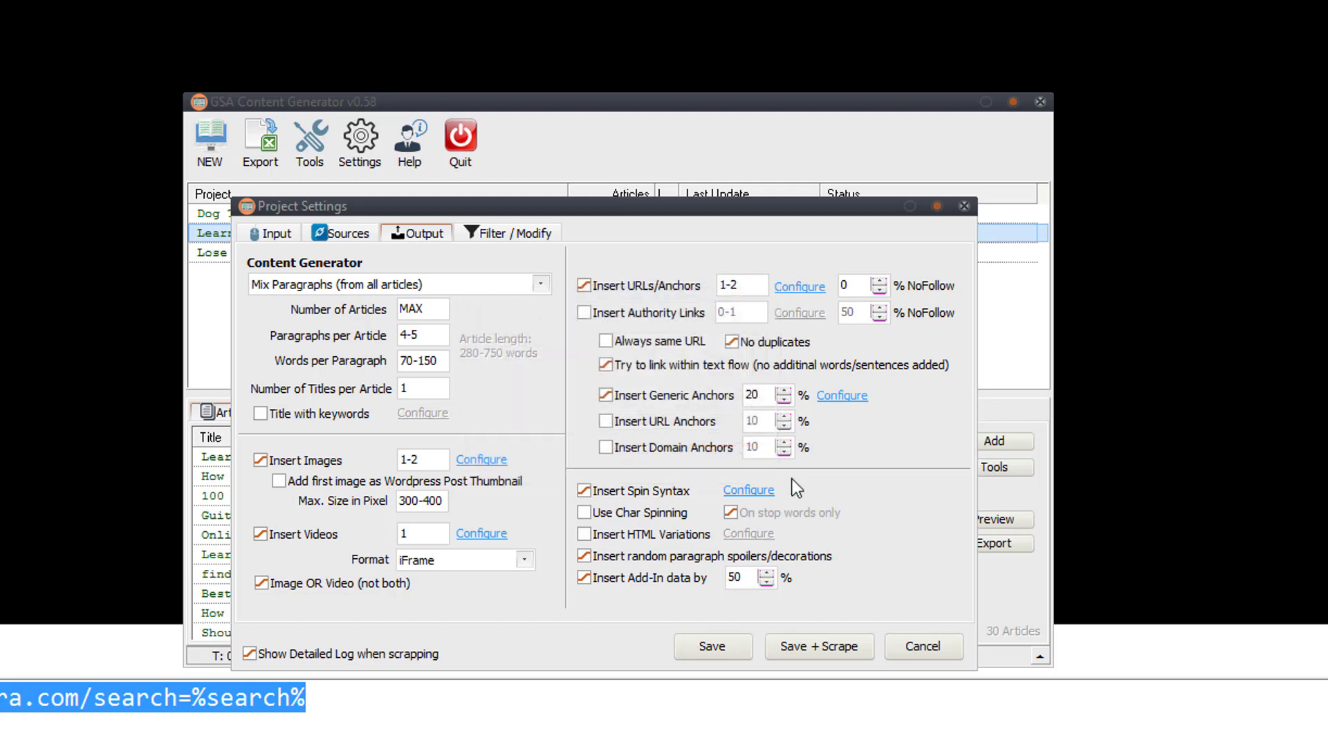
left_click(662, 395)
Examine the spin quality and paragraph editing parameters of the Word AI (Regular) spinner without adding the service
left_click(749, 490)
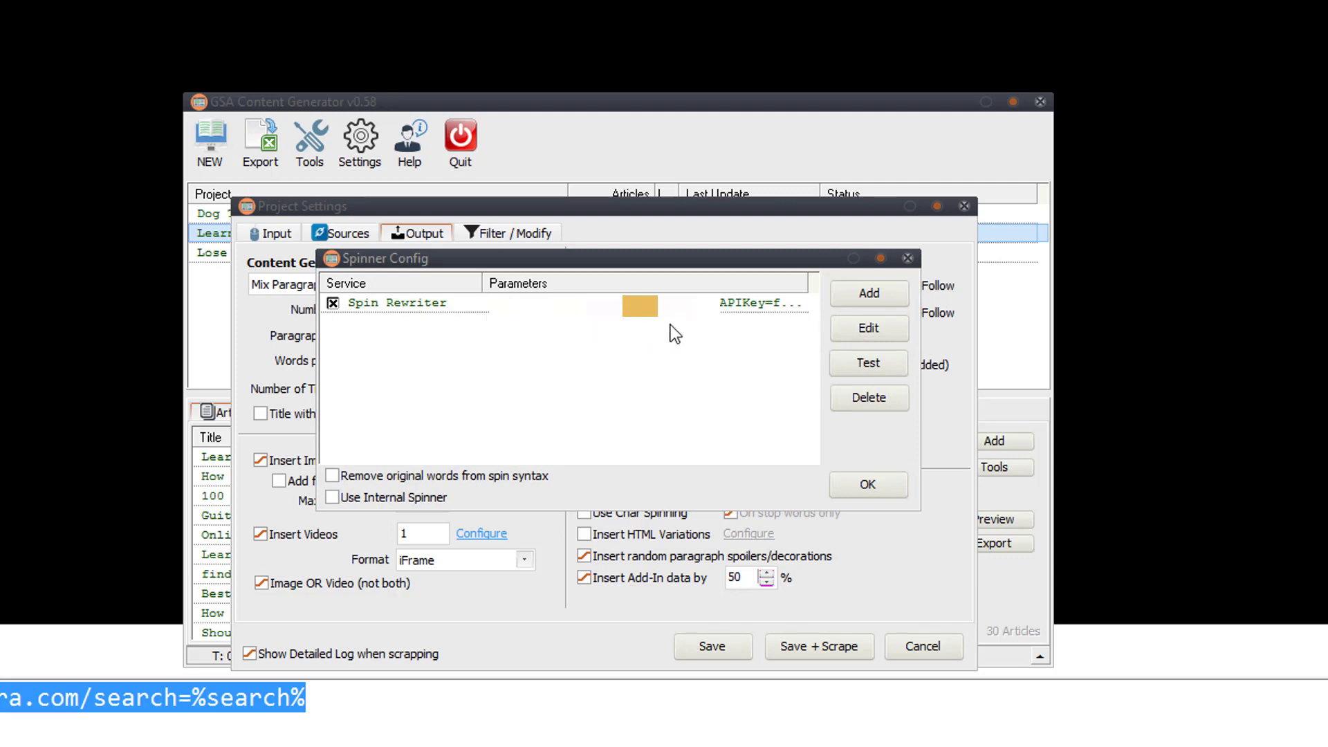
left_click(870, 295)
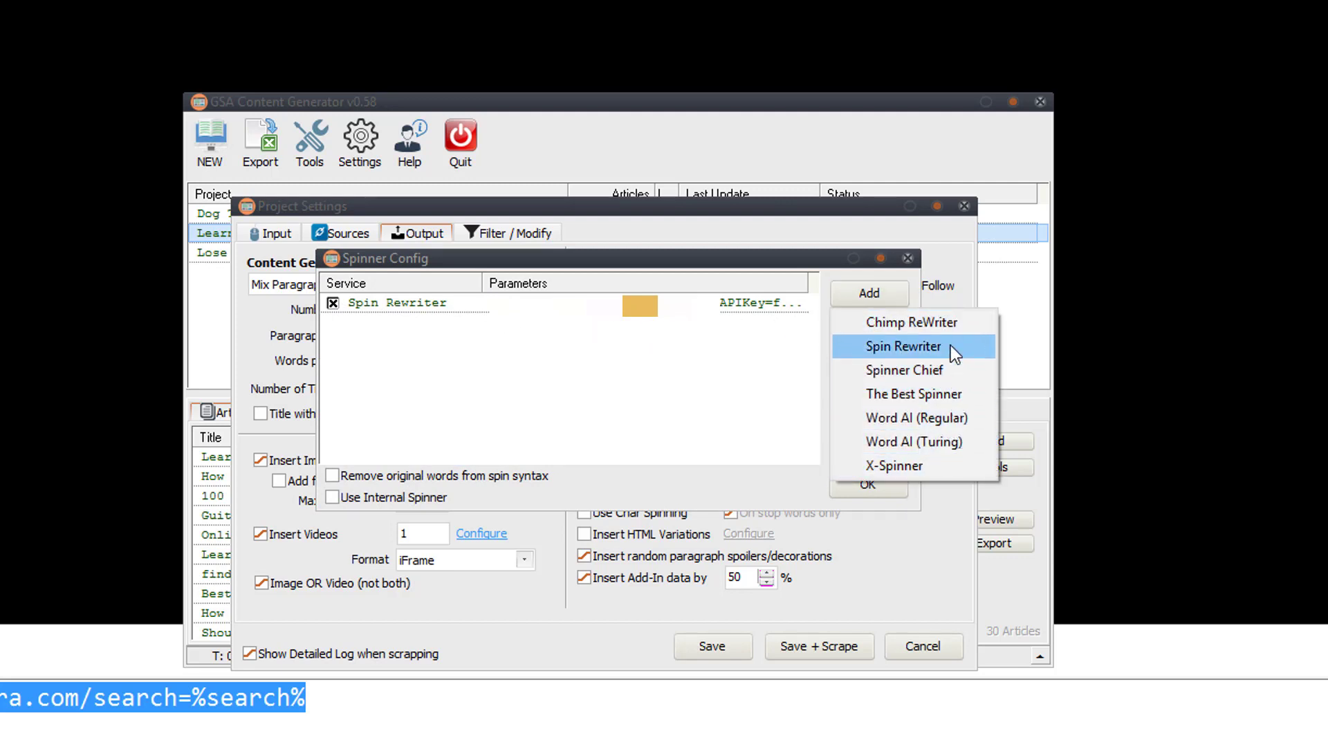
left_click(953, 419)
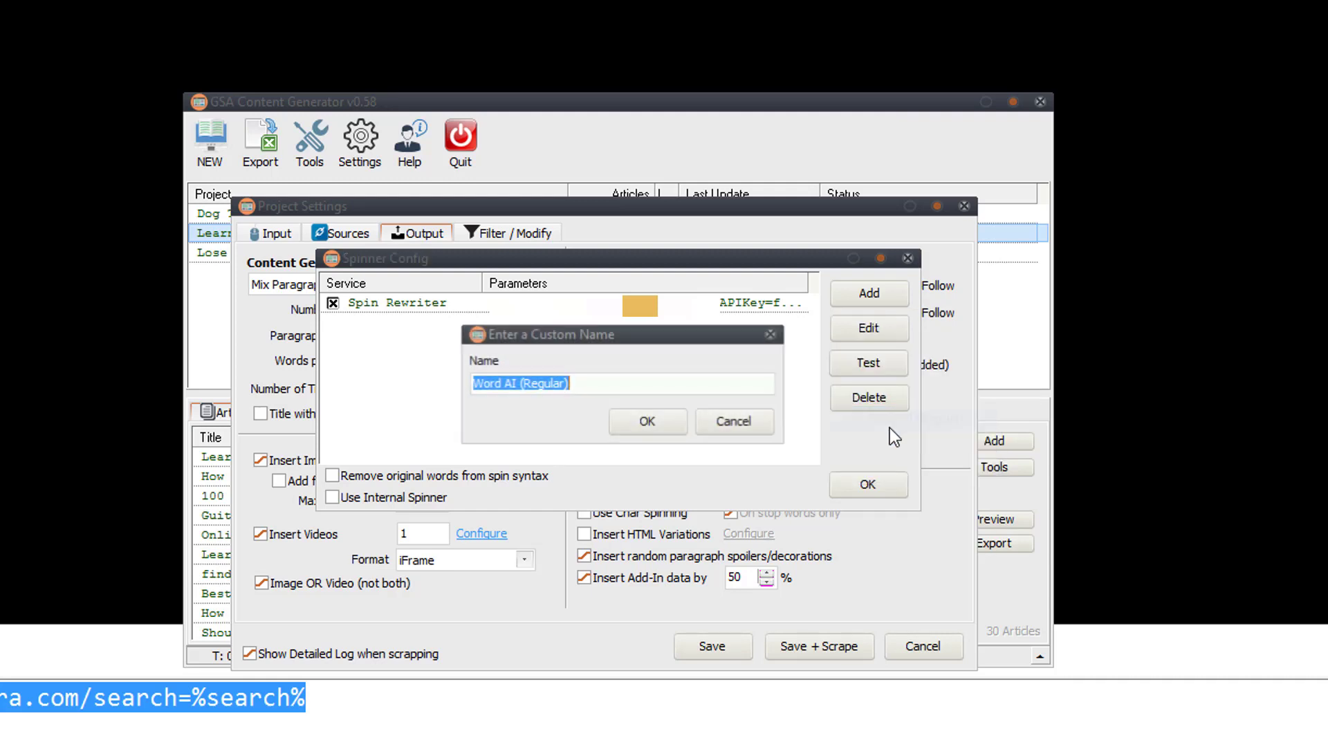
left_click(635, 421)
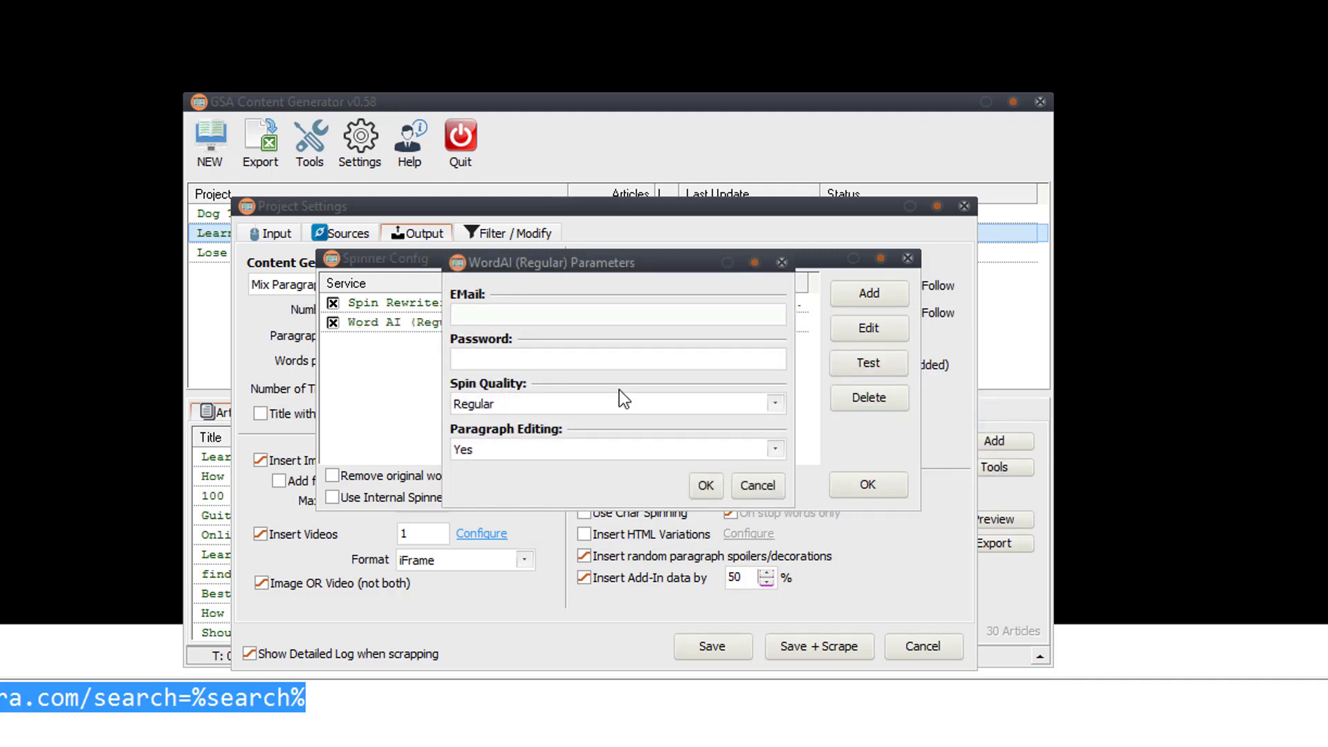
left_click(529, 405)
left_click(531, 406)
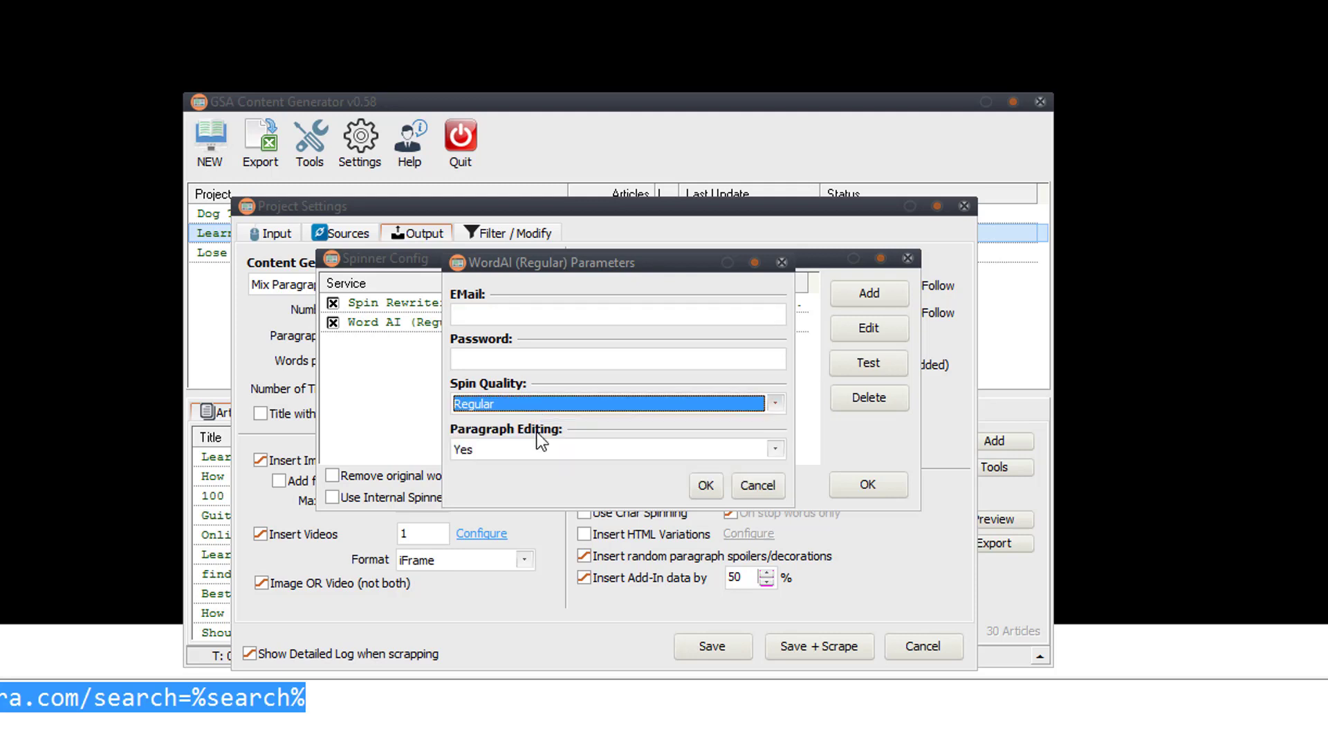
left_click(542, 446)
left_click(541, 446)
left_click(758, 486)
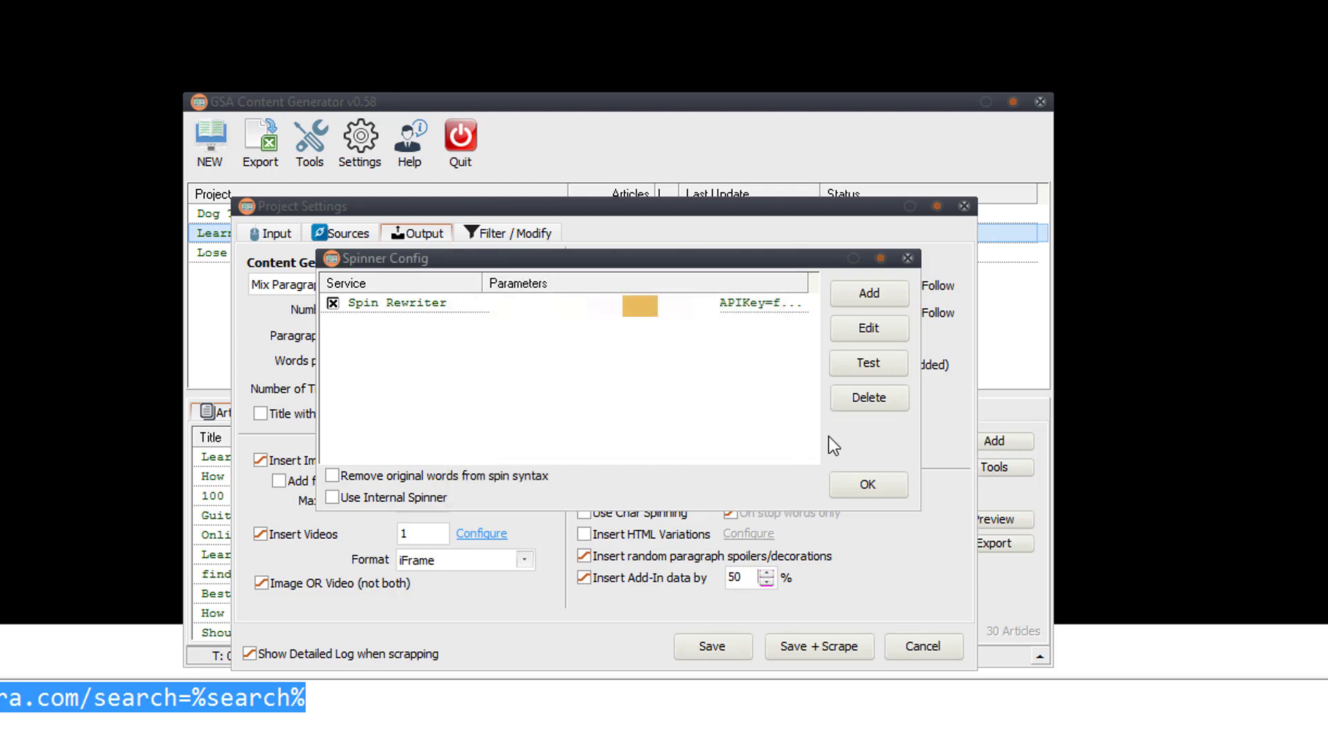
Try to add another Spin Rewriter service to the spinner configuration
left_click(868, 296)
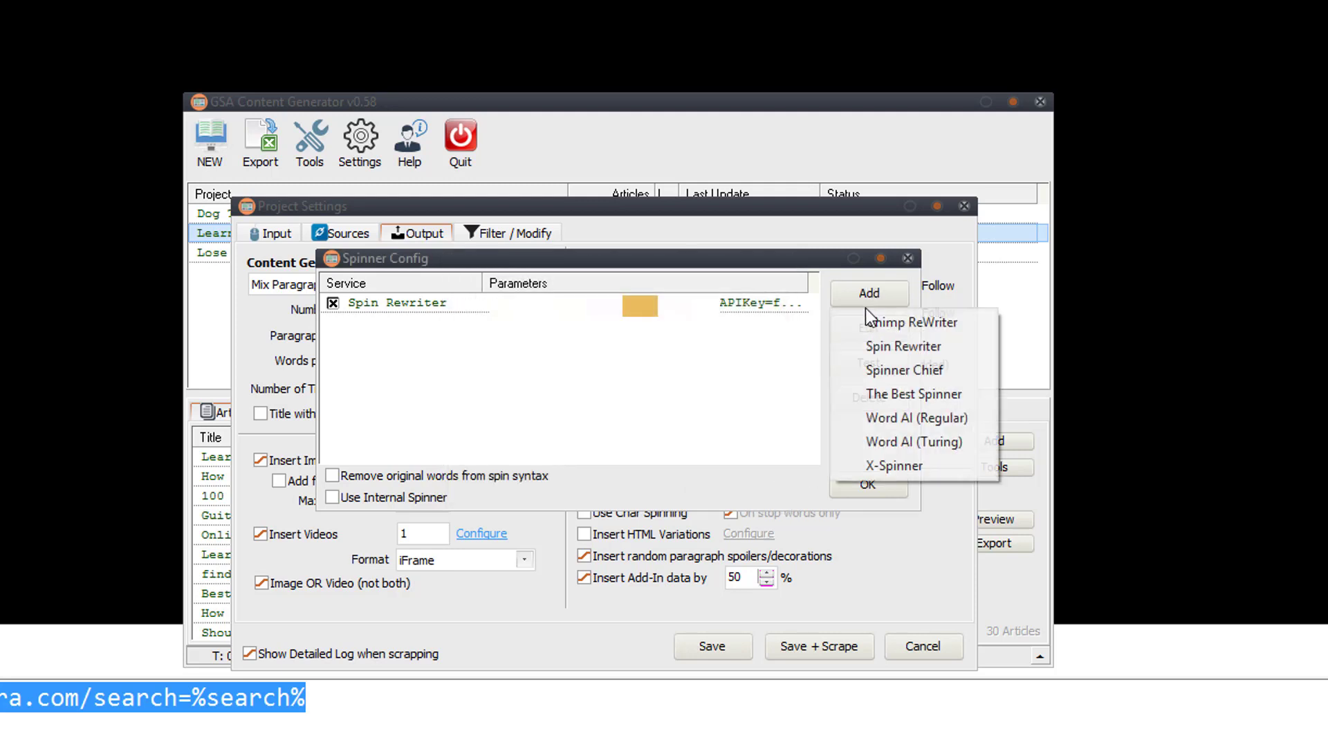
left_click(872, 344)
left_click(625, 420)
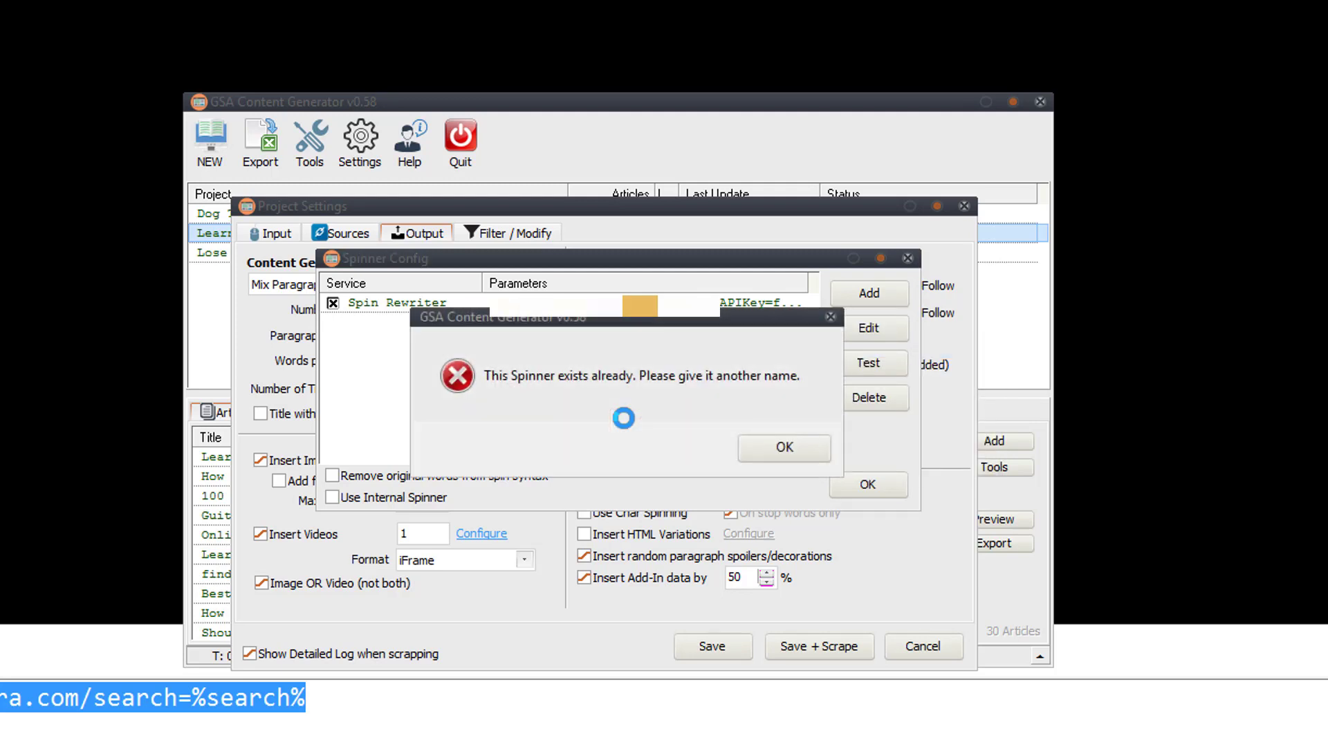
left_click(741, 437)
left_click(736, 429)
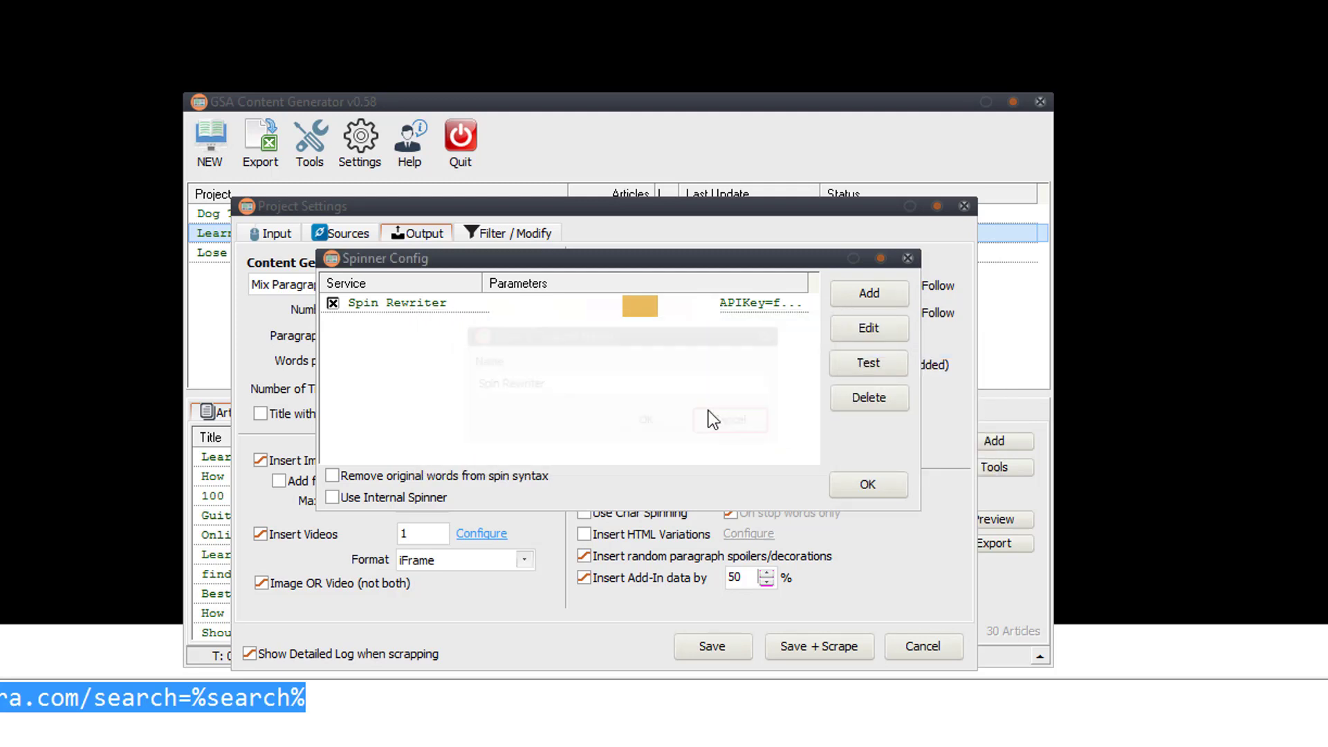
Review the existing Spin Rewriter service's parameters and the other spinner services on offer, and close the spinner configuration
double_click(569, 303)
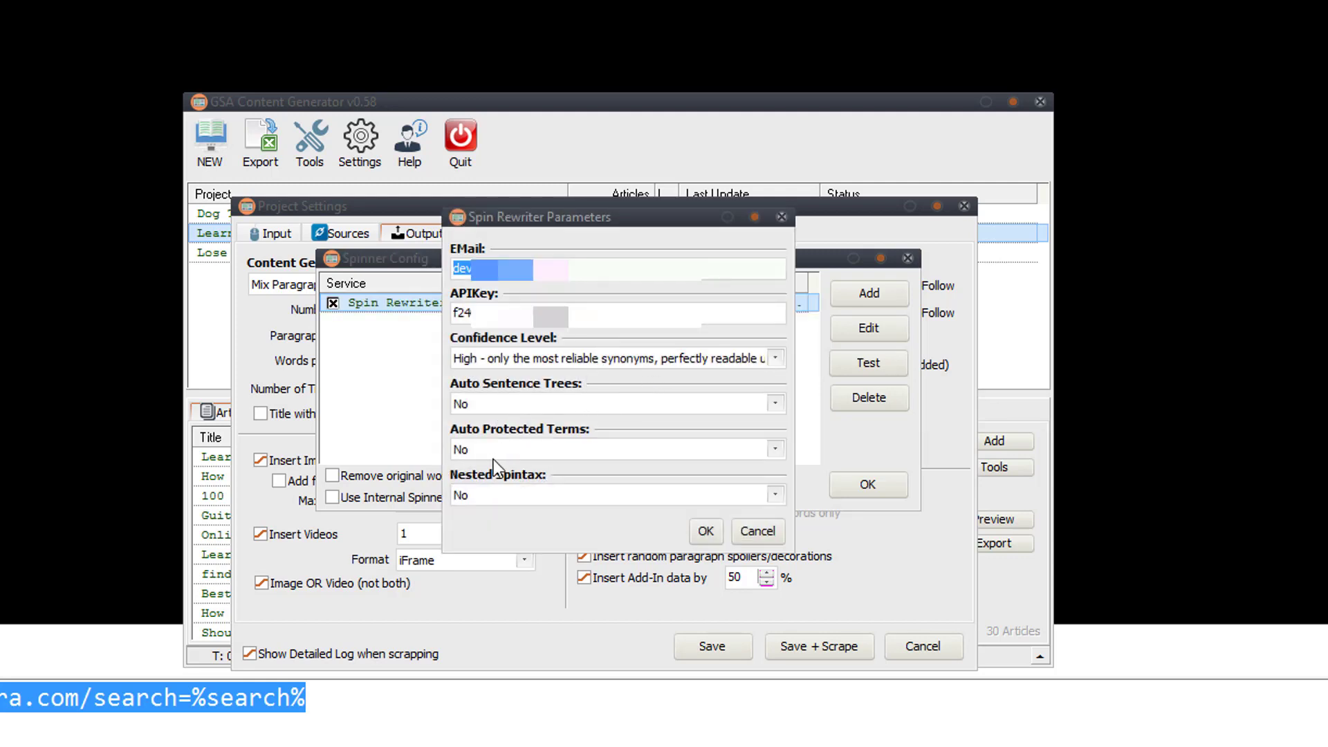
left_click(755, 531)
left_click(609, 373)
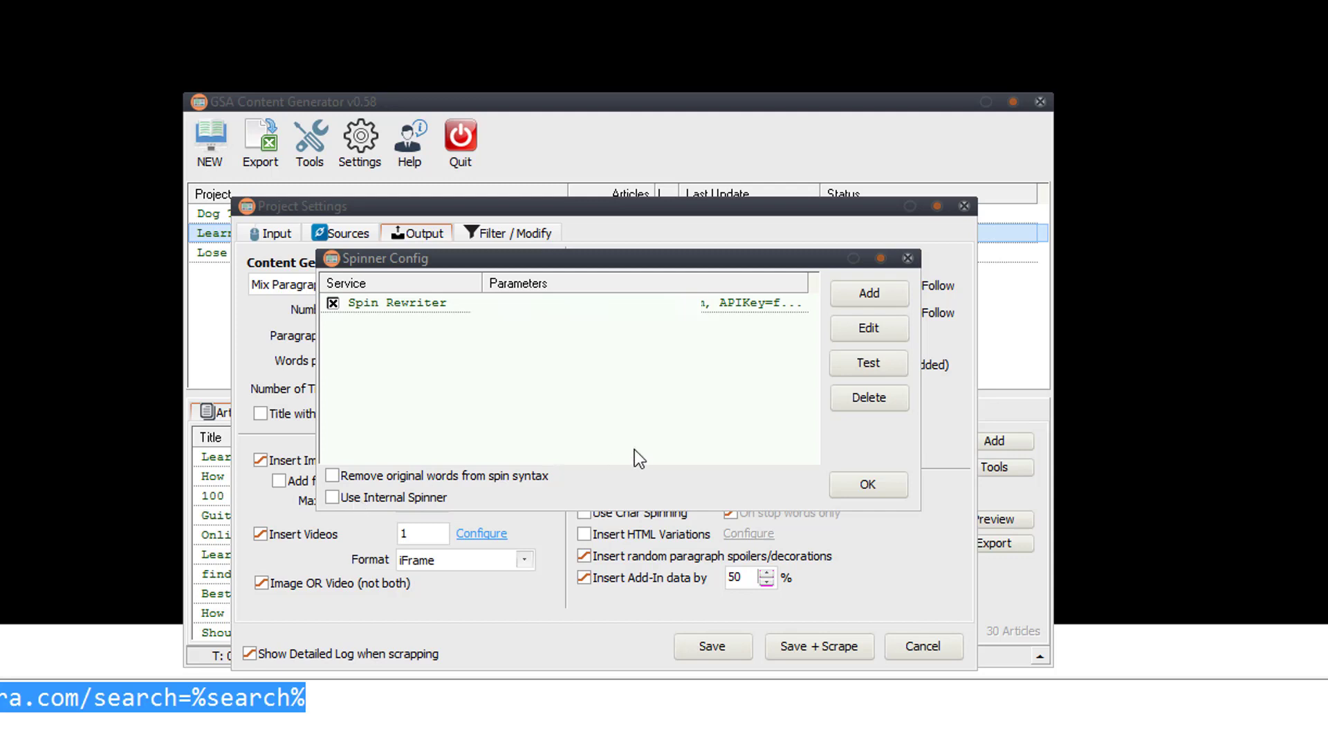
left_click(881, 291)
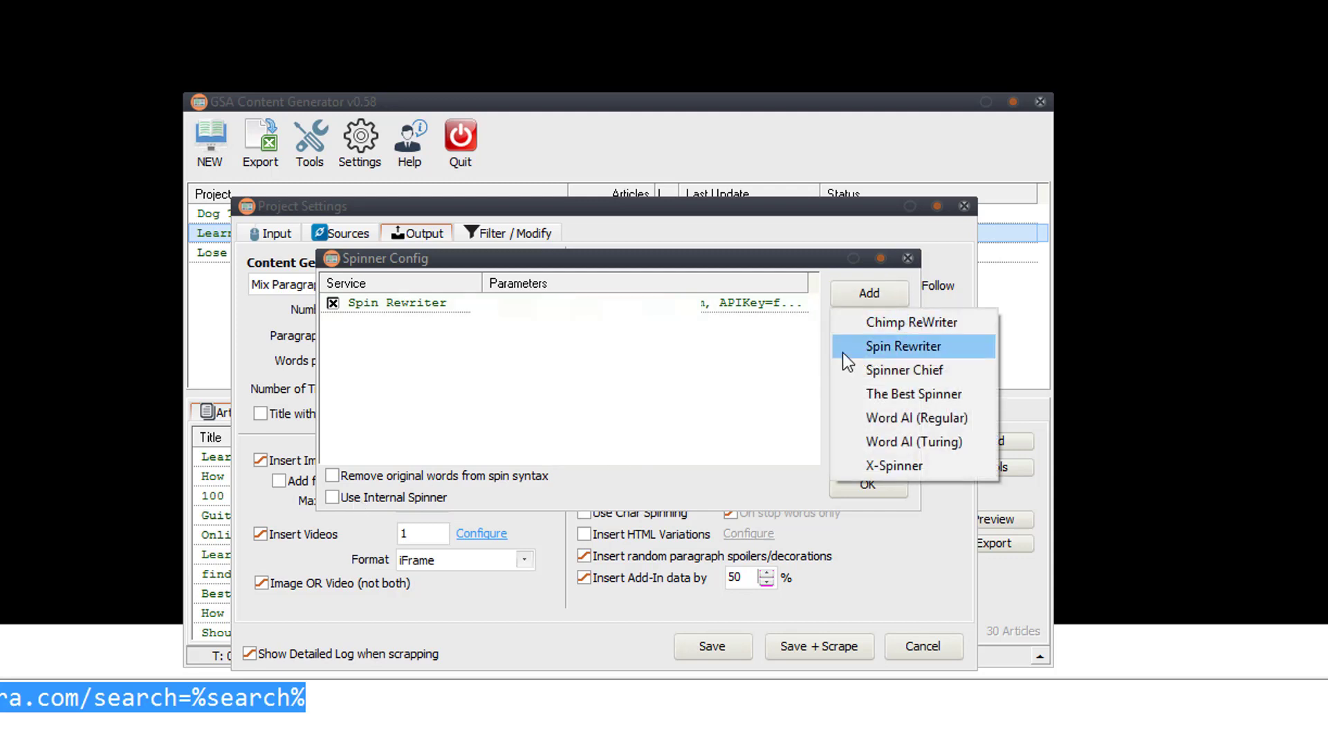
left_click(455, 465)
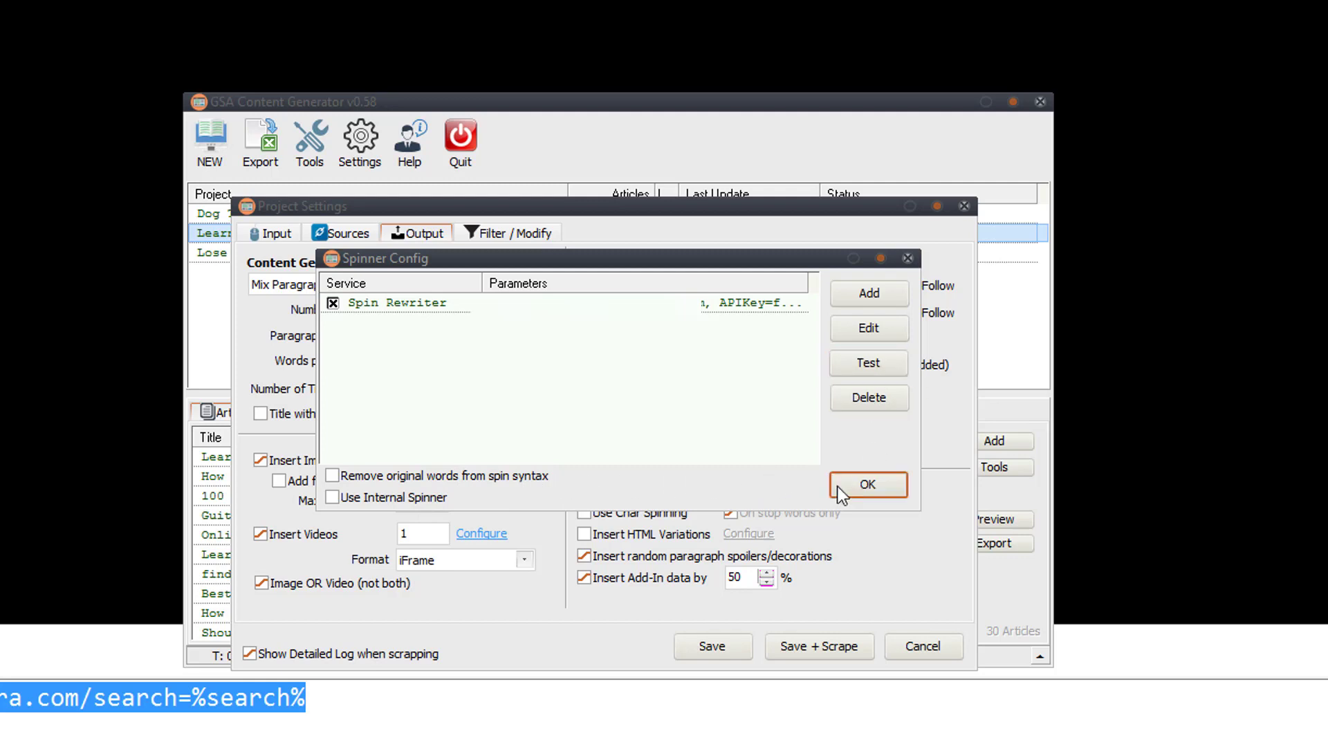
left_click(869, 484)
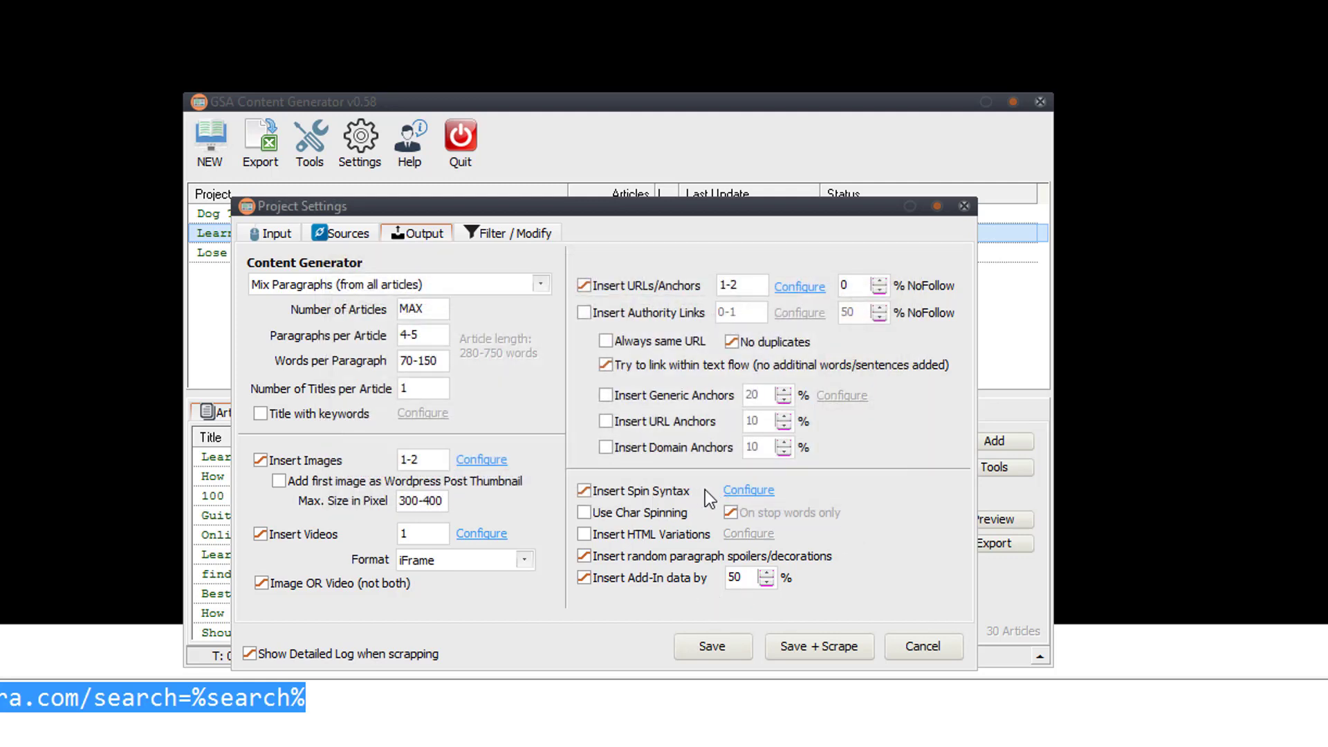
Try the char spinning option in the output settings
left_click(636, 514)
mouse_move(621, 516)
left_click(585, 512)
Enable HTML variations in the output settings and set the Bold decoration to 10%
left_click(605, 537)
left_click(733, 536)
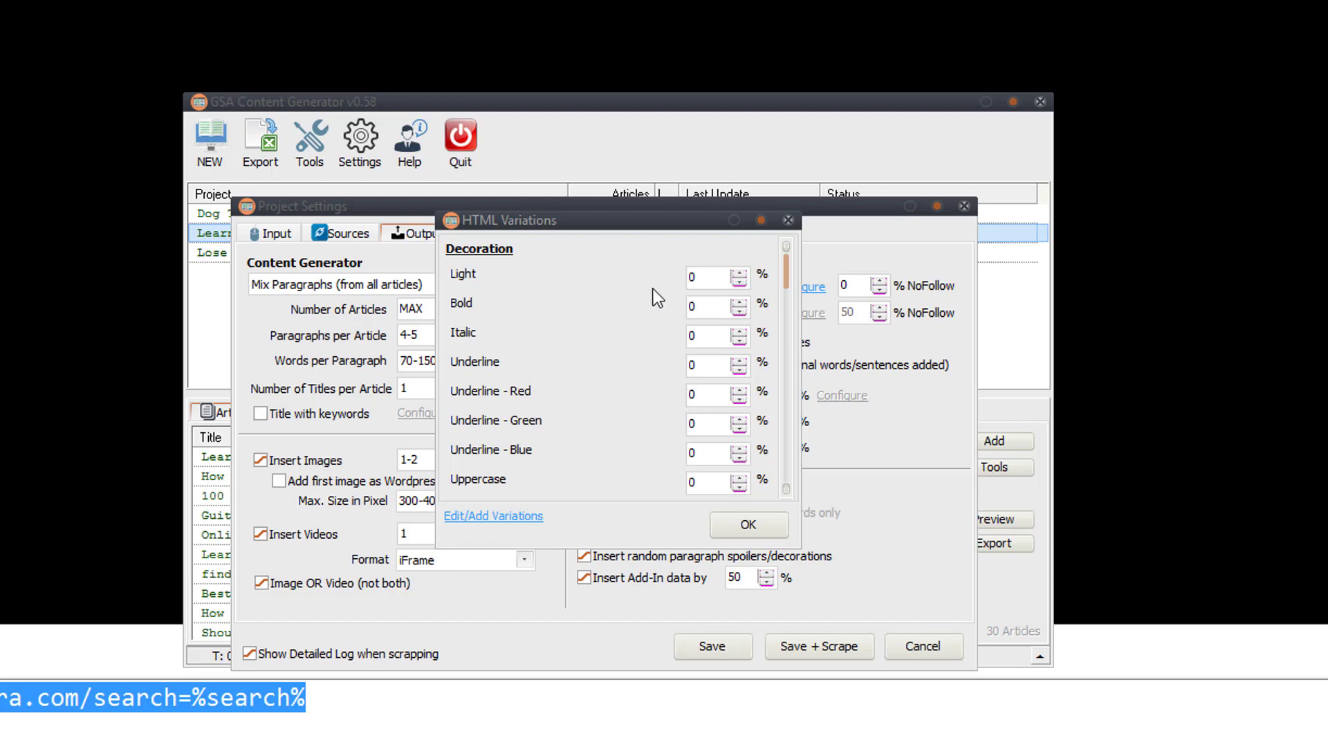
double_click(707, 315)
type("10")
Review the remaining decoration, misc and link variations, accept the HTML Variations settings, and turn HTML variations off
double_click(712, 338)
scroll(784, 289, "down", 1)
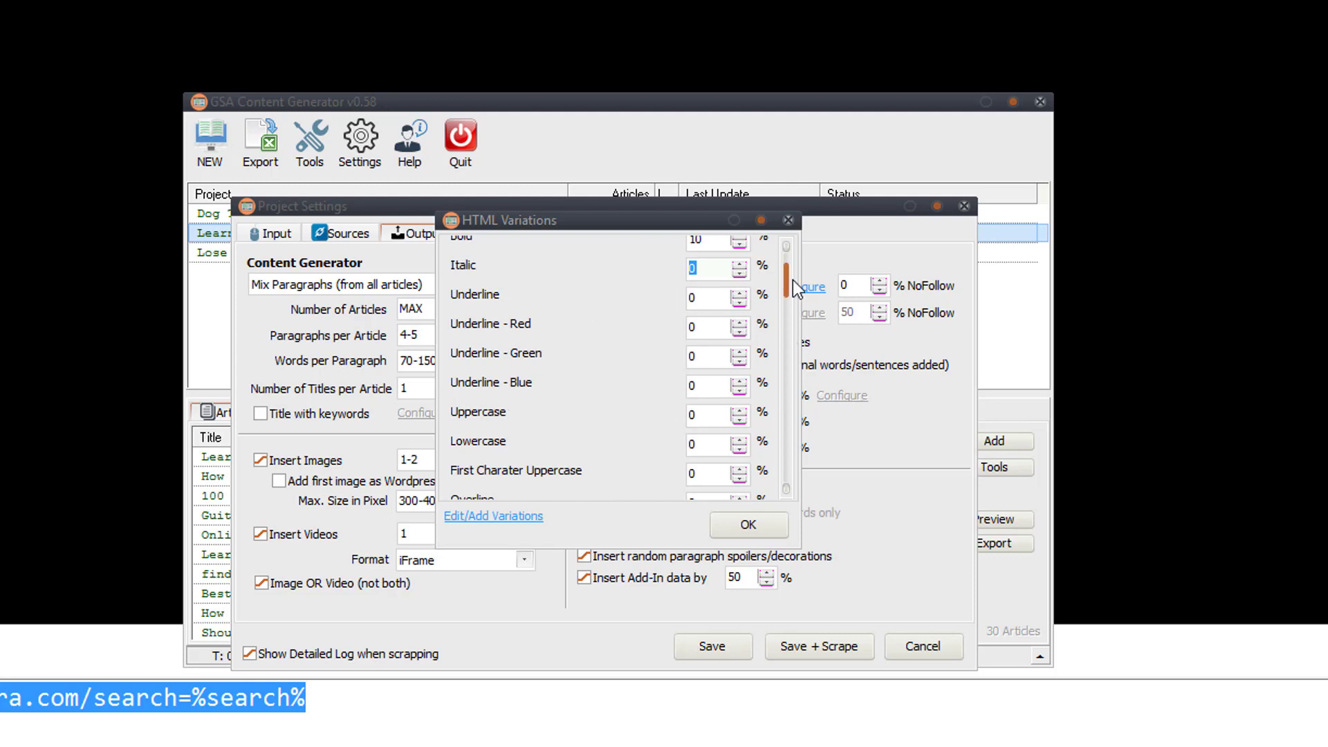
left_click_drag(795, 287, 793, 443)
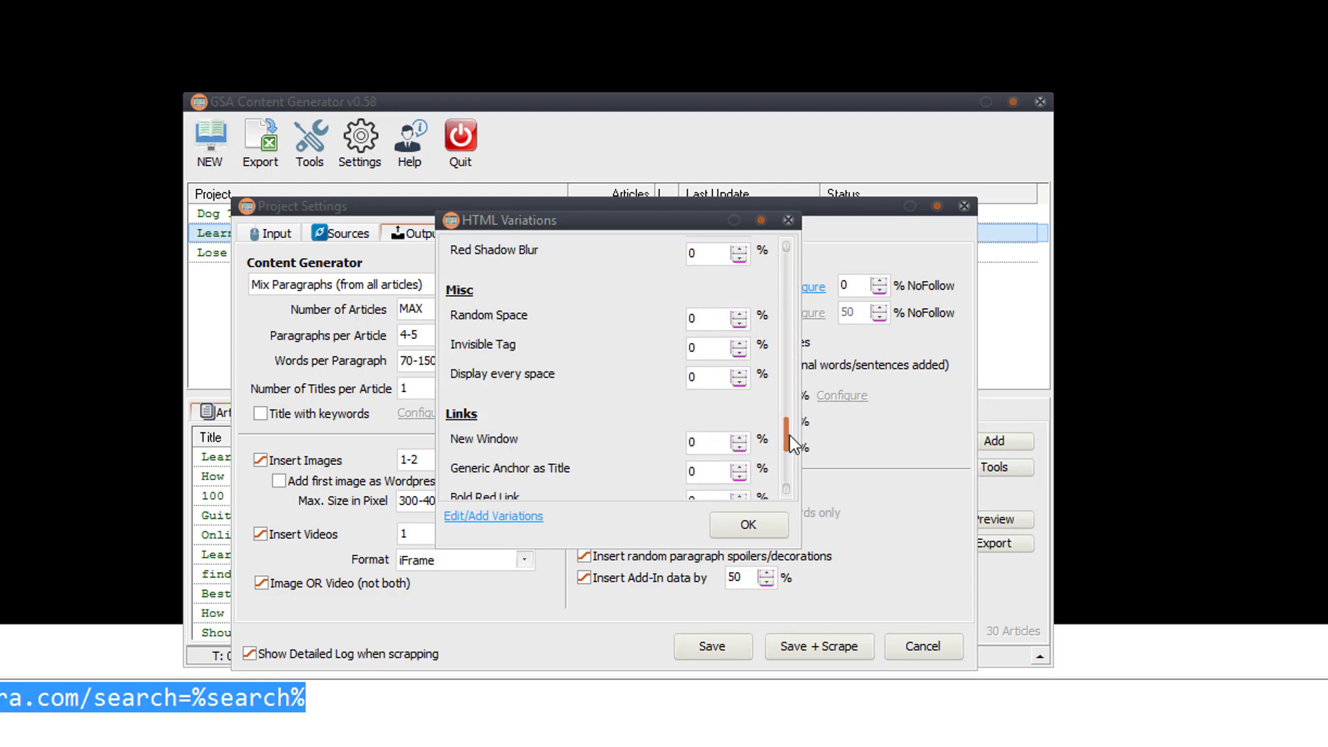
left_click(749, 524)
left_click(621, 533)
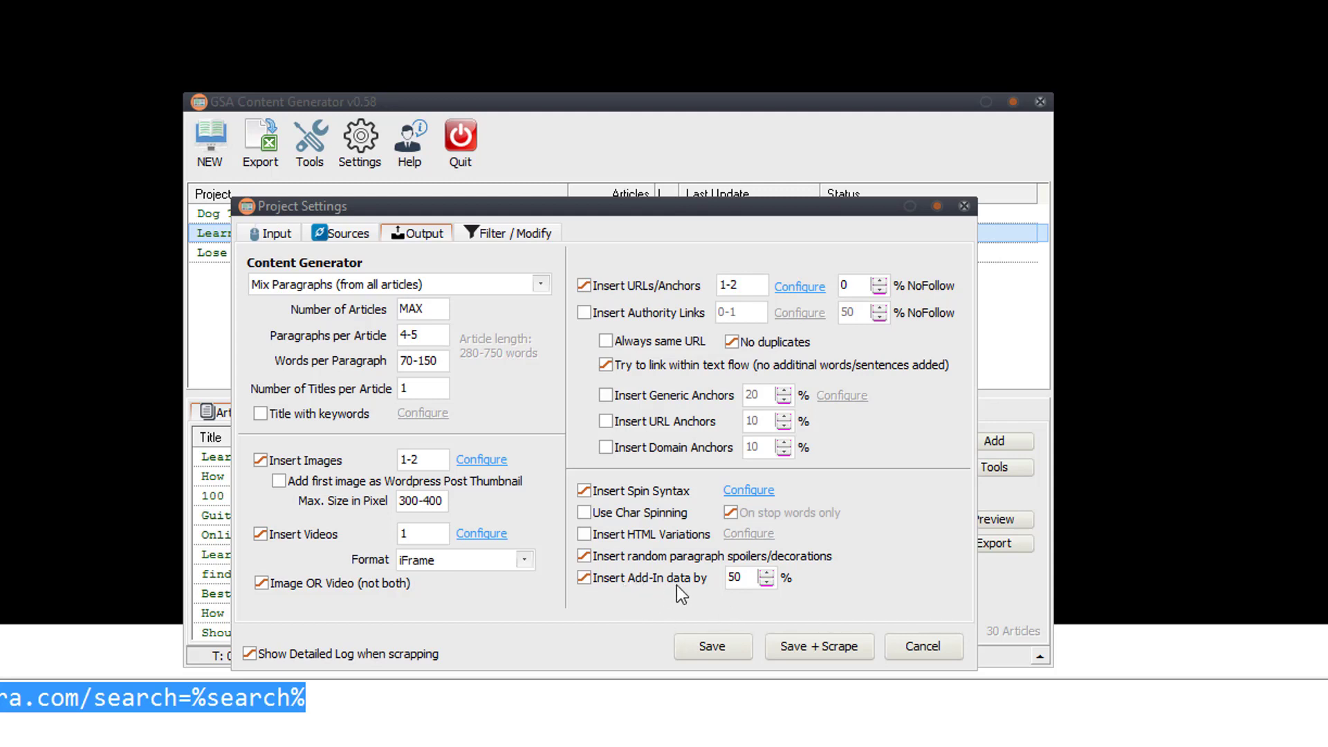
Review the add-in data percentage and the random paragraph spoilers/decorations option in the output settings
left_click(745, 580)
left_click(617, 578)
left_click(612, 556)
Inspect the Batch Skip Words entry in the filter settings and dismiss it without adding words
left_click(523, 234)
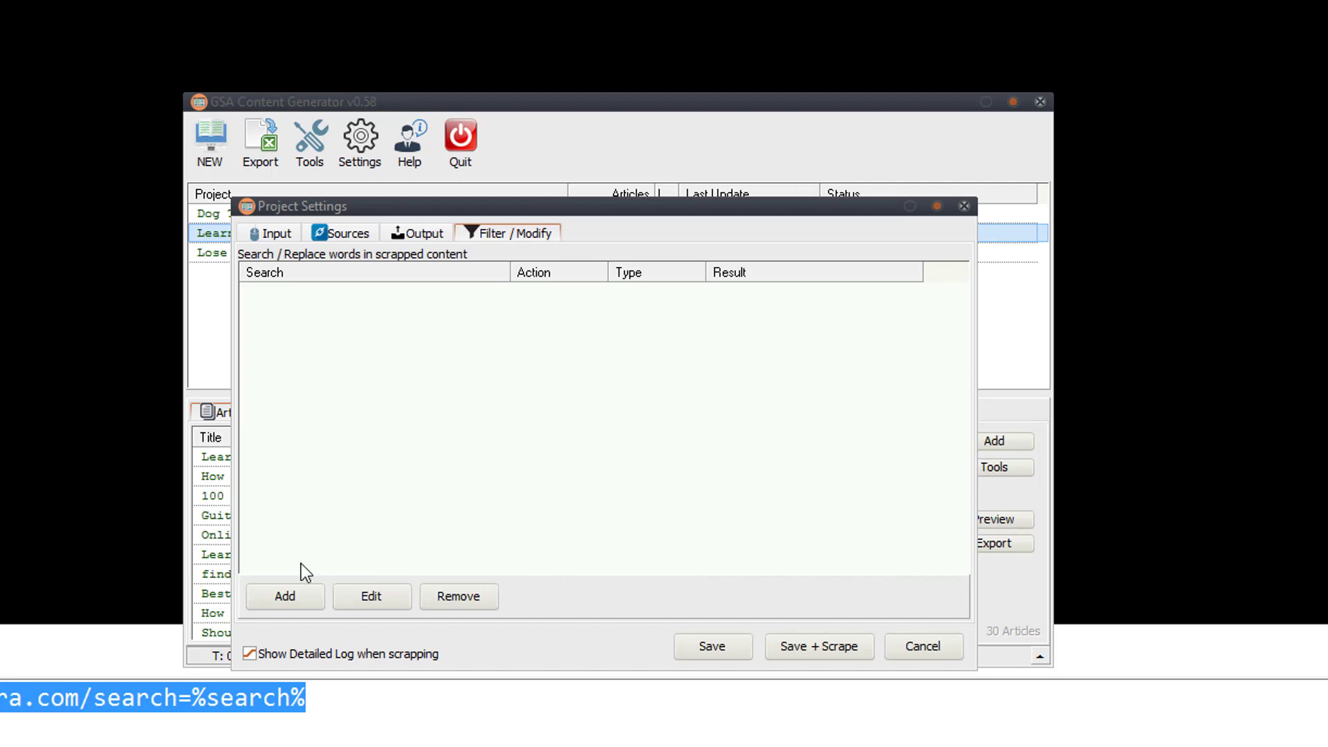
left_click(297, 599)
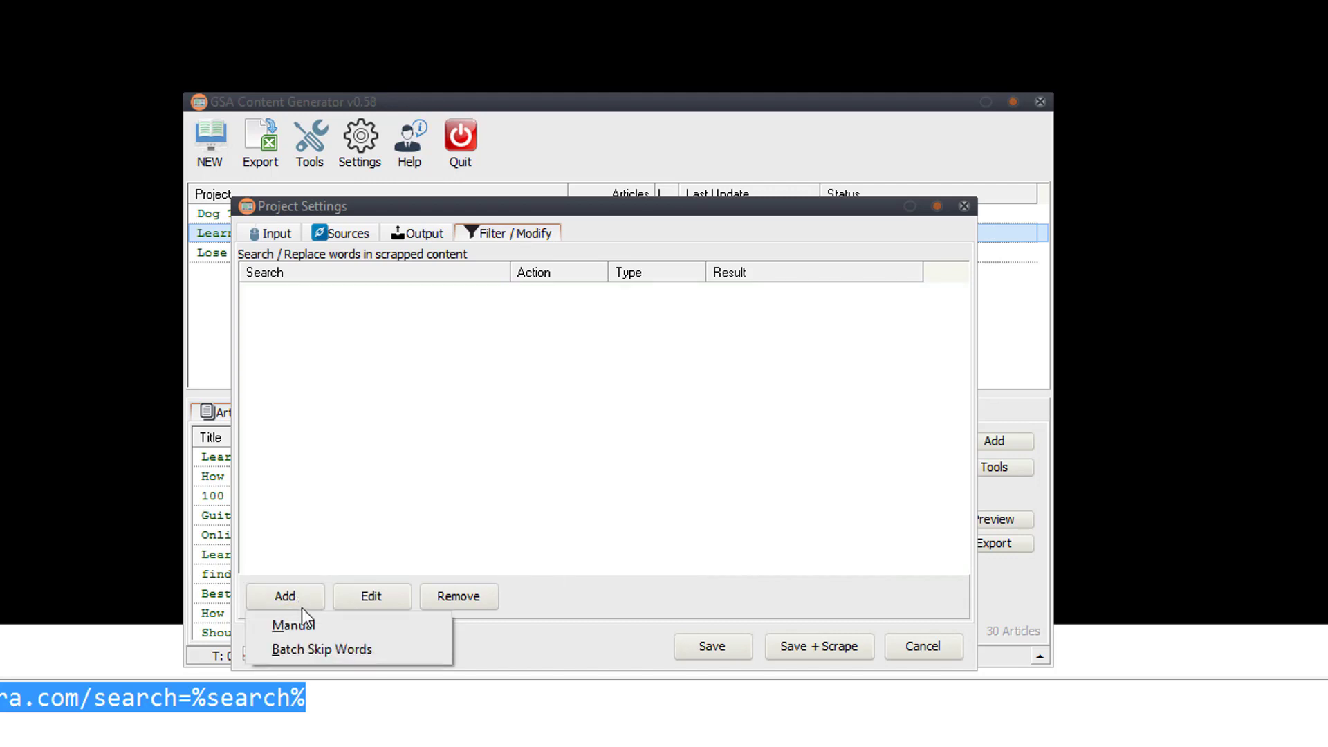
left_click(317, 653)
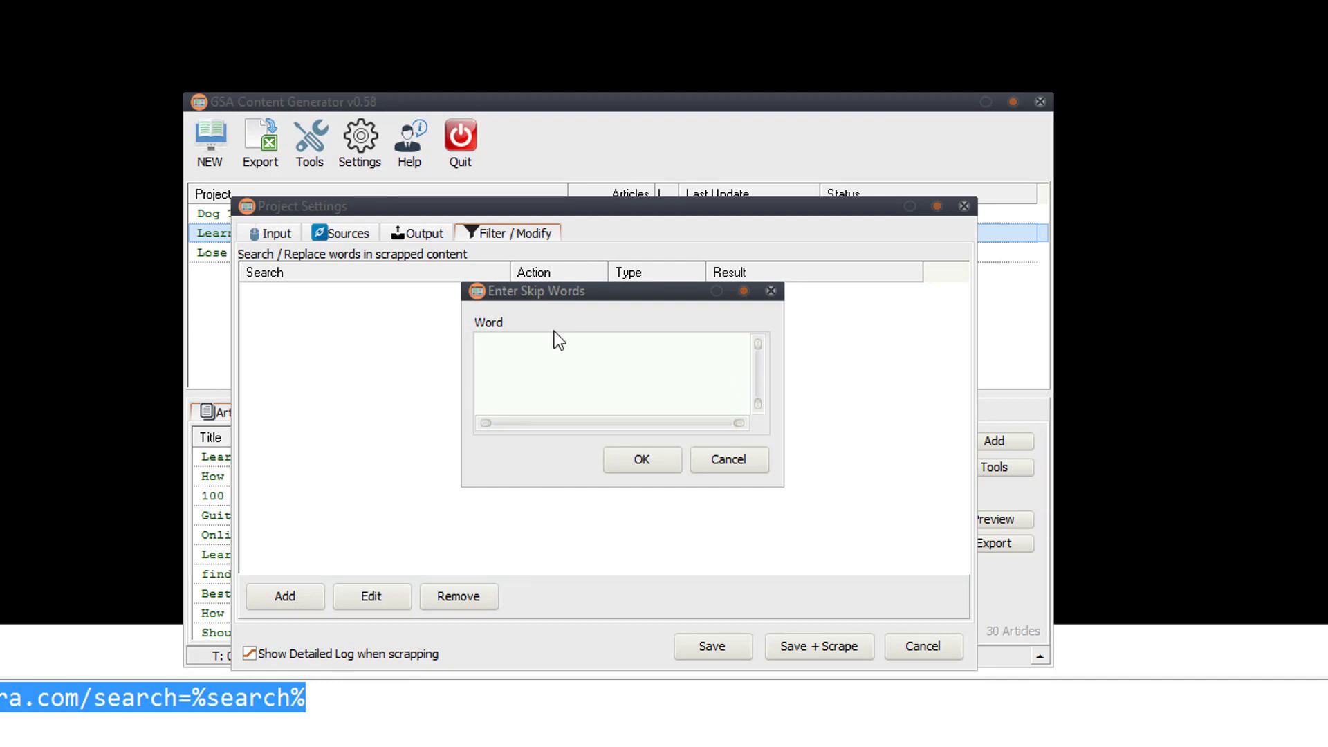
left_click_drag(607, 303, 615, 348)
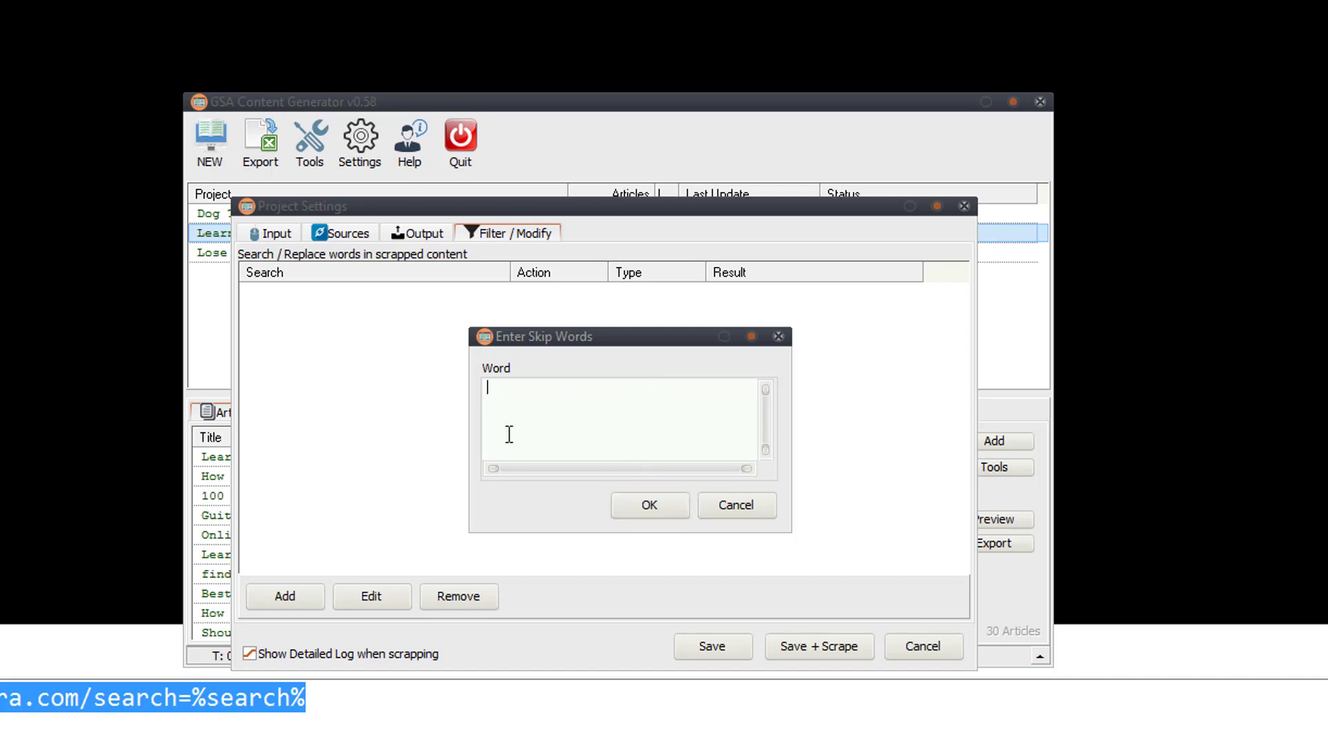
left_click(735, 507)
Create a manual filter rule that searches for "guitar" and replaces it with "drums"
left_click(293, 598)
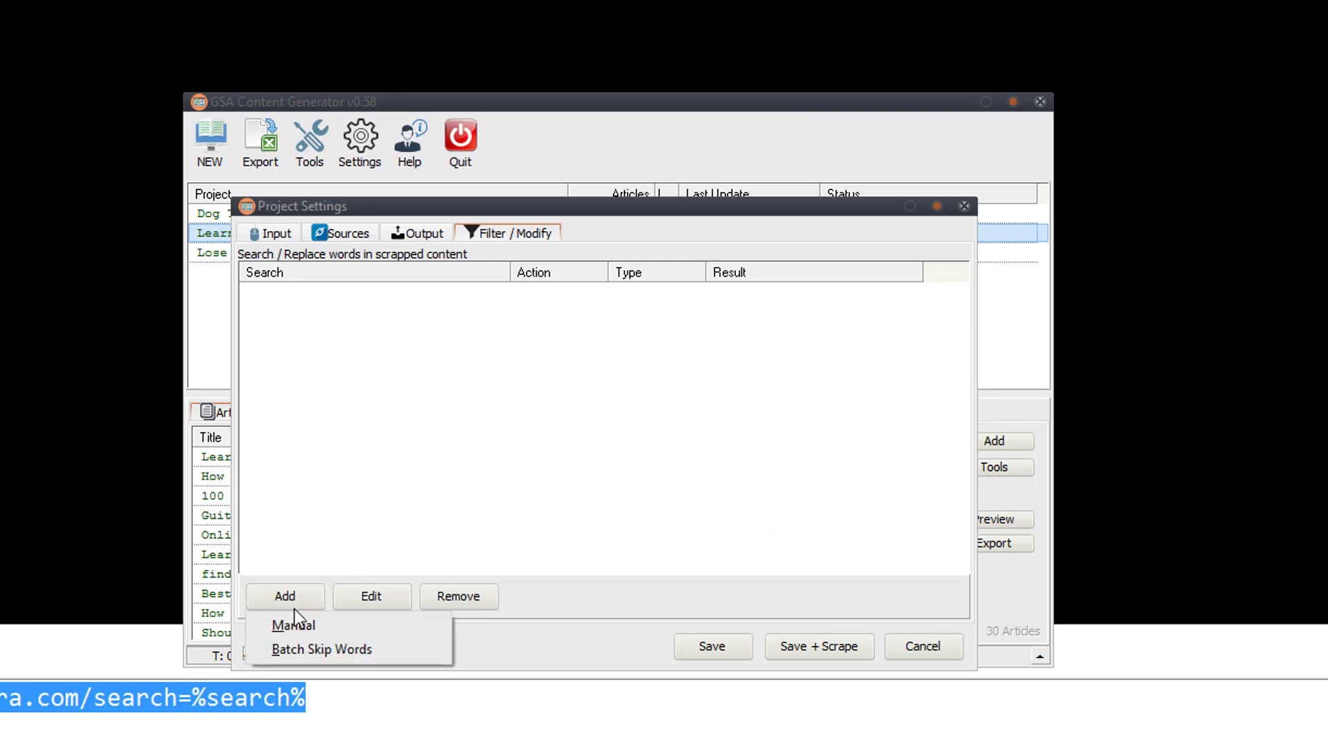
left_click(312, 625)
left_click_drag(531, 271, 506, 314)
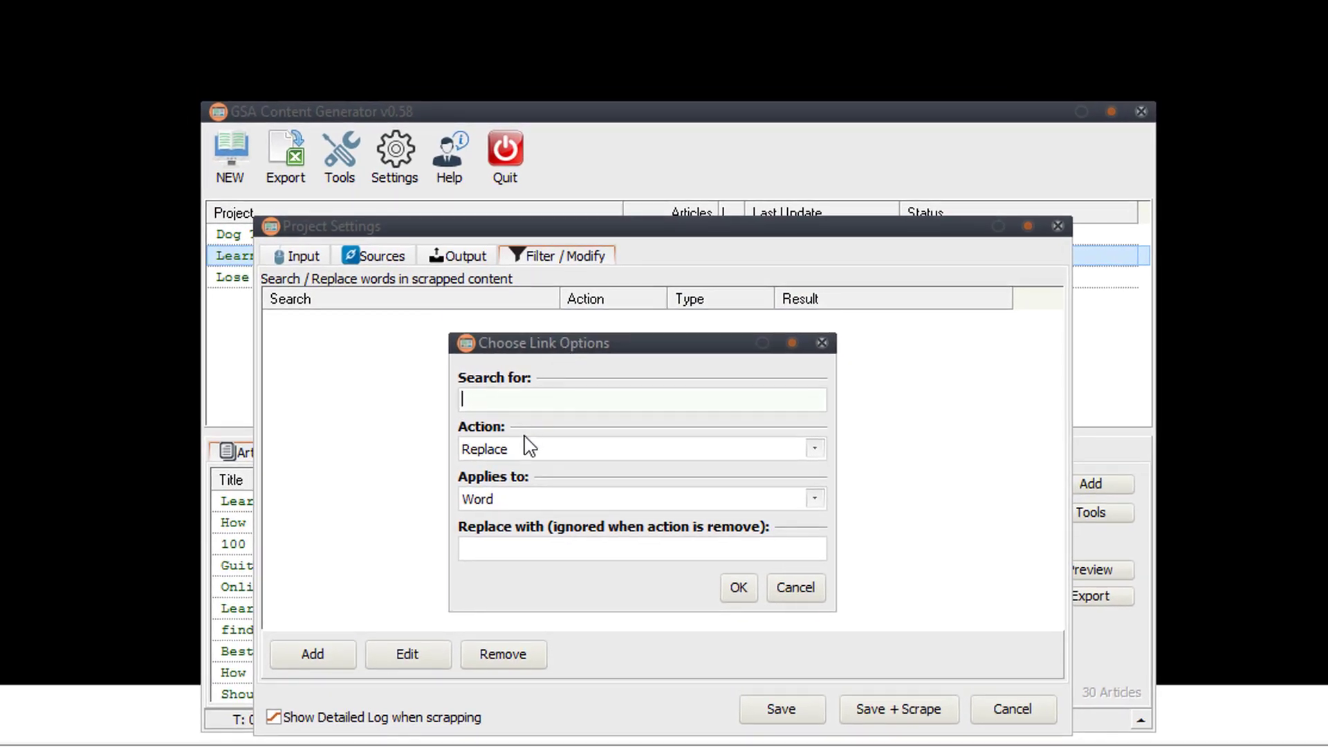
left_click(529, 448)
left_click(532, 442)
left_click(570, 400)
left_click(531, 449)
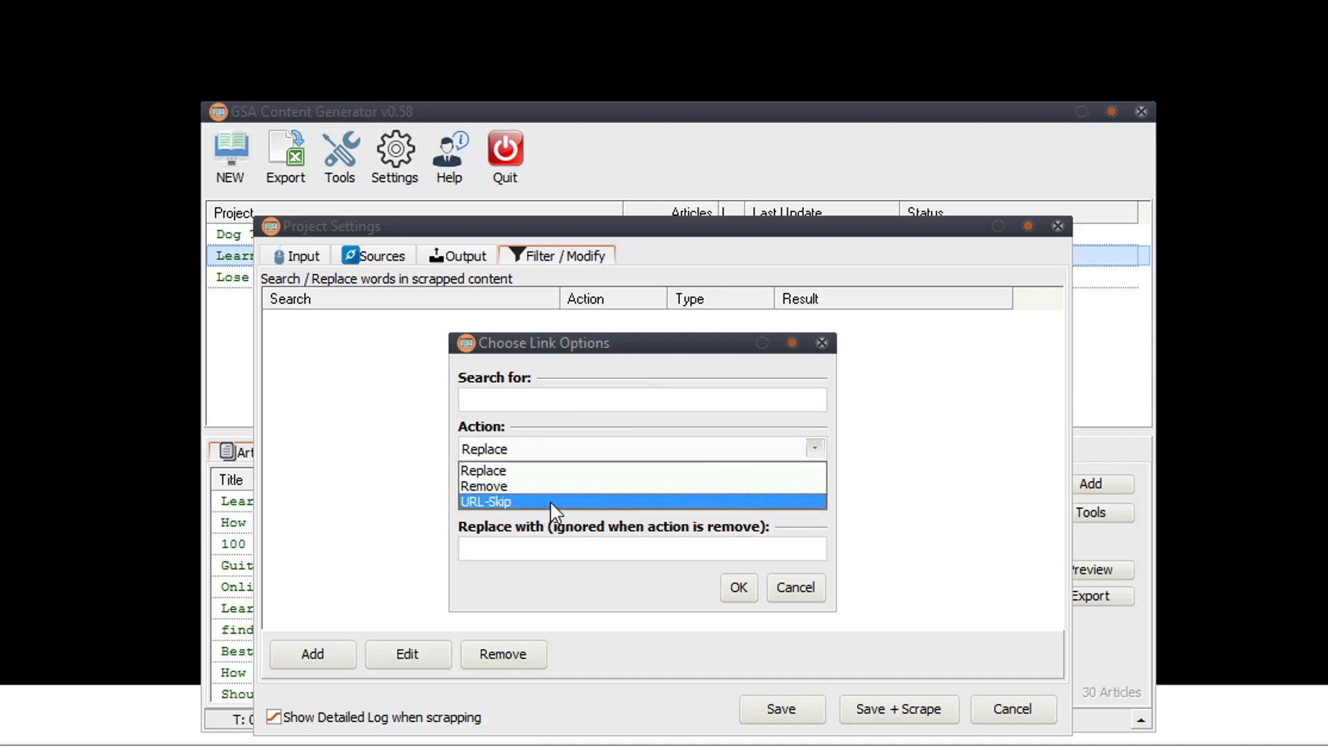
left_click(581, 446)
left_click(571, 405)
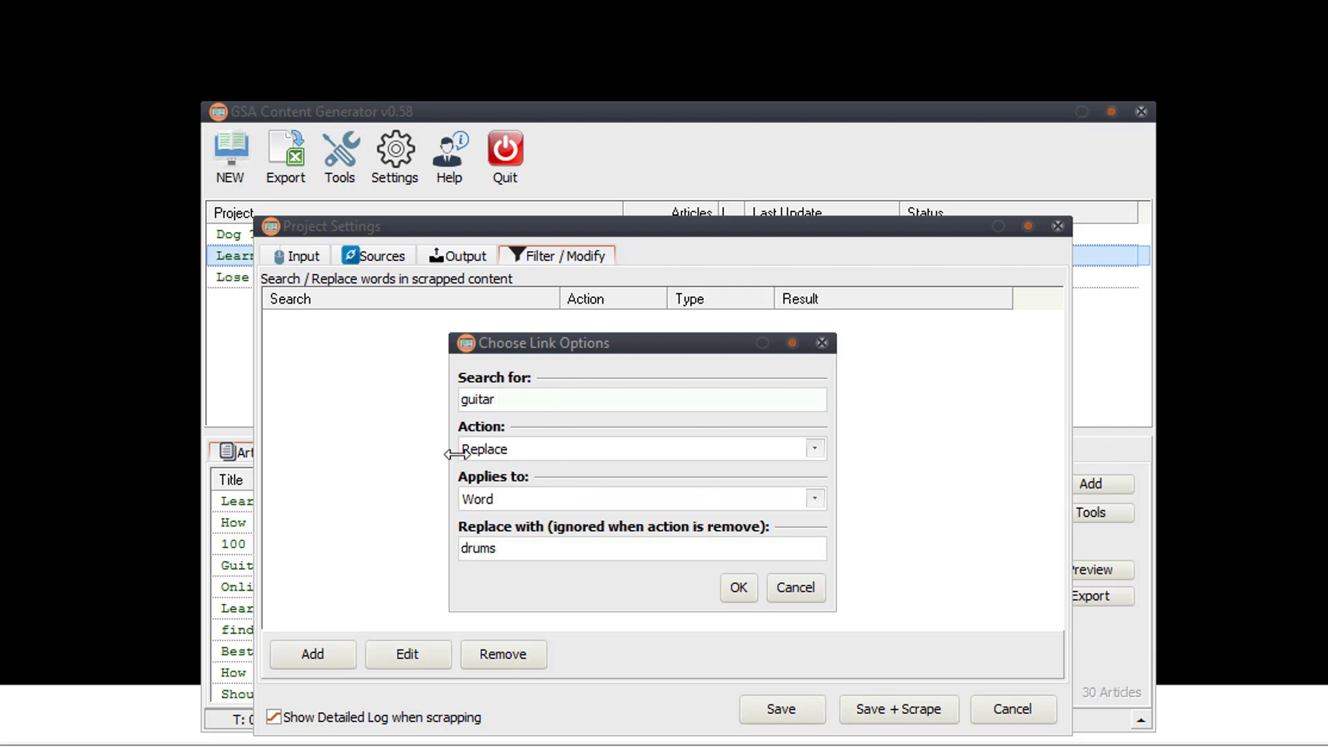
Check the rule's action and scope choices, keep Replace and Word, and add the rule to the filter list
double_click(497, 508)
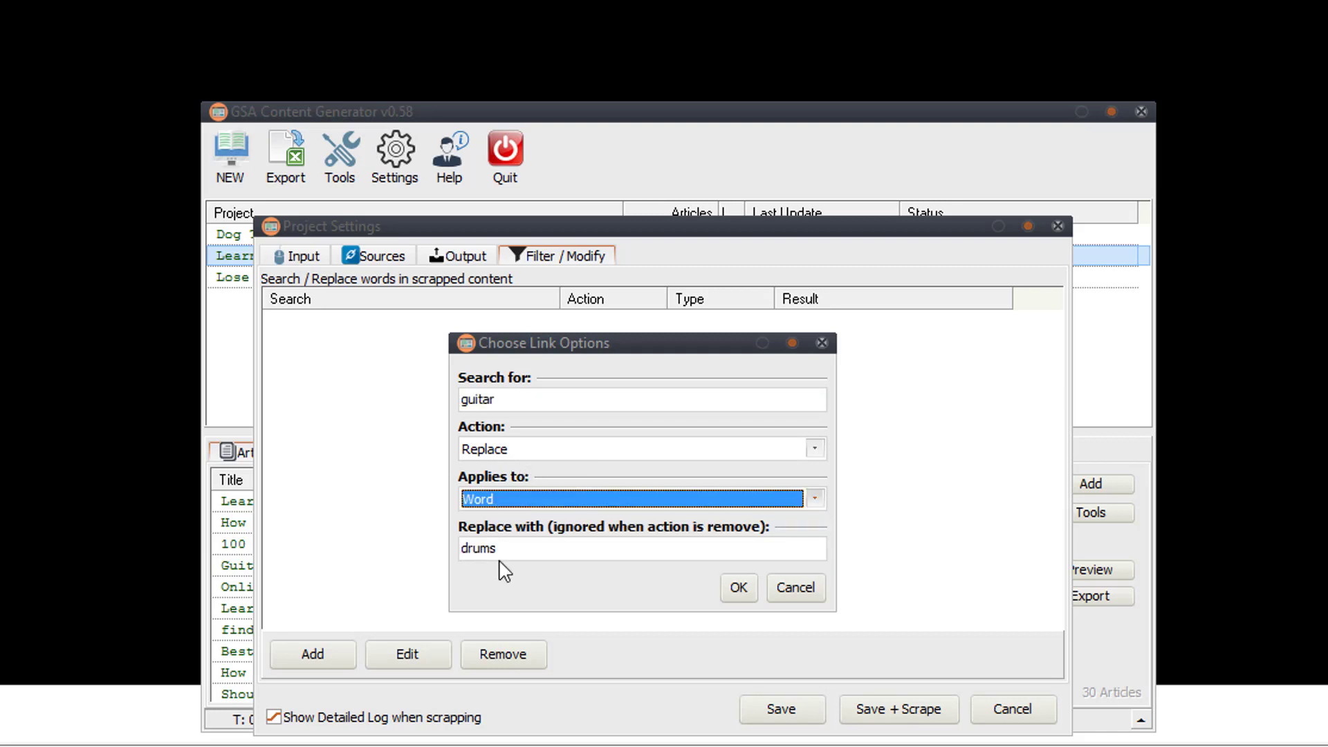
left_click(538, 555)
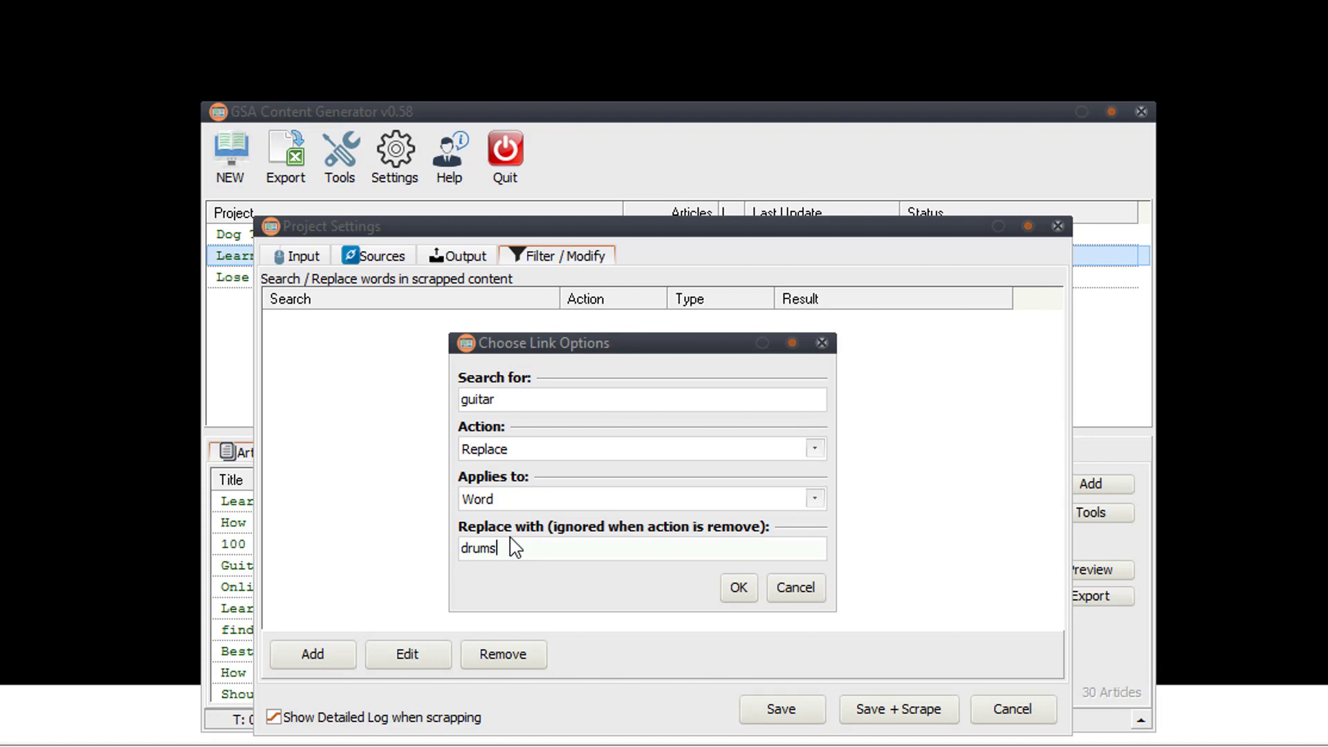
left_click(543, 449)
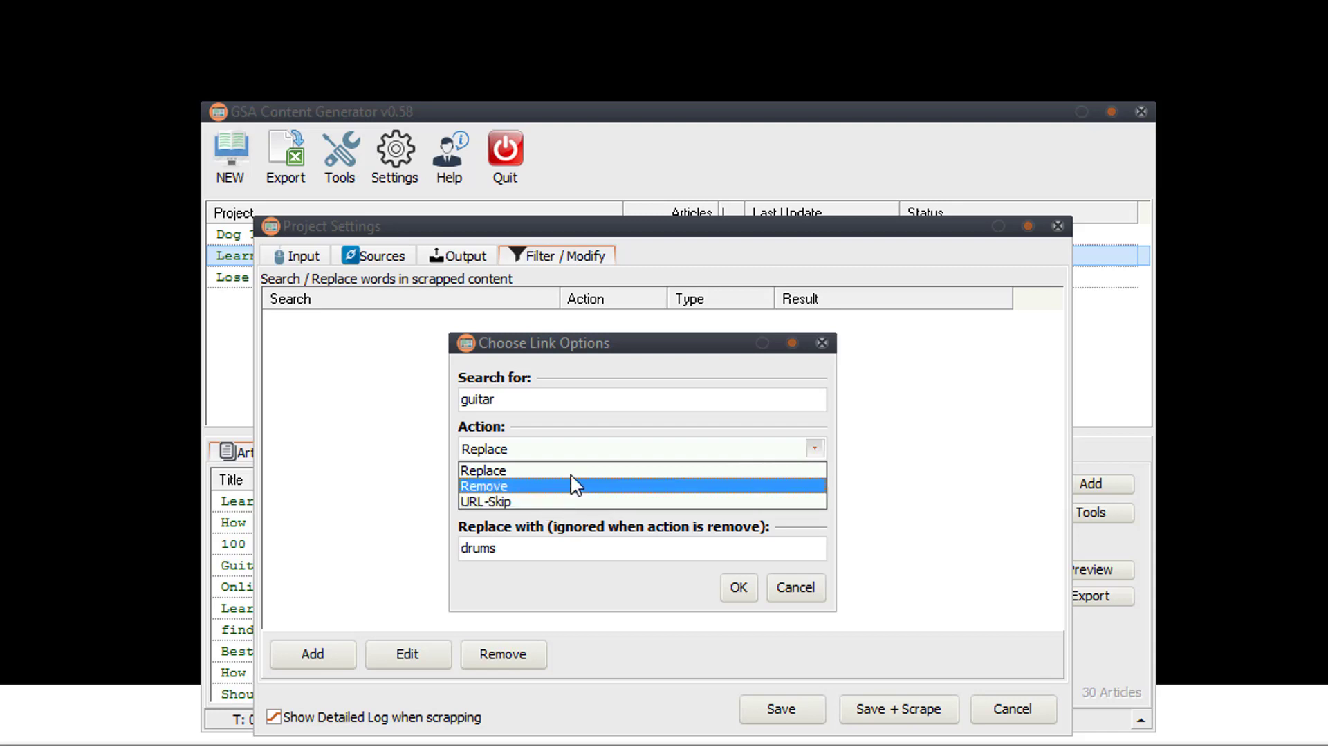
left_click(515, 470)
left_click(515, 498)
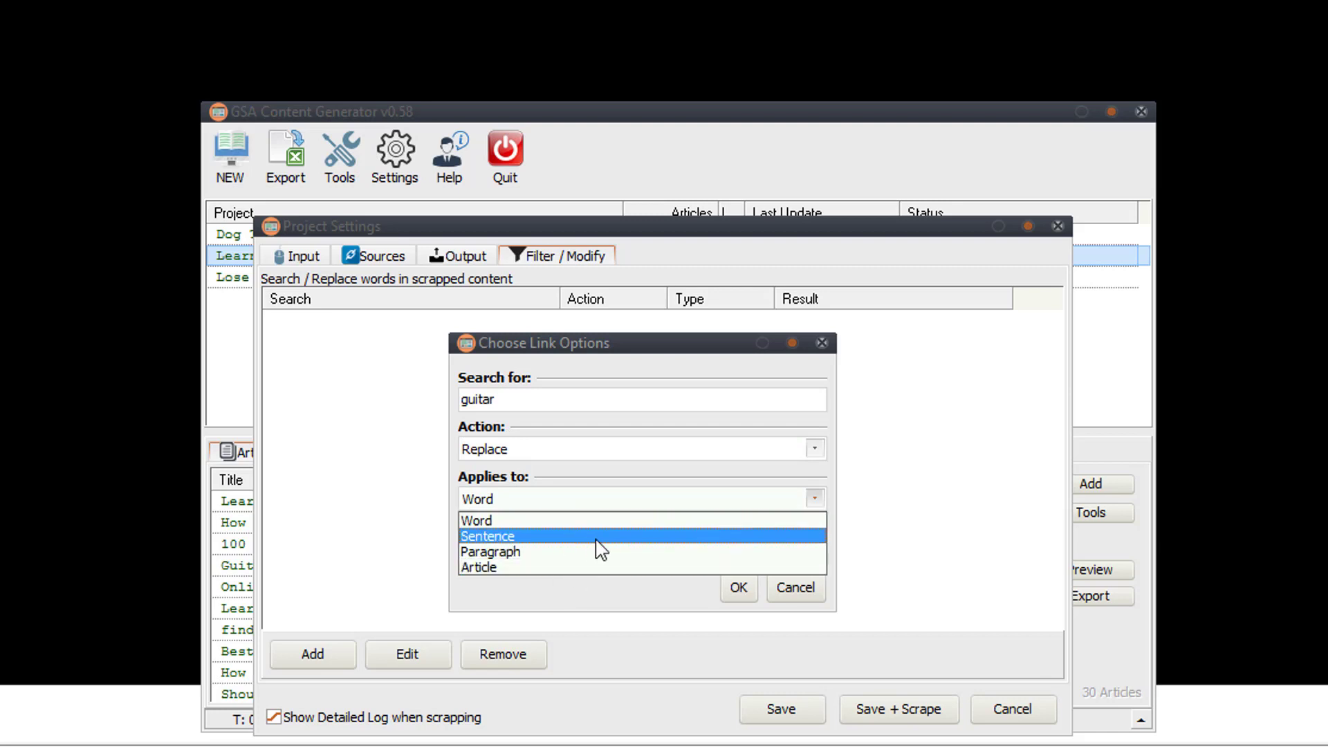
left_click(612, 495)
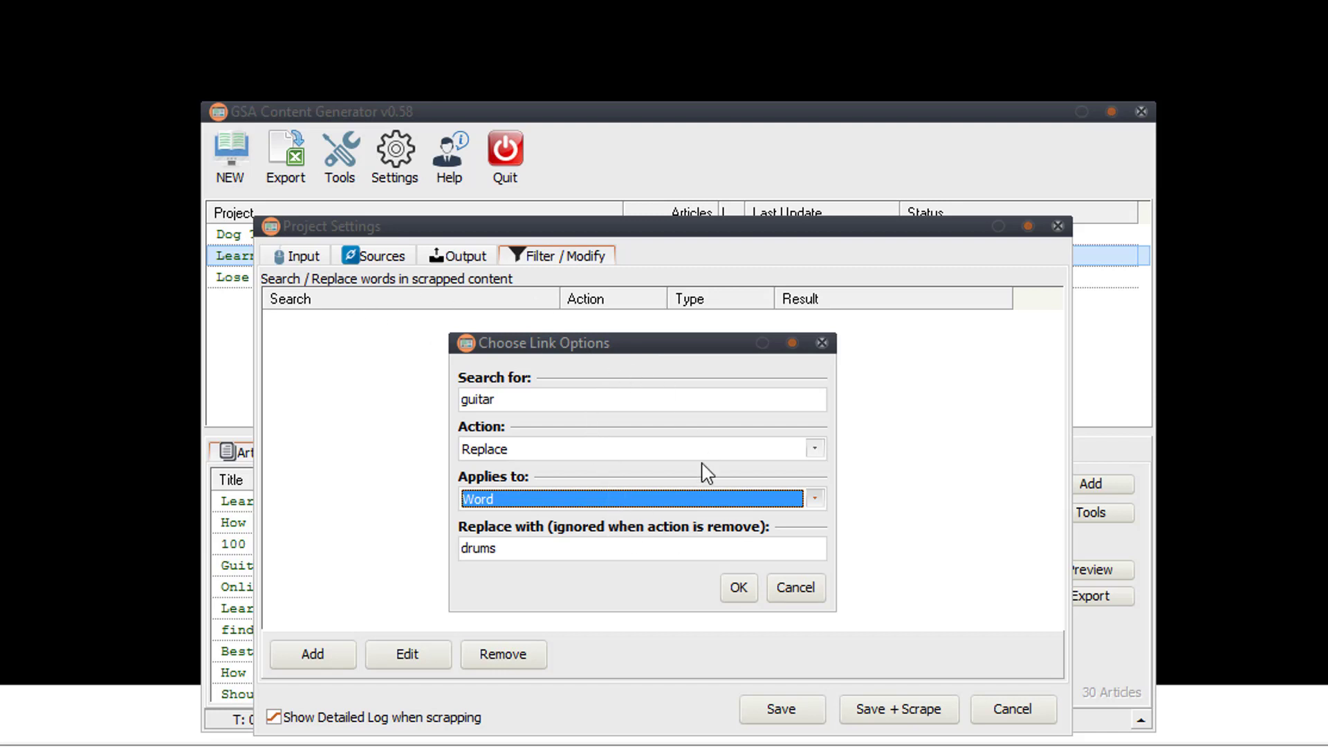
left_click(737, 587)
left_click(407, 325)
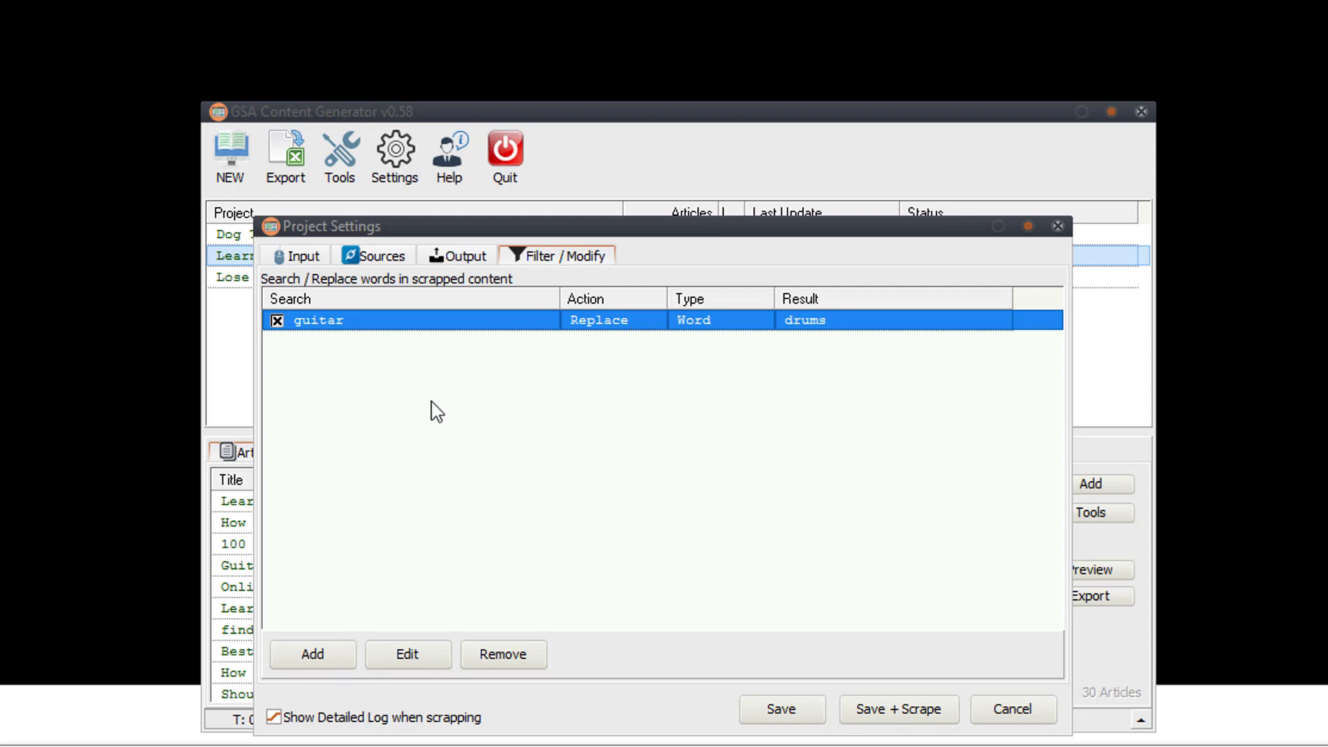
left_click(409, 393)
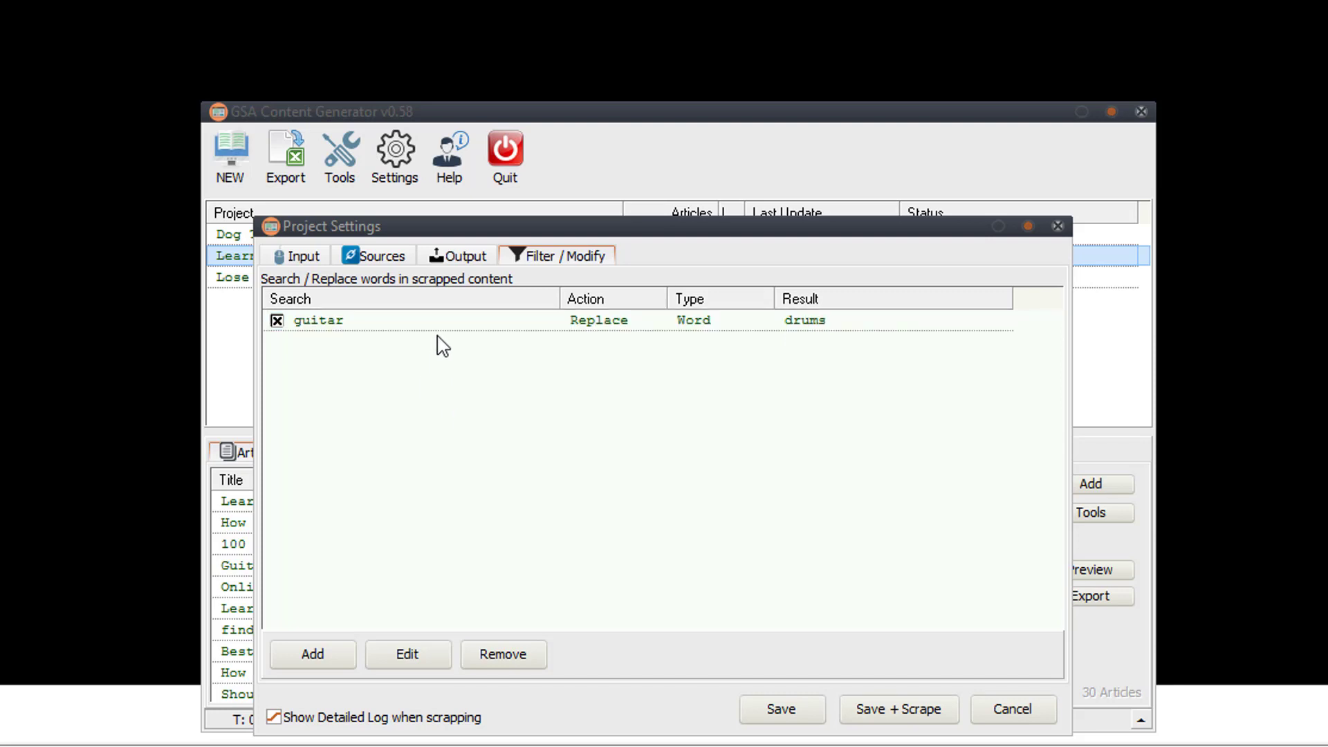
Review the filter's add options and the project's input, source, output and filter settings, and cancel the project settings
left_click(321, 654)
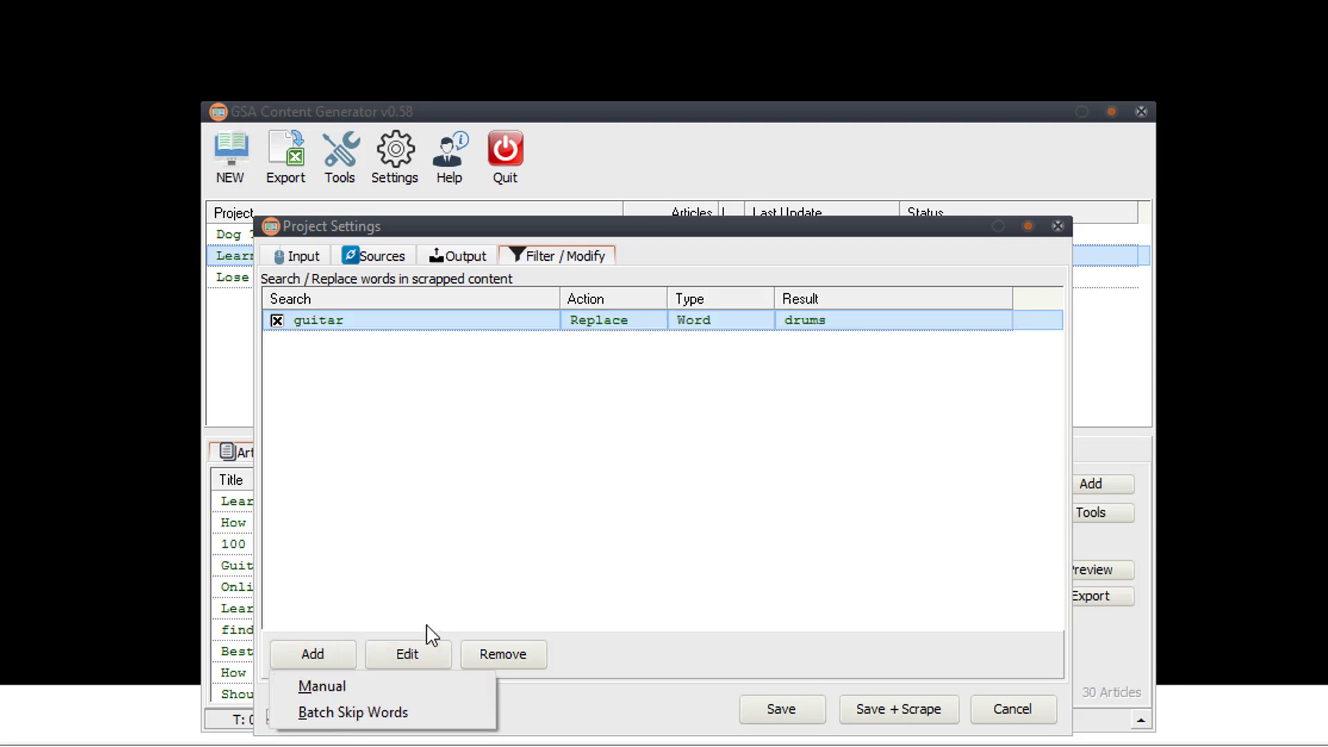
left_click(450, 484)
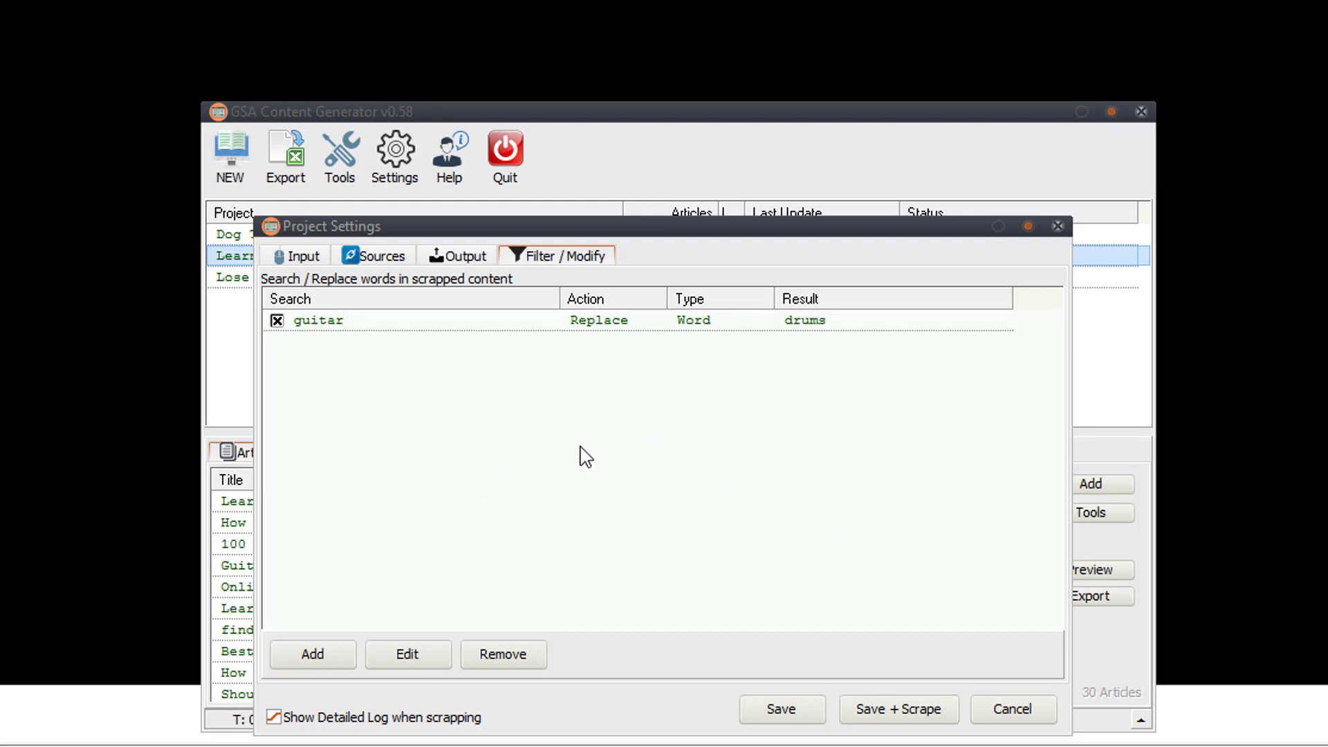
left_click(294, 263)
left_click(349, 261)
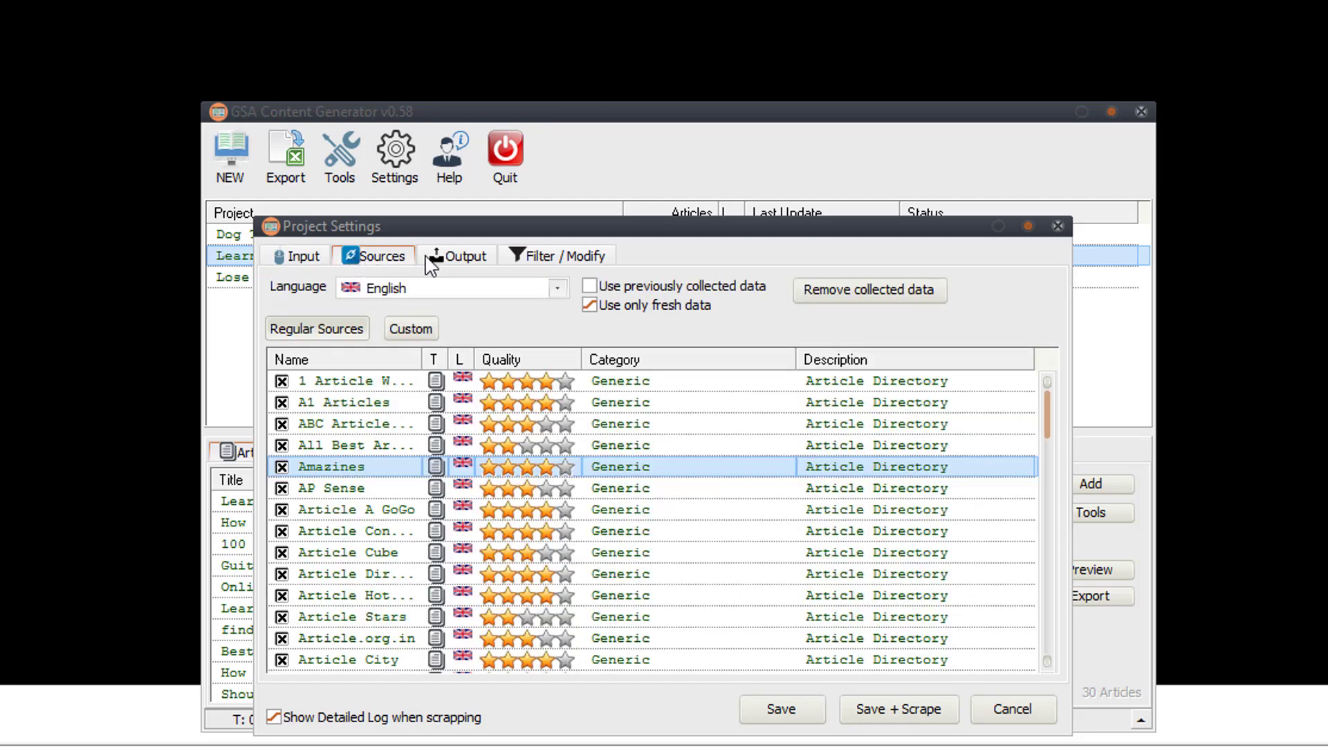
left_click(297, 259)
left_click(456, 259)
left_click(533, 254)
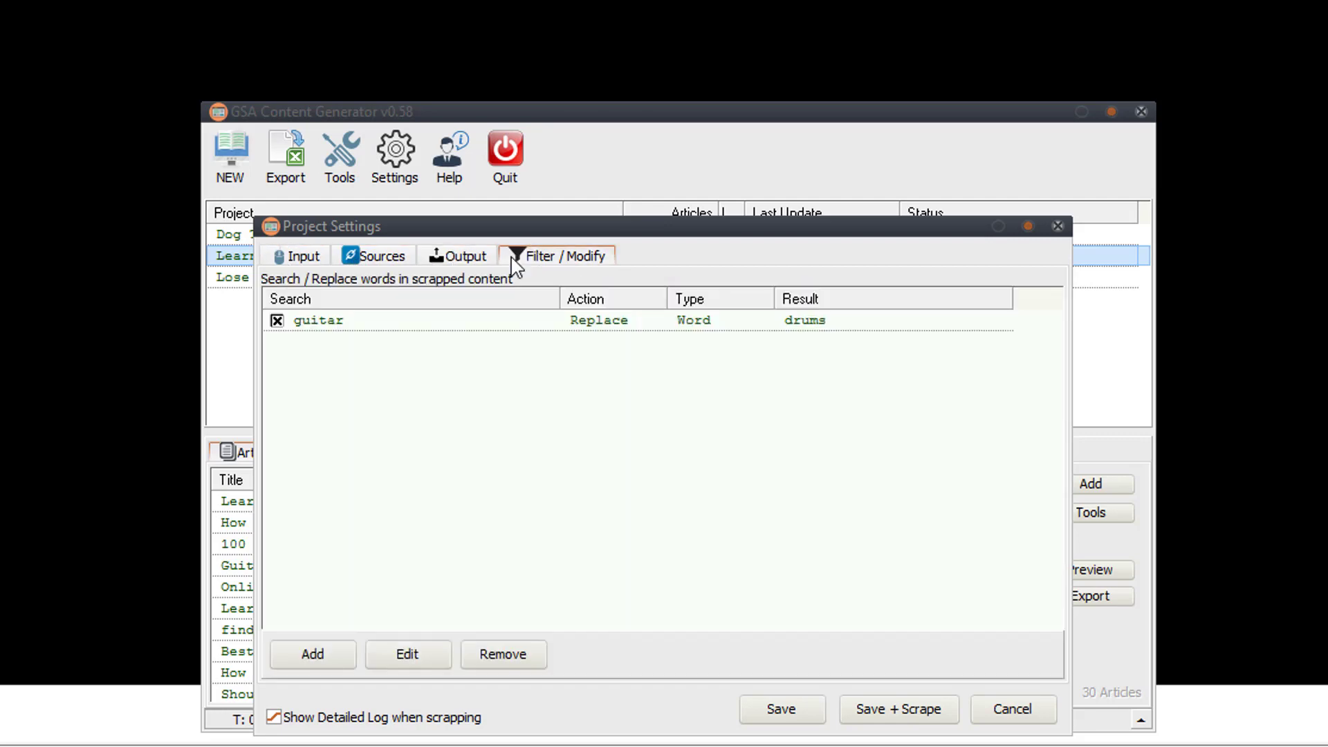
left_click(297, 270)
left_click(358, 258)
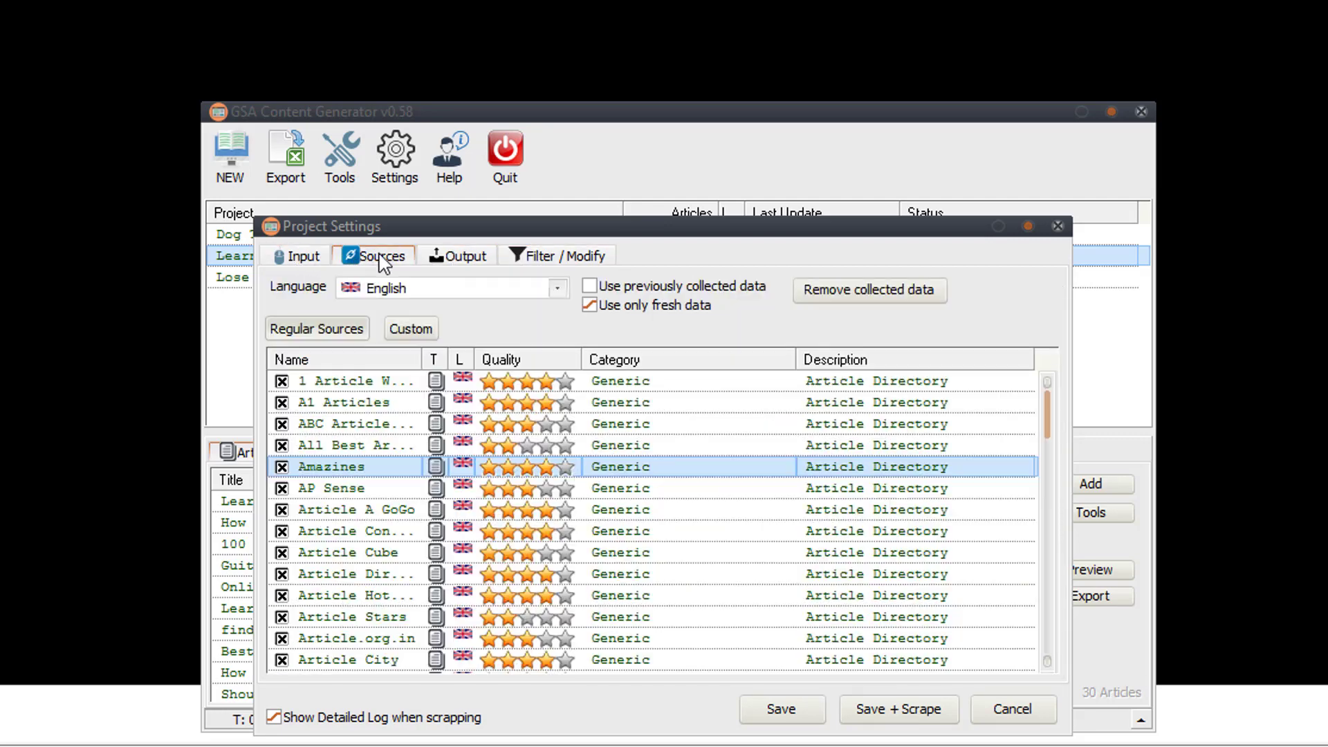
left_click(315, 266)
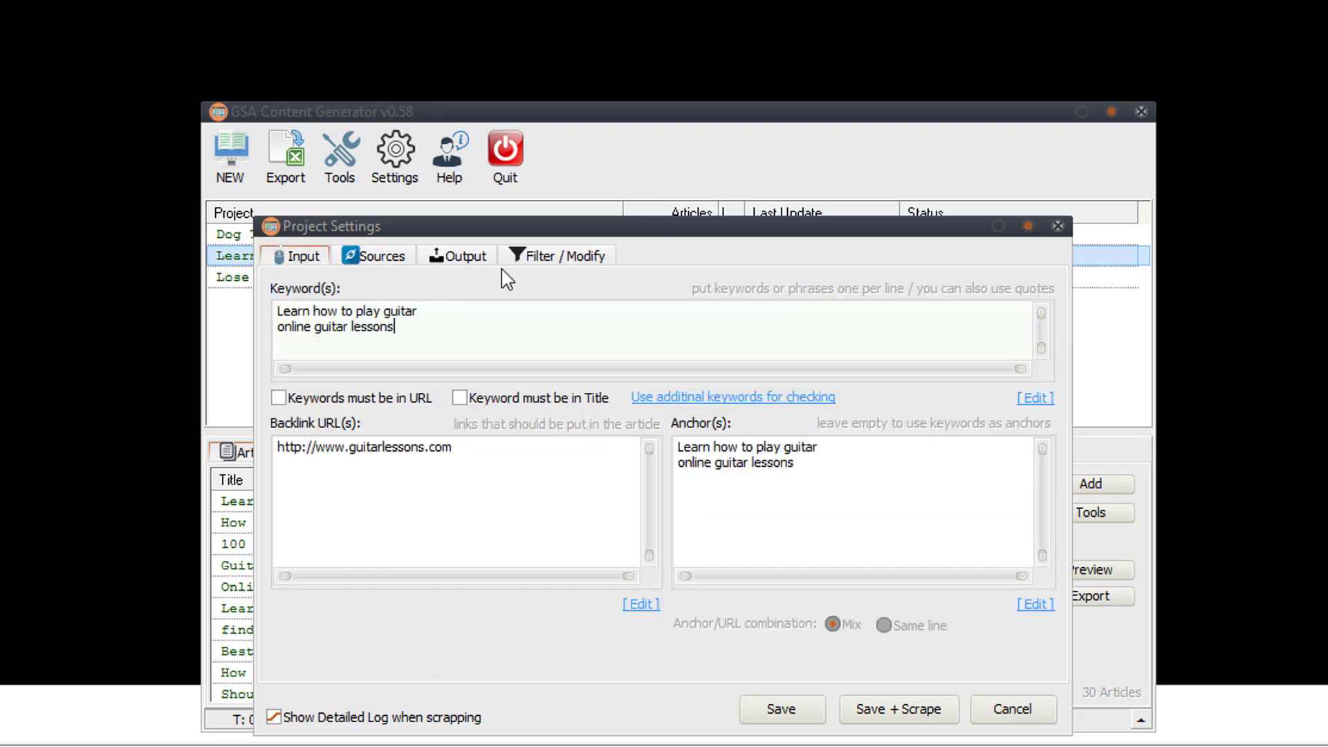
left_click(551, 258)
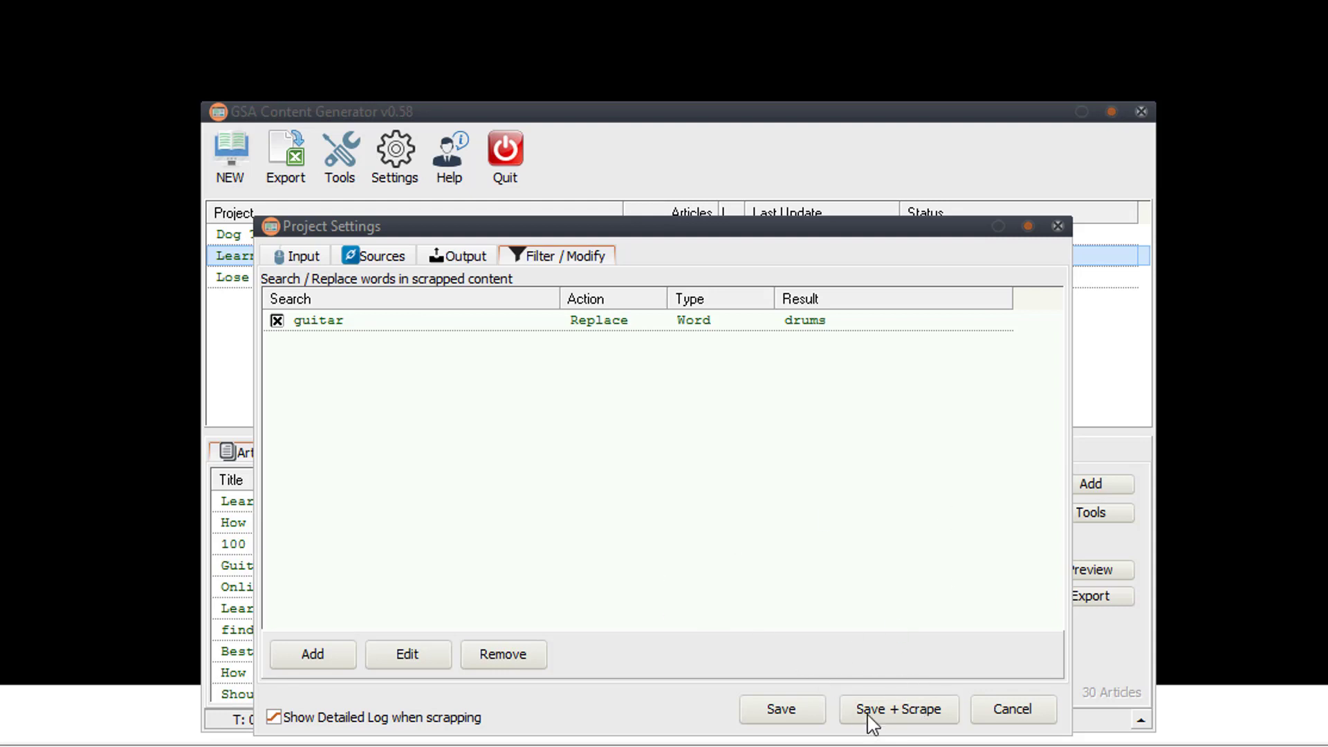
left_click(993, 710)
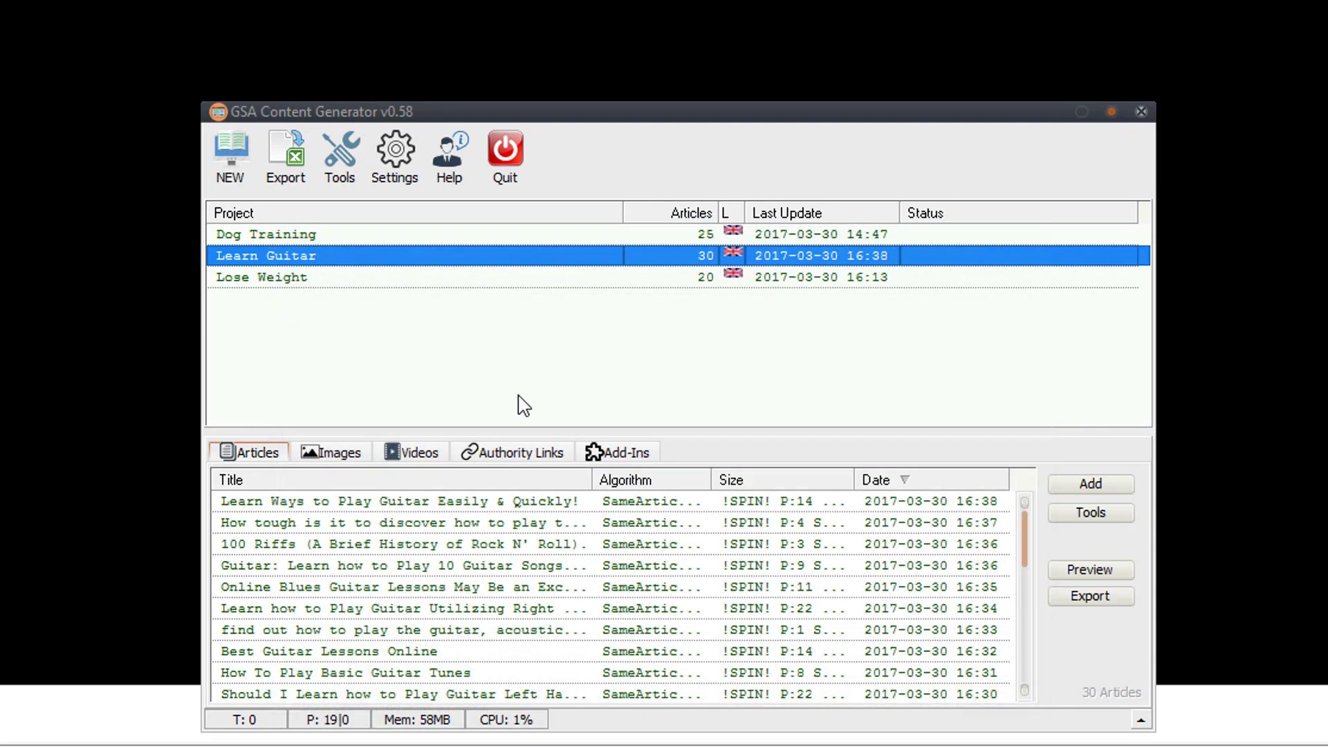
Duplicate the Learn Guitar project as "Learn Guitar (copy)" without its articles, keeping images, videos, authority links and collected data
right_click(429, 255)
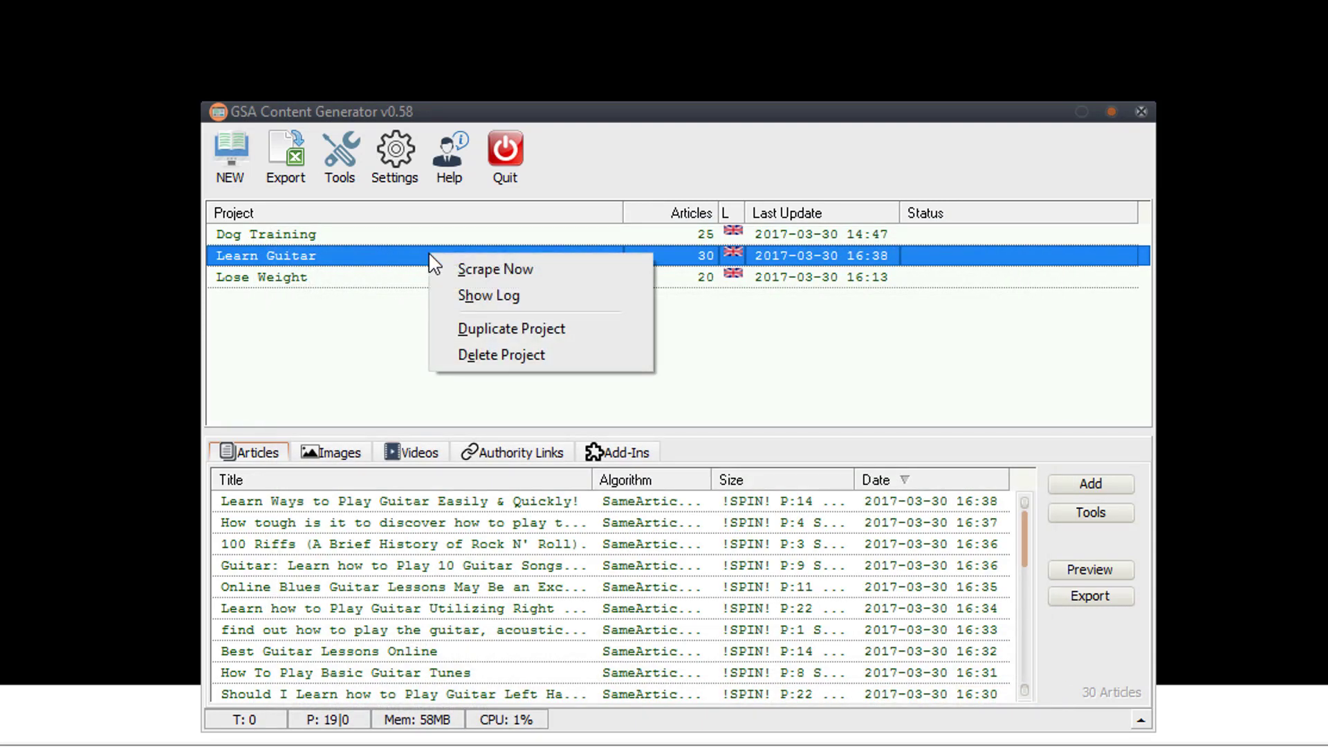
left_click(451, 325)
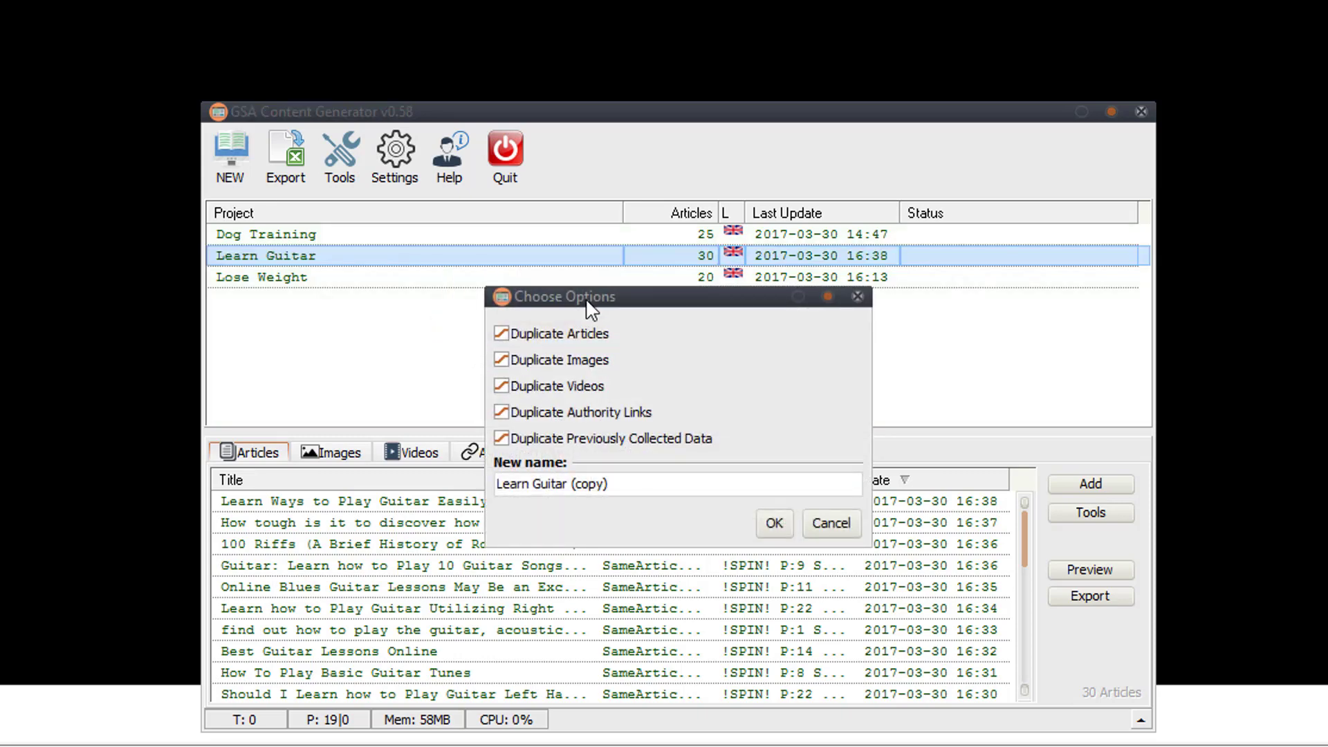
left_click_drag(589, 308, 505, 281)
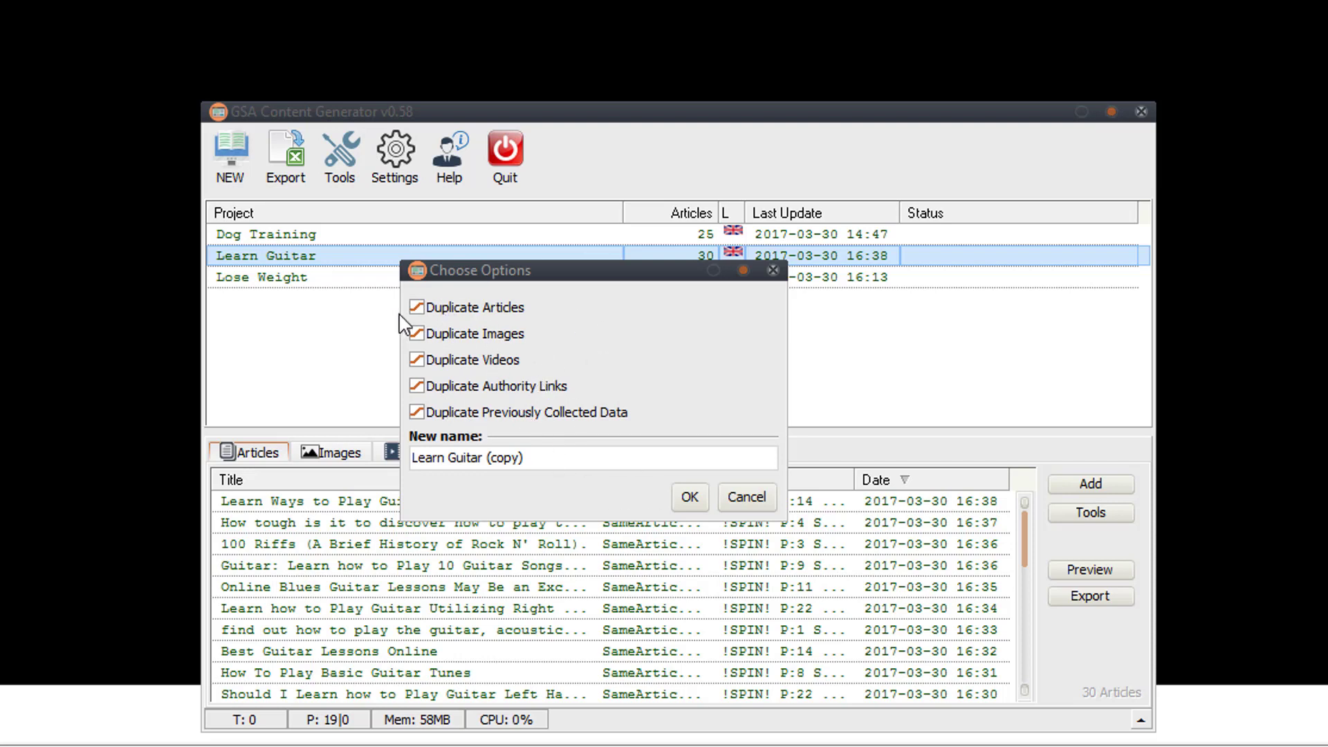
left_click(418, 308)
left_click(685, 498)
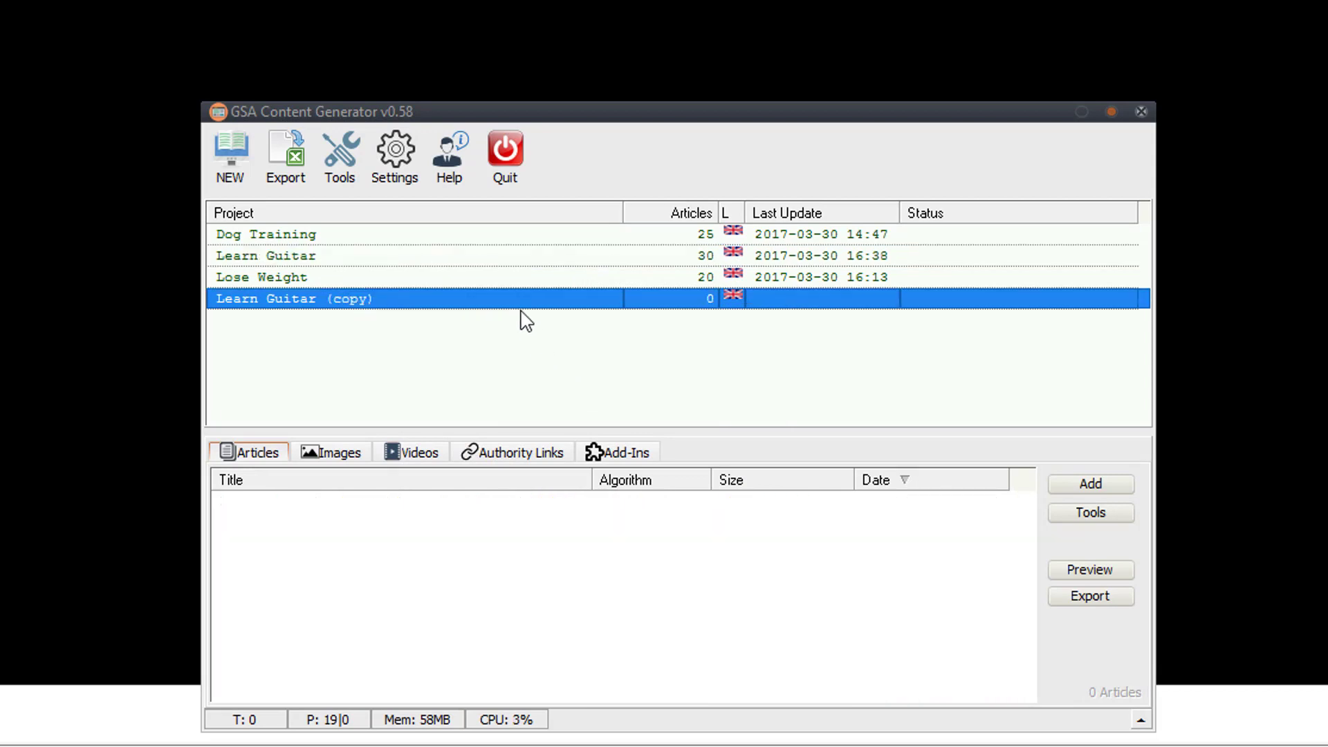
Open the settings of the Learn Guitar (copy) project, save them and start scraping its articles
double_click(430, 311)
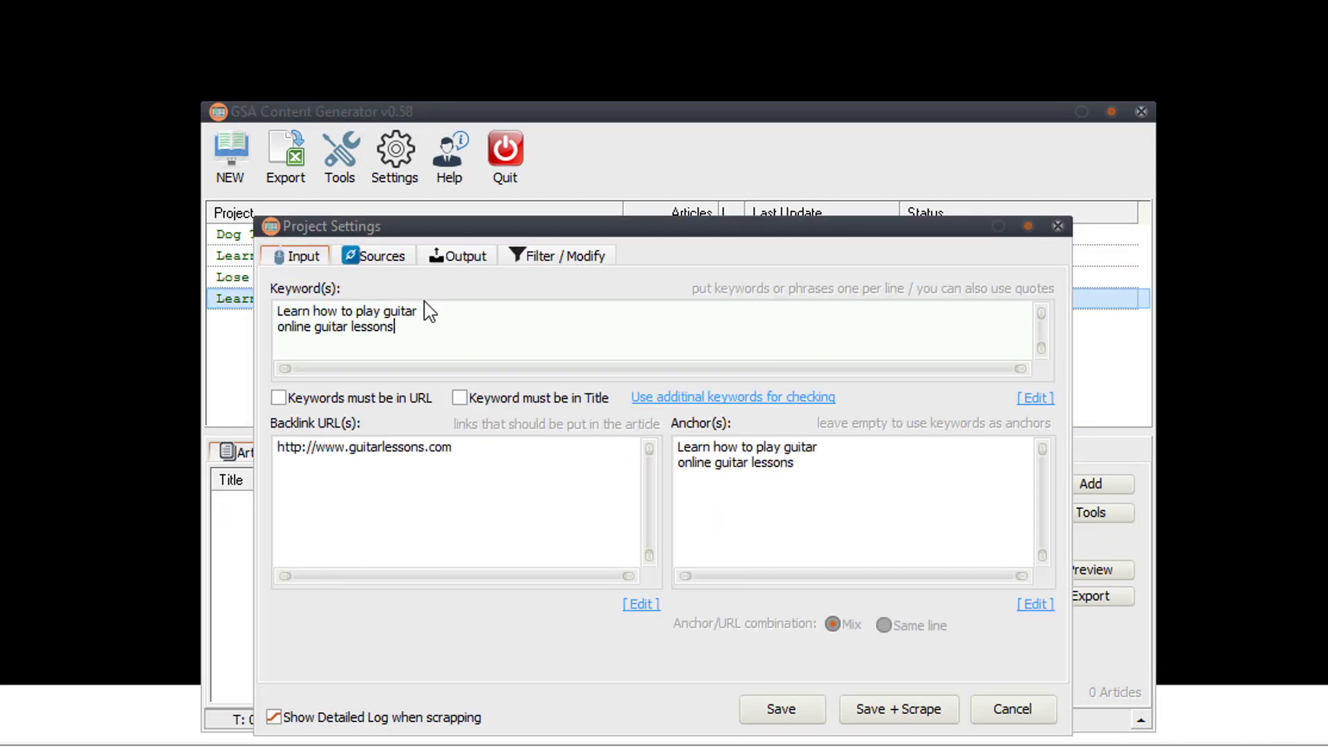
left_click(885, 709)
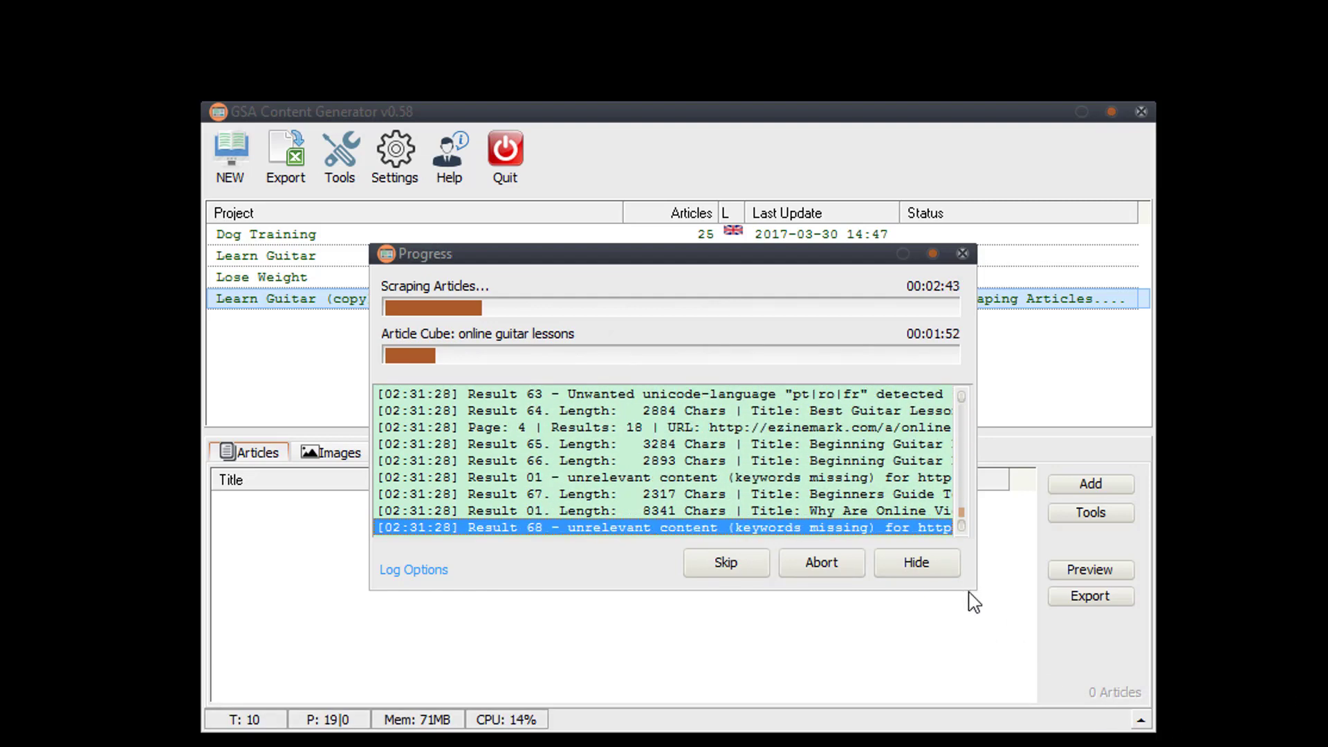
left_click_drag(973, 581, 1221, 746)
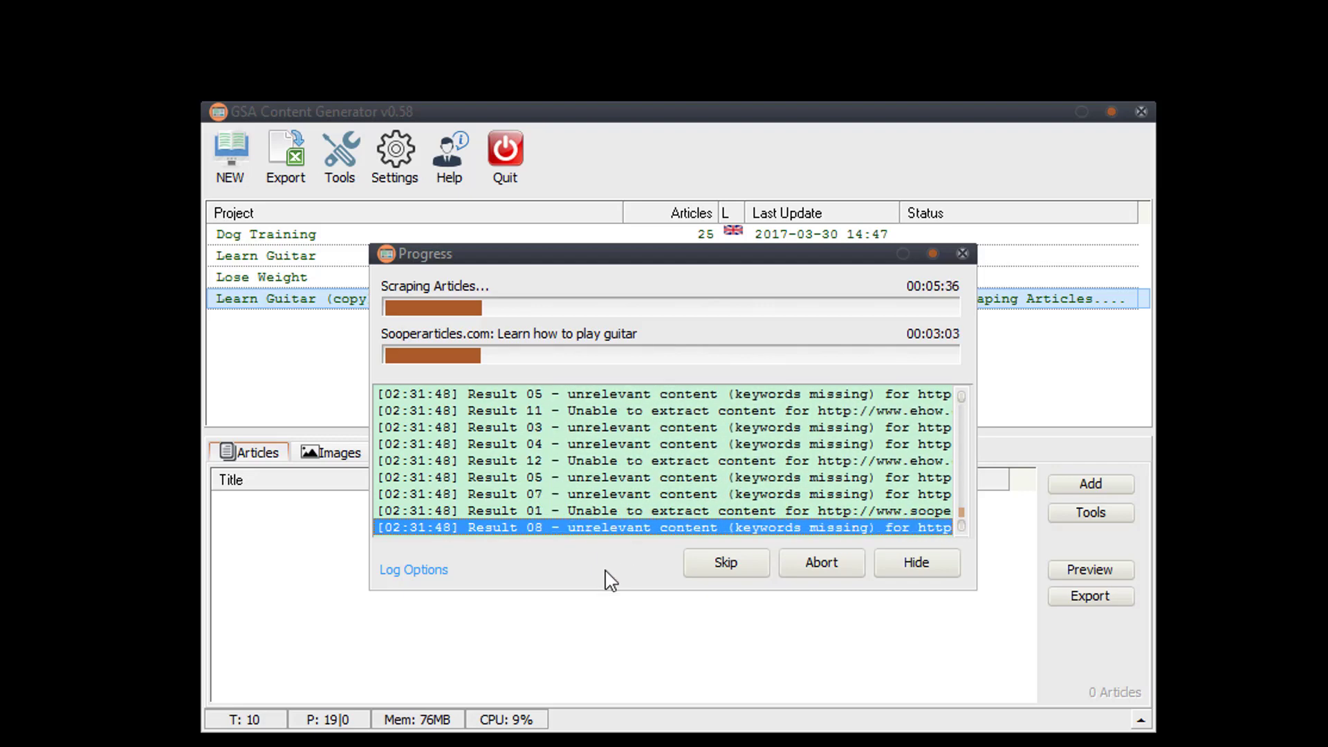
left_click(735, 569)
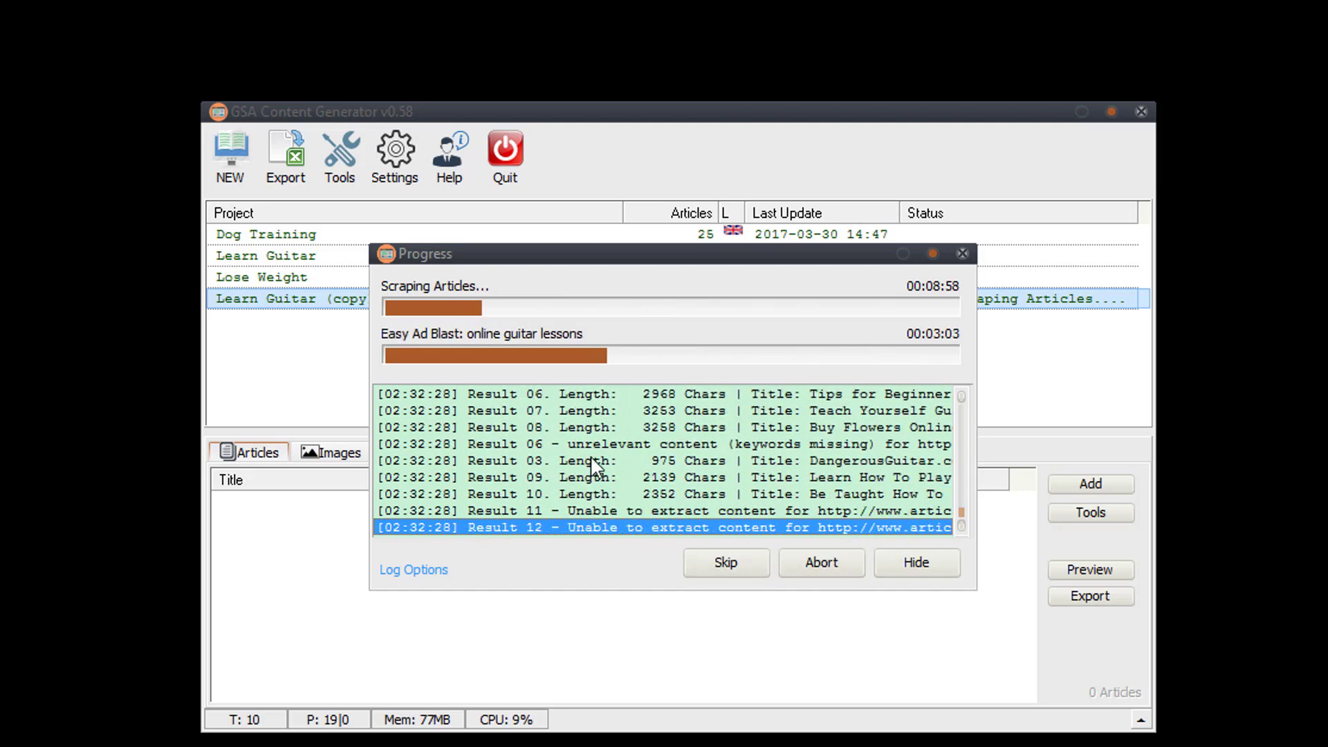
Hide the scraping progress window, reopen it twice from the Learn Guitar (copy) project to check the log, and hide it again
left_click(916, 563)
left_click(953, 367)
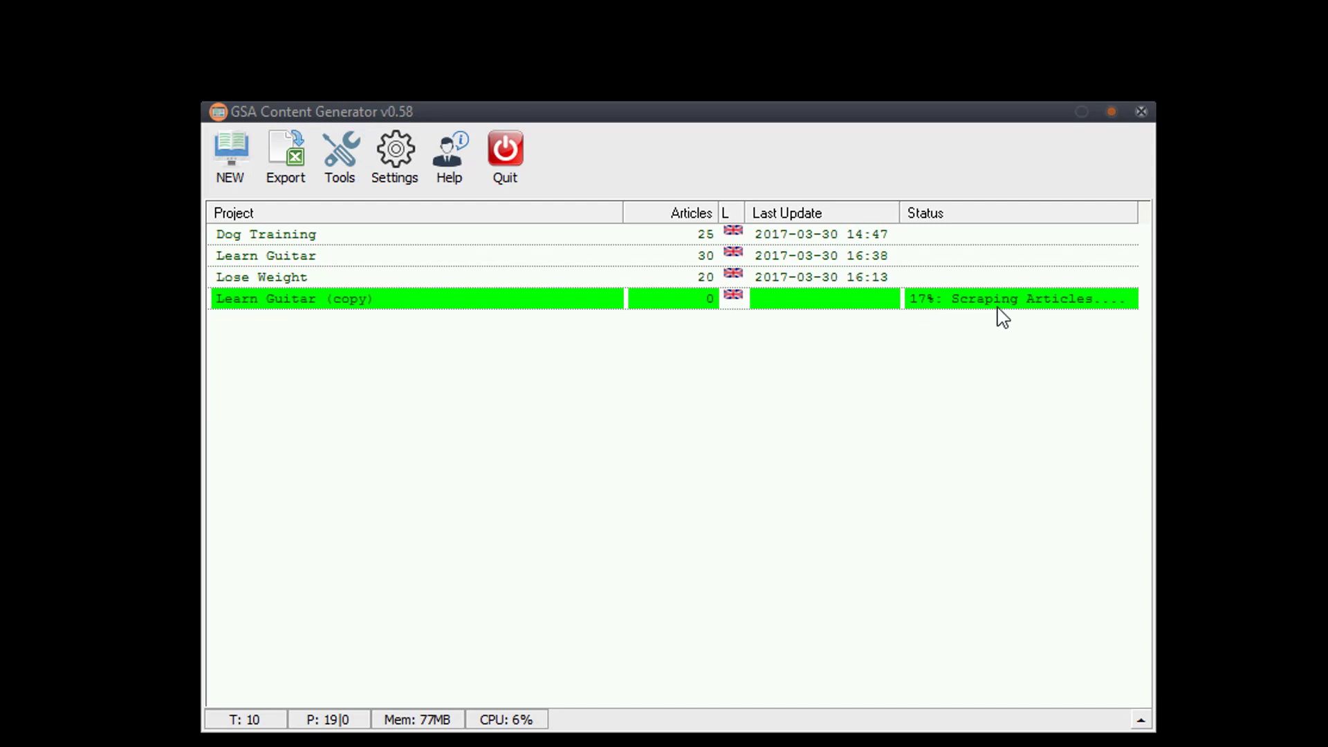
double_click(563, 304)
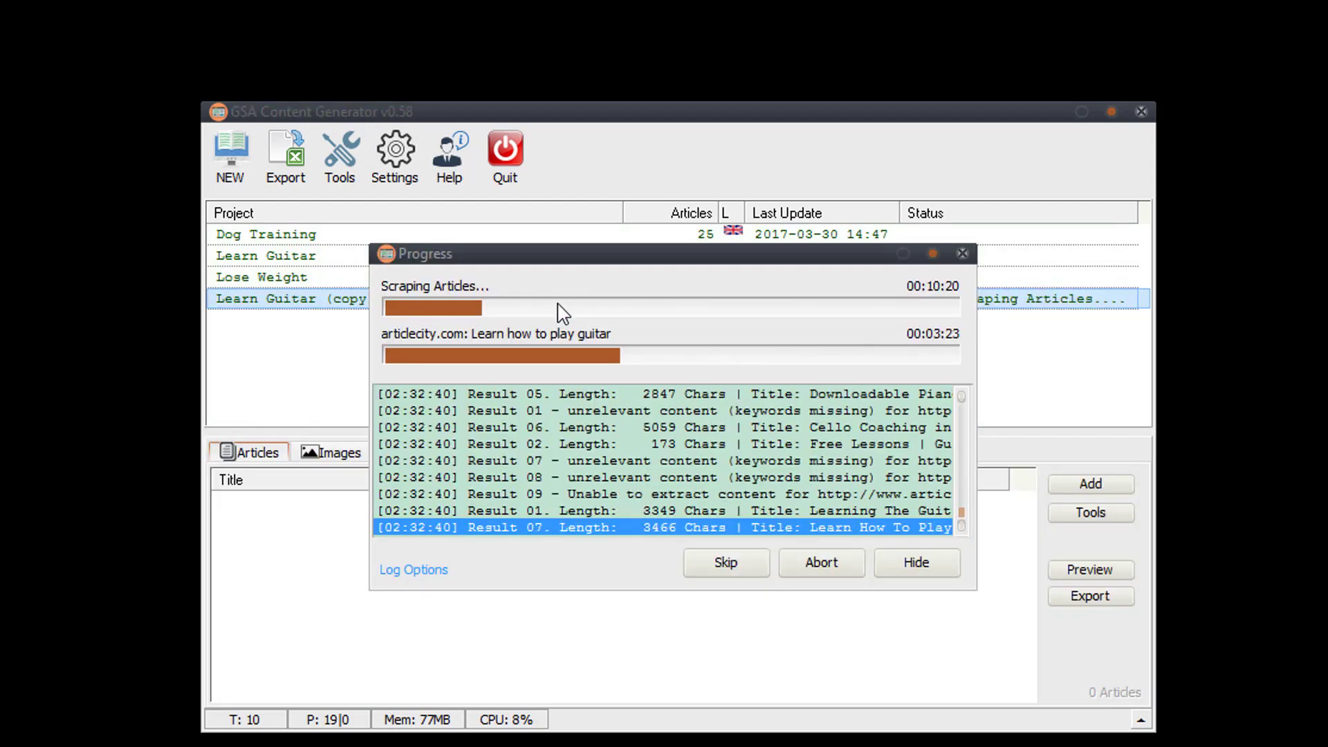
left_click(886, 557)
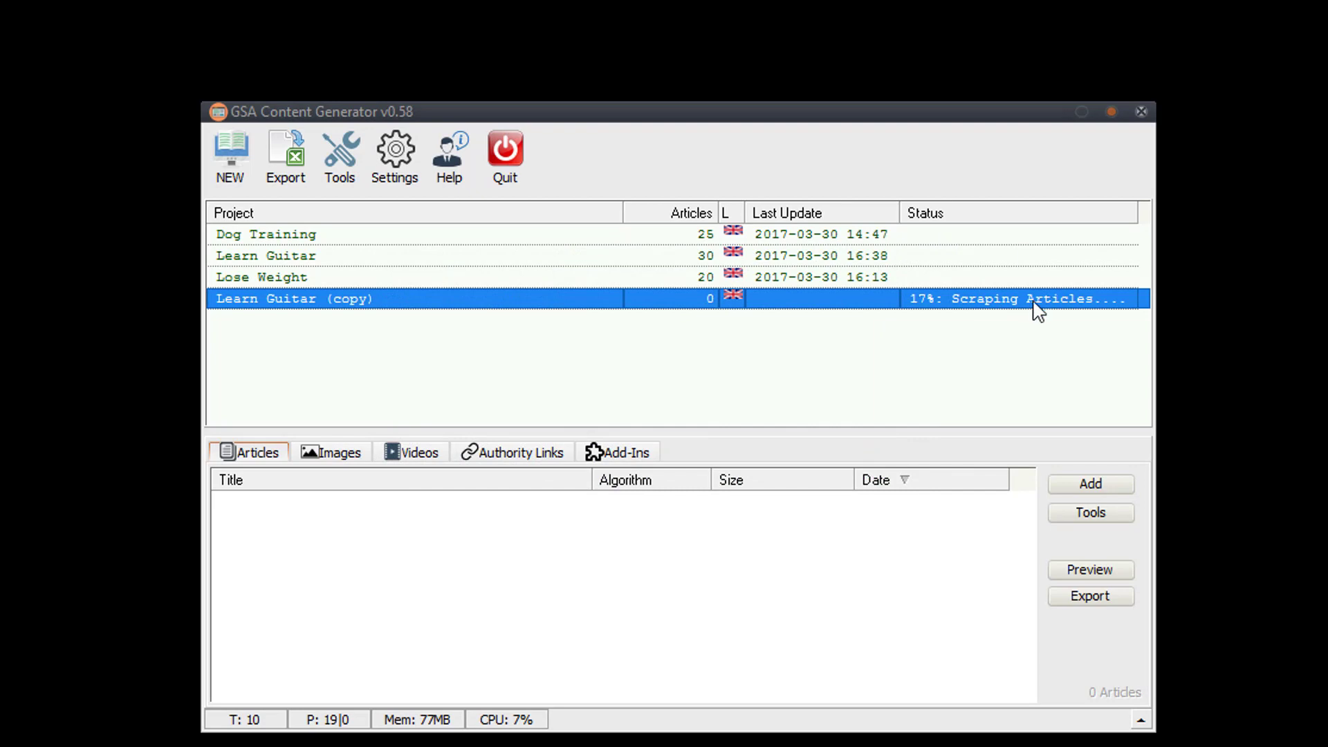
double_click(419, 306)
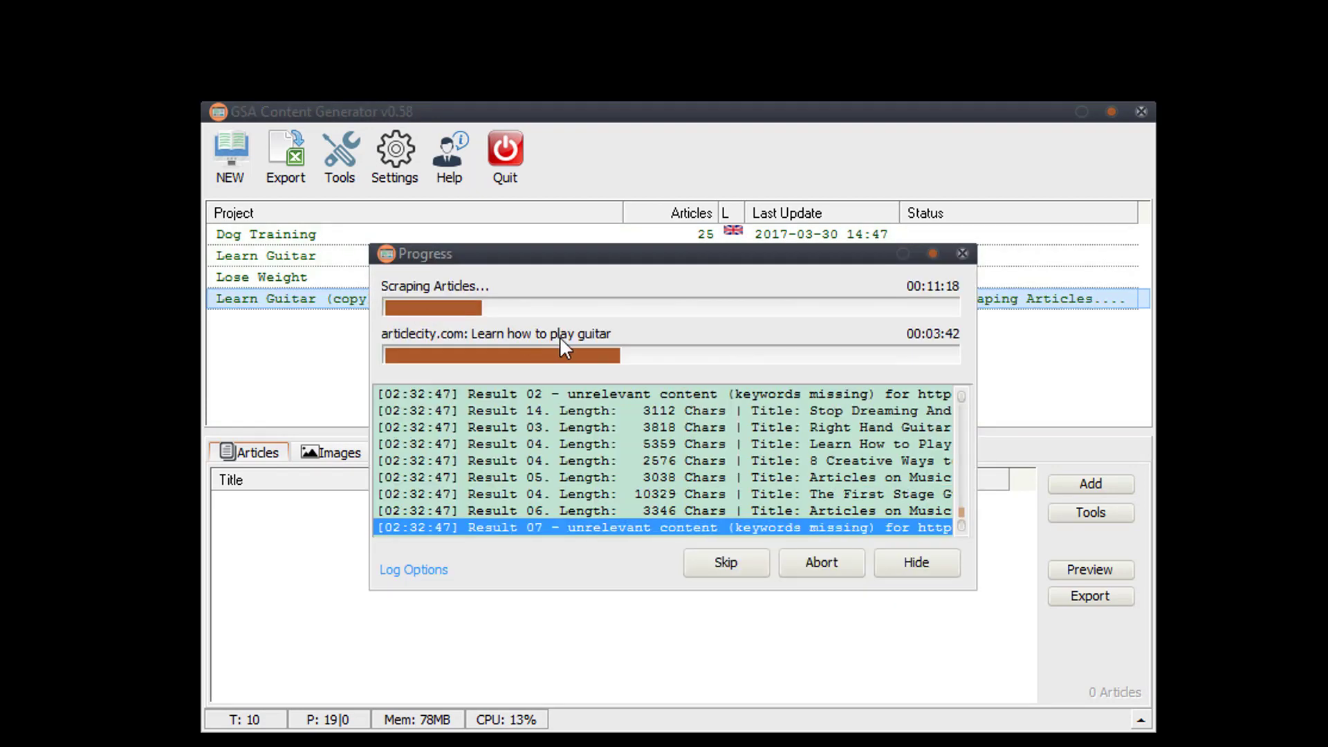
left_click(910, 571)
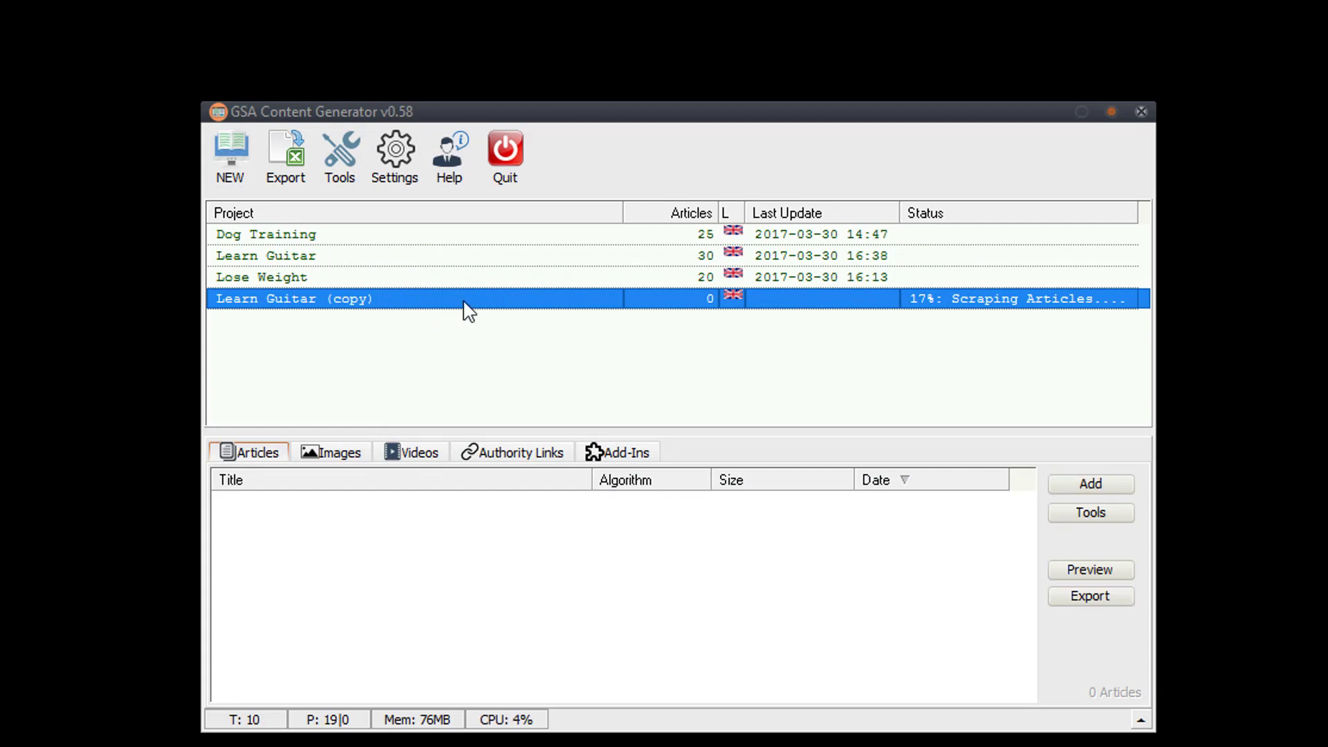
List the Learn Guitar project's articles and widen the Algorithm column to show the full uniqueness entries
left_click(437, 256)
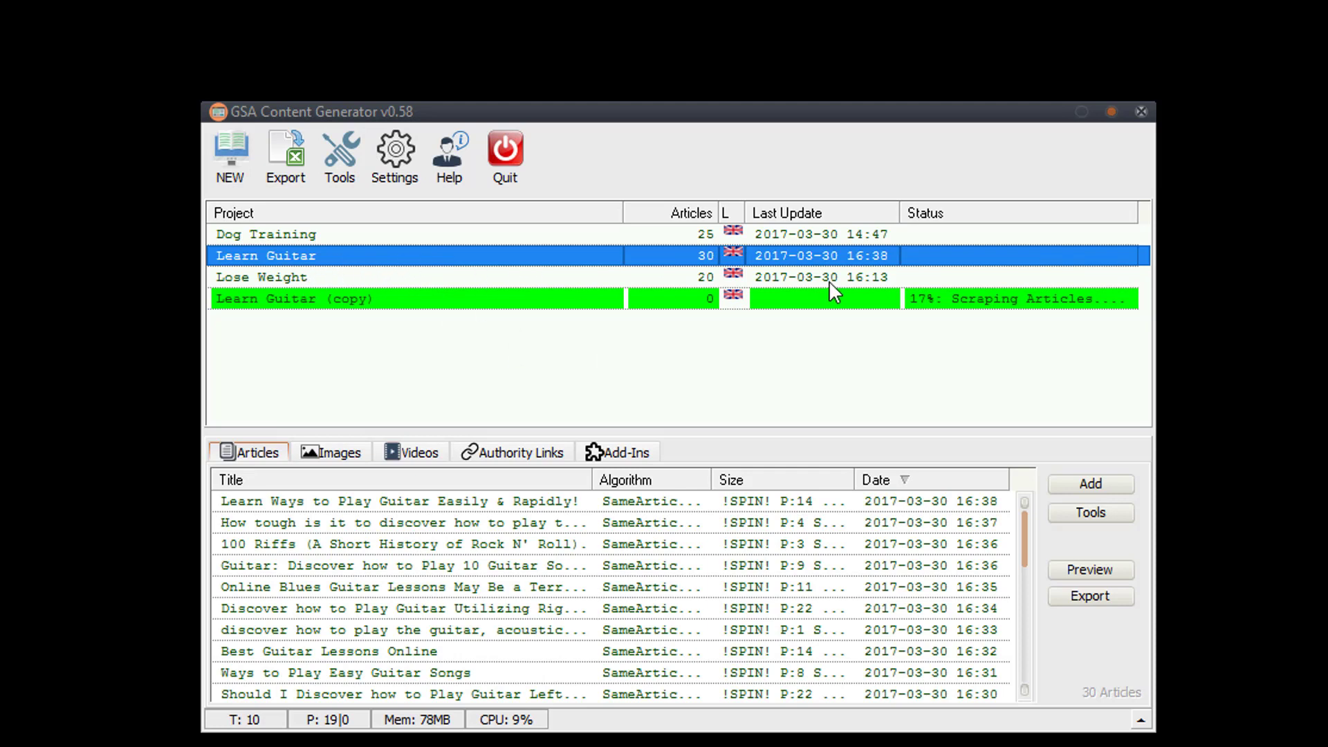
left_click(257, 456)
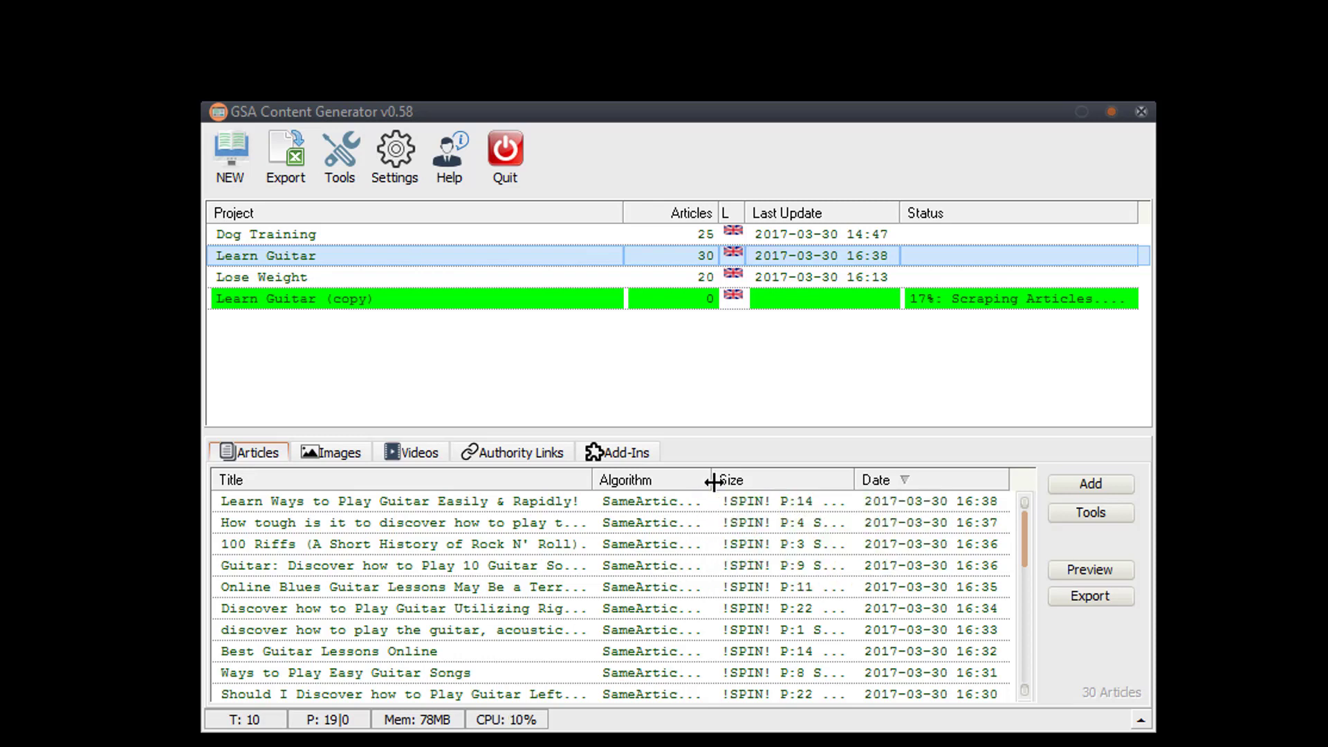
left_click_drag(713, 485, 894, 502)
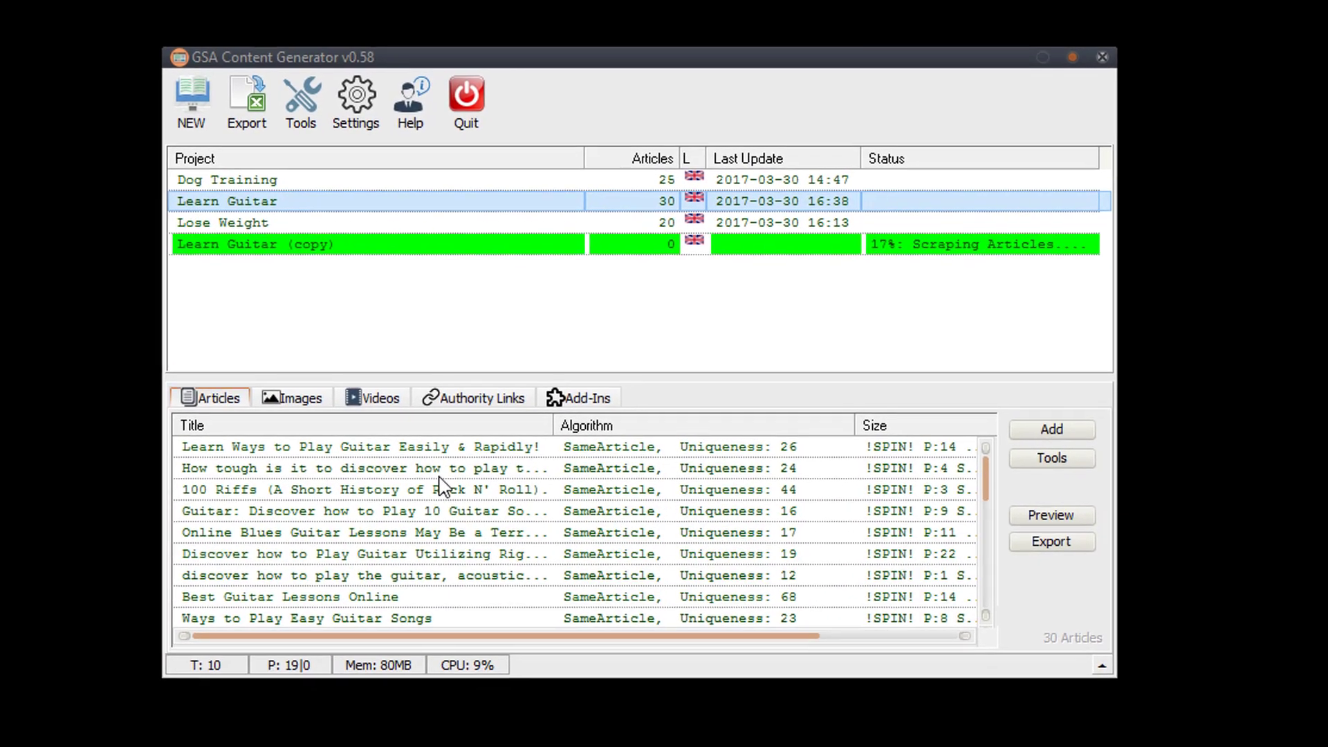
Show the used source URLs of the second Learn Guitar article, "How tough is it to discover how to play", and close them
right_click(442, 474)
left_click(406, 477)
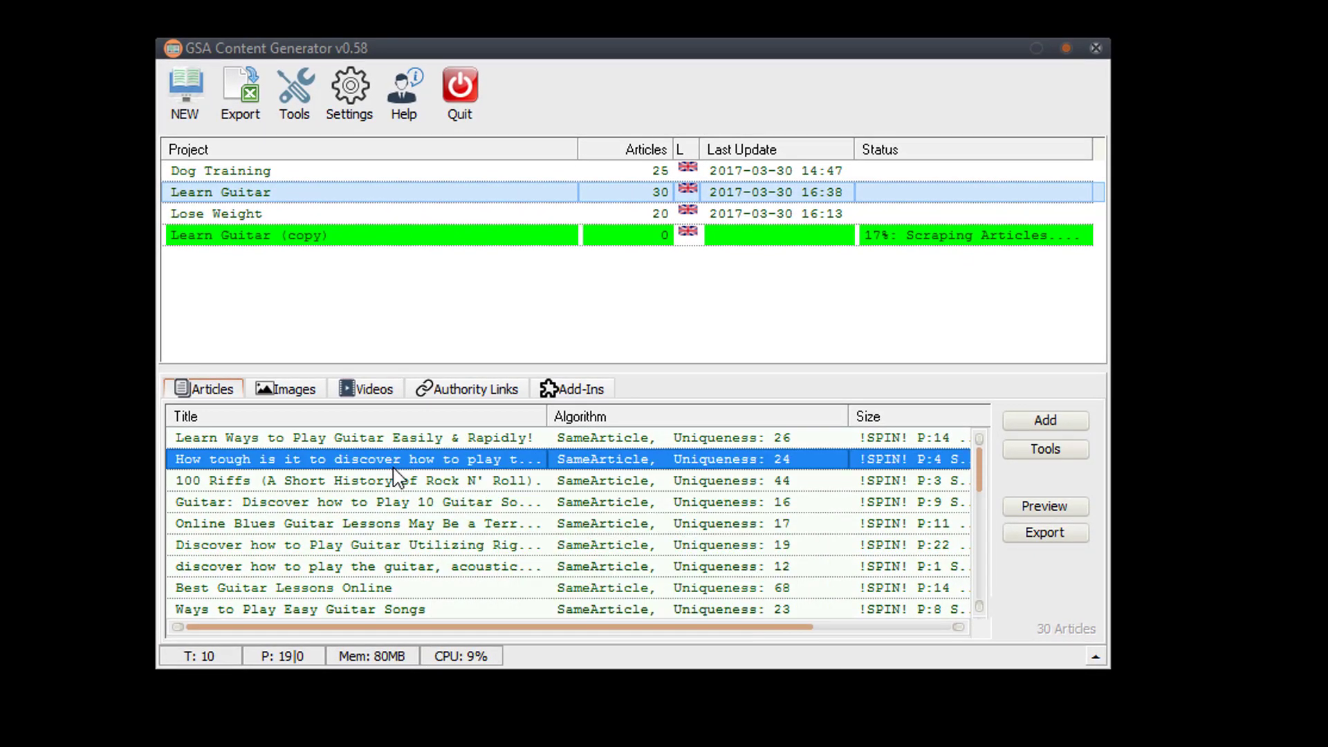
right_click(406, 477)
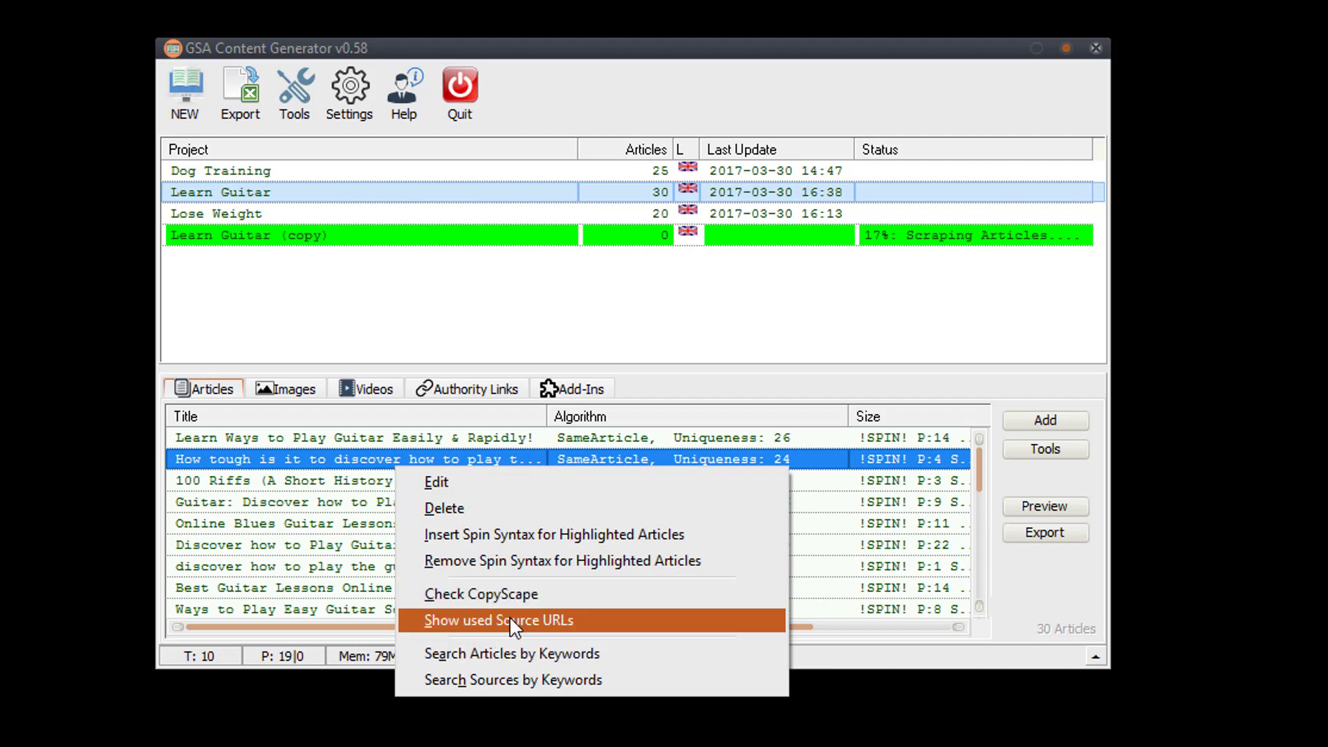
left_click(578, 614)
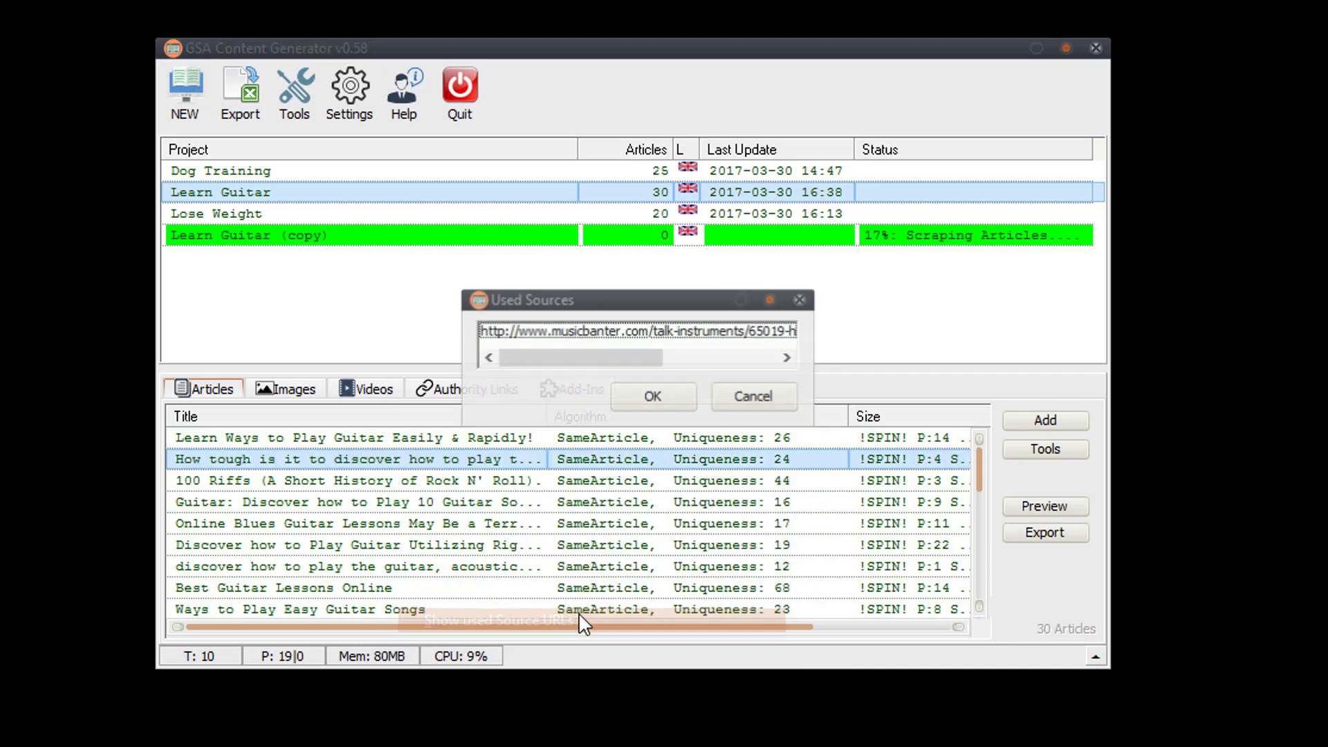
left_click_drag(585, 356, 546, 376)
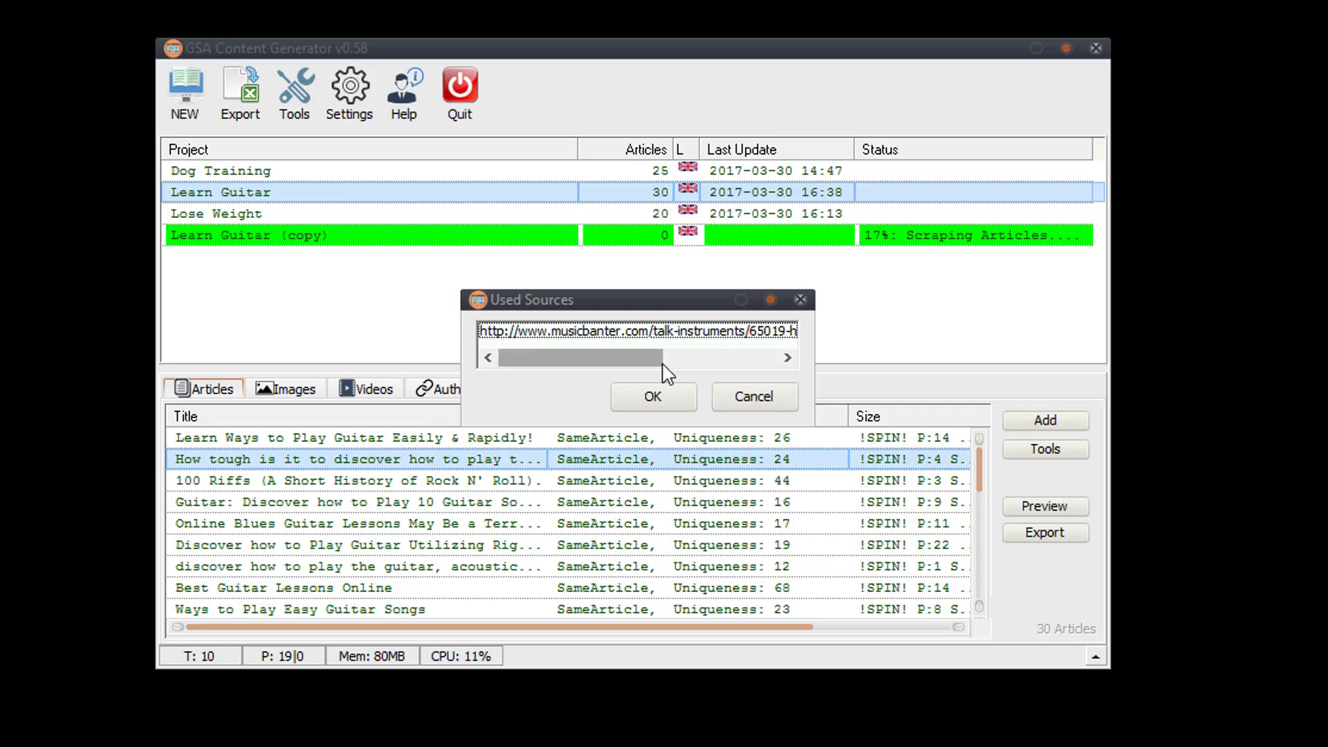
left_click(753, 397)
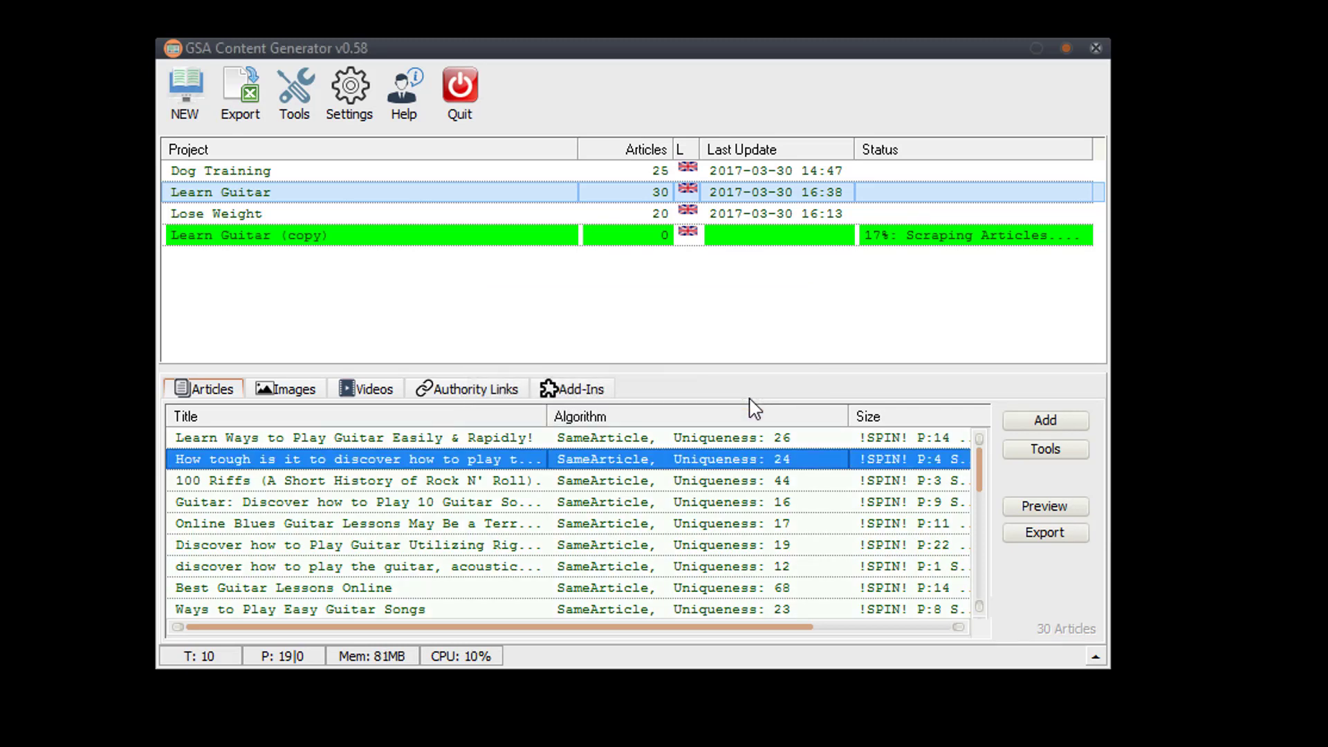
Widen the Size column of the article list to show more of each article's size details
left_click_drag(667, 627, 765, 616)
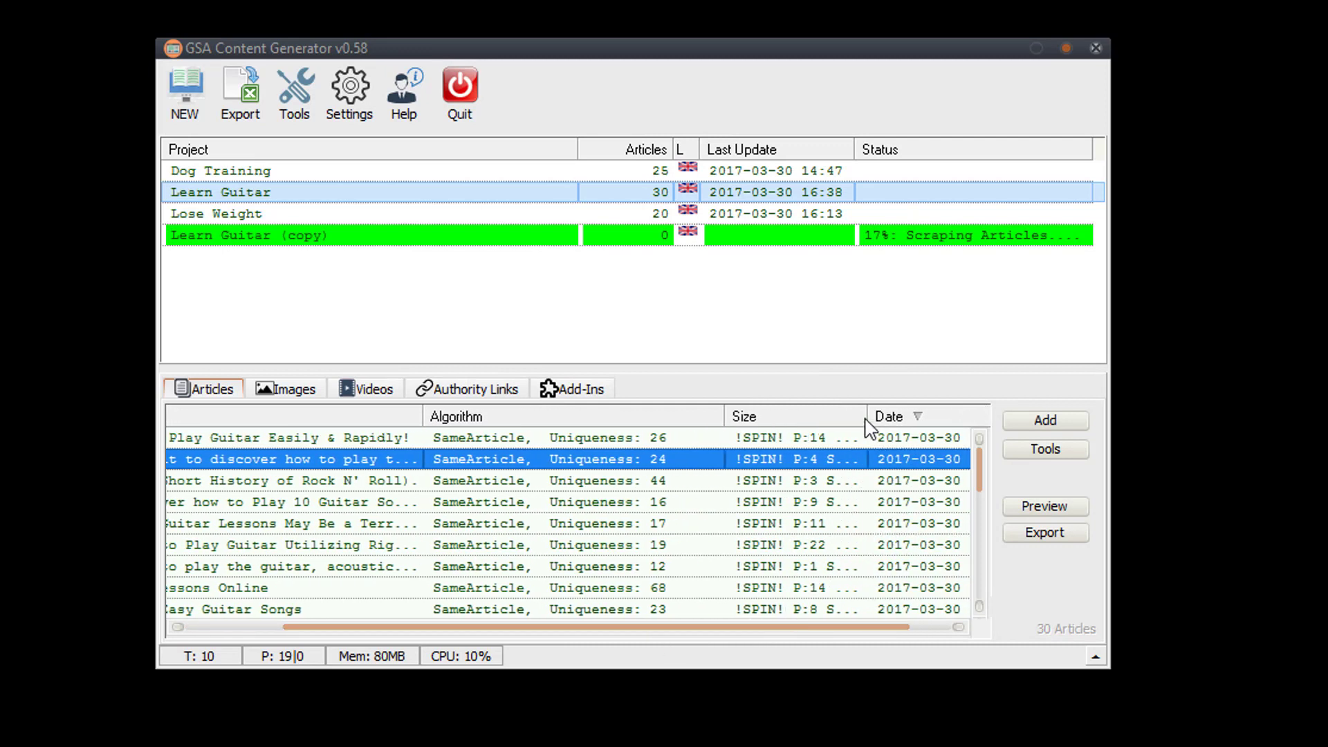
left_click_drag(866, 413, 971, 415)
mouse_move(813, 441)
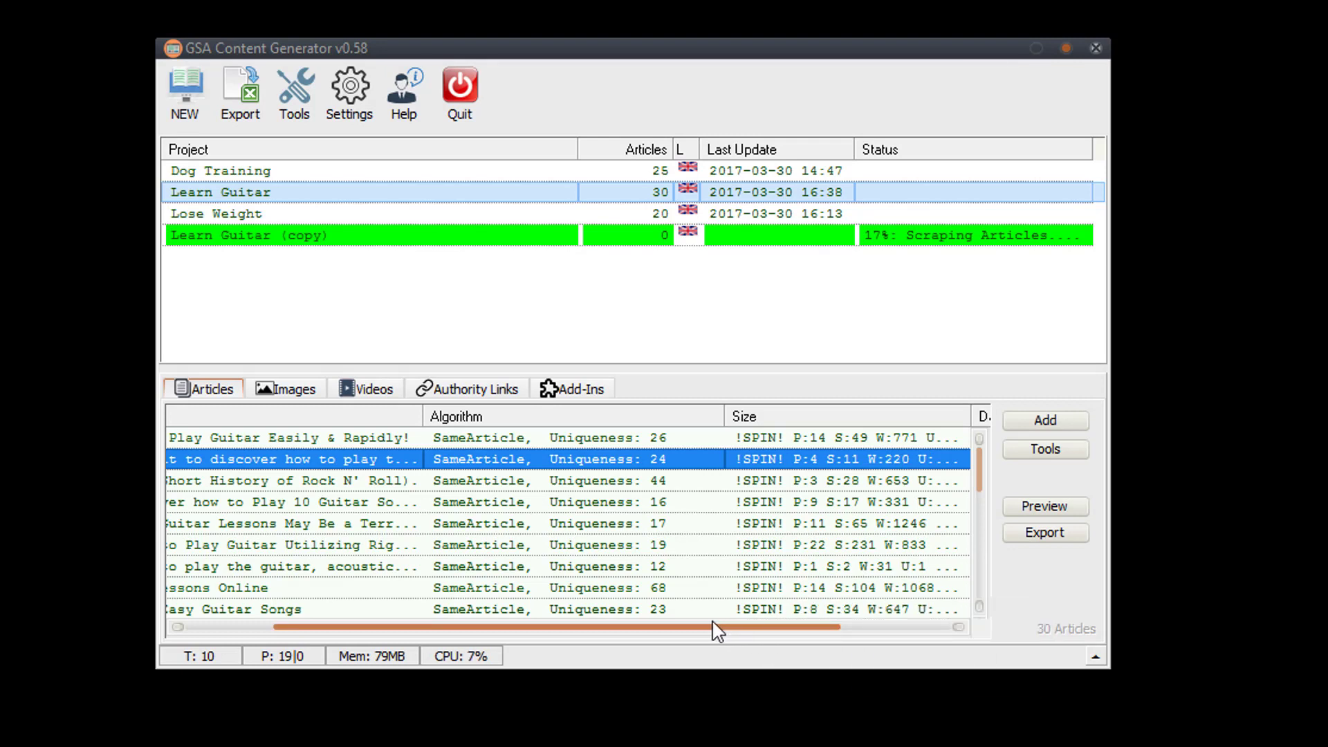
left_click_drag(643, 630, 534, 628)
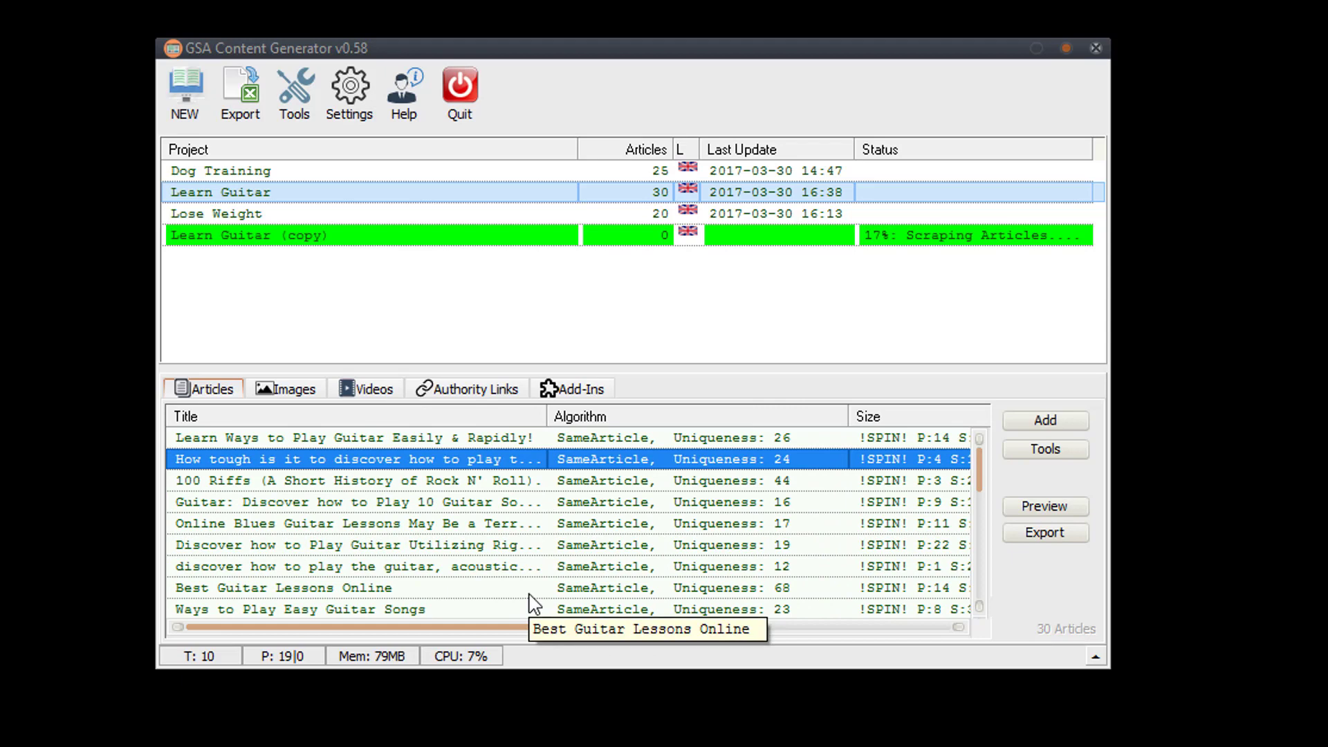
Review the actions available for the second article, dismiss them and select the article "Guitar: Discover how to Play 10 Guitar So..."
right_click(476, 519)
right_click(398, 469)
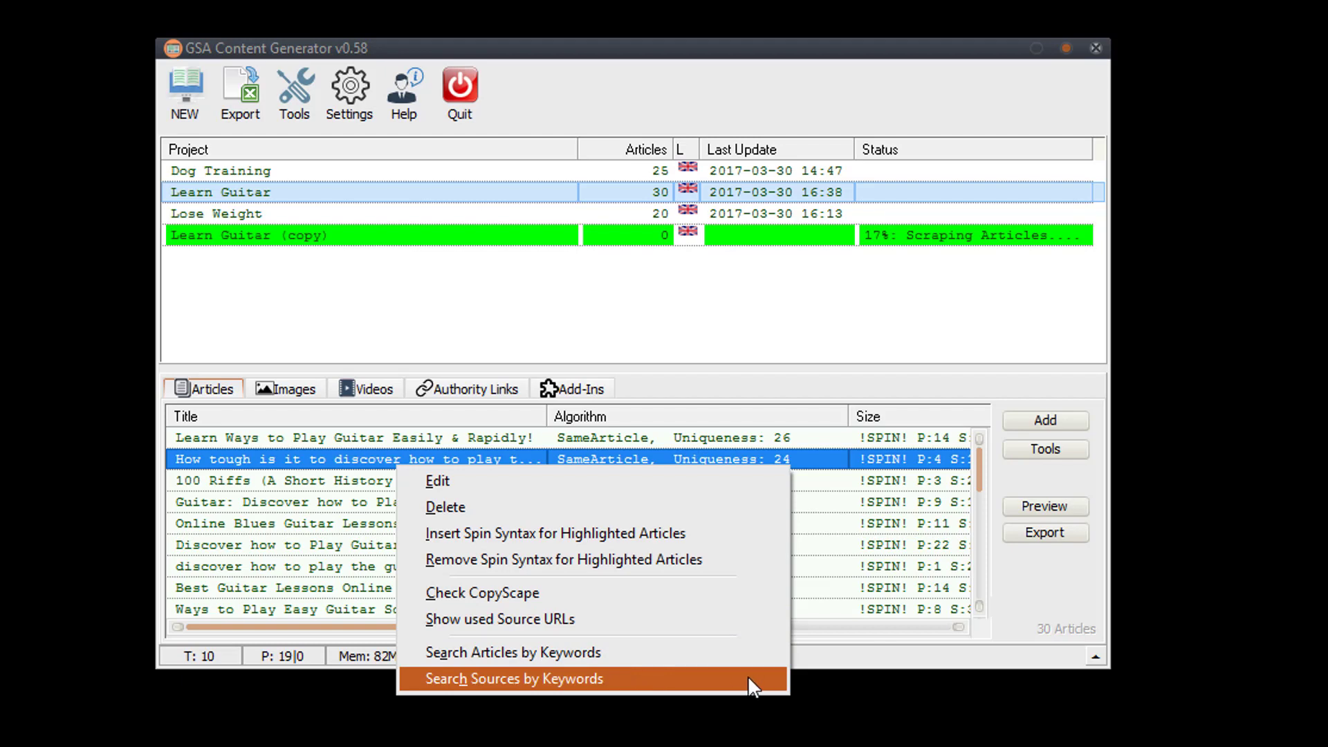
left_click(309, 502)
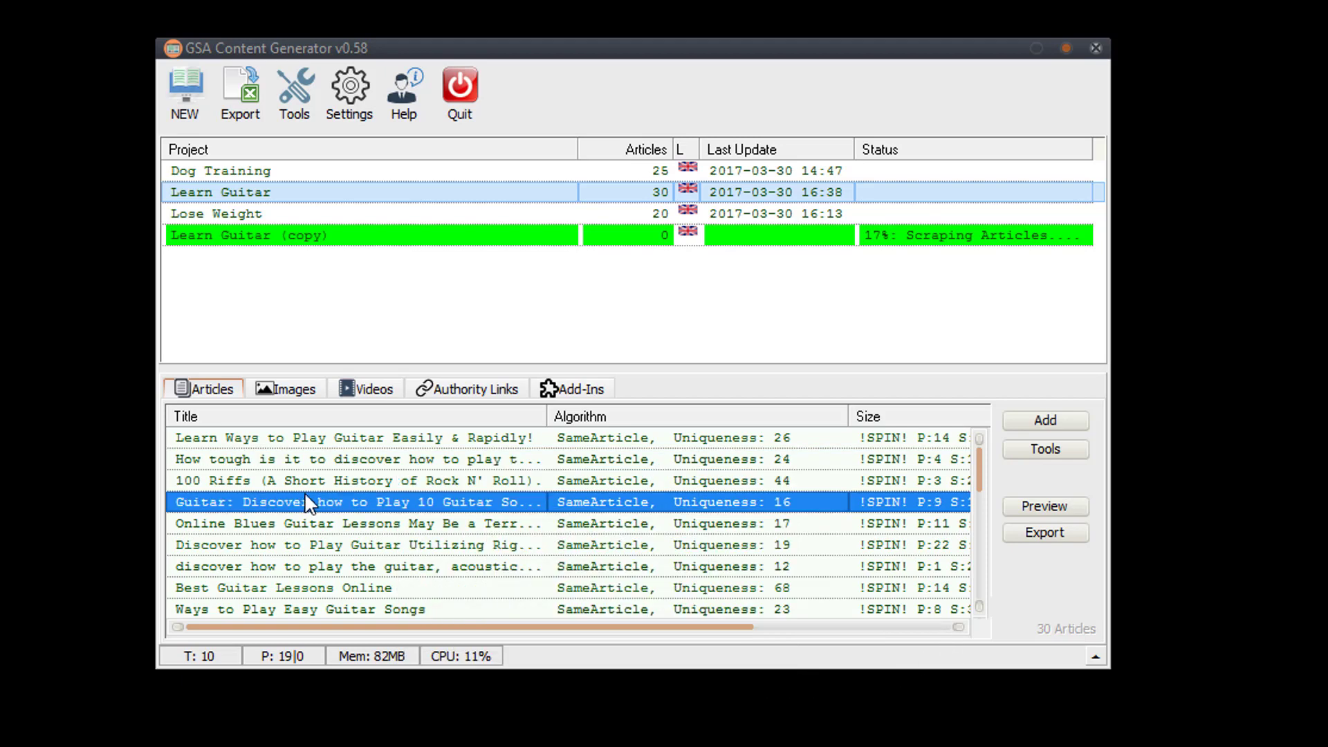
Open the second image of the Learn Guitar project in the Image Viewer and move the preview over the image list
left_click(299, 387)
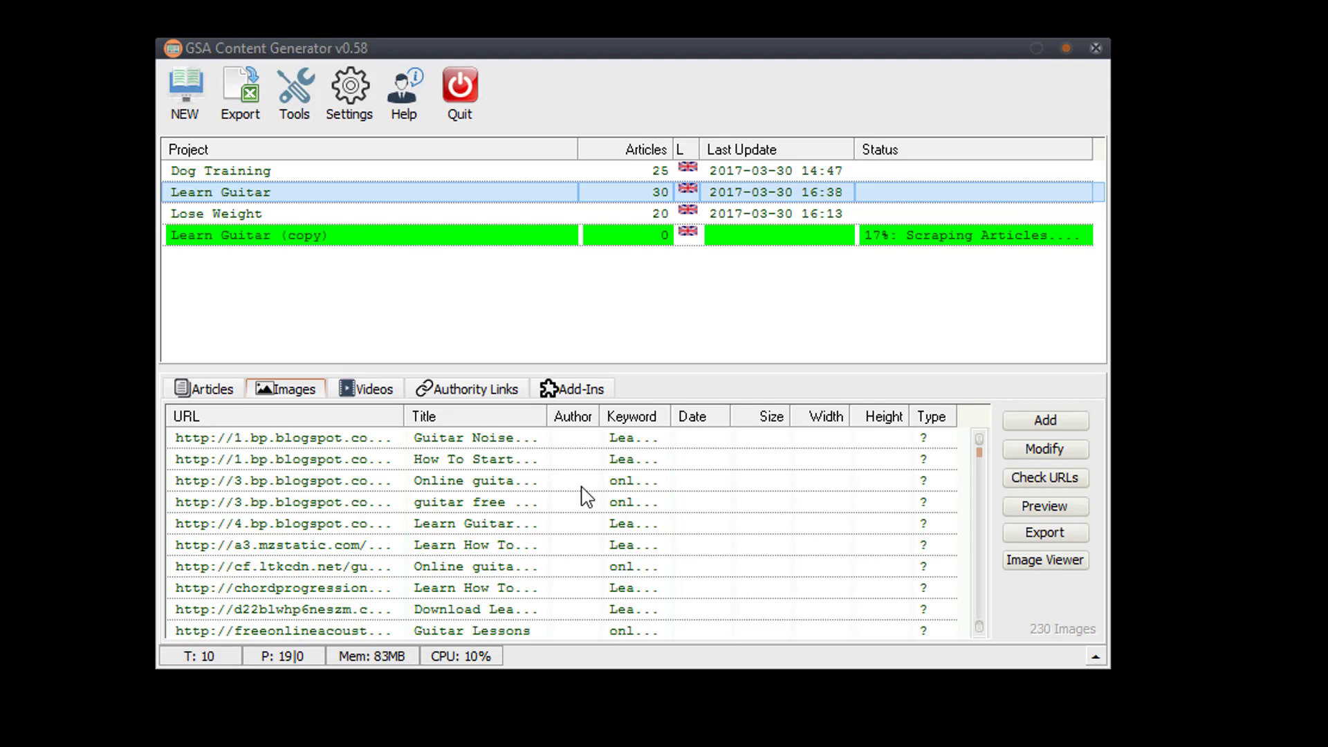
left_click(612, 484)
left_click(480, 462)
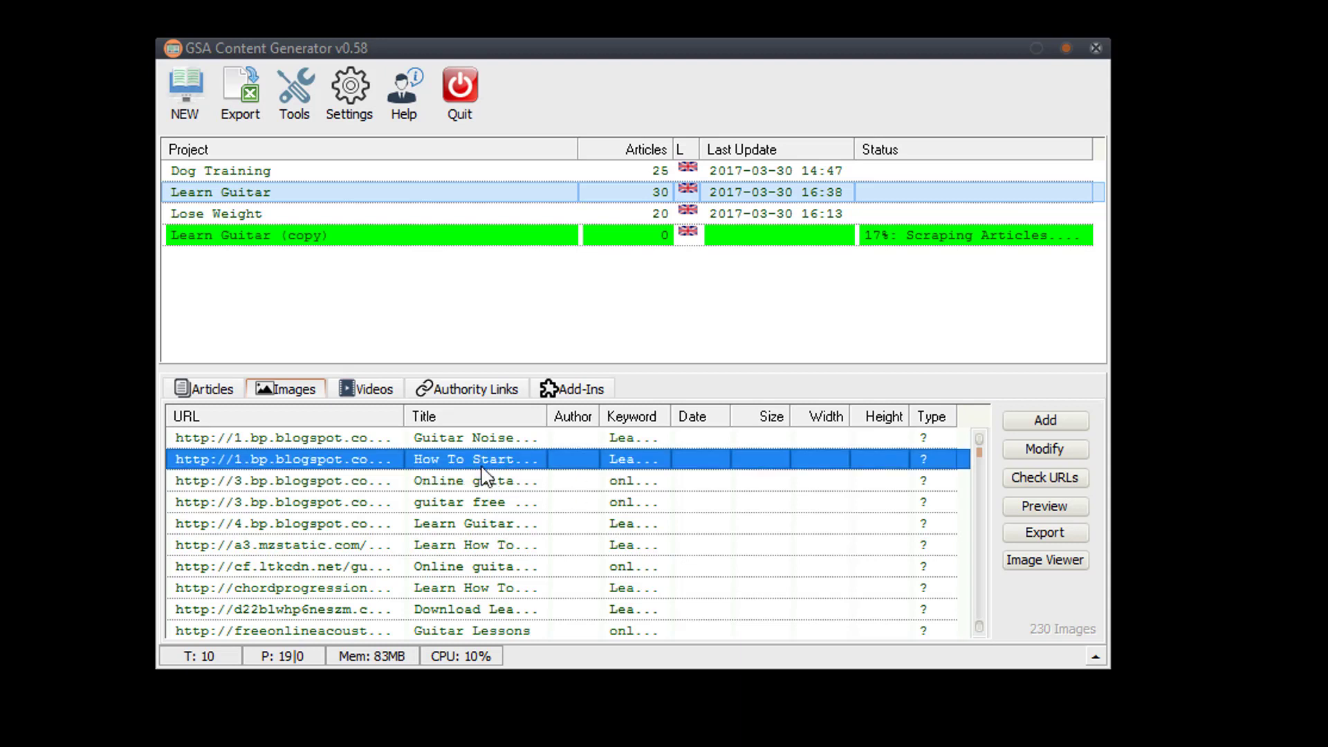
left_click(1068, 534)
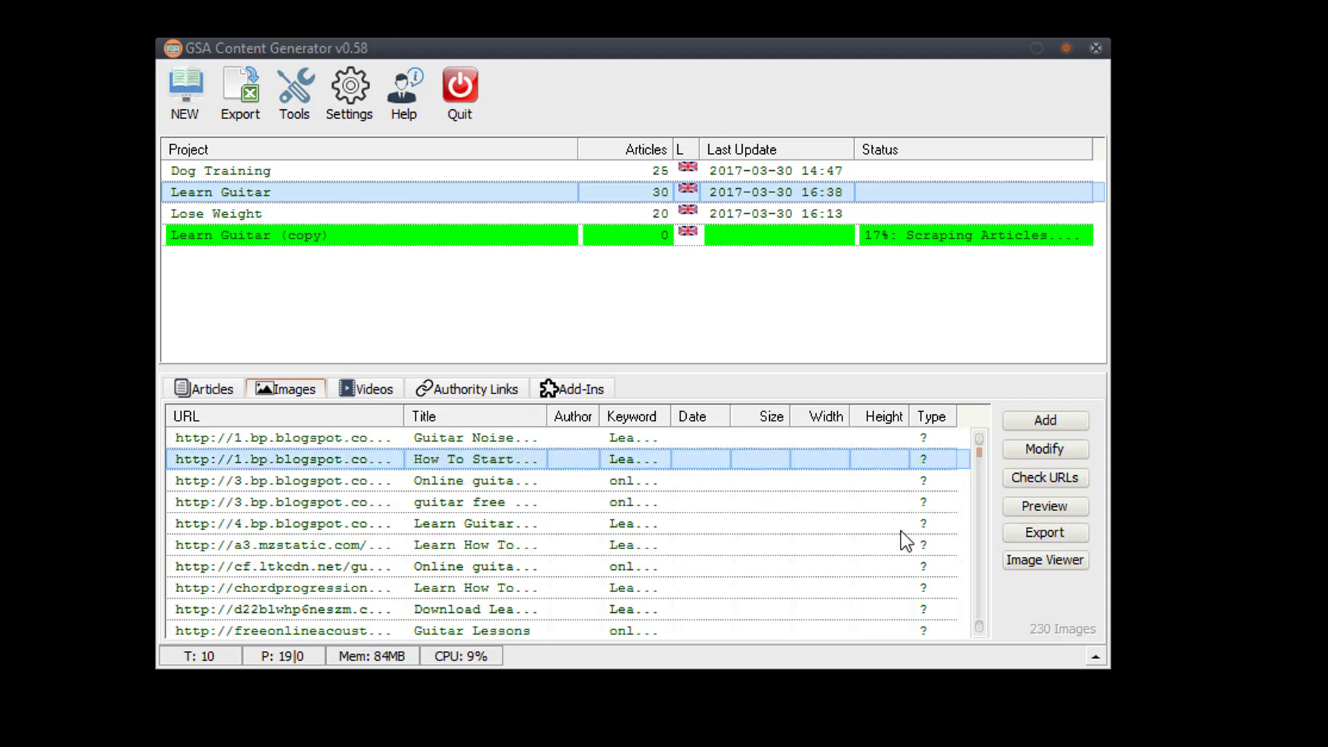
left_click(1045, 563)
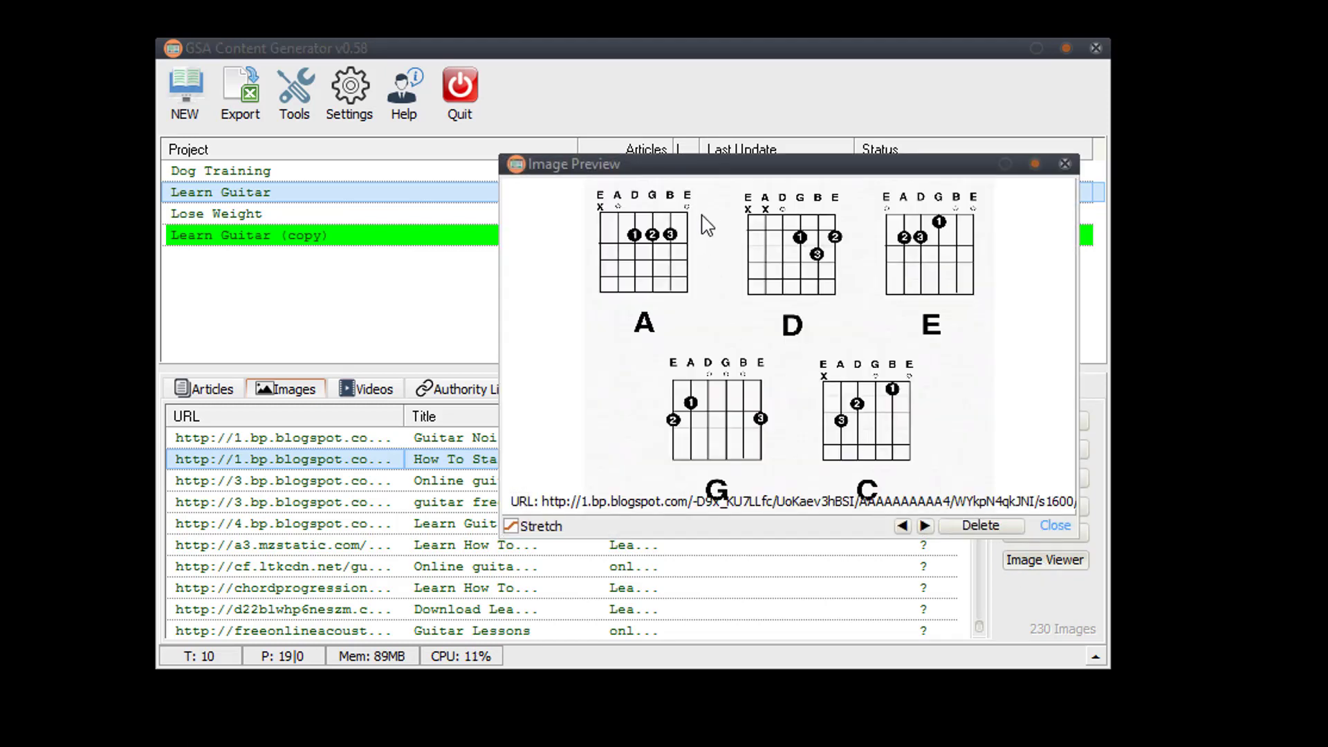
left_click_drag(712, 170, 511, 270)
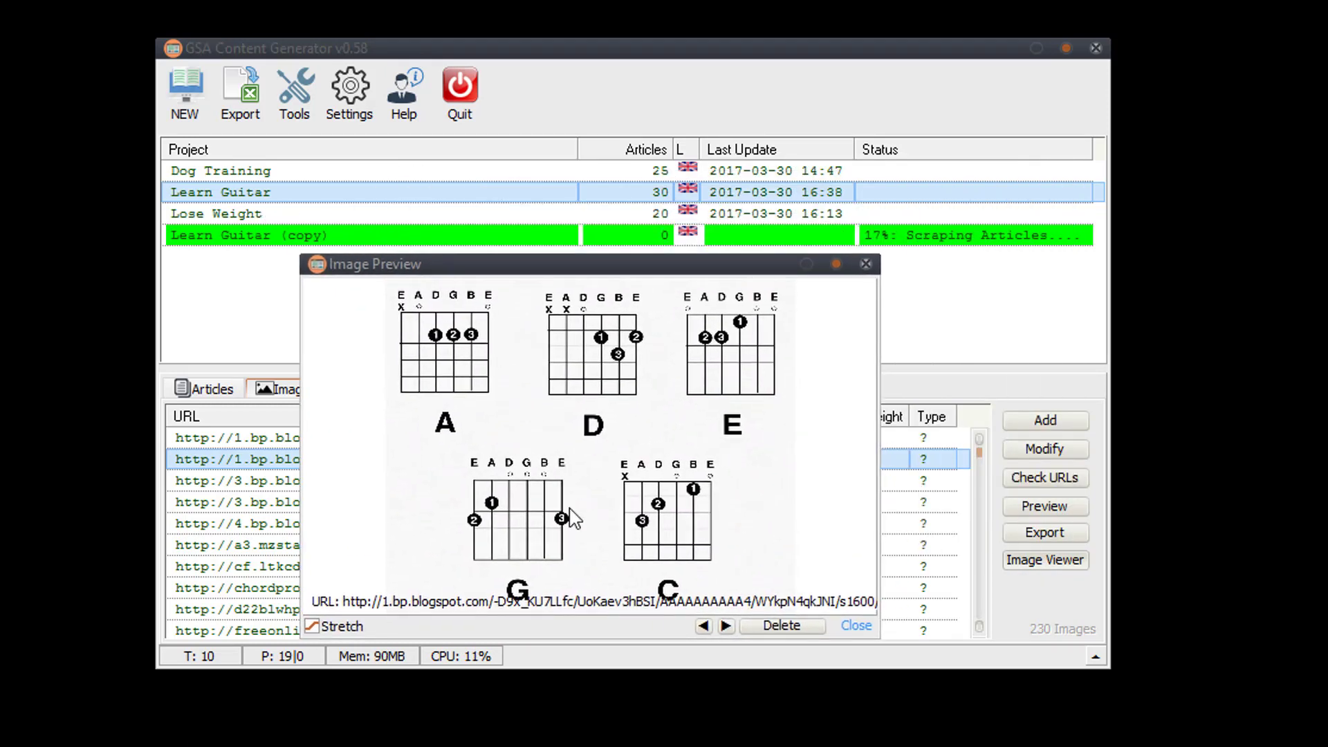
Page forward through the following project images in the preview and close it
left_click(725, 626)
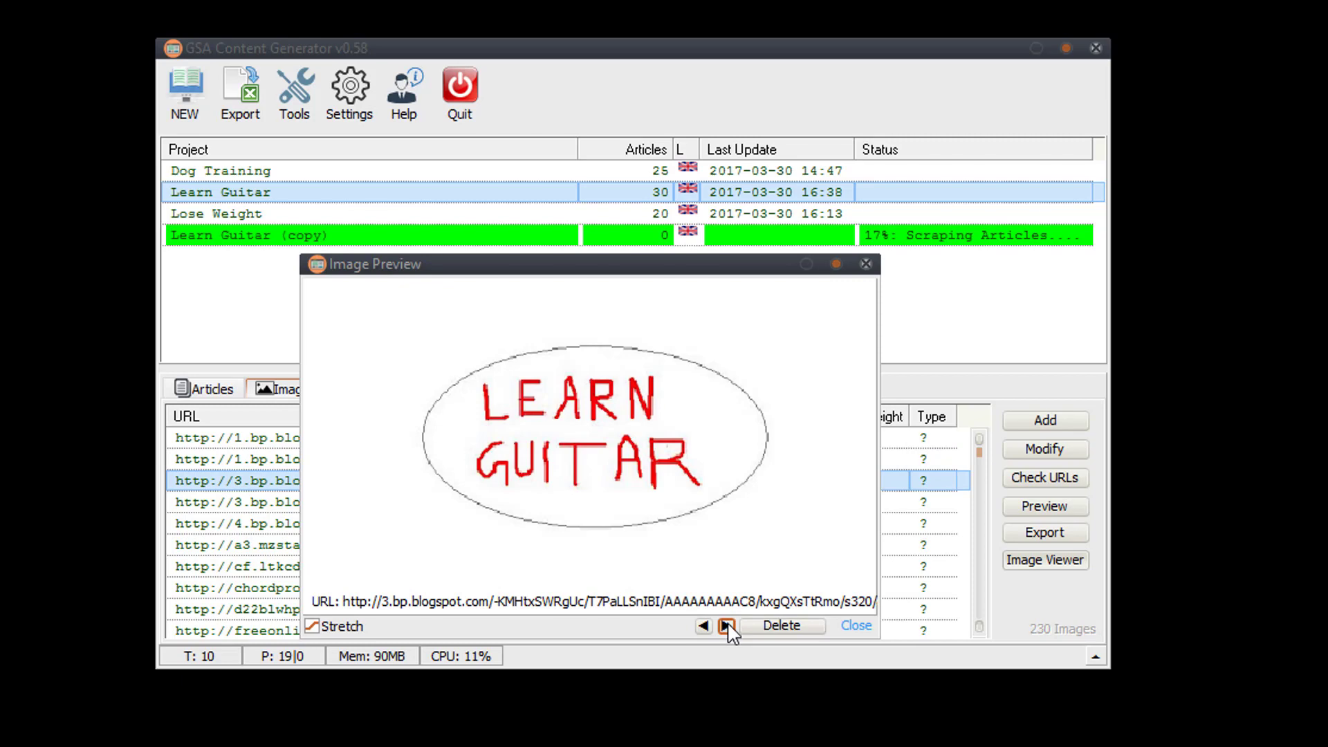
left_click(725, 626)
left_click(725, 626)
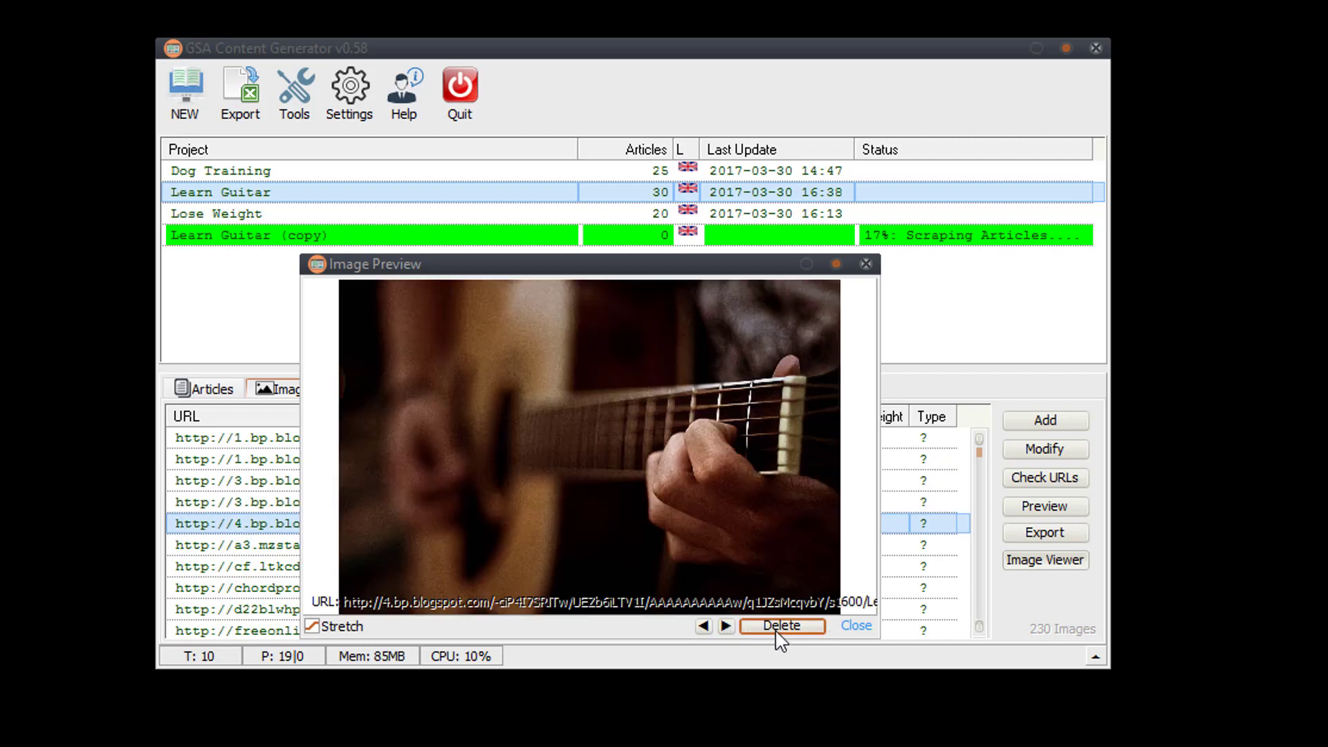
left_click(725, 626)
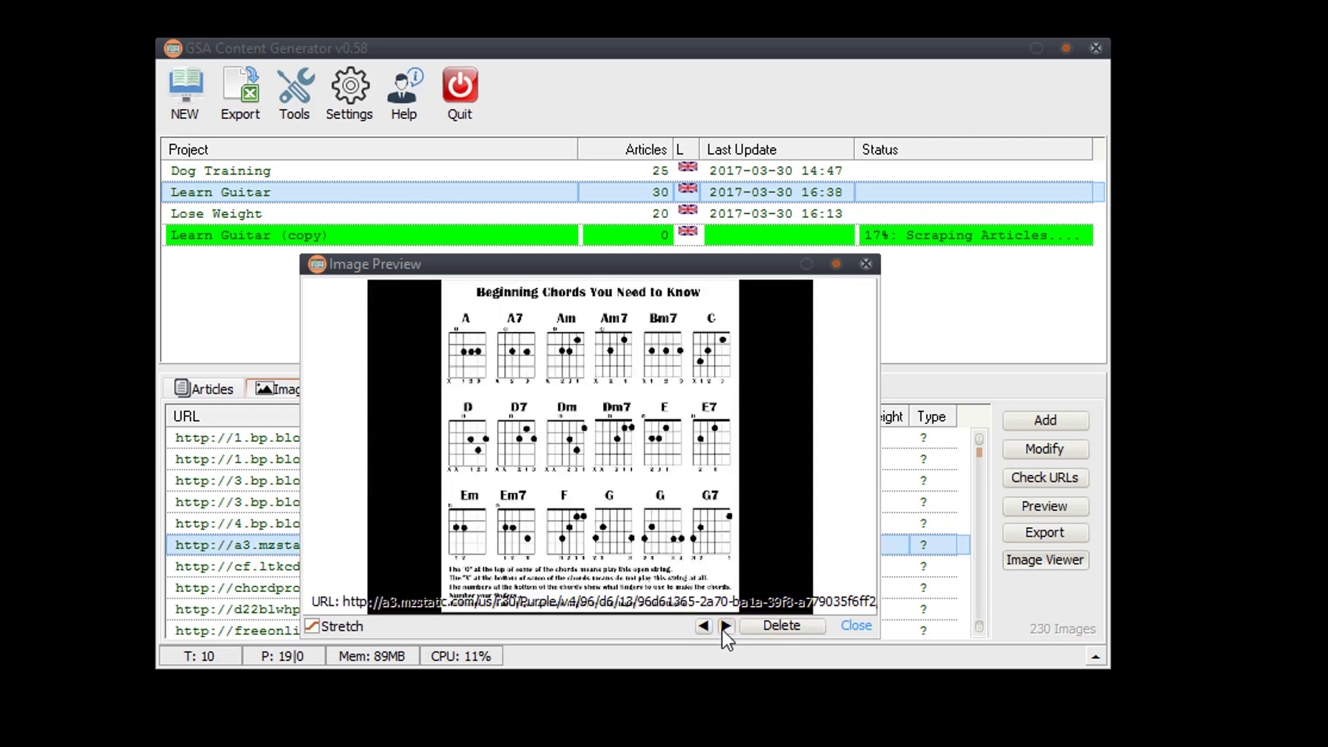
left_click(725, 626)
left_click(726, 626)
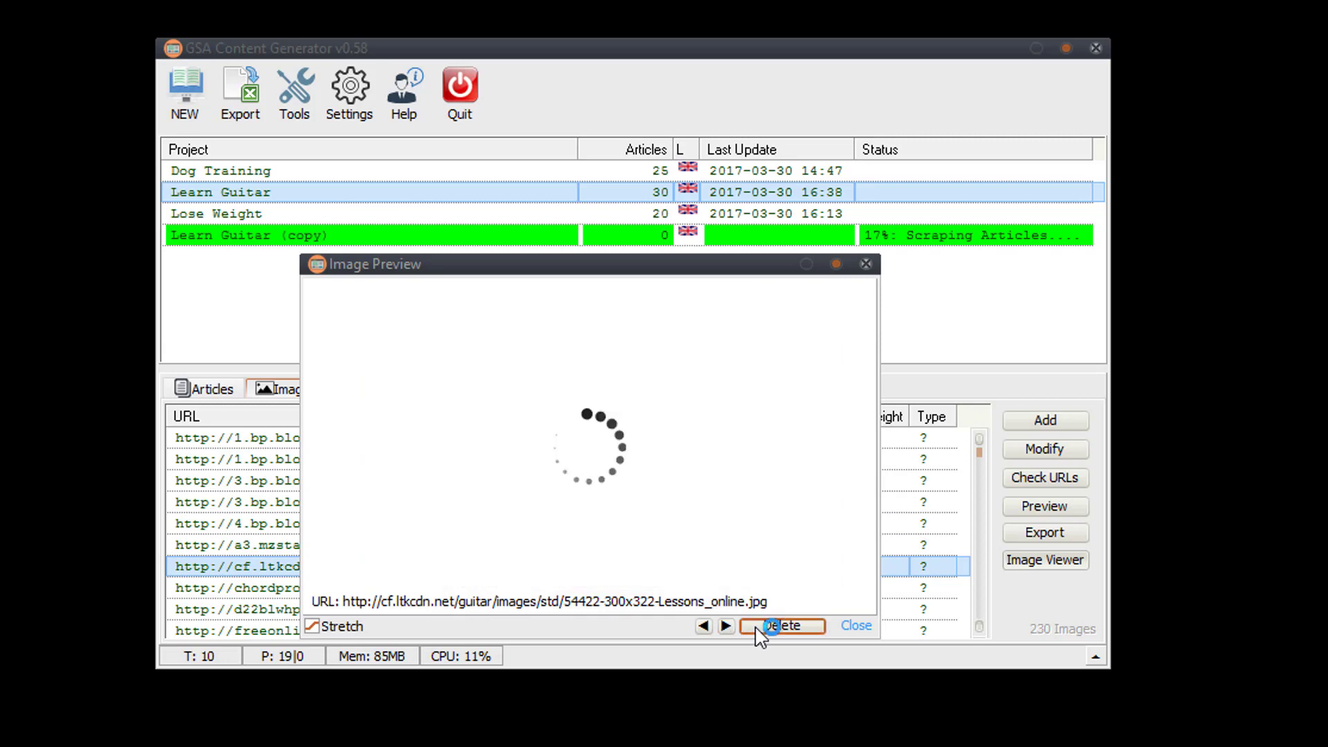
left_click(854, 626)
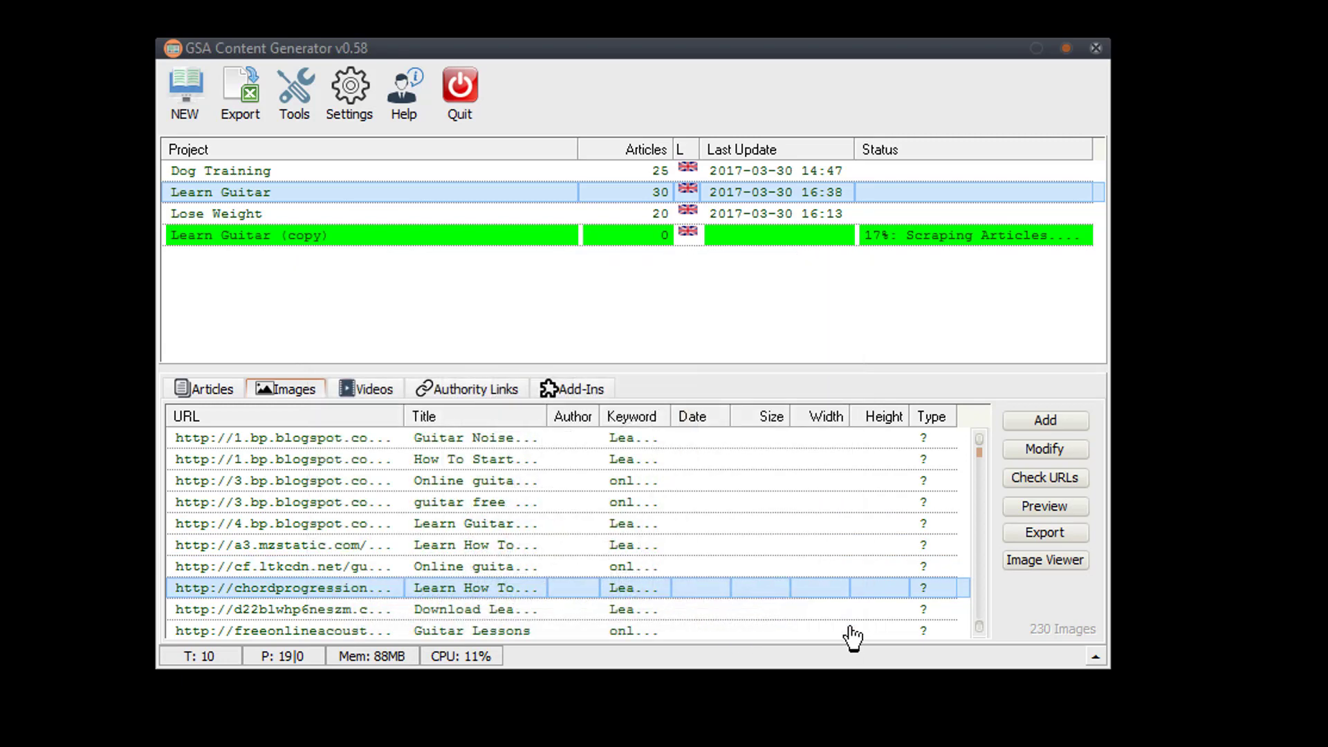
Review the Learn Guitar project's collected videos, authority links, articles and images, ending on the authority links
left_click(379, 393)
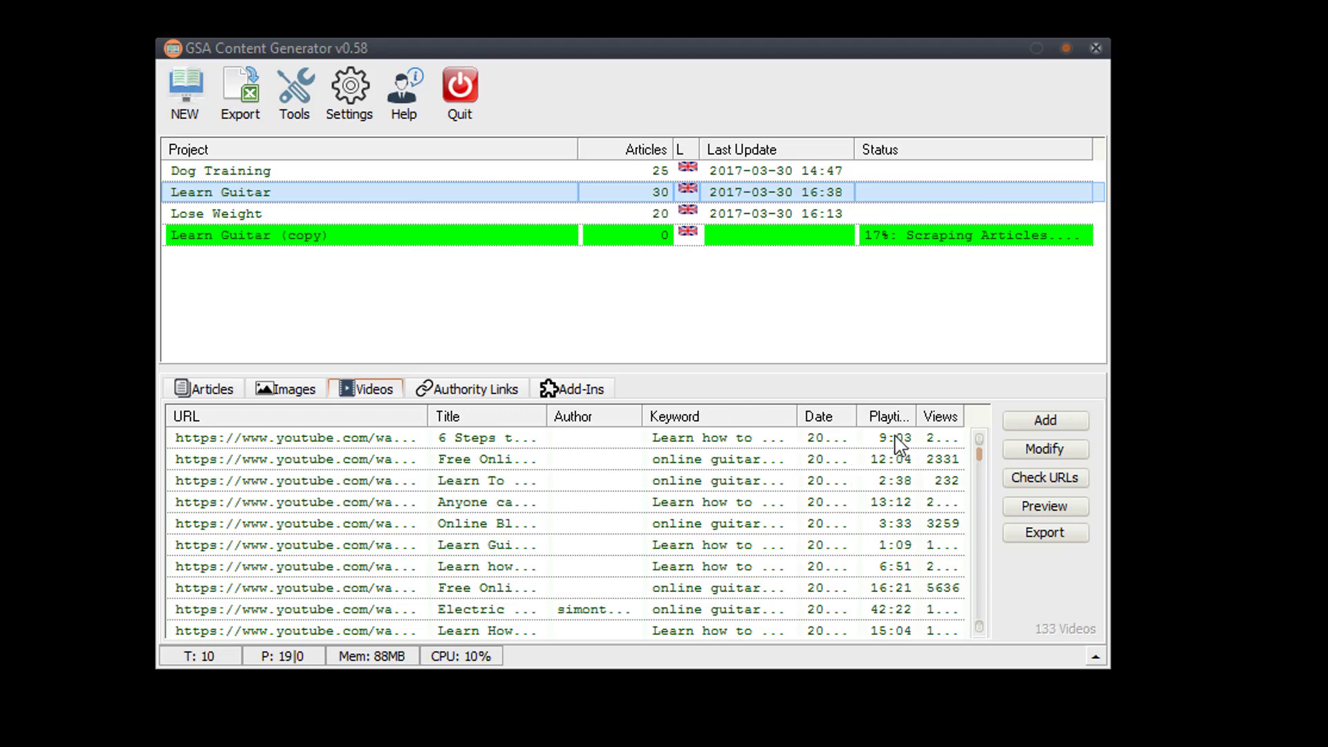
left_click(471, 388)
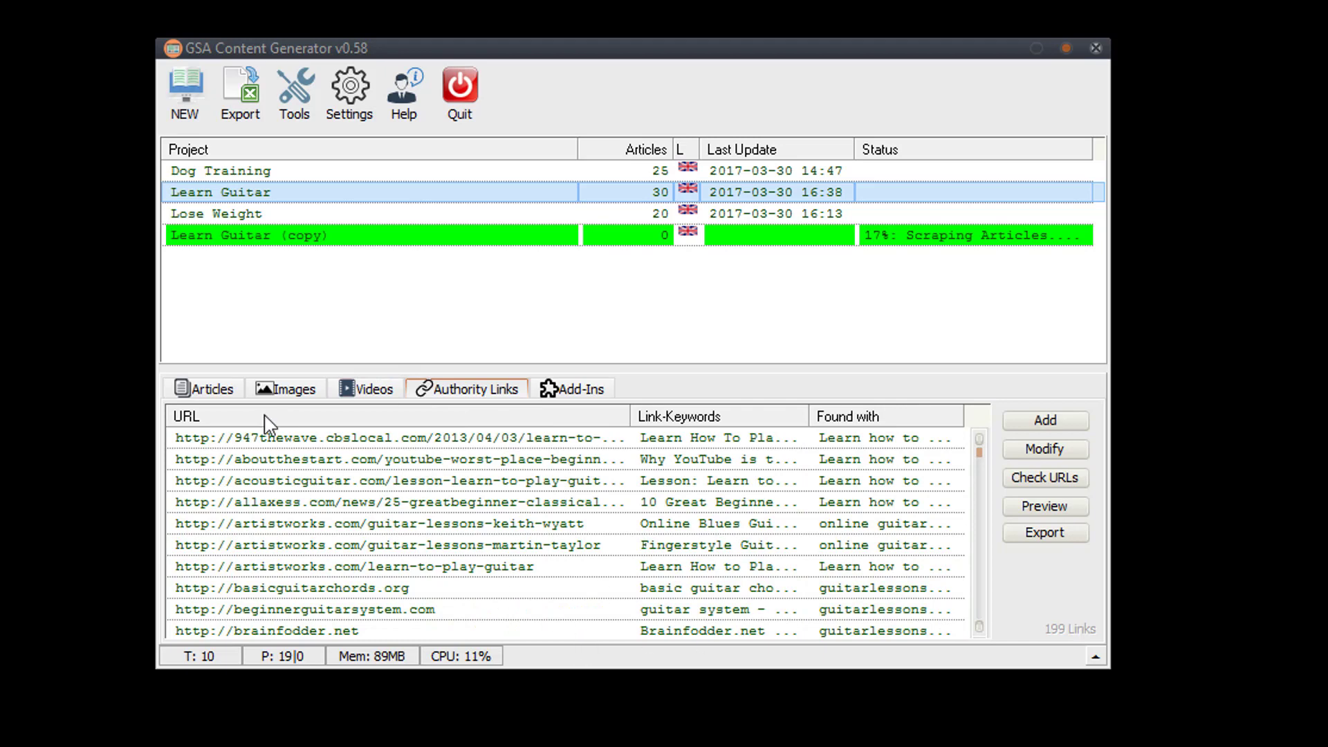
left_click(223, 390)
left_click(296, 390)
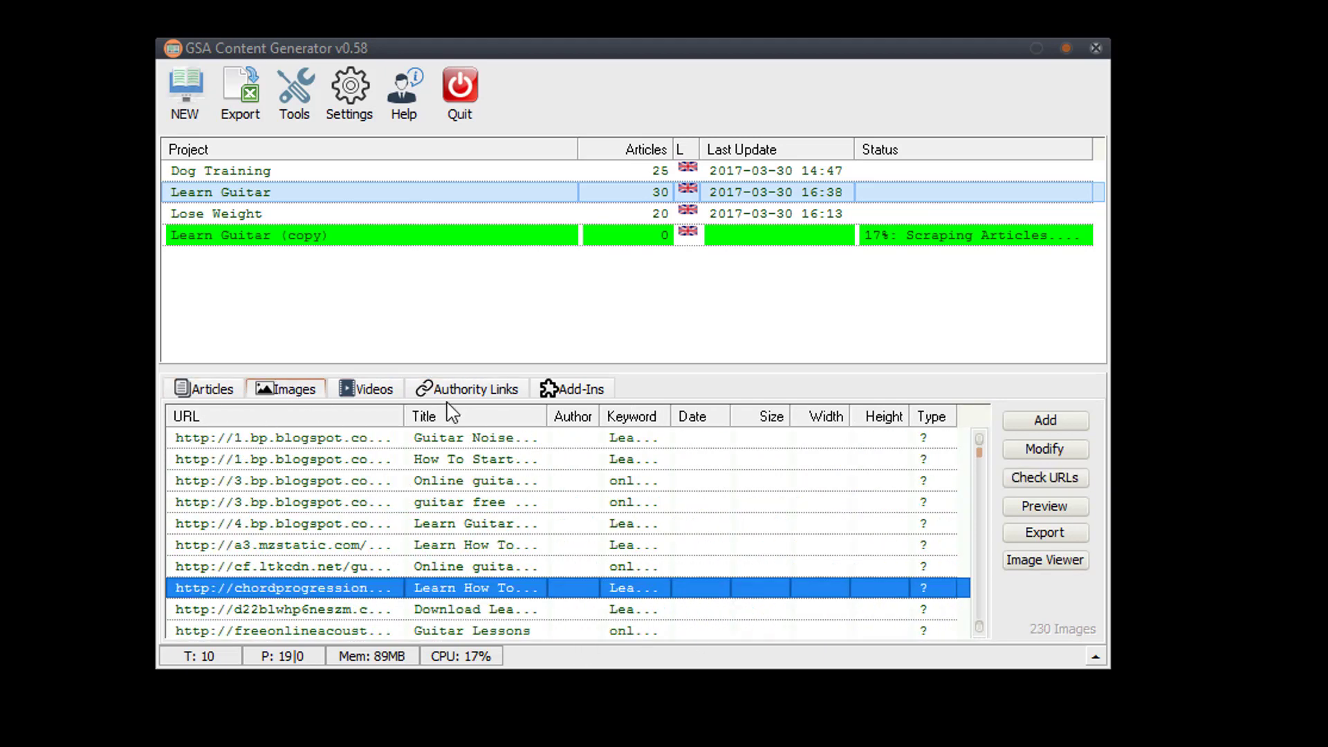
left_click(356, 388)
left_click(481, 391)
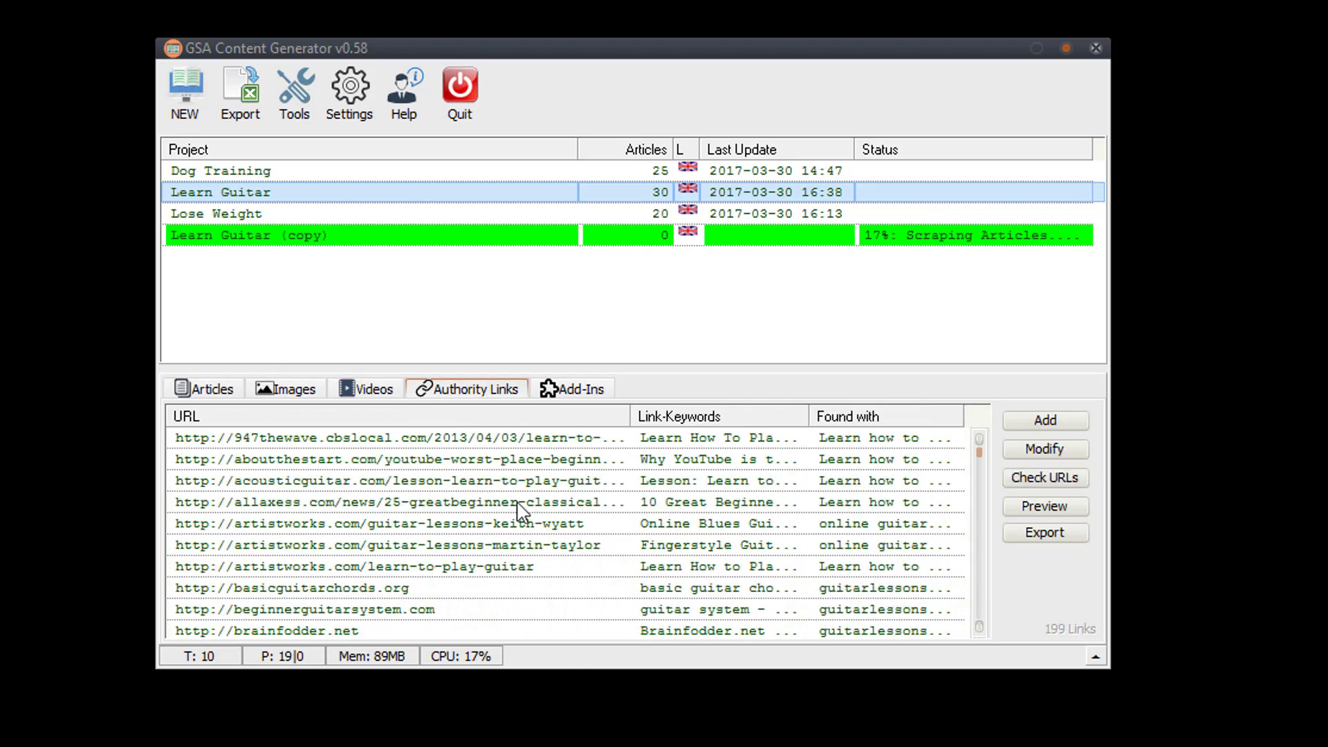
List the project's add-ins, preview the second Twitter entry and close the preview
left_click(565, 391)
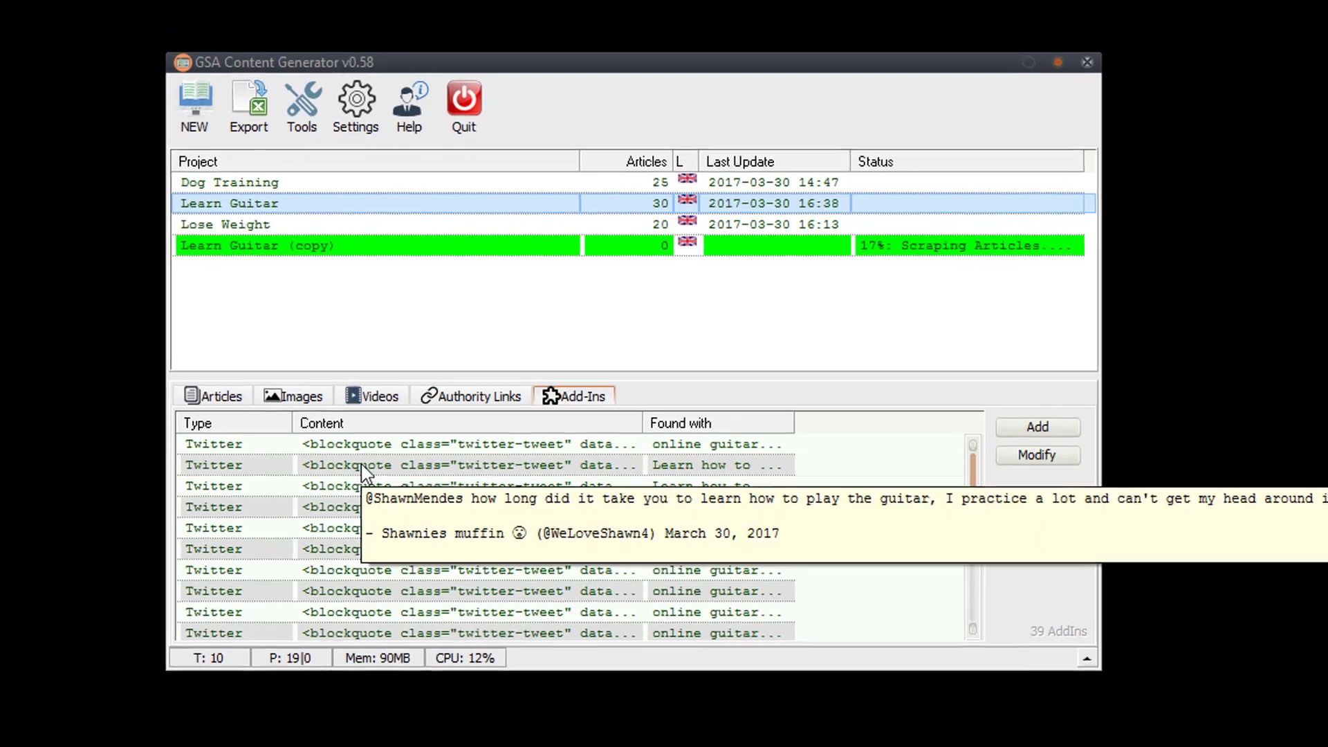
double_click(368, 471)
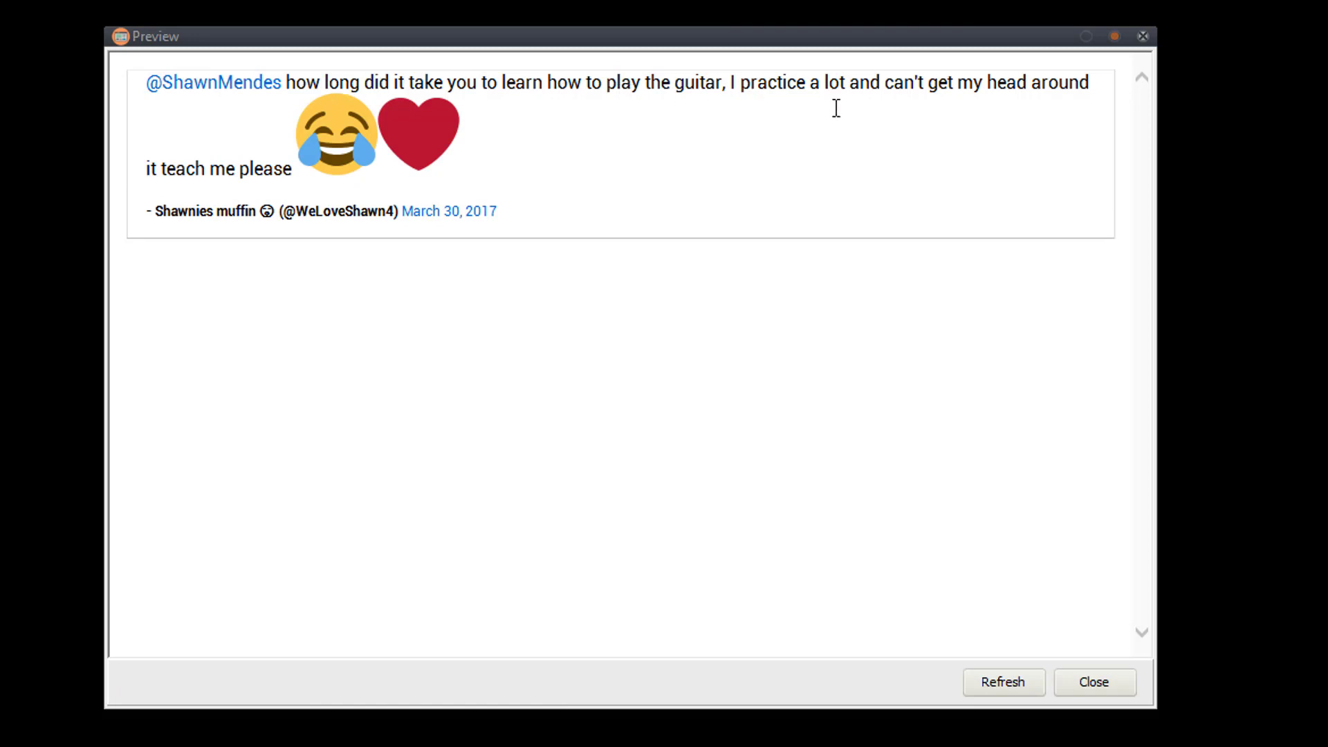
left_click(1094, 683)
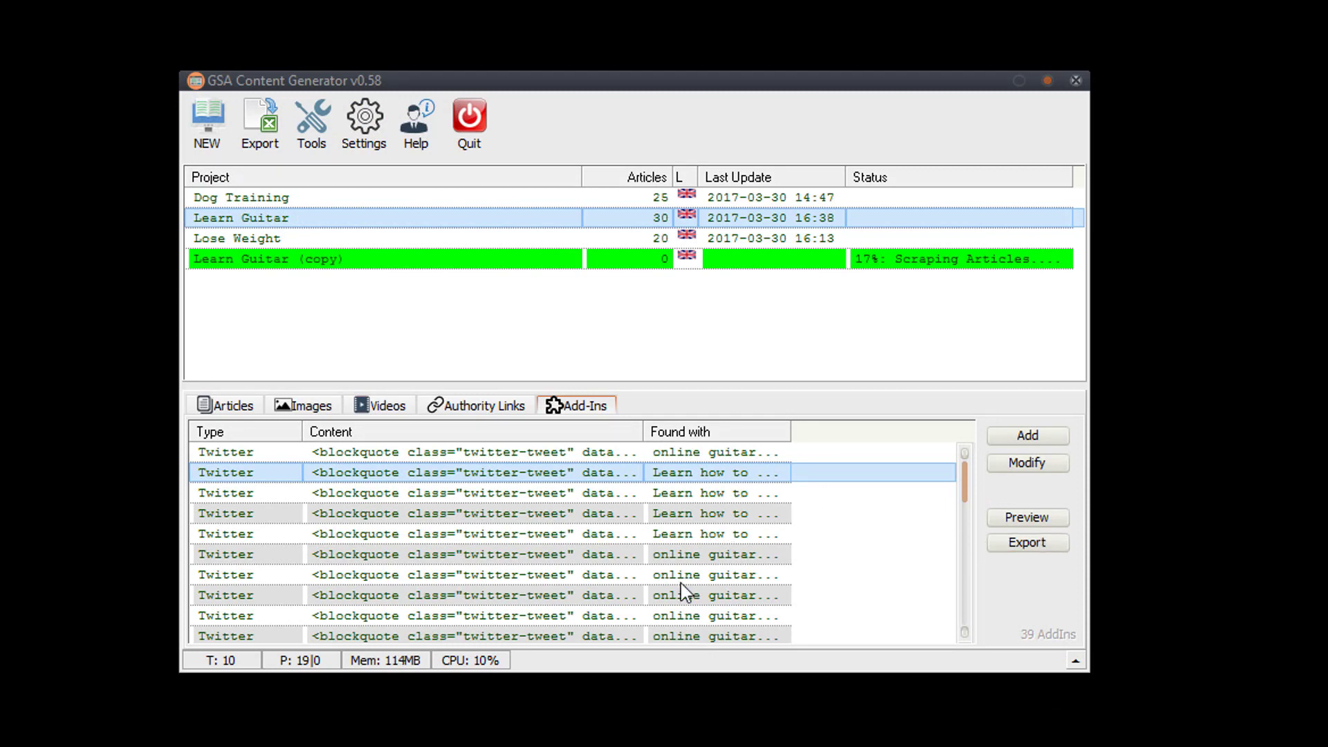
Open the export options for the Learn Guitar articles, and check the project list in GSA Search Engine Ranker before minimizing it
left_click(223, 408)
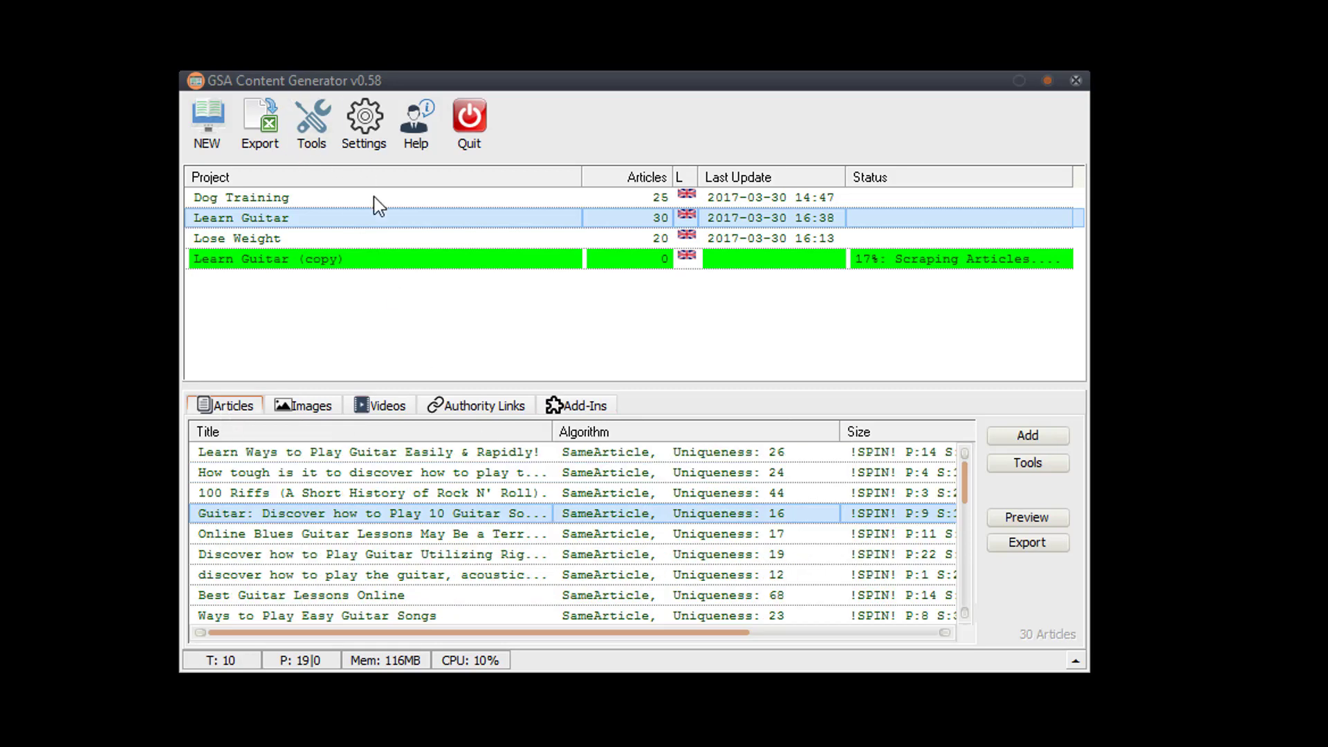
left_click(266, 145)
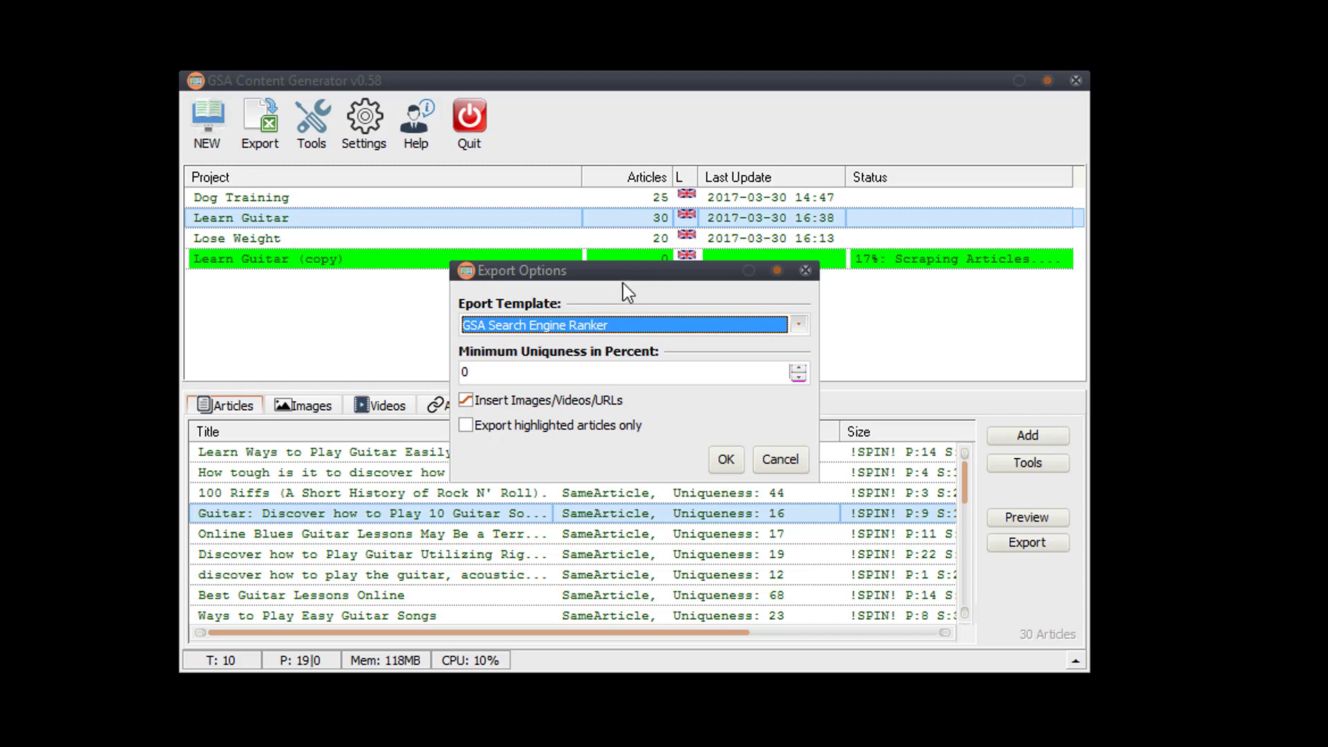
key("Return")
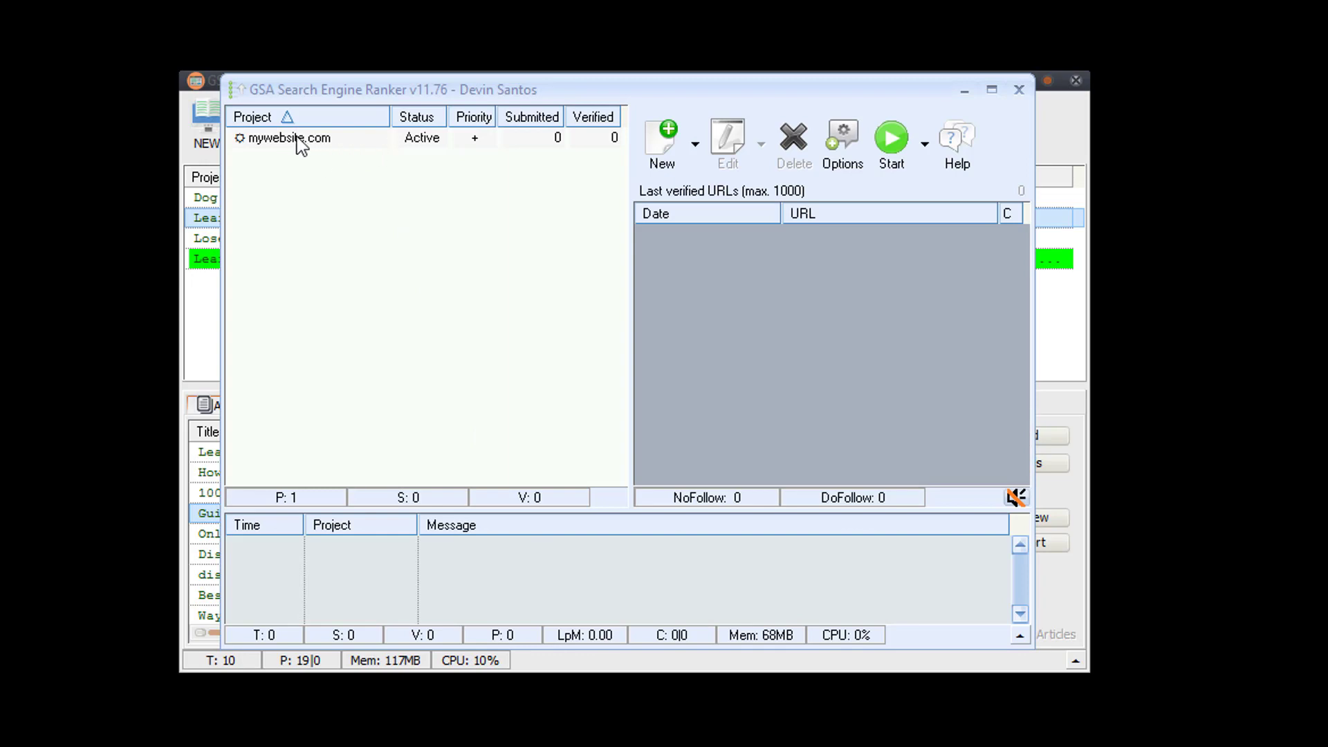
left_click_drag(399, 90, 350, 264)
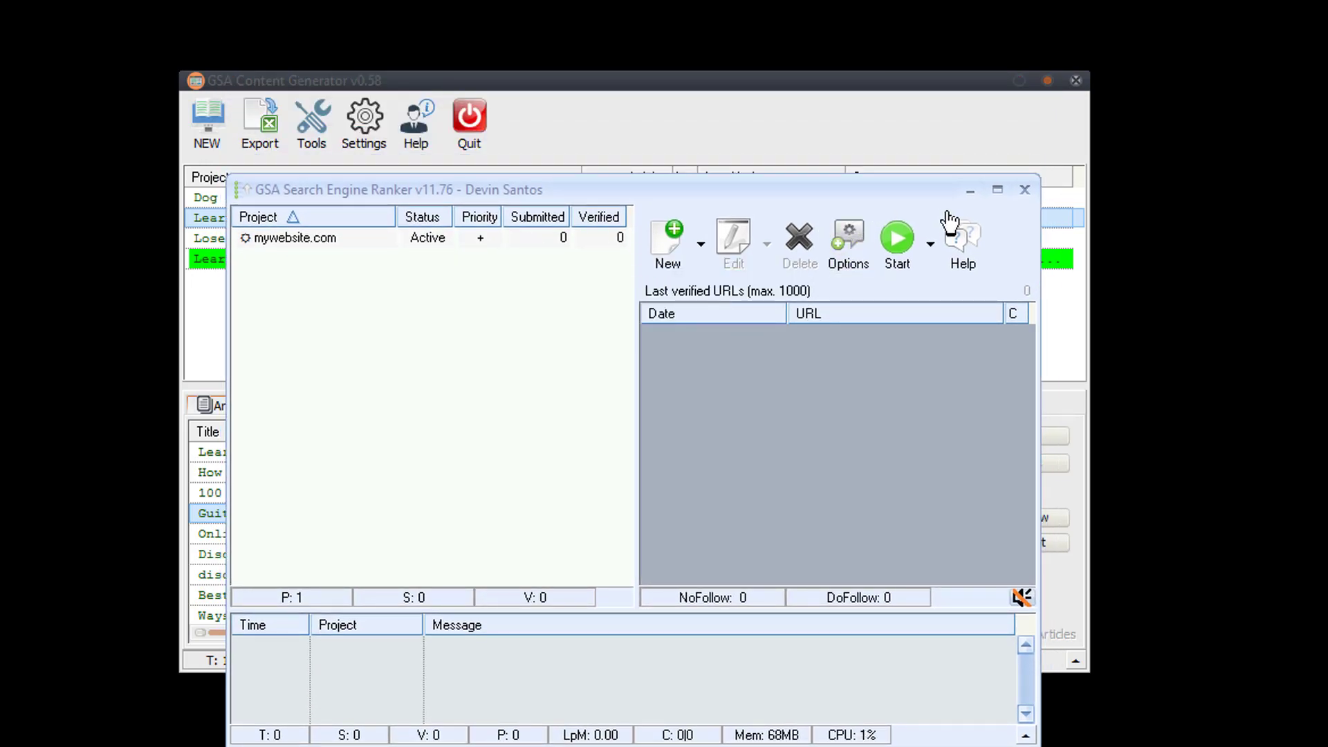
left_click(970, 193)
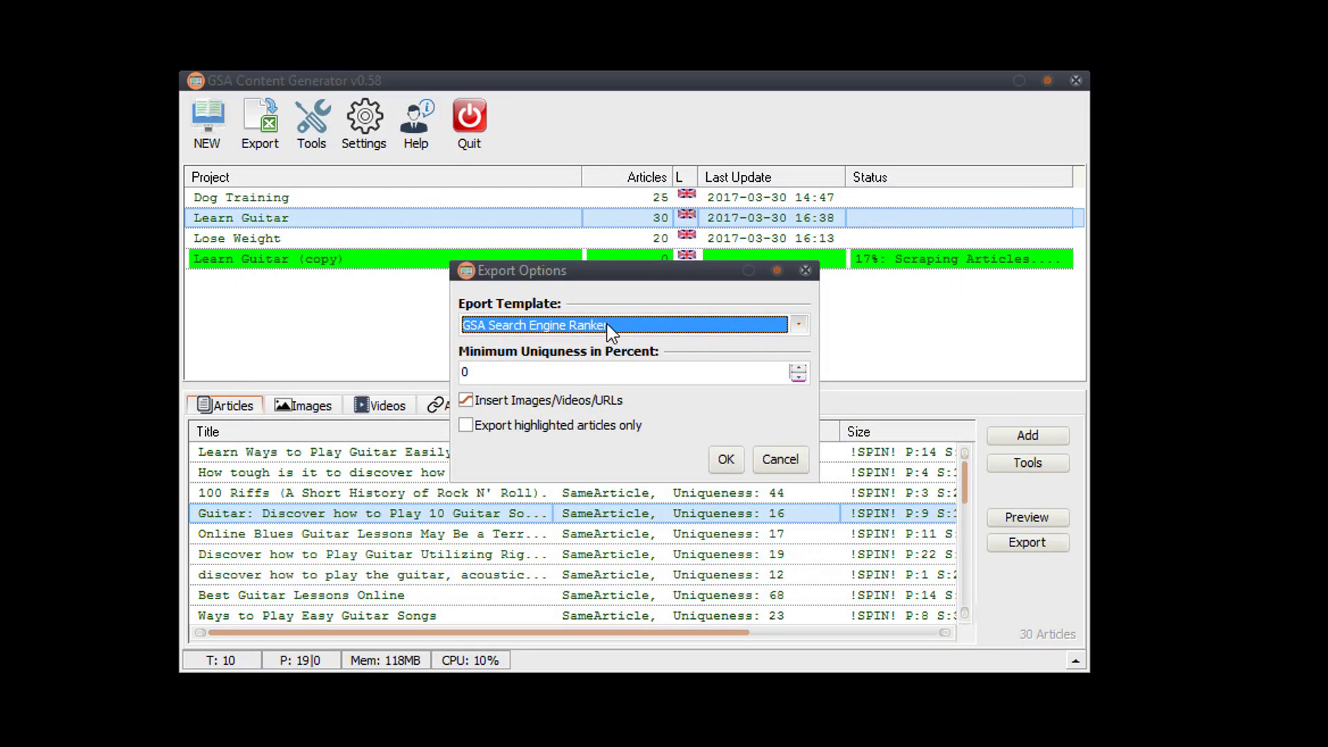
Enter a minimum uniqueness for the GSA Search Engine Ranker export with images, videos and URLs inserted, and proceed to the project choice
left_click(547, 327)
left_click(545, 328)
left_click(466, 400)
left_click(508, 374)
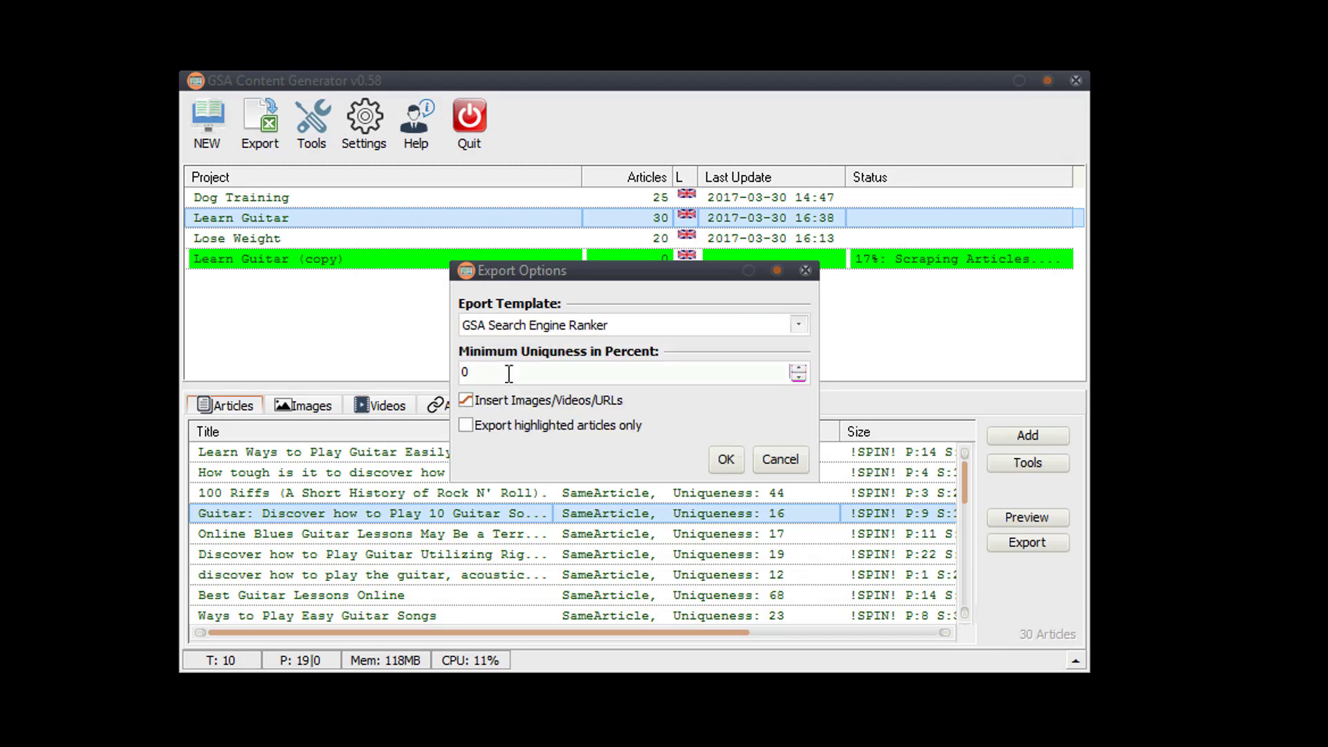
key("BackSpace")
type("2")
type("50")
left_click(726, 460)
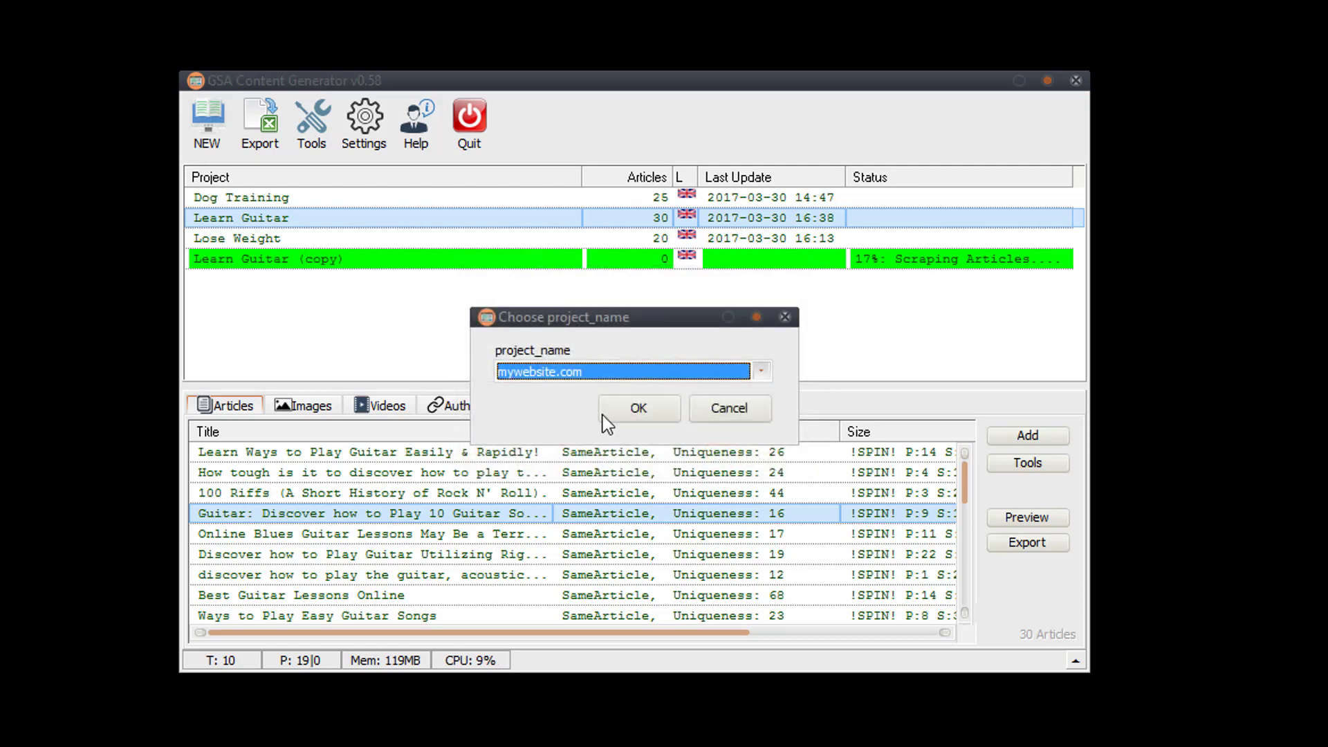
Check the mywebsite.com target project for the export and cancel
left_click(559, 376)
left_click(558, 377)
left_click(737, 408)
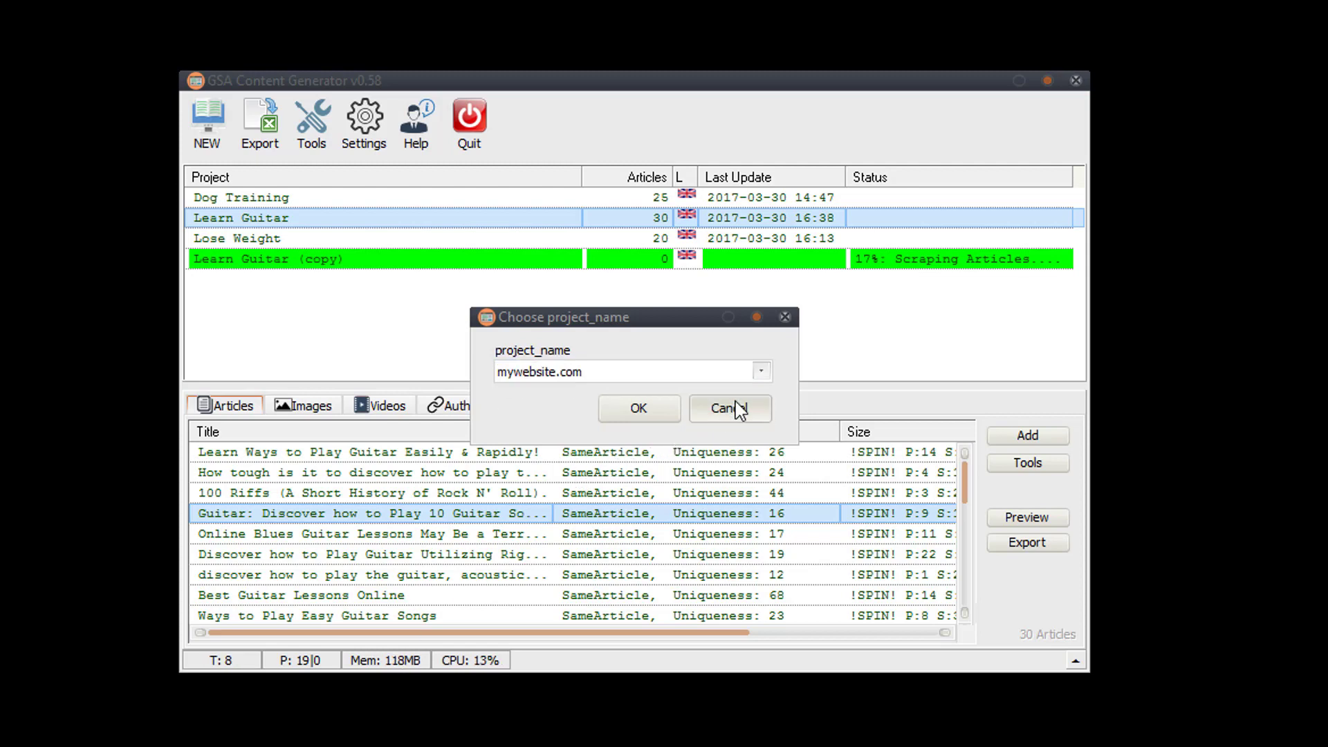
left_click(670, 439)
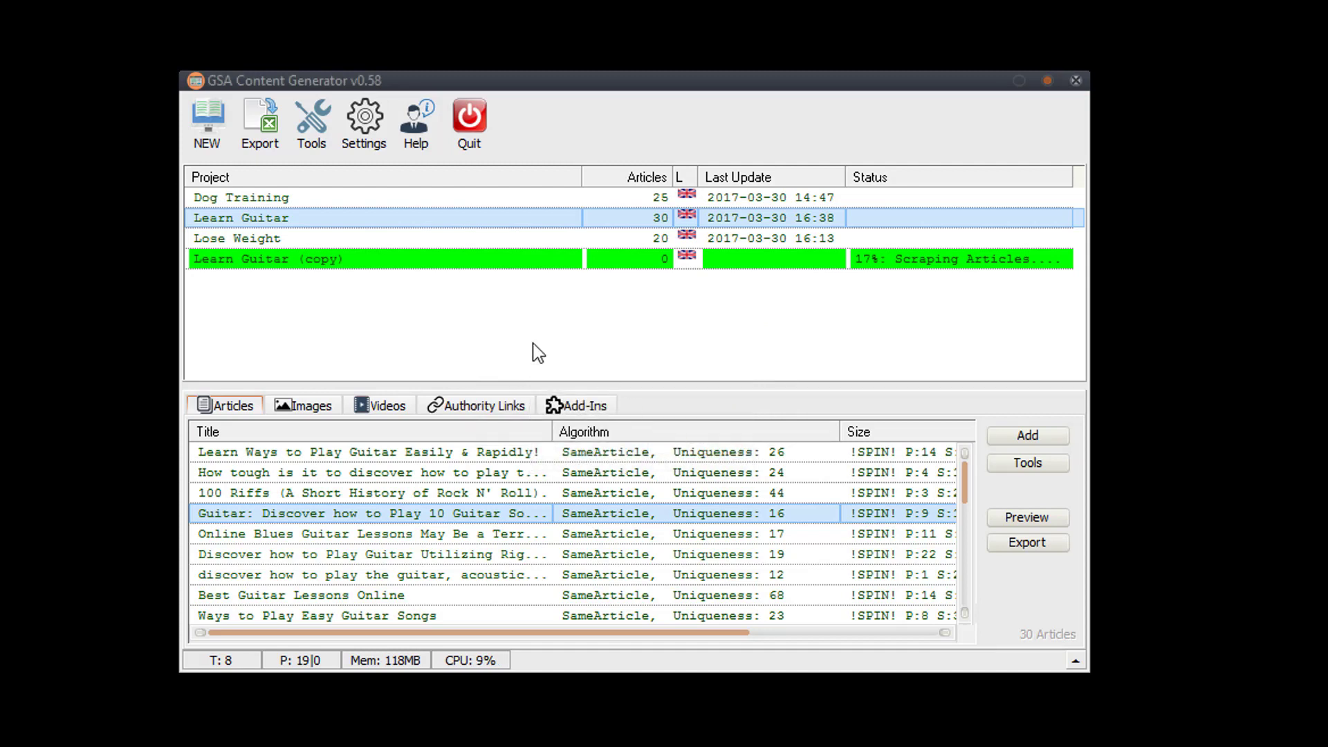
Examine the list of export templates available for the Learn Guitar articles and cancel the export
left_click(277, 145)
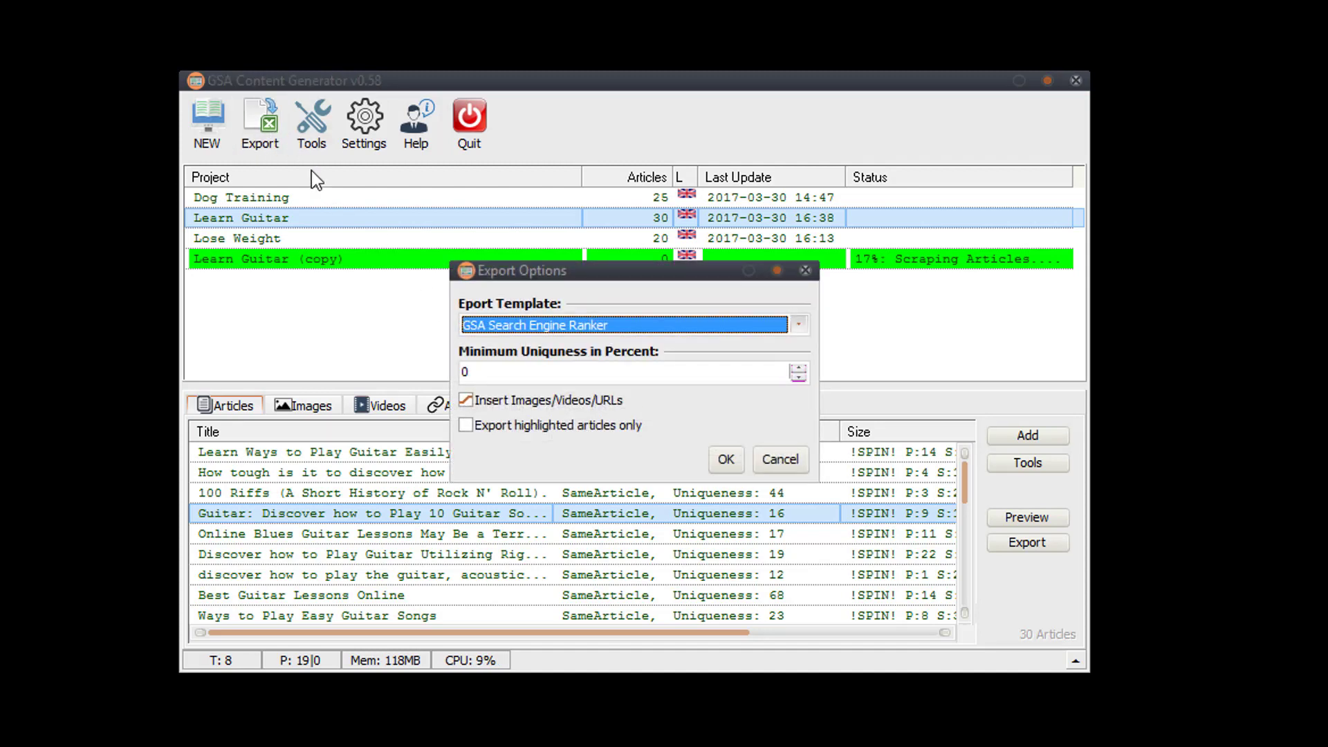
left_click(671, 322)
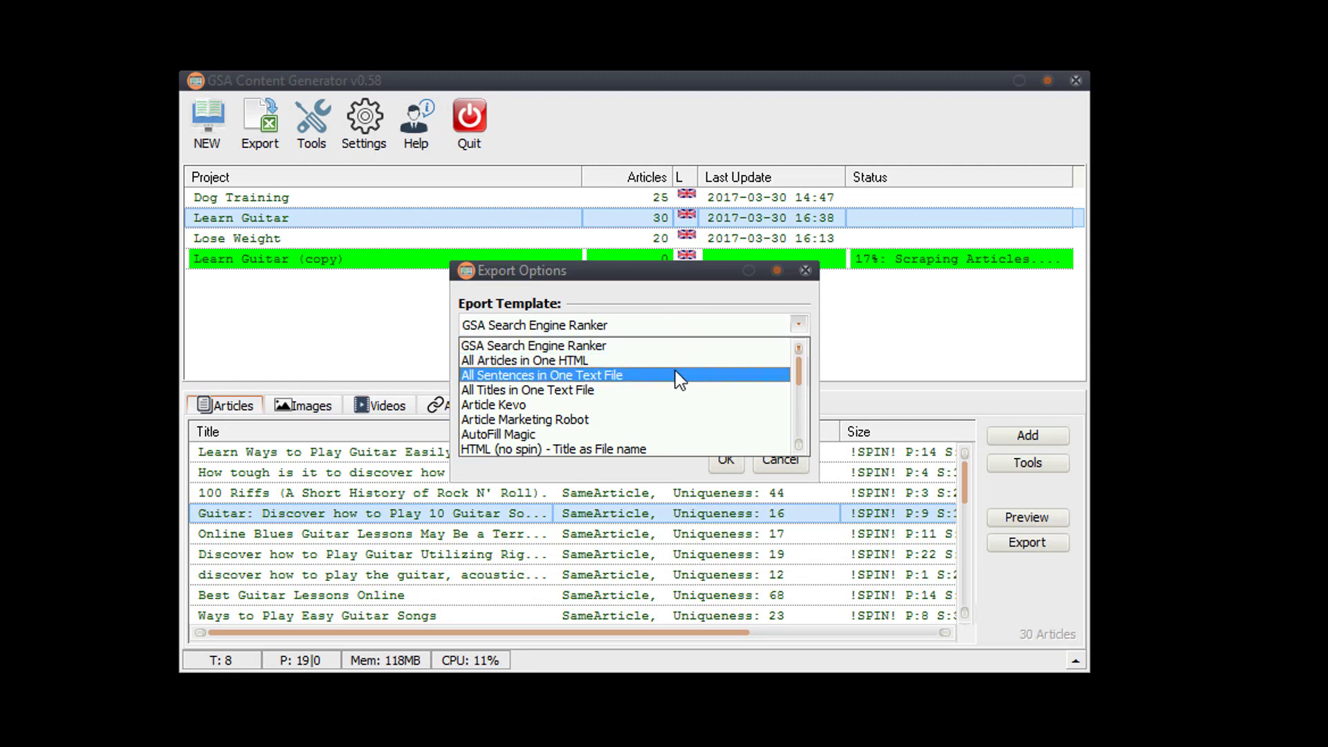
scroll(672, 406, "down", 3)
scroll(563, 379, "up", 1)
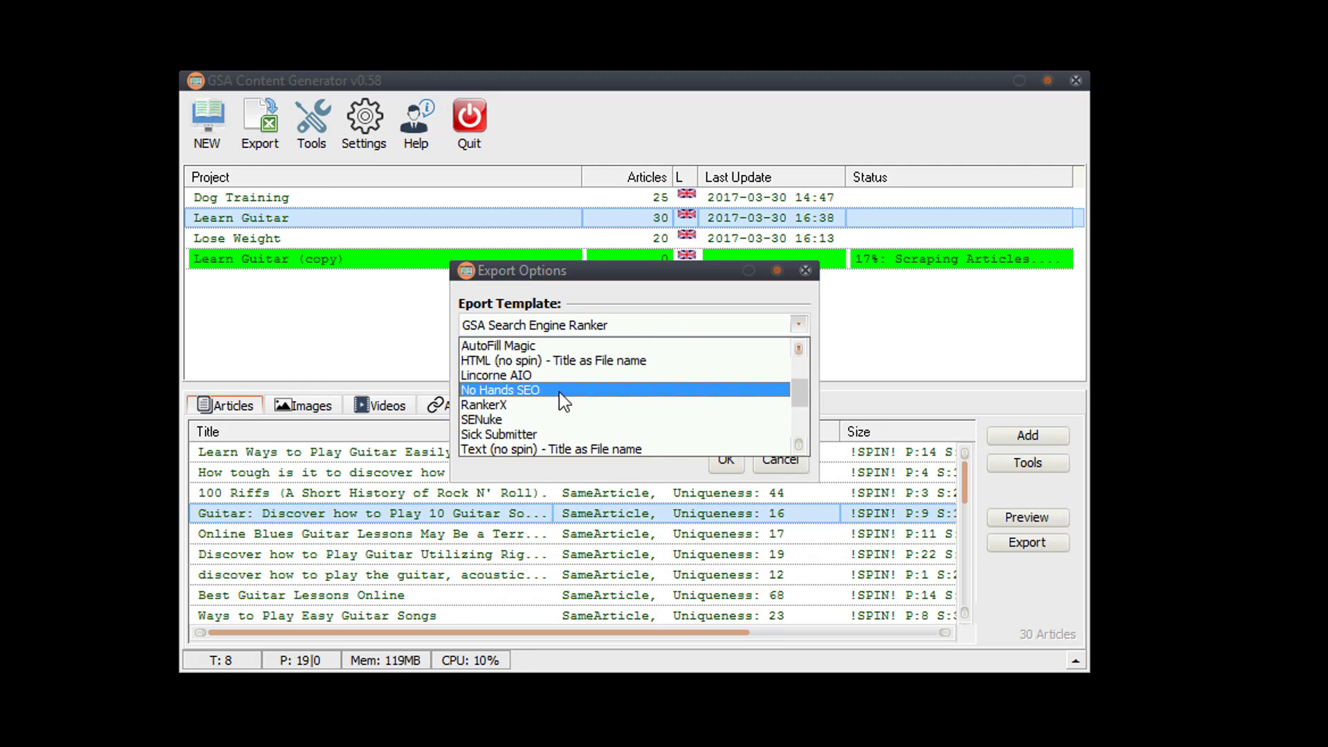
scroll(653, 392, "up", 3)
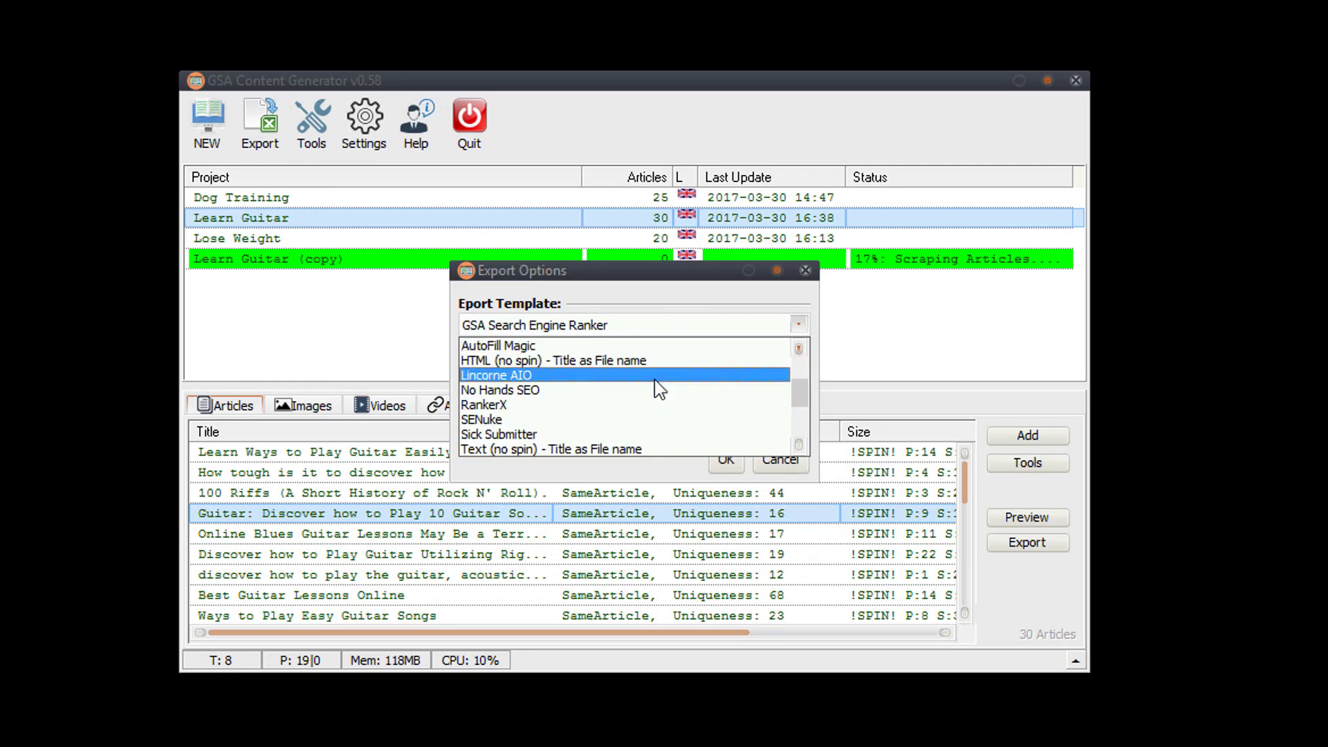
scroll(698, 396, "up", 1)
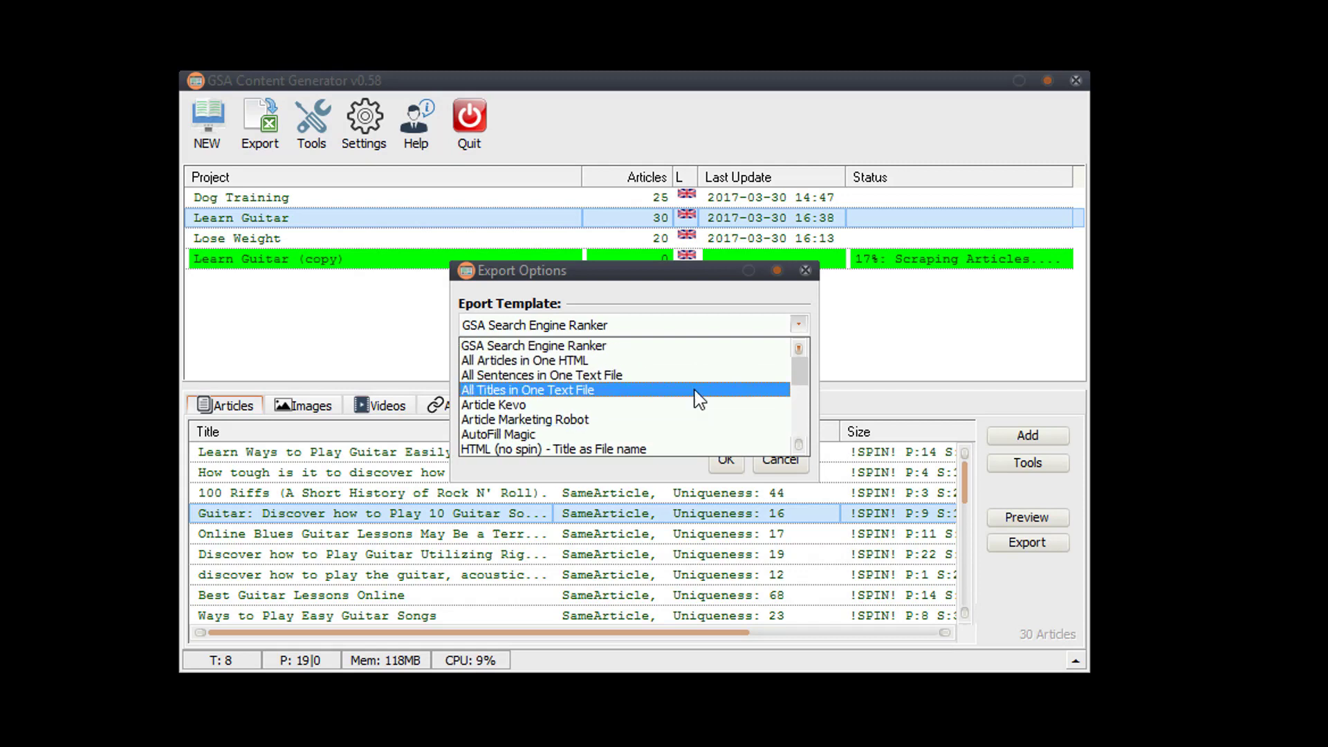
scroll(698, 396, "down", 3)
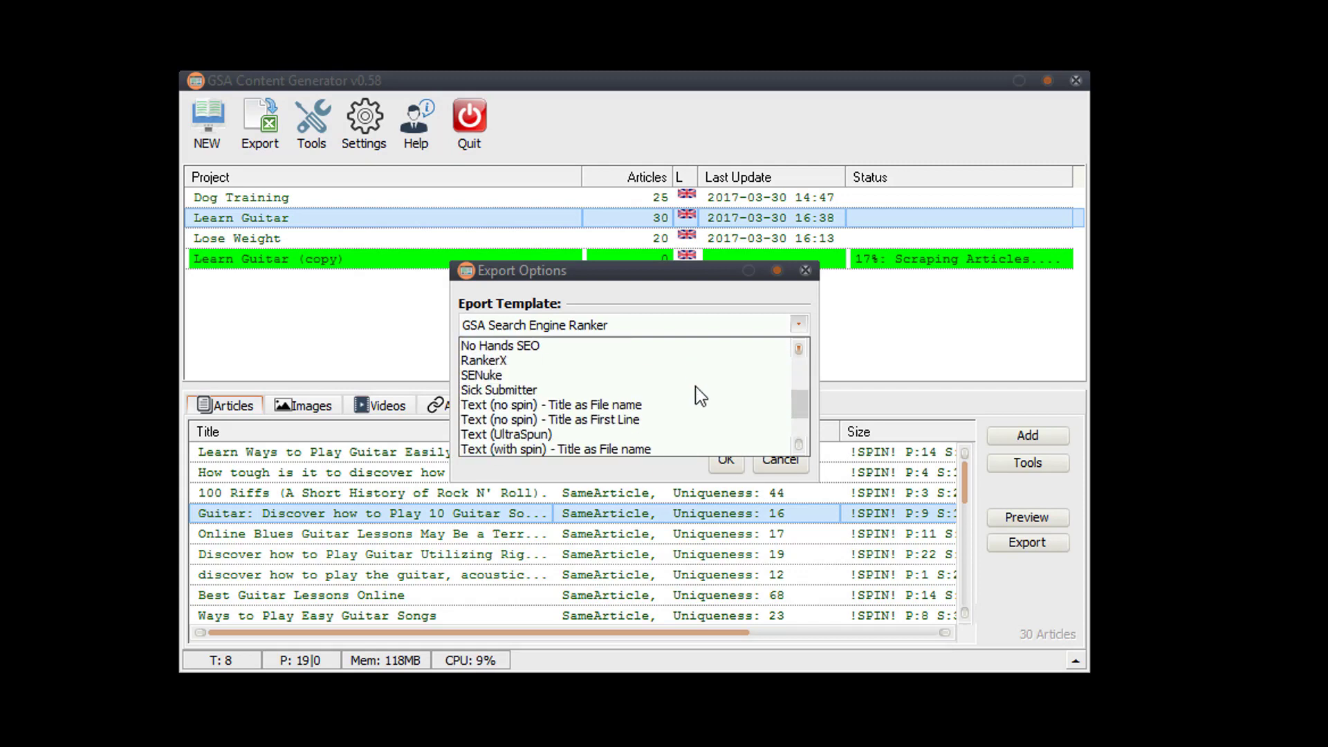
scroll(694, 390, "down", 2)
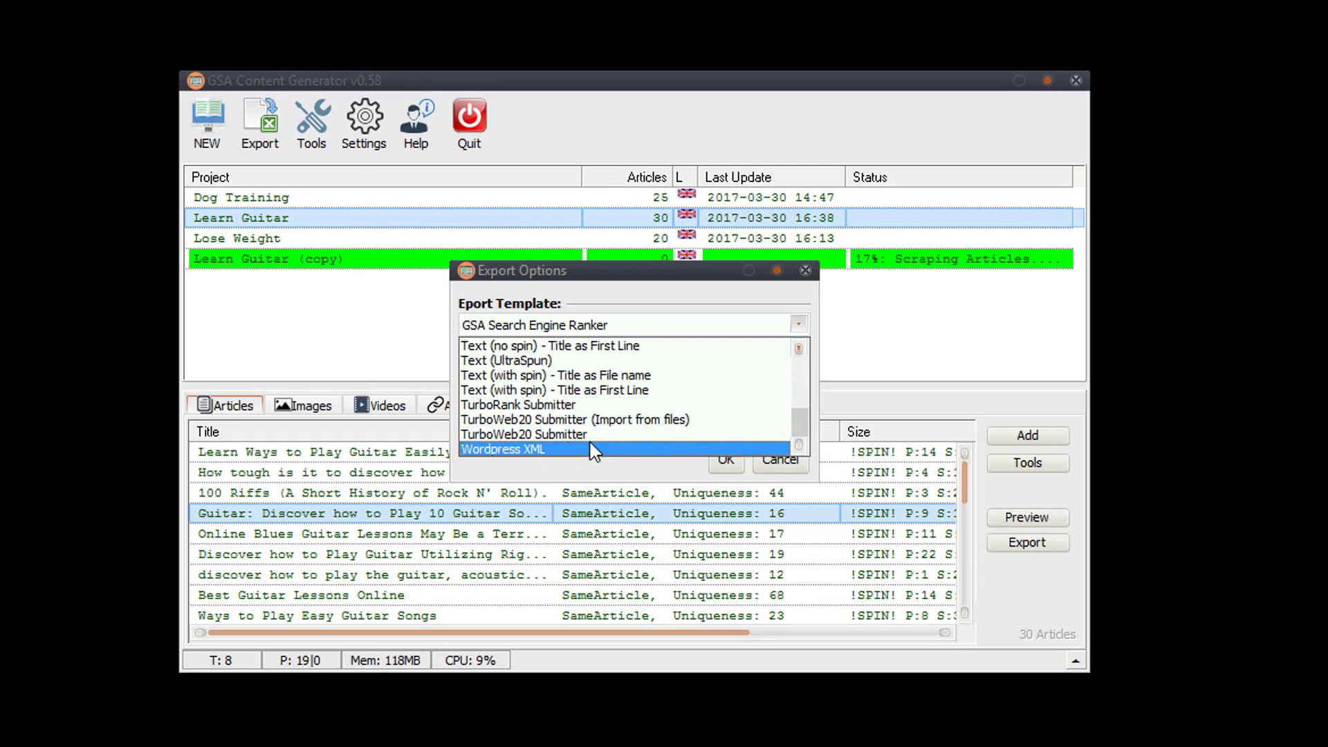
scroll(647, 415, "up", 5)
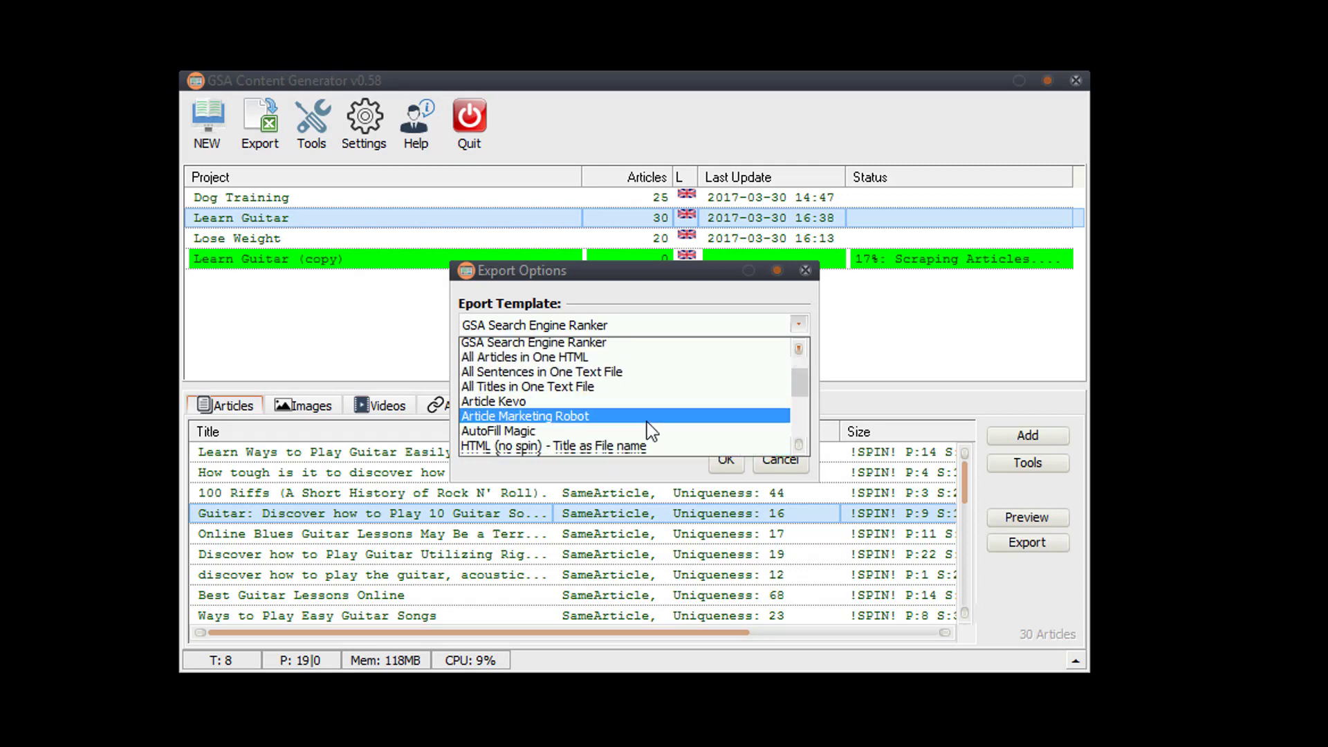
scroll(646, 422, "down", 5)
left_click(620, 477)
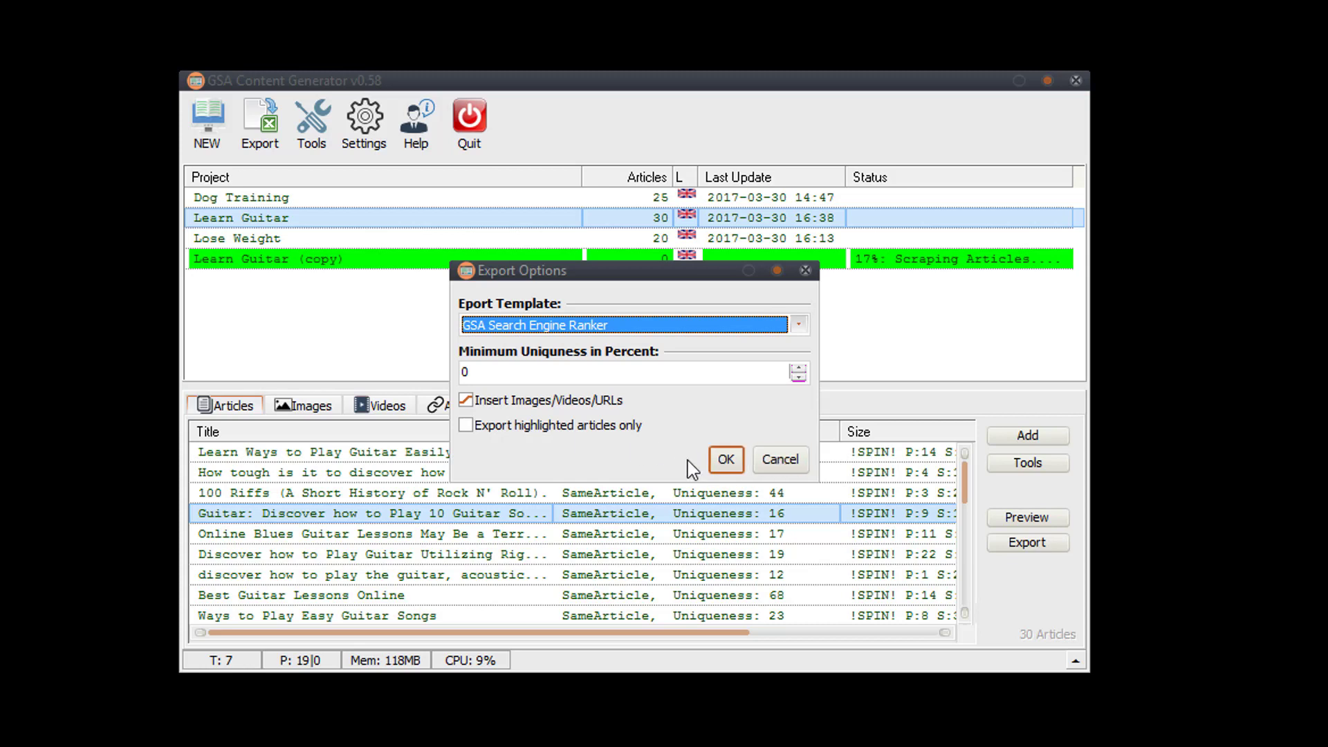
left_click(765, 469)
Start selecting articles by filter and set the Spin-Uniqueness range to 60-100
left_click(316, 128)
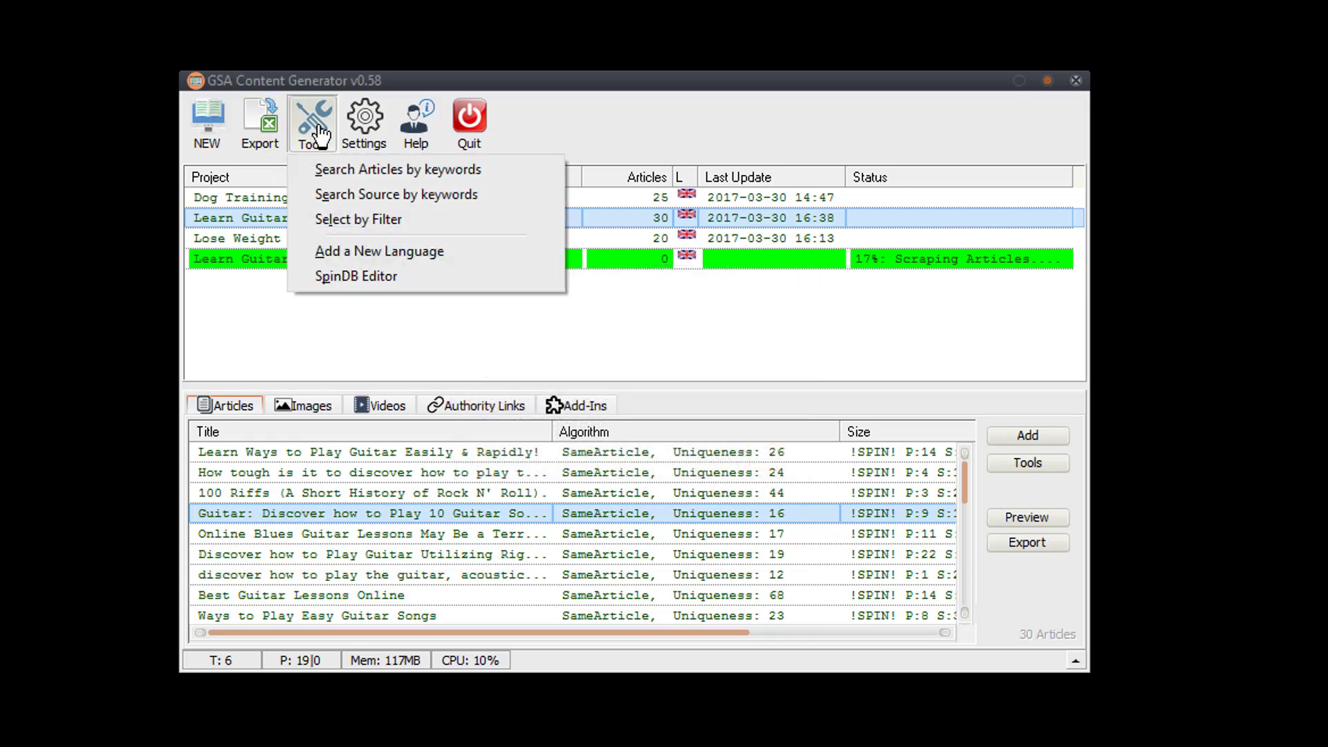
left_click(367, 223)
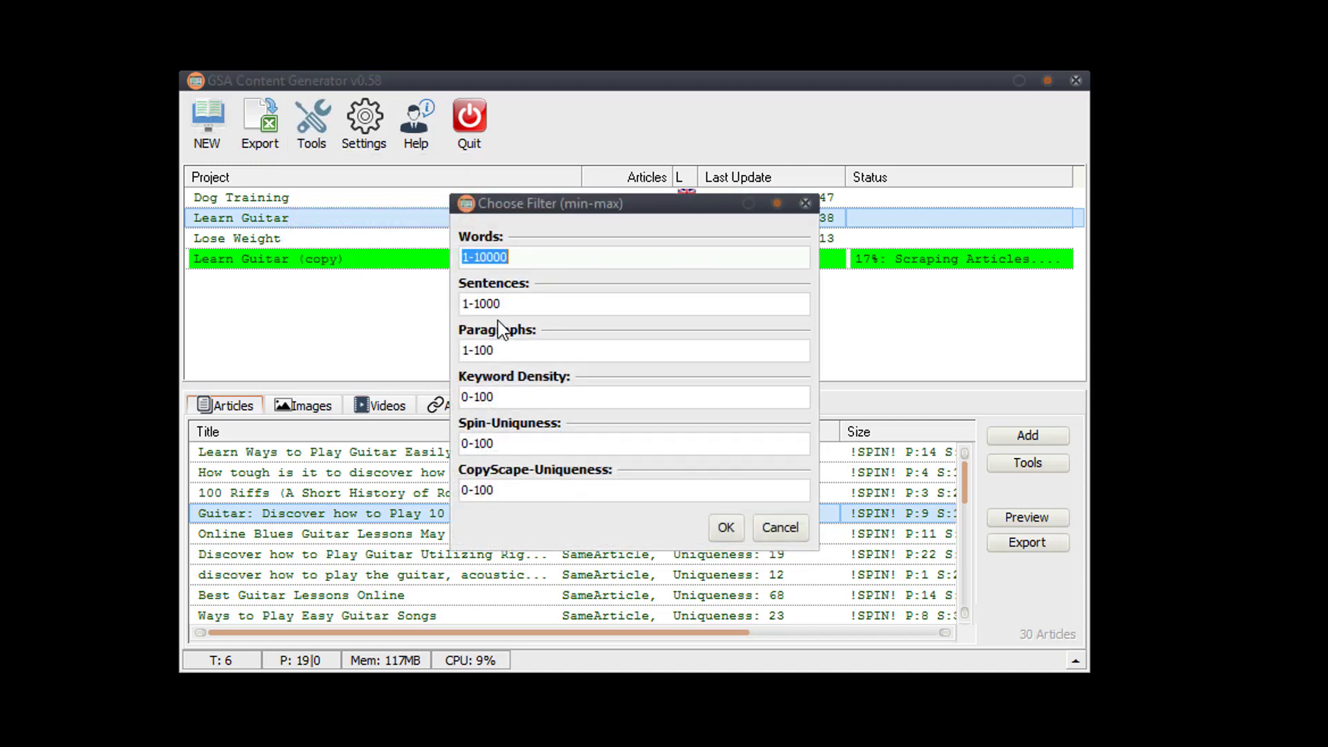
left_click_drag(537, 205, 489, 260)
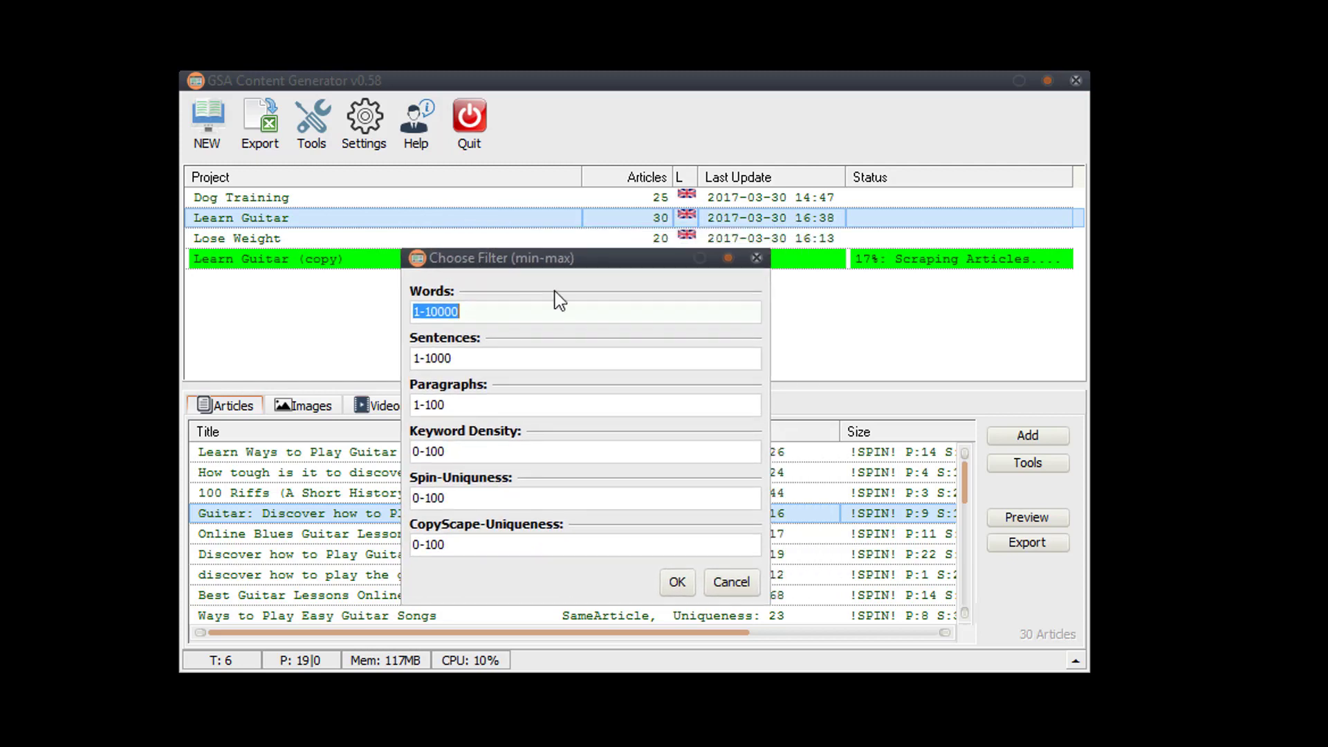
left_click(419, 498)
left_click_drag(419, 497, 380, 501)
type("60")
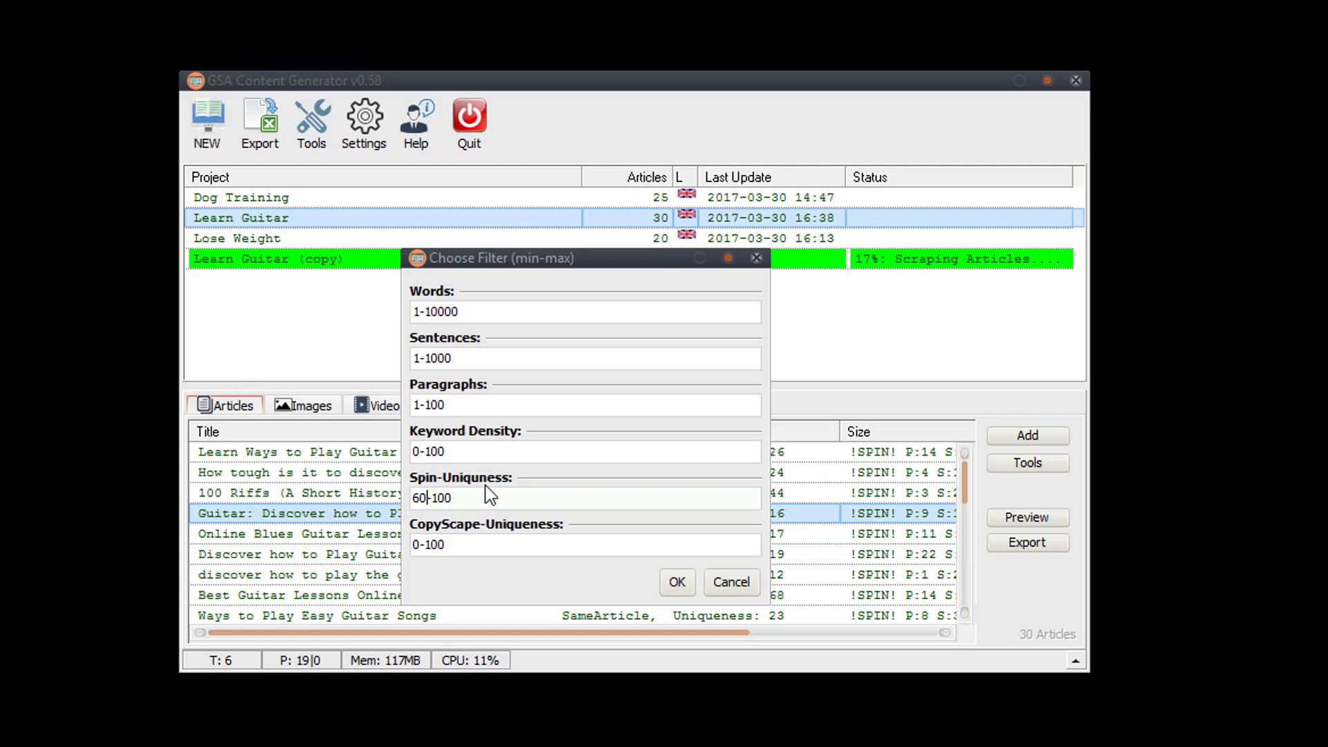
Set the CopyScape-Uniqueness range of the article filter to 60-100
left_click_drag(418, 545, 333, 551)
type("60")
left_click_drag(525, 262, 540, 255)
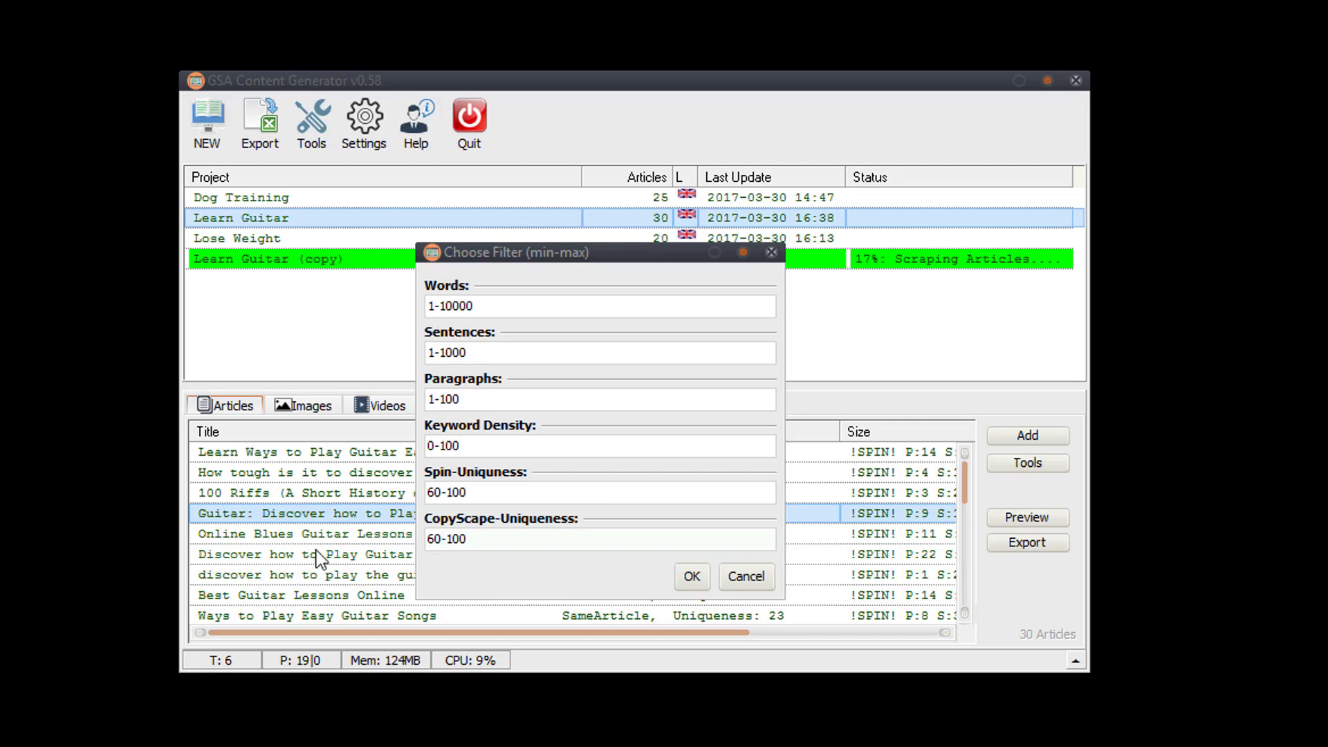
Reset the minimum CopyScape-Uniqueness to 0 and apply the filter to select the matching articles
left_click_drag(497, 542, 348, 539)
key("shift+Left")
key("shift+Left")
key("shift+Left")
key("shift+Left")
type("0")
left_click(442, 492)
key("shift+Home")
left_click(688, 580)
left_click(720, 446)
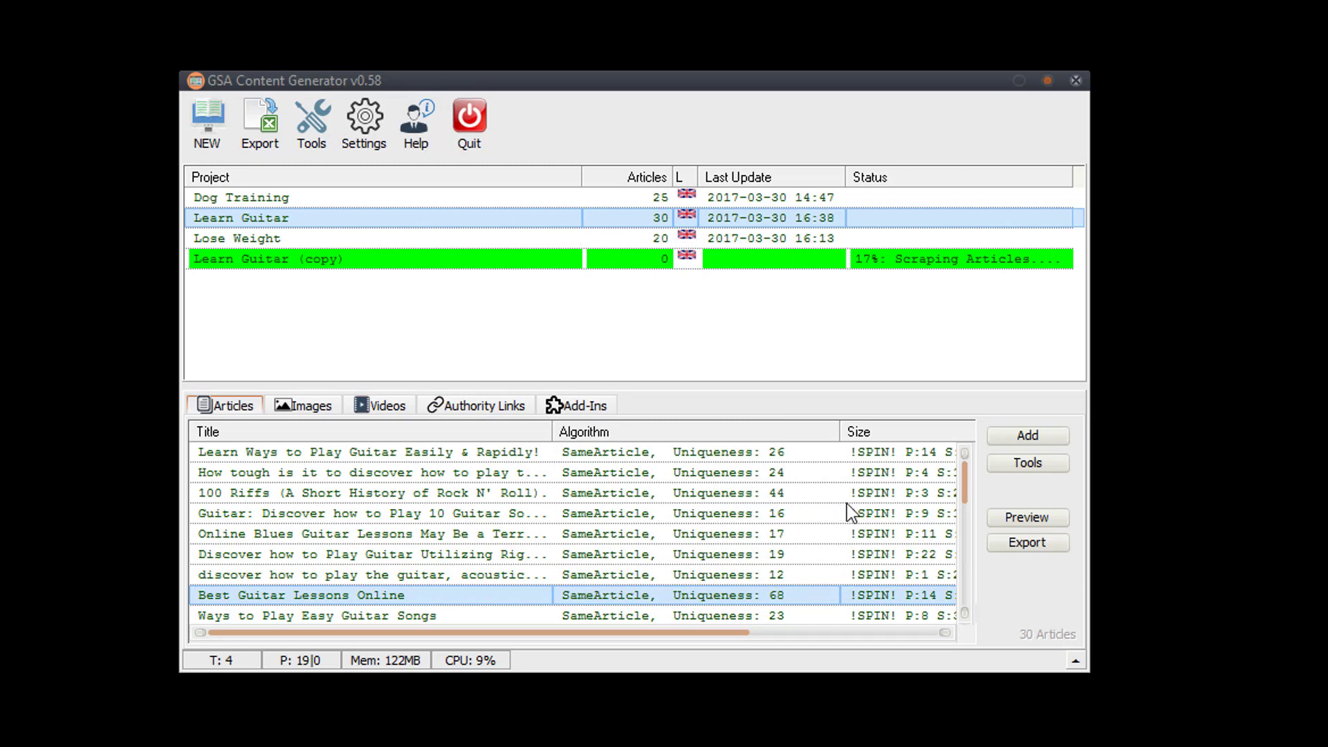
Open the CopyScape check for the selected articles, limit it to highlighted items only, and cancel it
left_click_drag(966, 496, 794, 503)
right_click(773, 489)
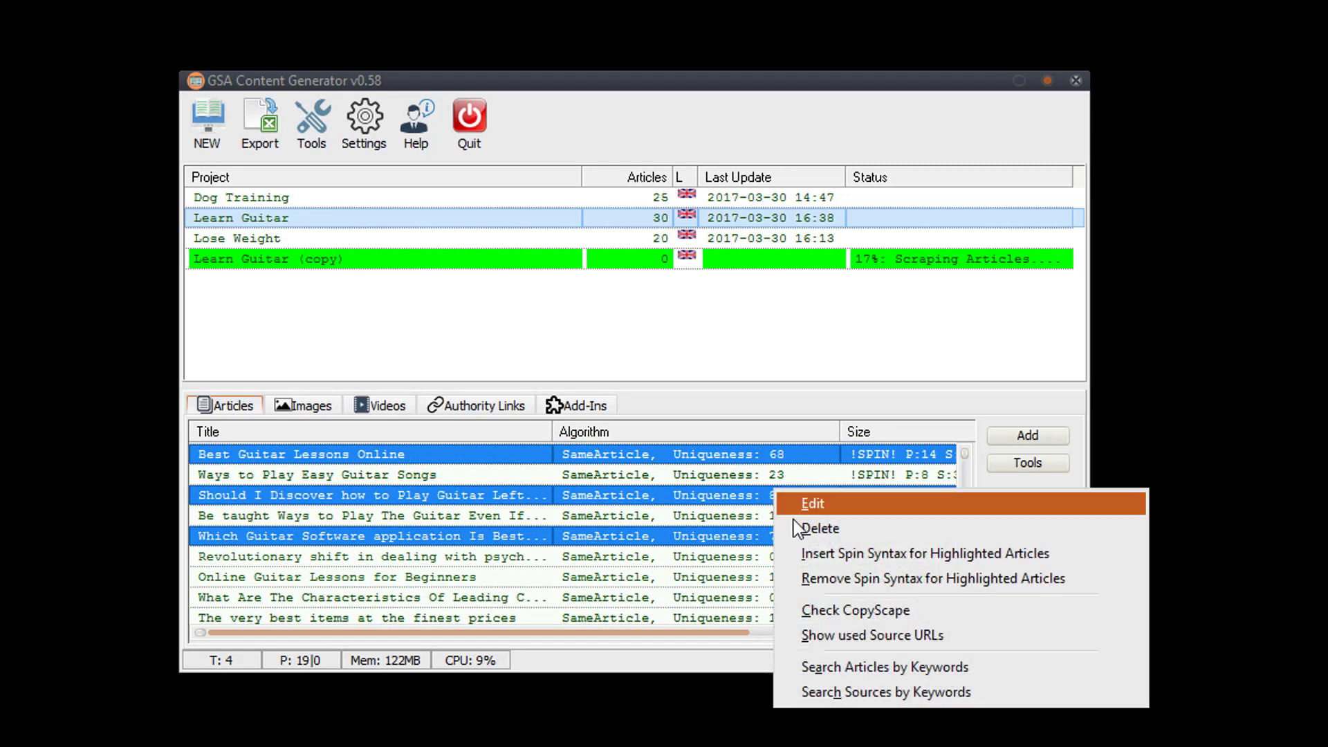
left_click(860, 609)
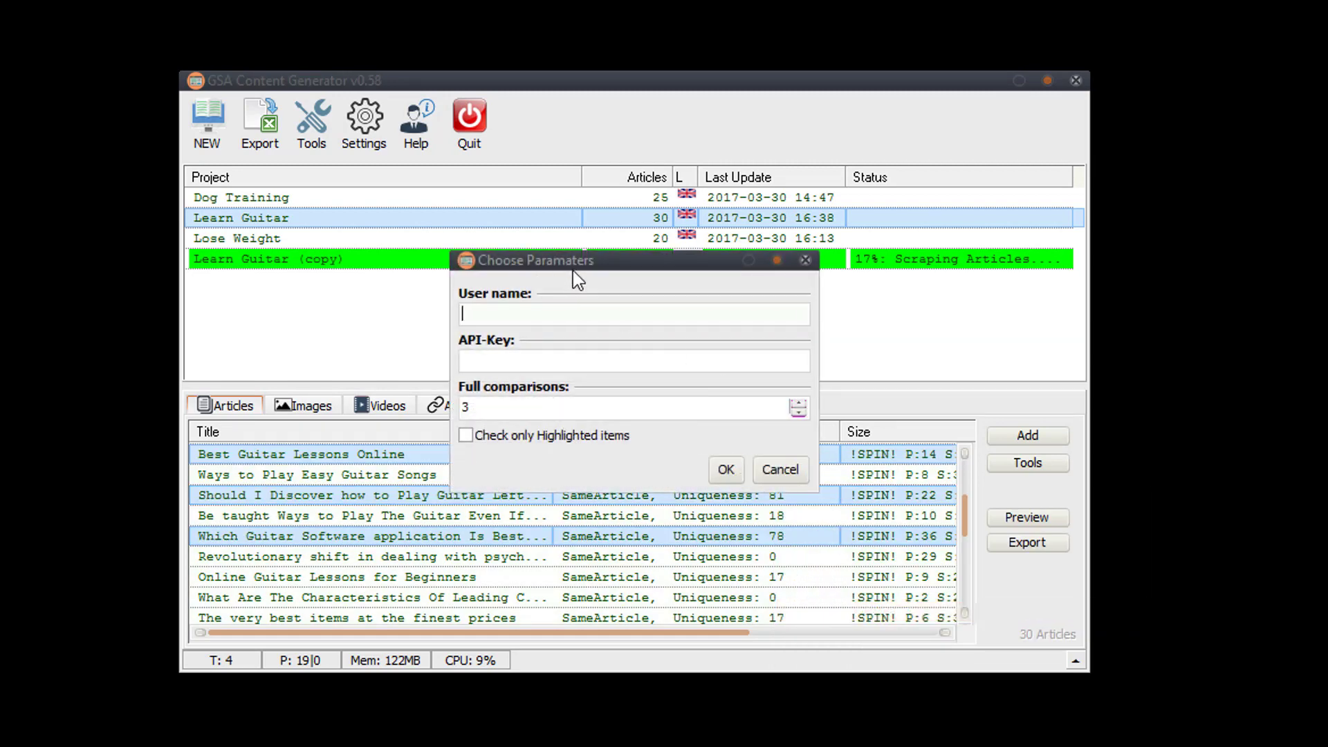
left_click_drag(573, 271, 573, 339)
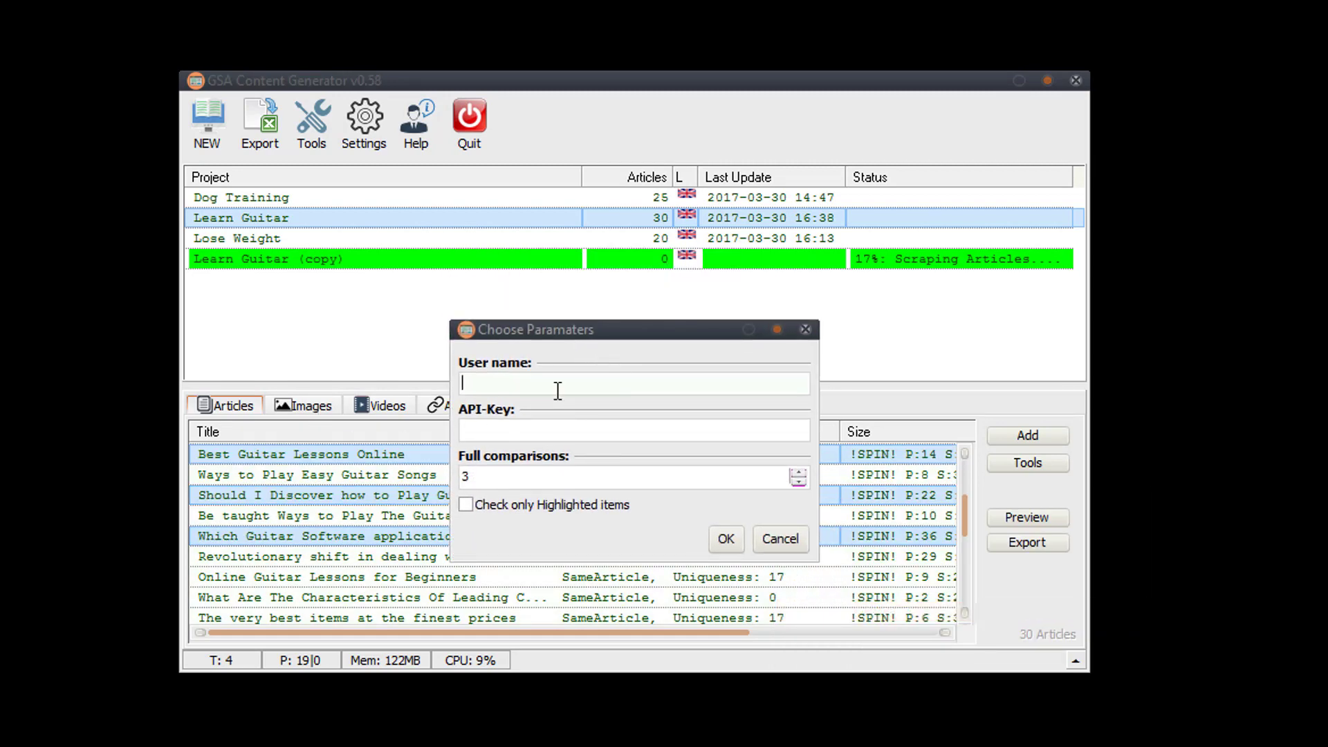
left_click(544, 504)
left_click_drag(570, 339, 491, 311)
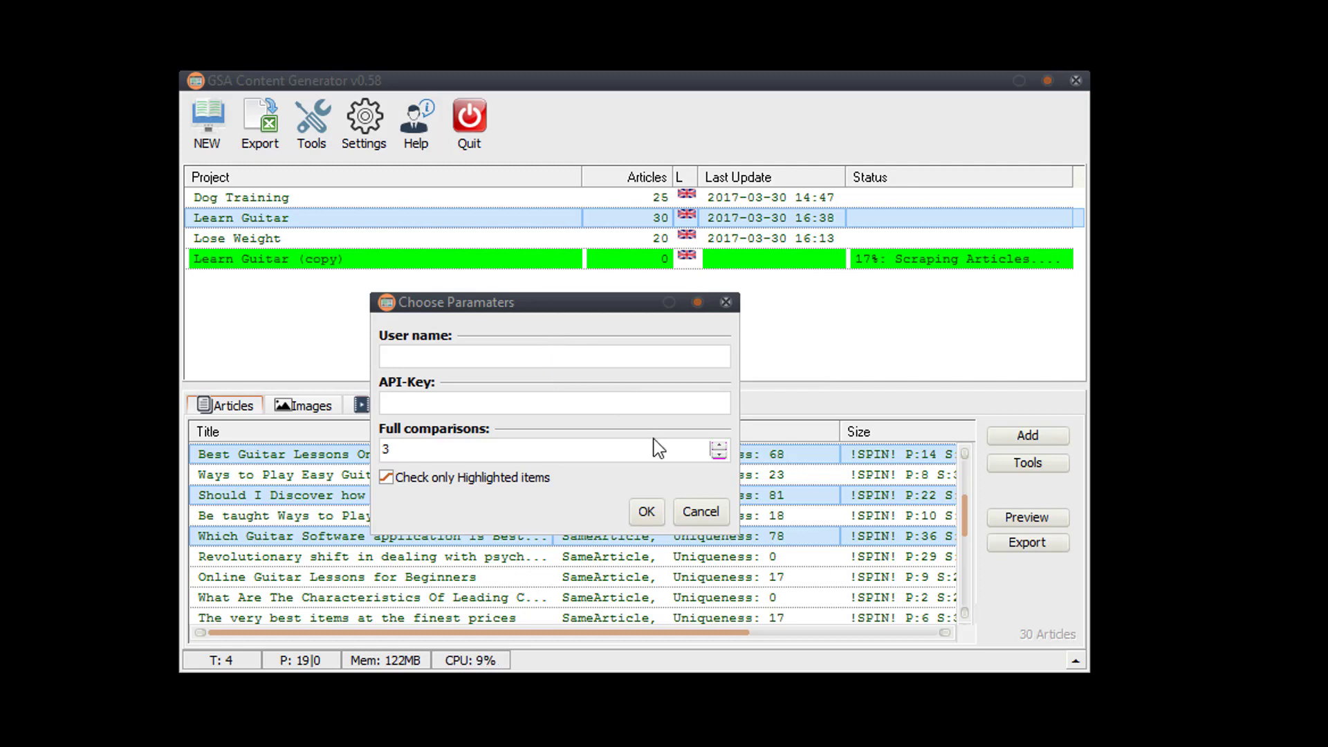
left_click(700, 511)
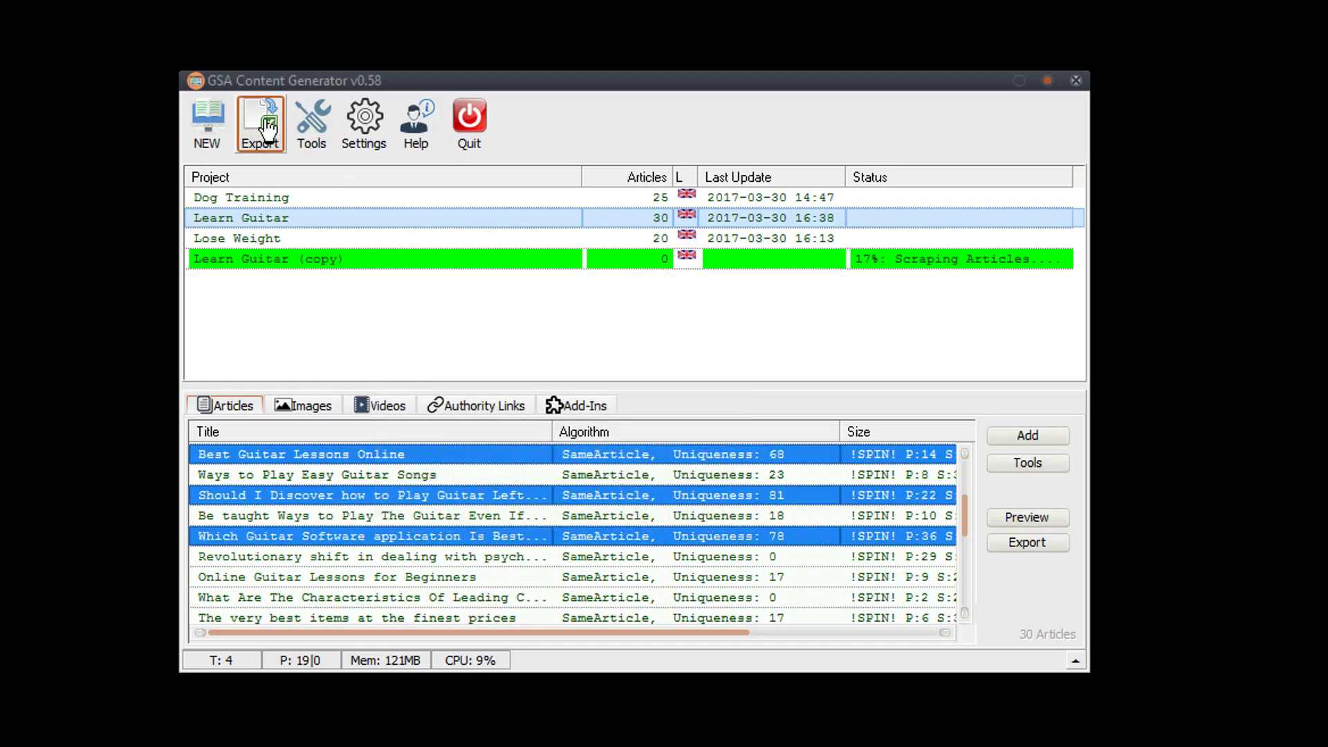
Reopen the article filter to review its ranges and cancel it
left_click(294, 116)
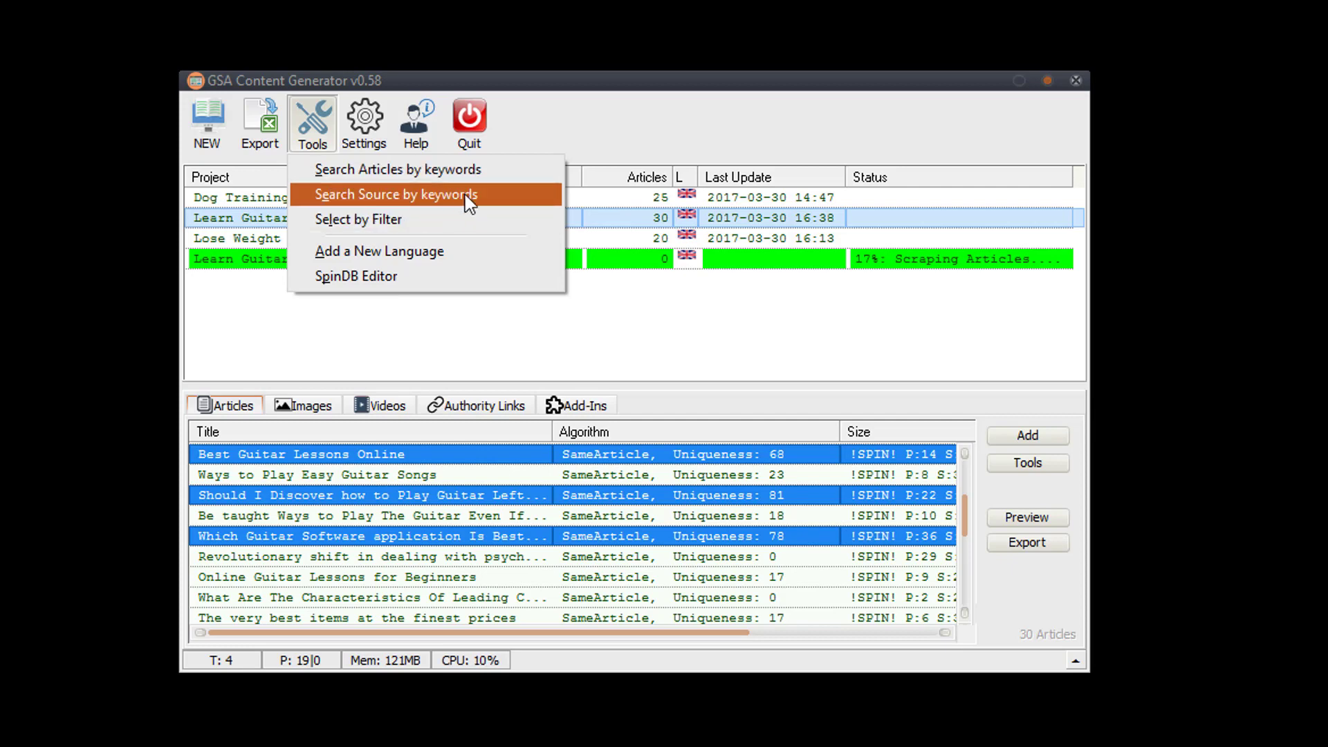
left_click(455, 214)
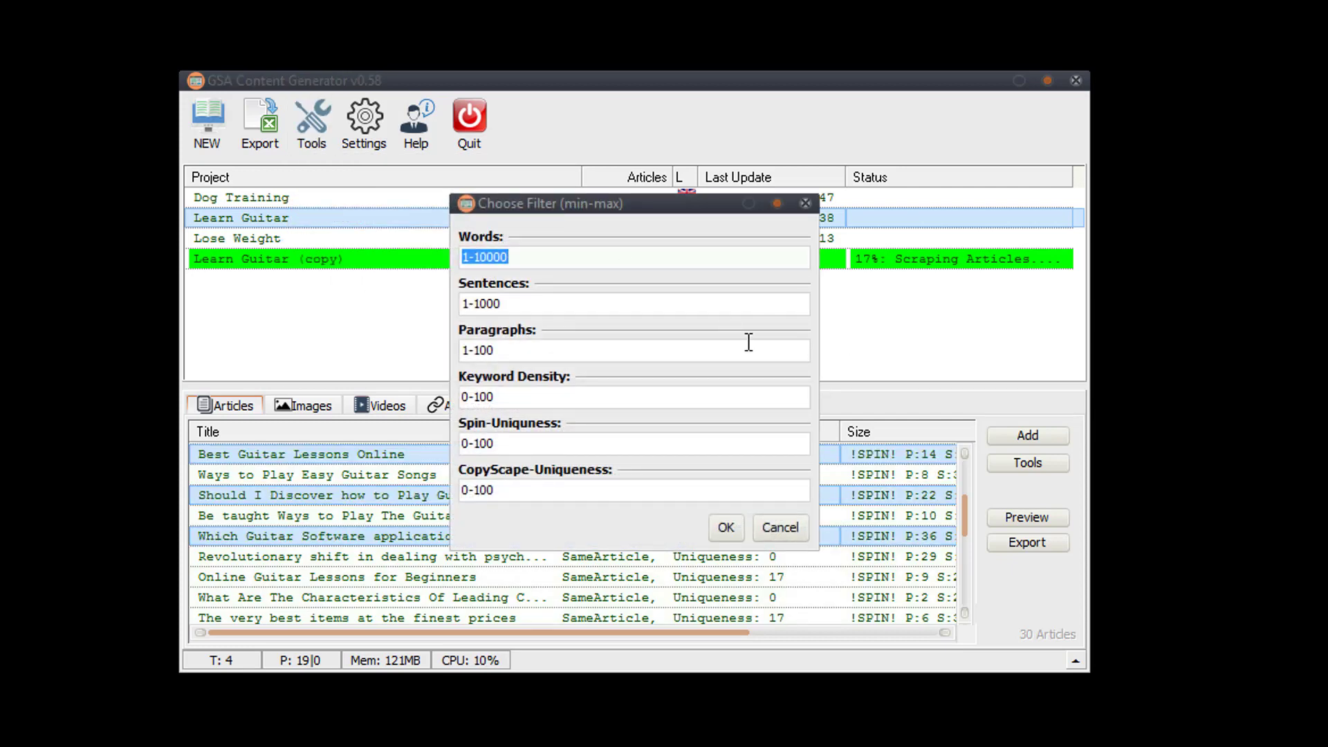
left_click_drag(546, 205, 482, 199)
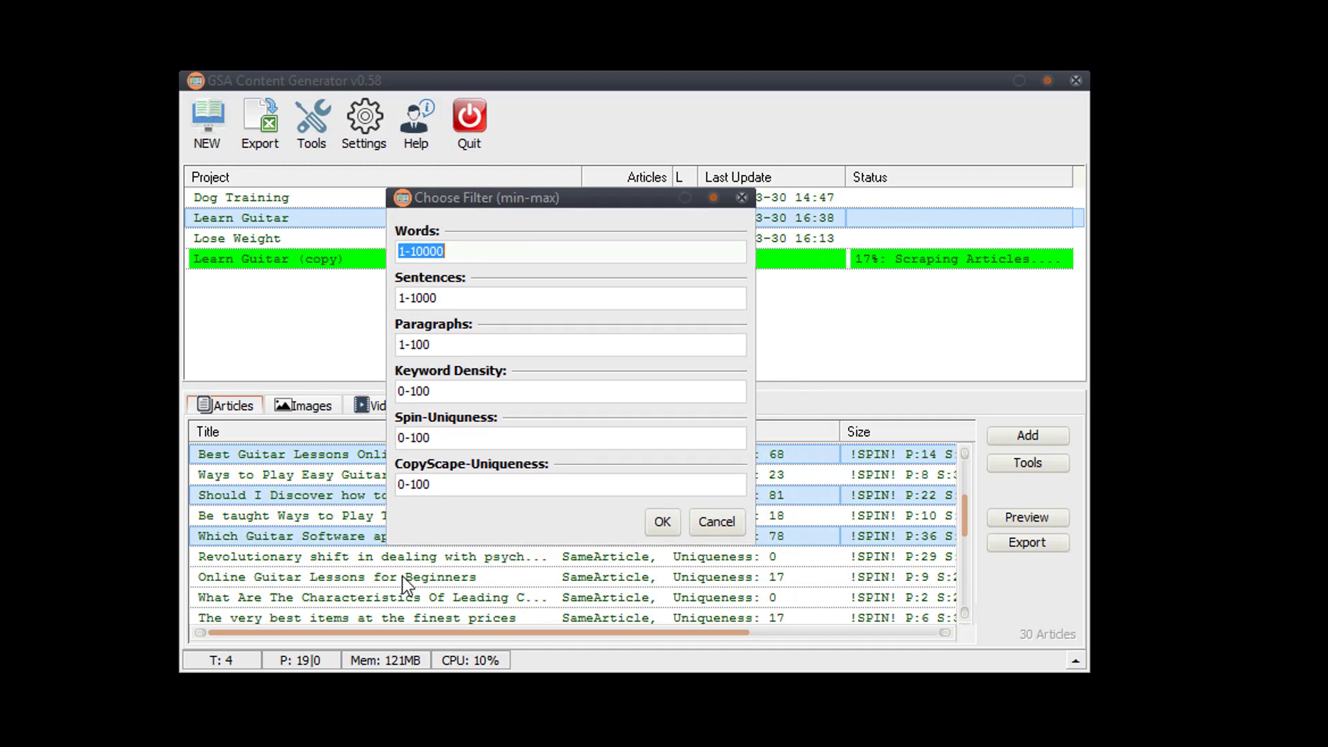
left_click(706, 523)
Add Russian as a new language
left_click(309, 121)
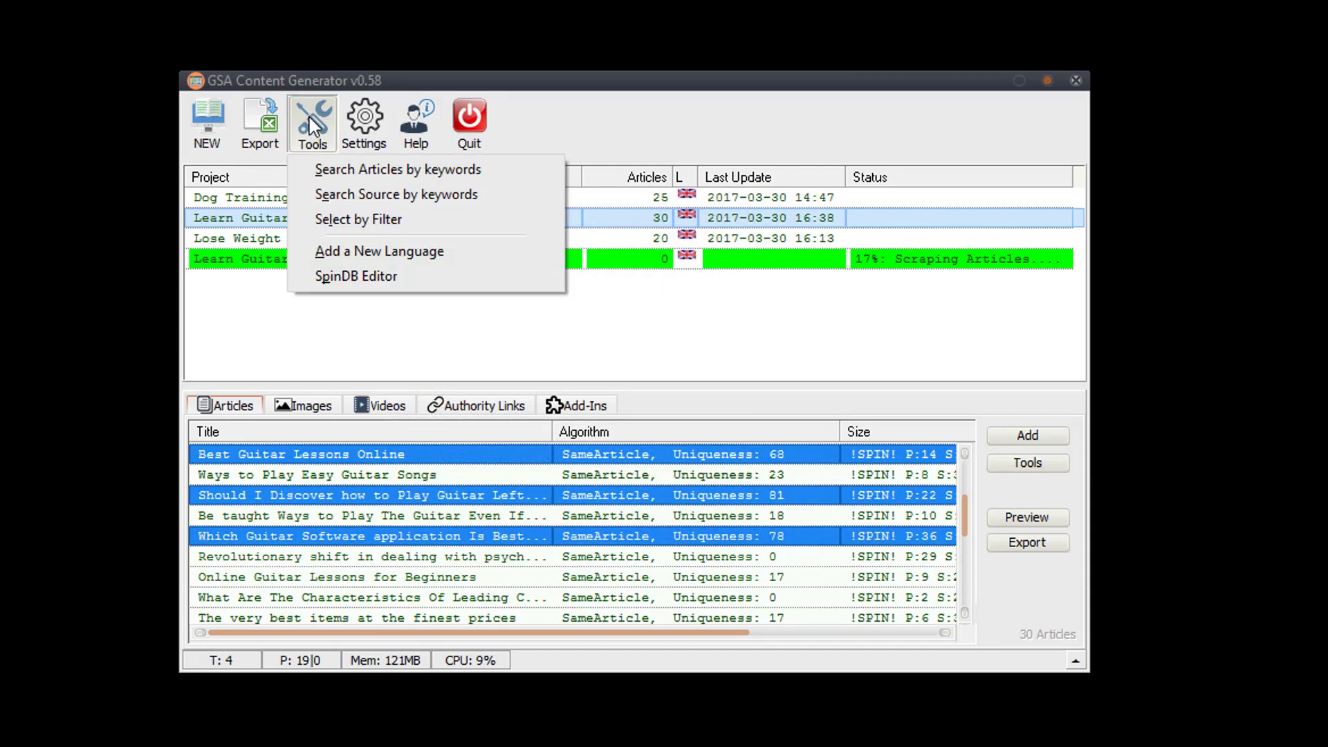
left_click(350, 261)
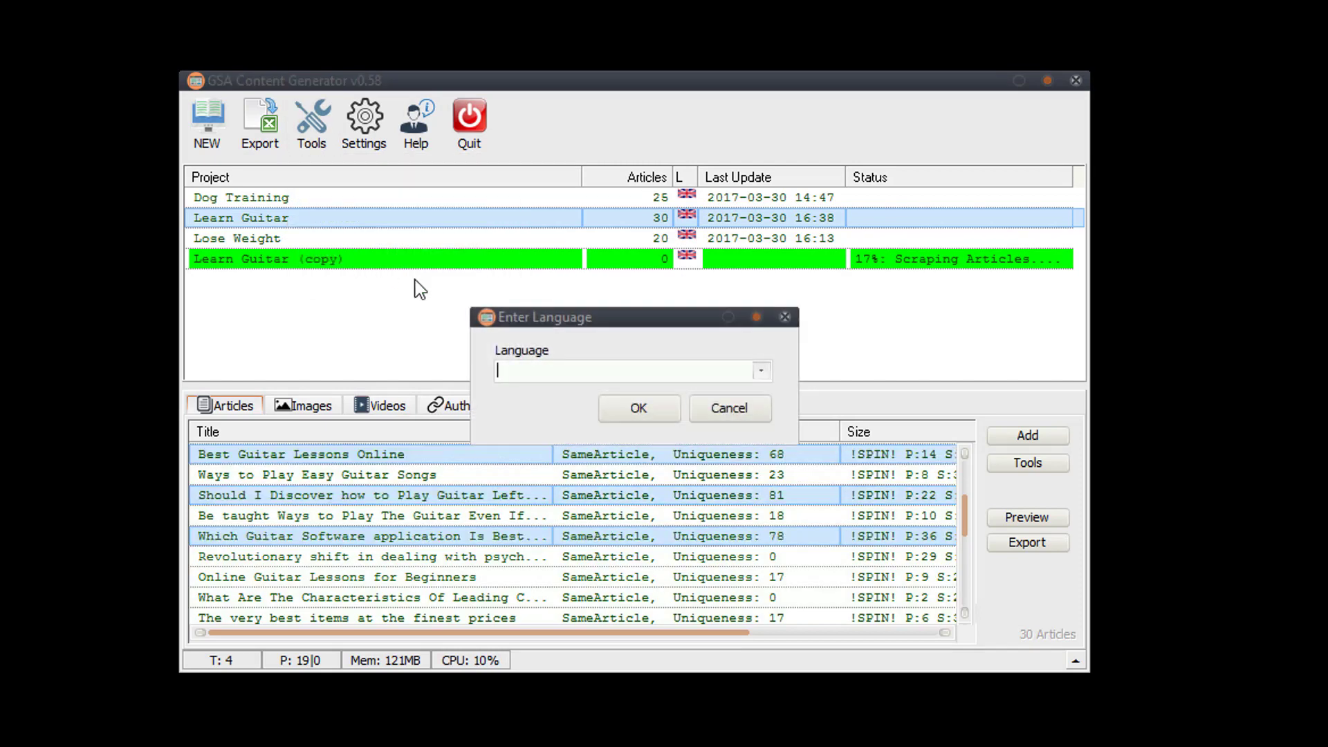
left_click_drag(553, 321, 510, 331)
left_click(508, 385)
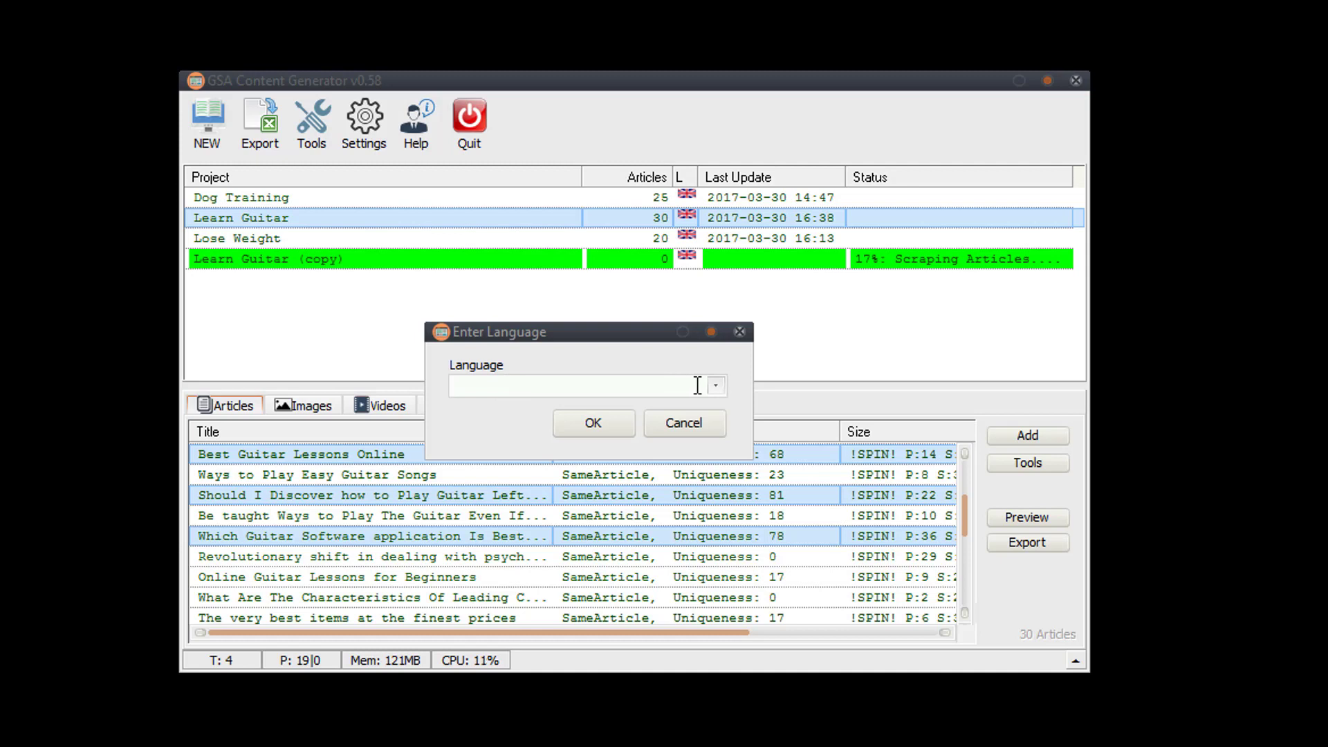
type("russian")
key("Return")
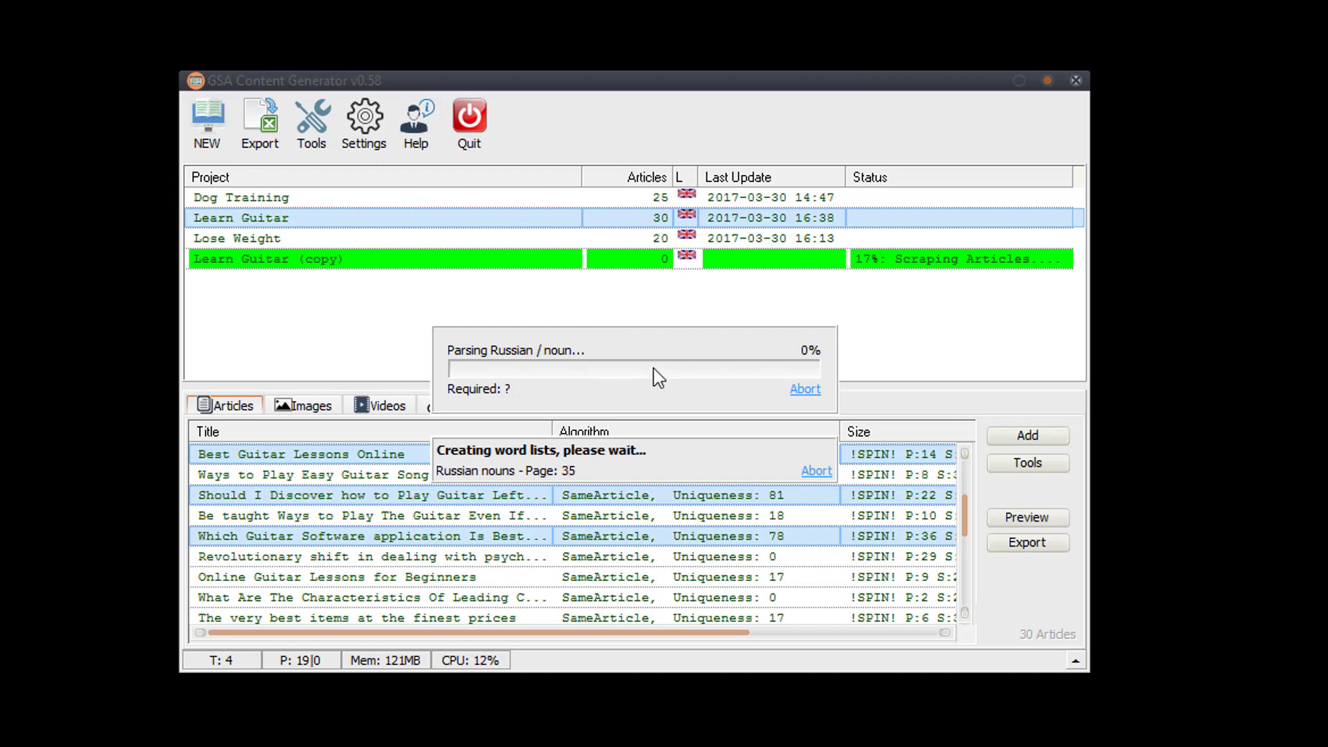
Abort the Russian word-list creation and noun parsing, and dismiss the language message
left_click(815, 471)
left_click(791, 391)
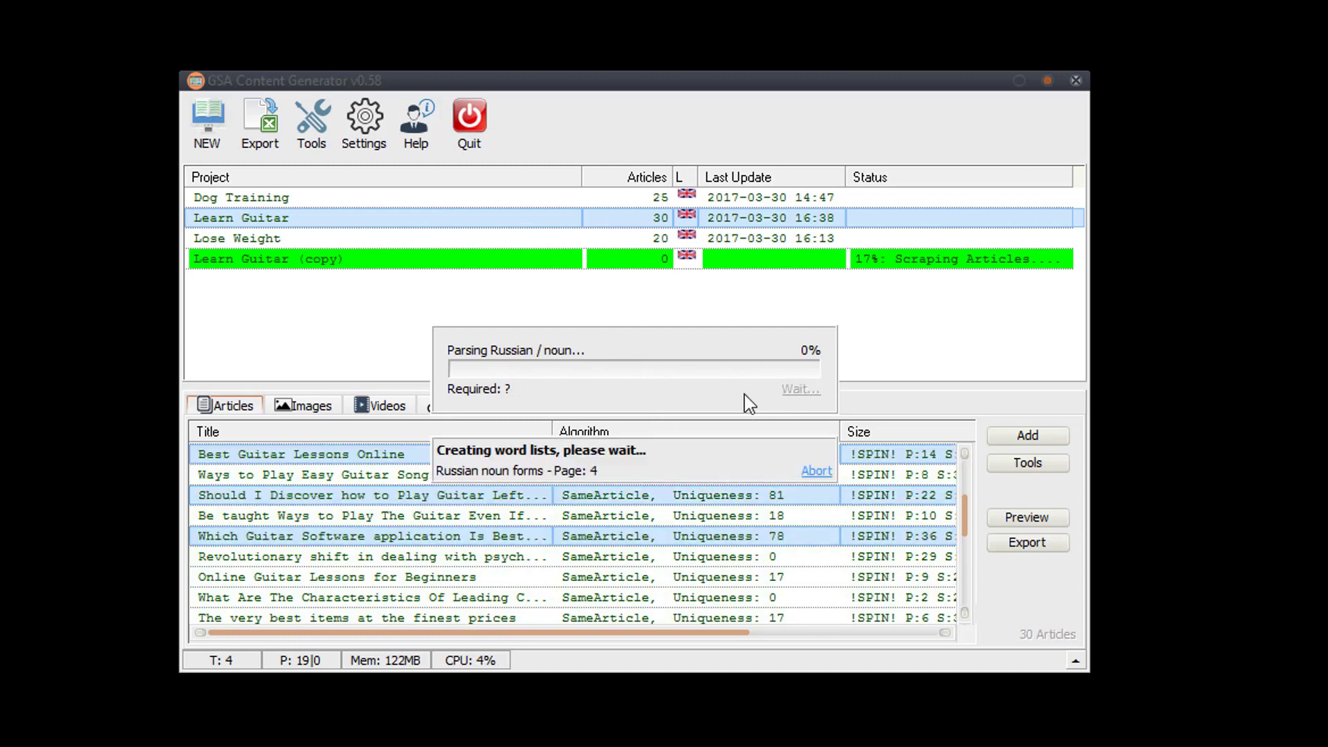
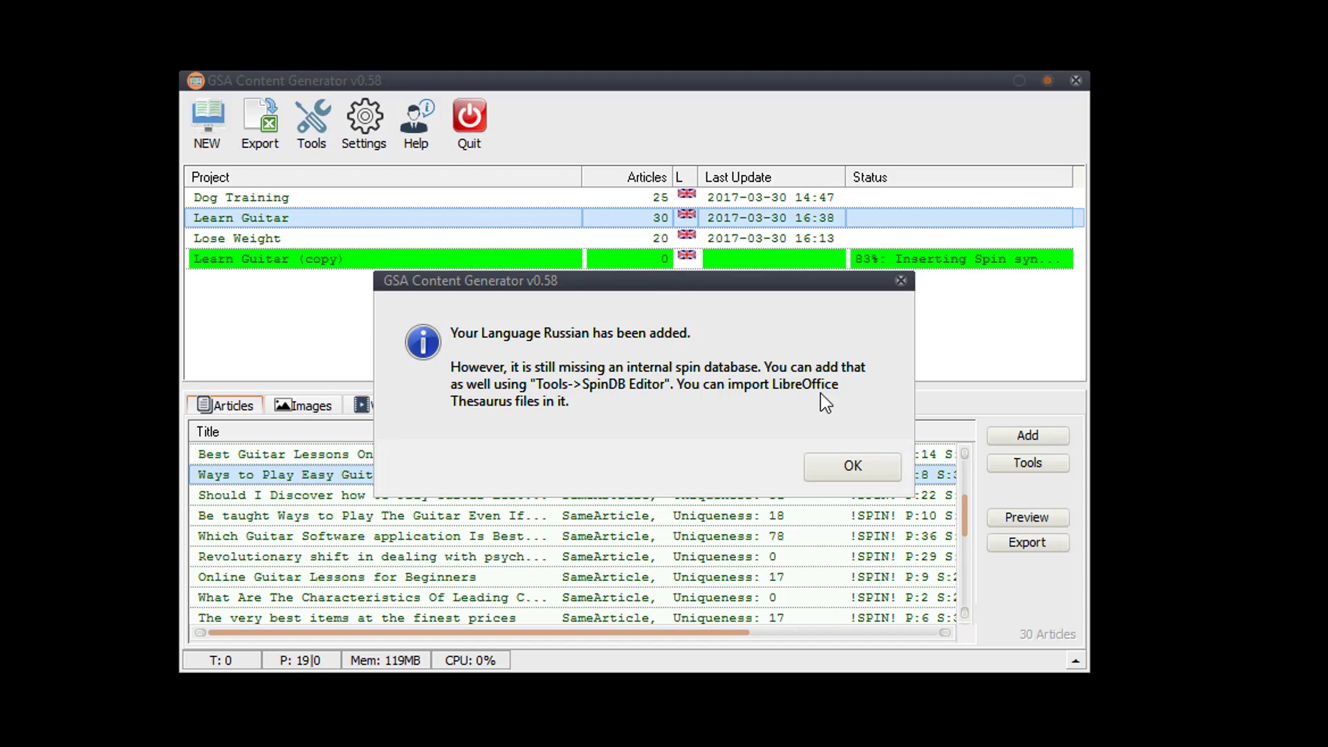
left_click(833, 467)
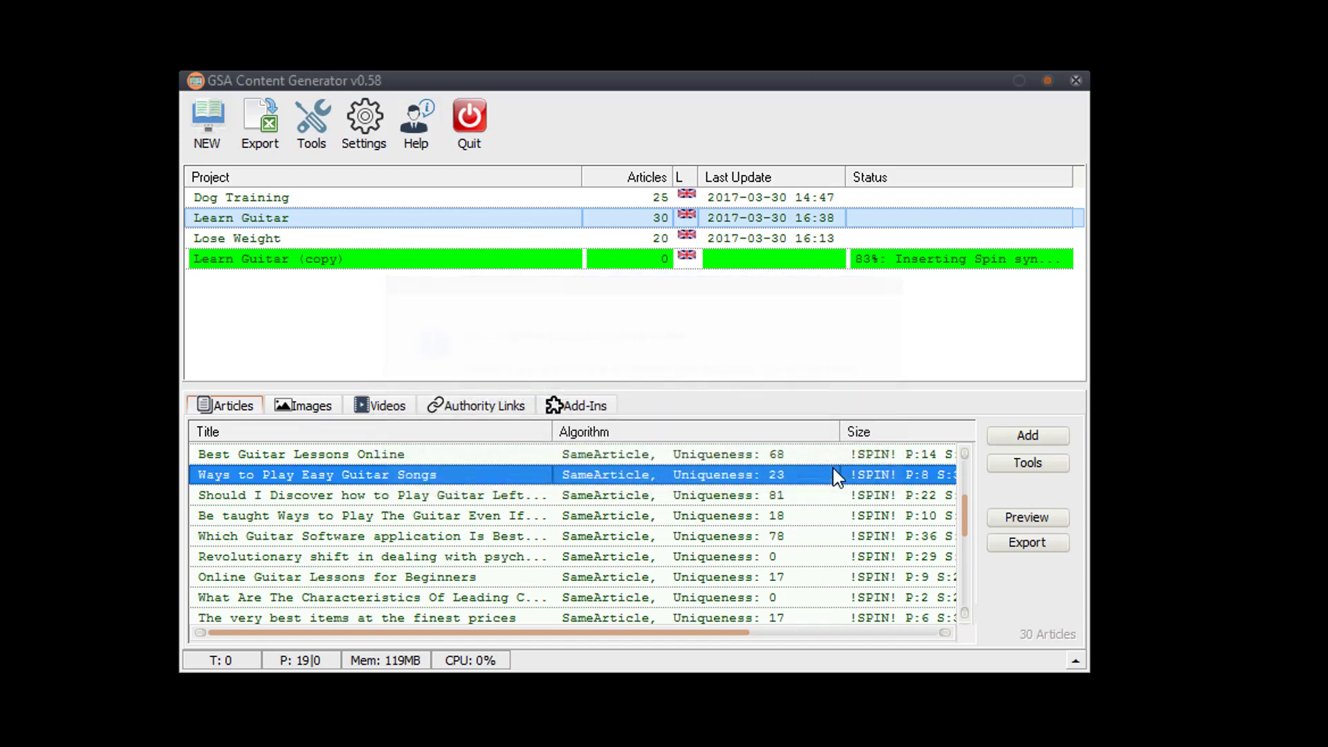
Open the SpinDB Editor and load the German spin database de - spin.sdb
left_click(307, 144)
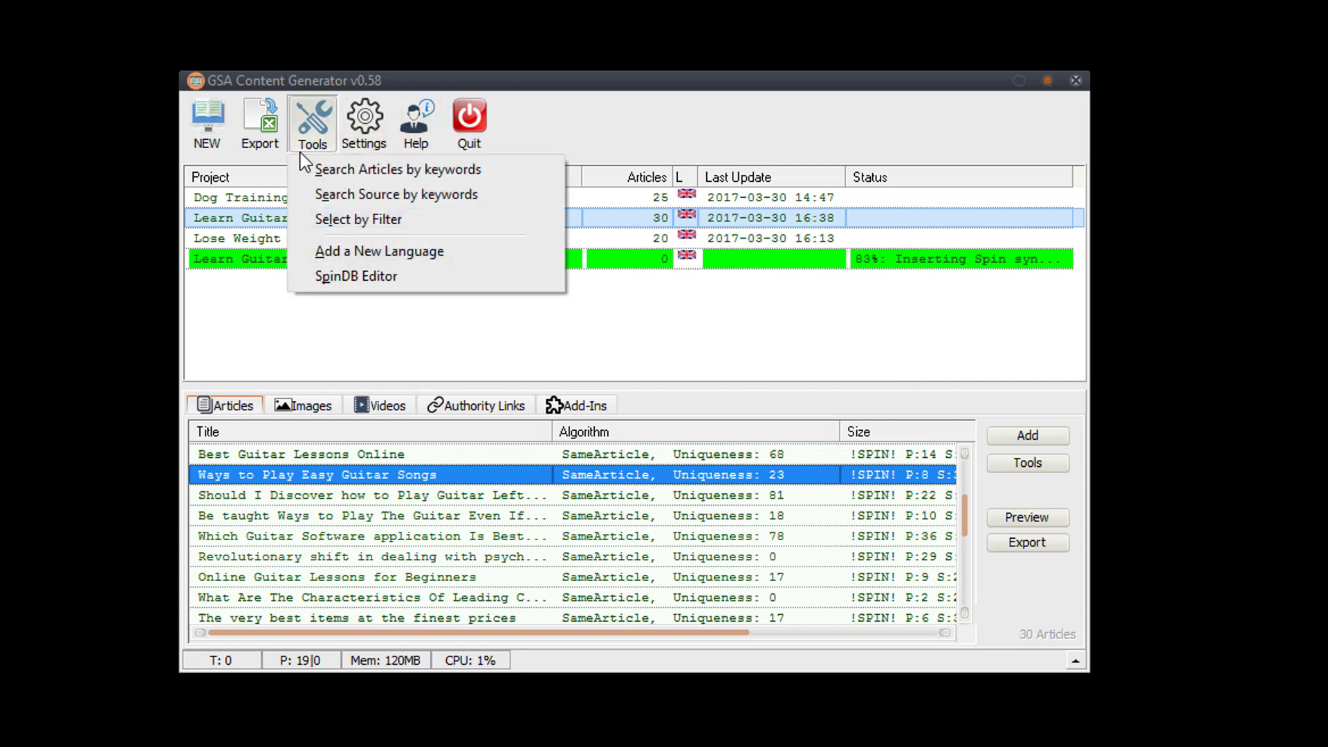
left_click(325, 273)
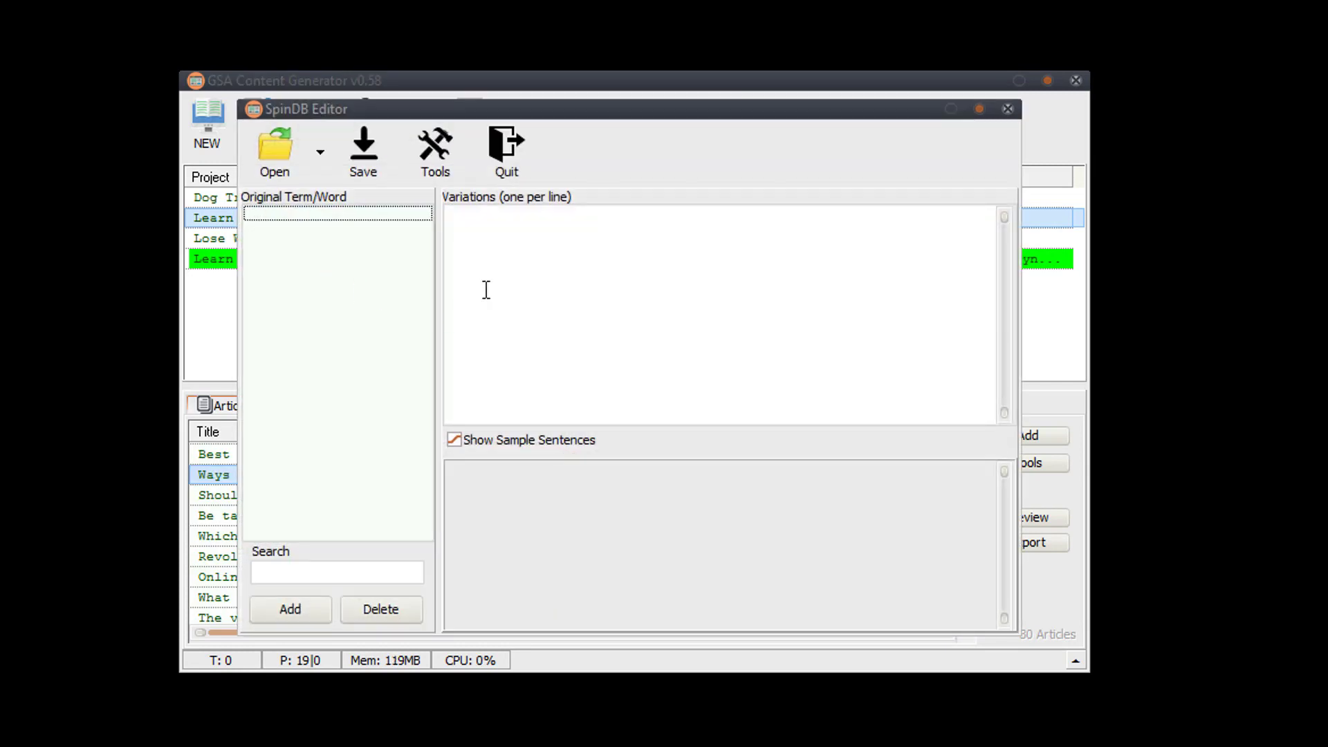
left_click(320, 152)
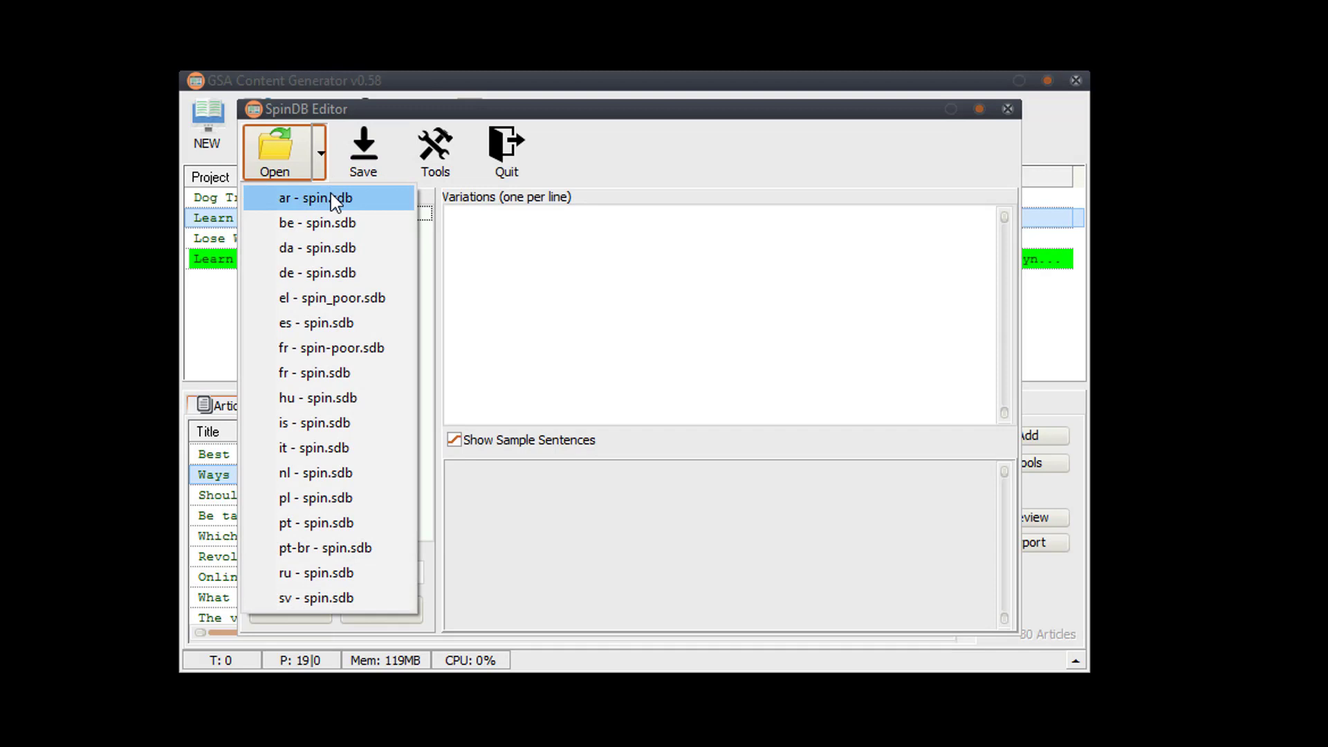
left_click(382, 298)
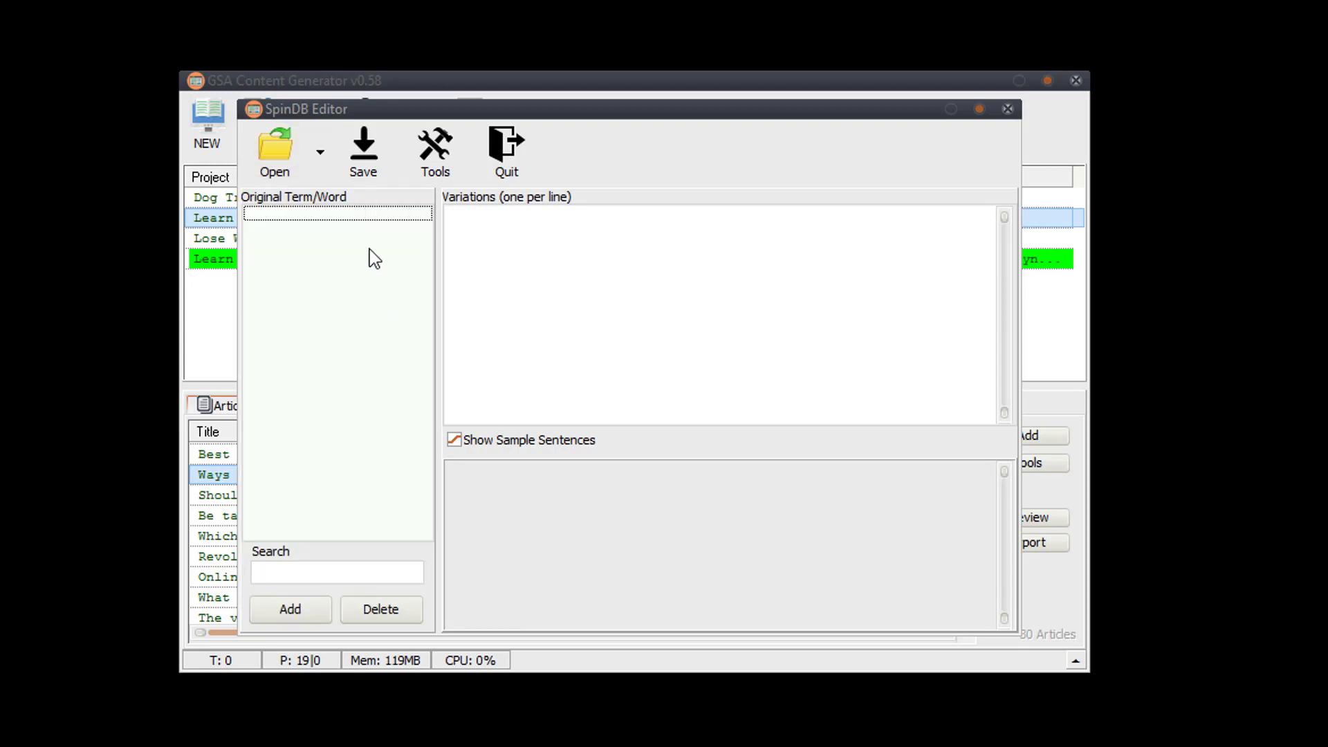
left_click(318, 170)
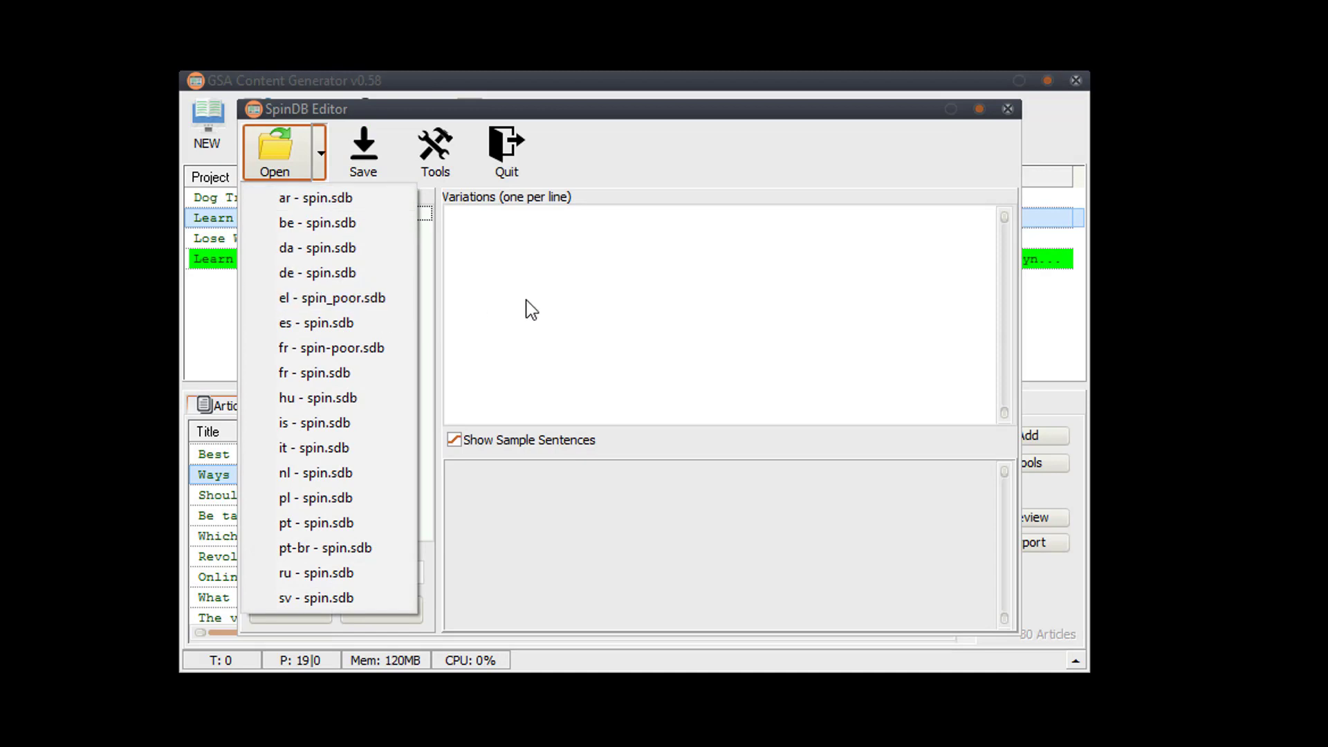
left_click(383, 277)
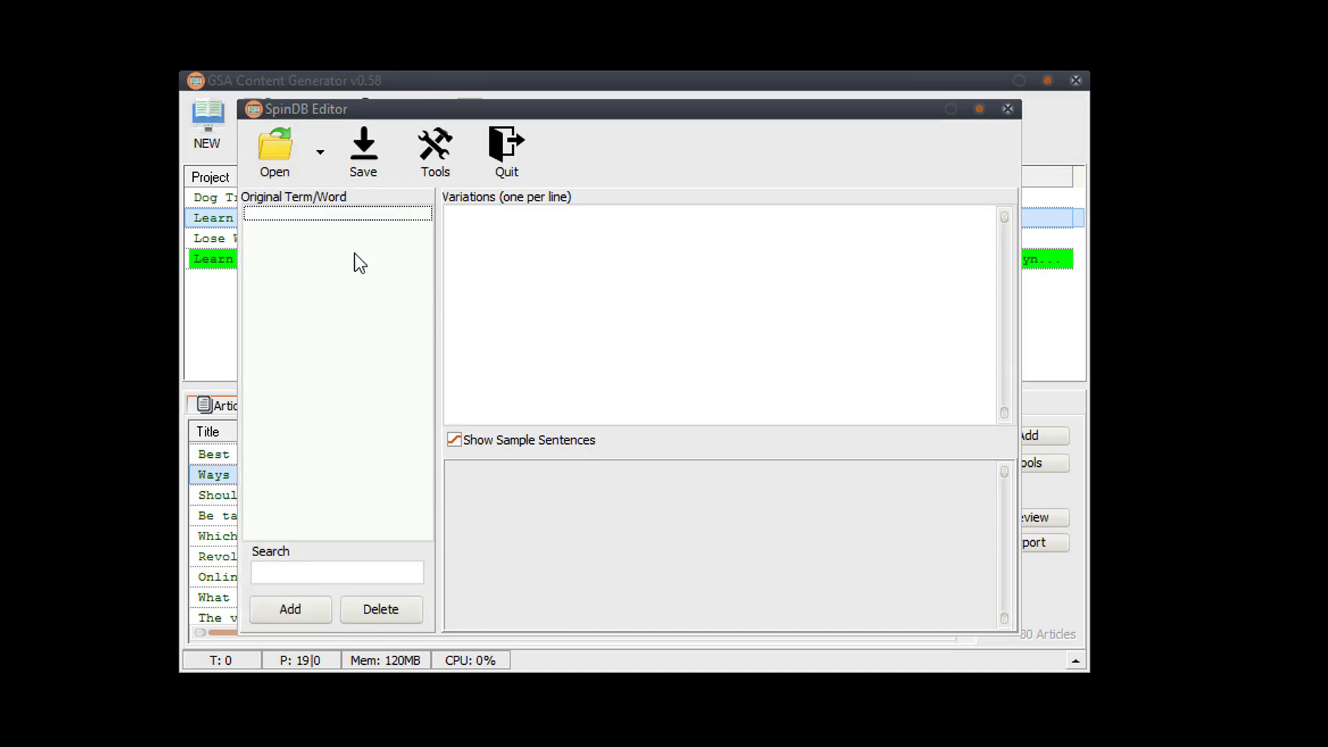
left_click(321, 160)
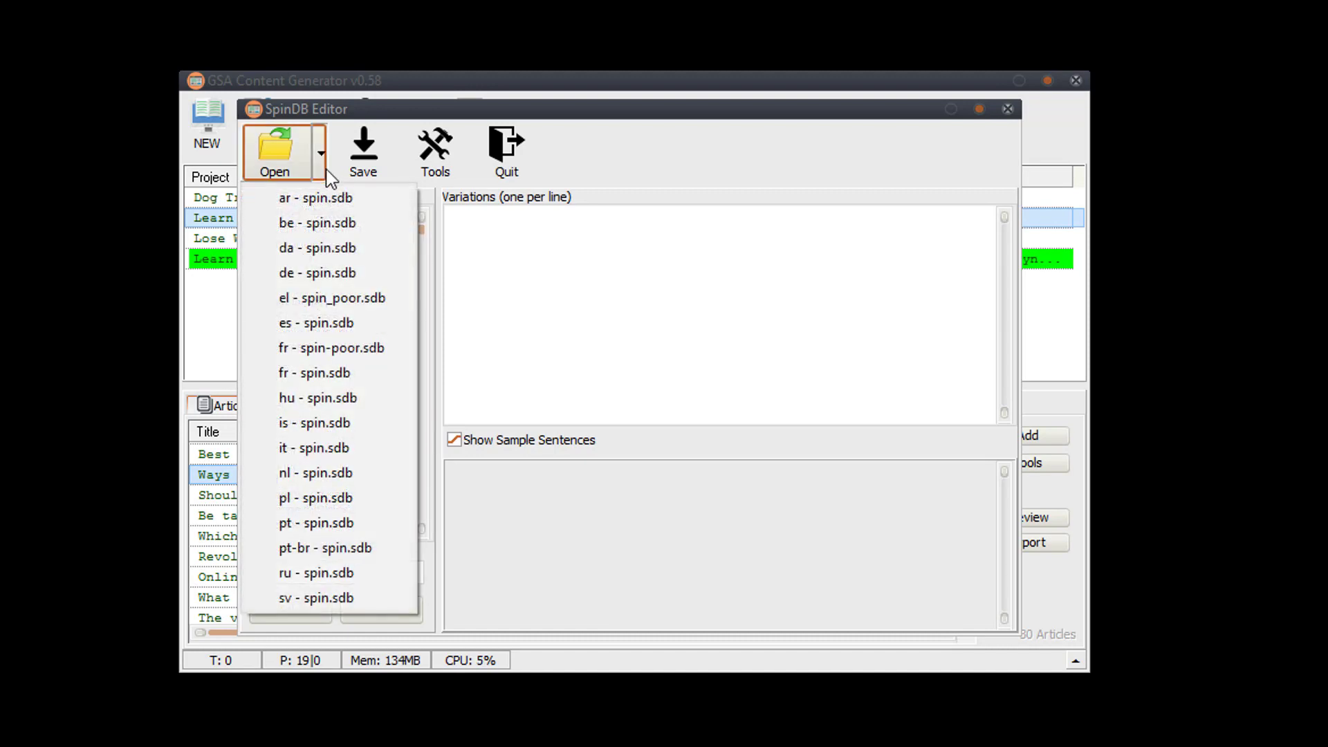
left_click(614, 285)
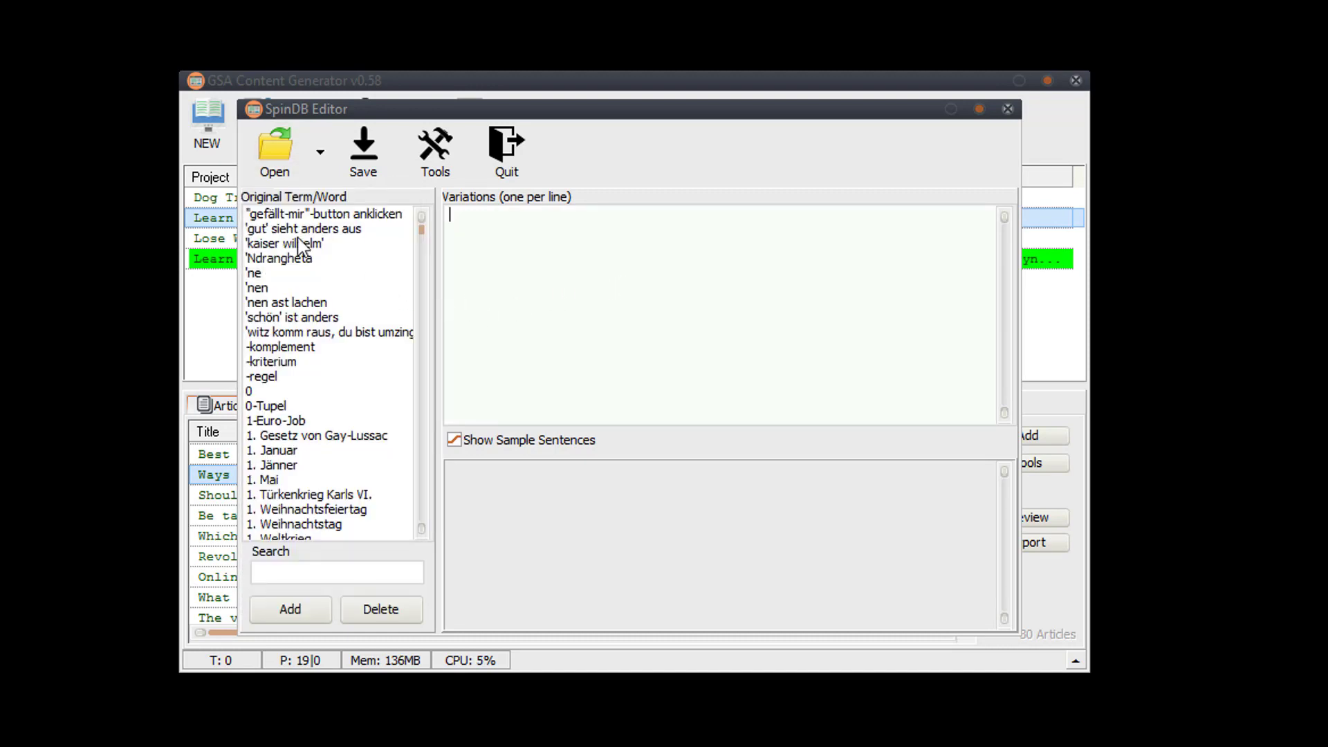
Examine the variations listed for several German terms, including 'kaiser wilhelm', -komplement and 1. Jänner, and close the SpinDB Editor
left_click(341, 217)
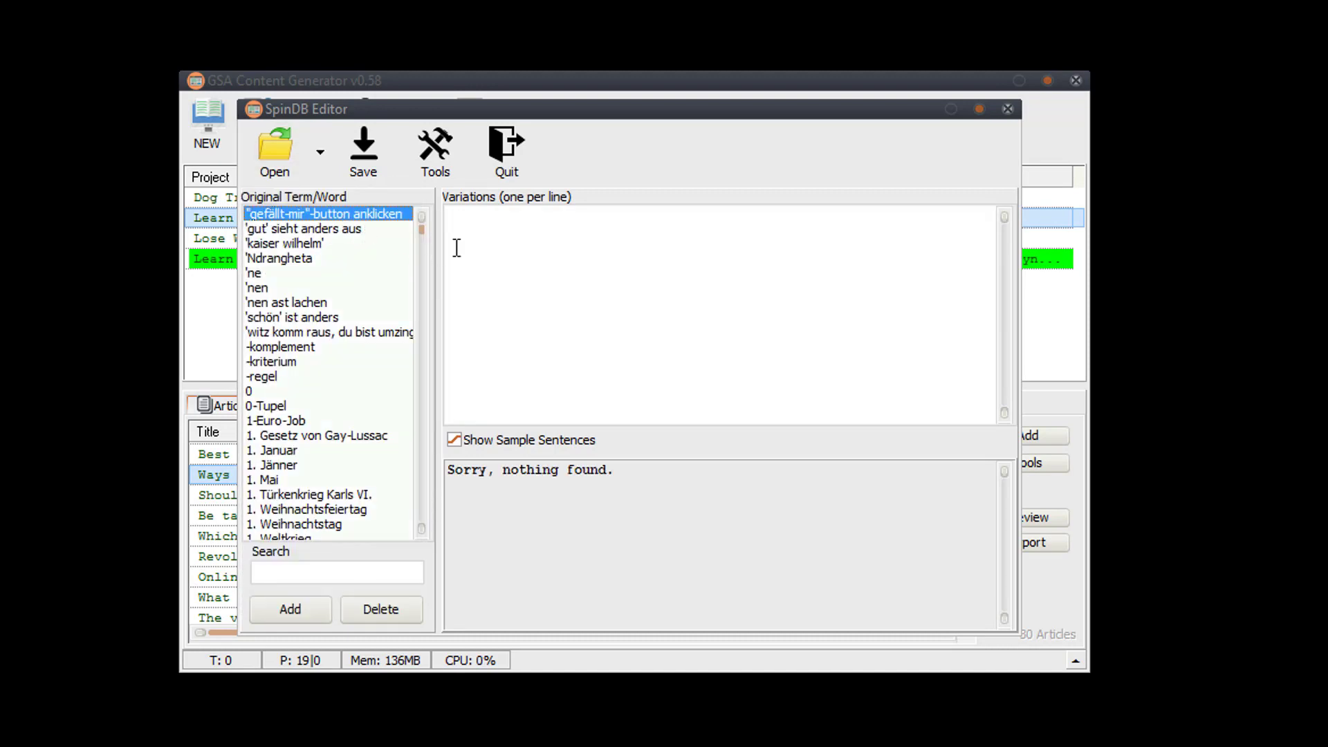
left_click(548, 243)
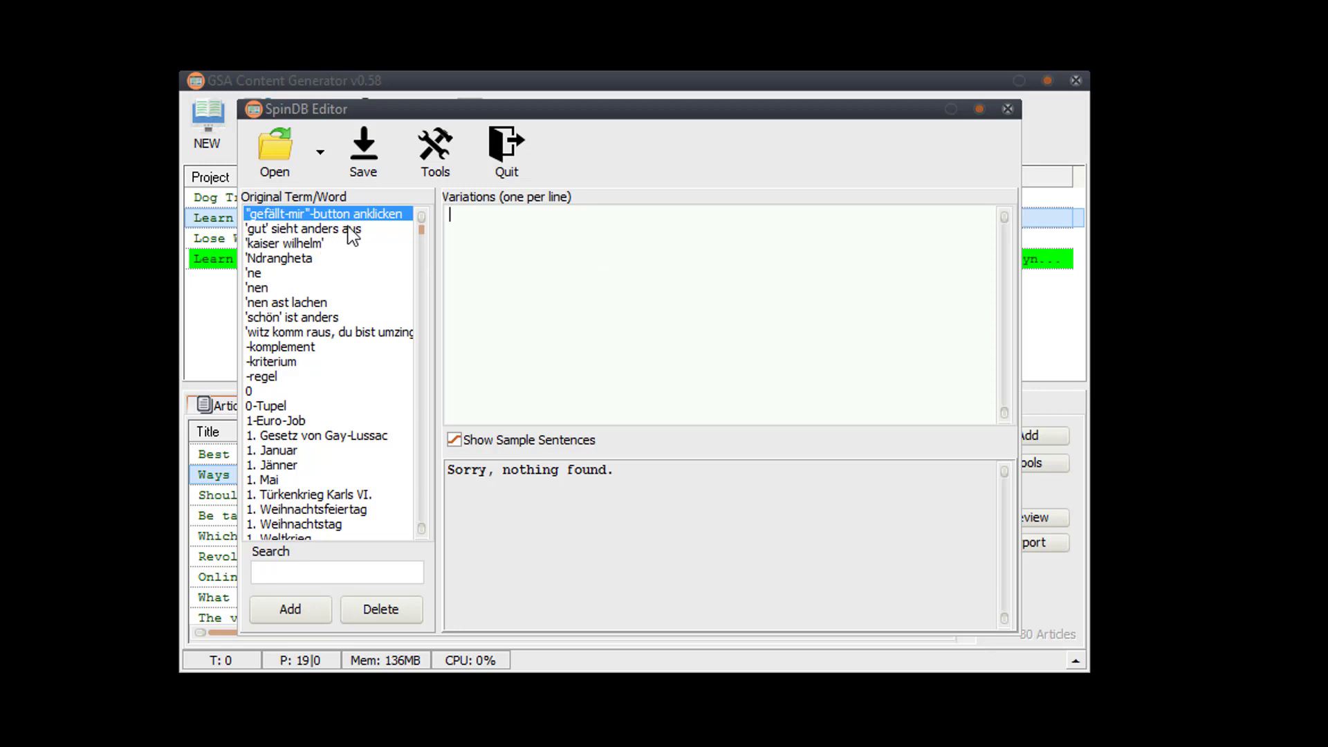
left_click(316, 248)
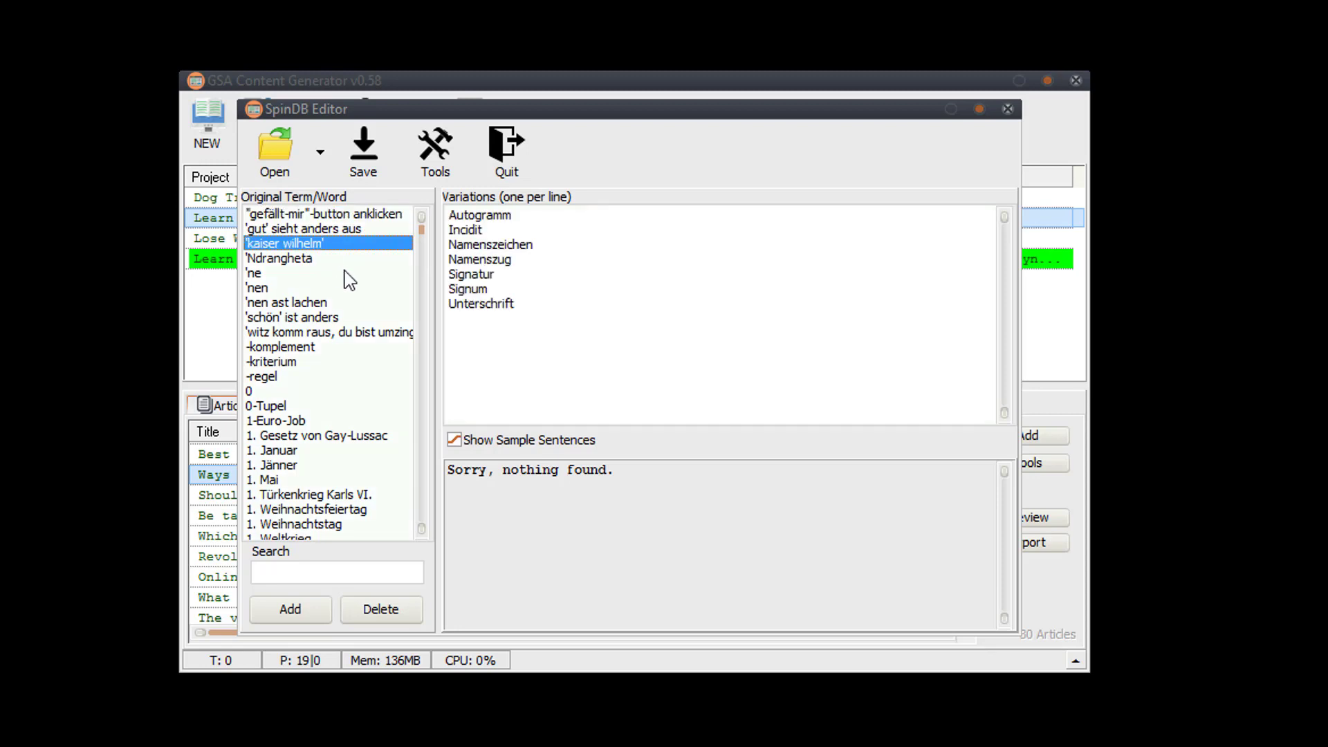
left_click(336, 261)
left_click(339, 305)
left_click(339, 344)
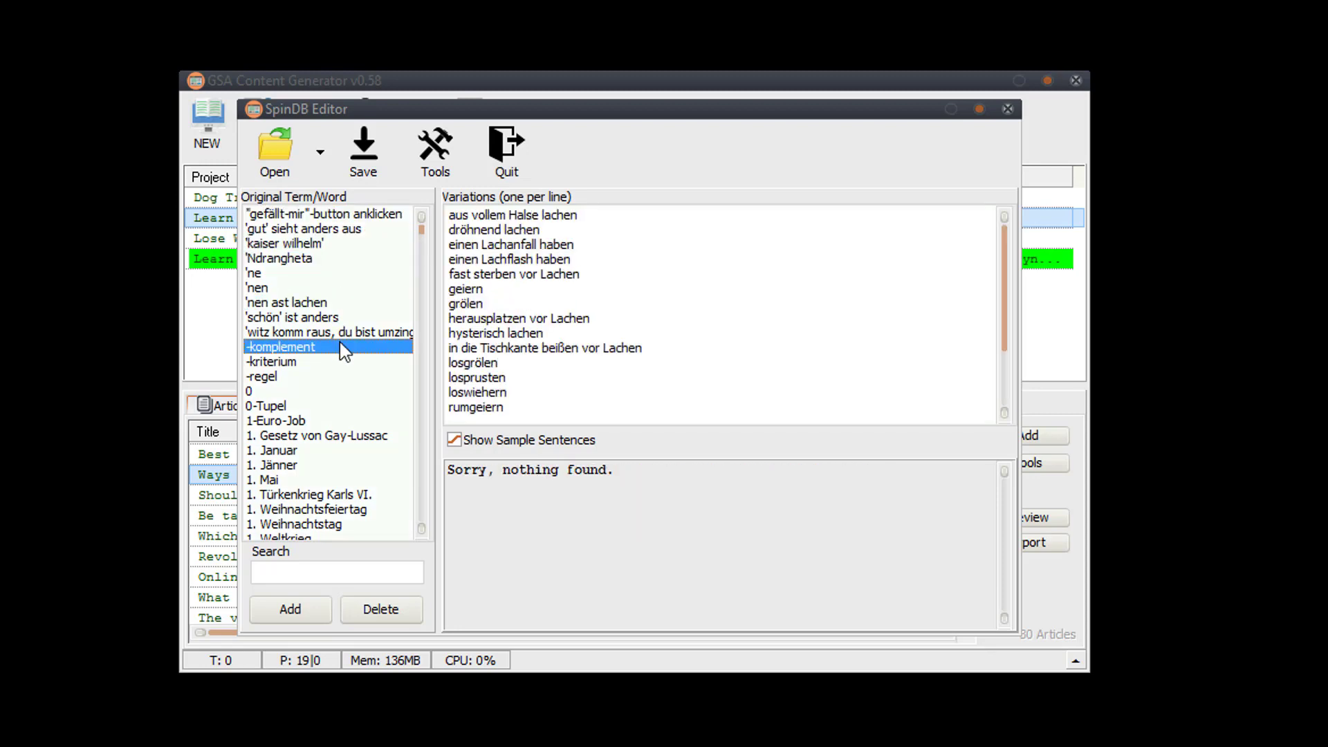
left_click(334, 404)
left_click(343, 465)
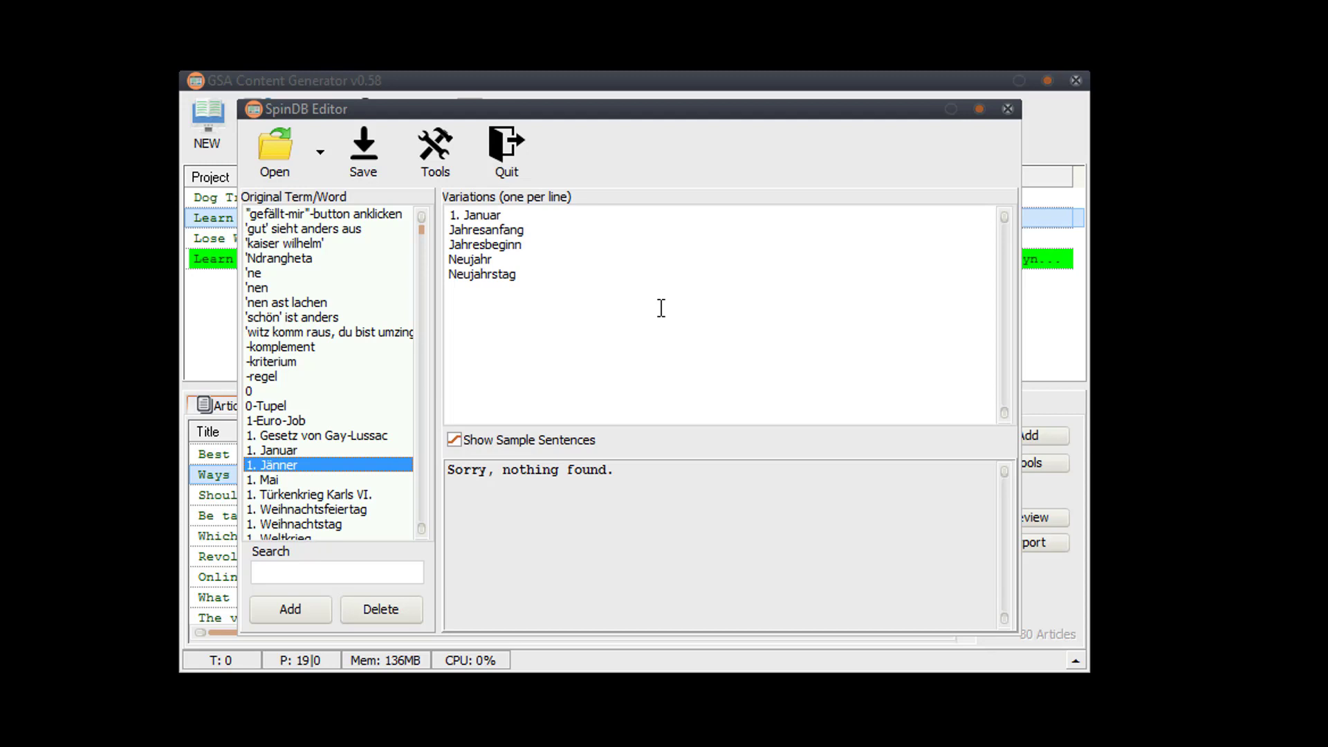
left_click(1008, 110)
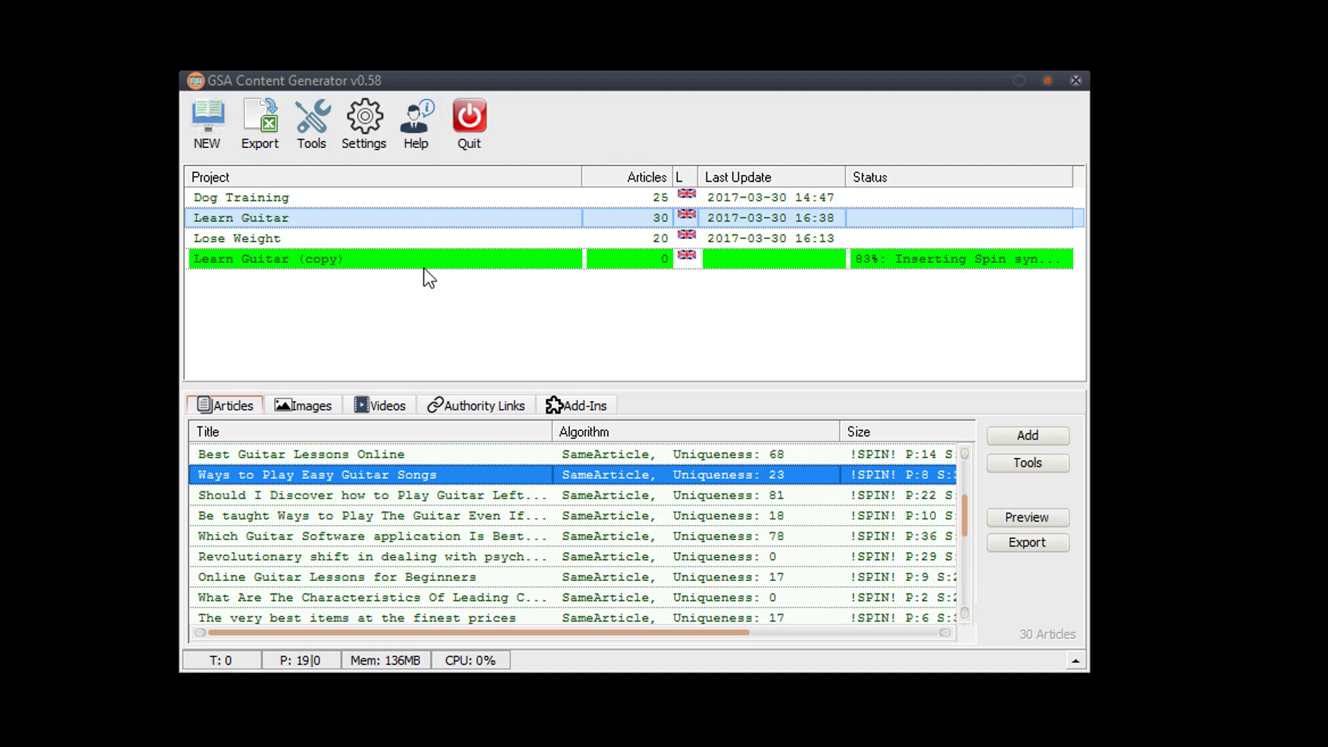
Clear the Learn Guitar project selection and look through the available Tools and Help commands
left_click(417, 337)
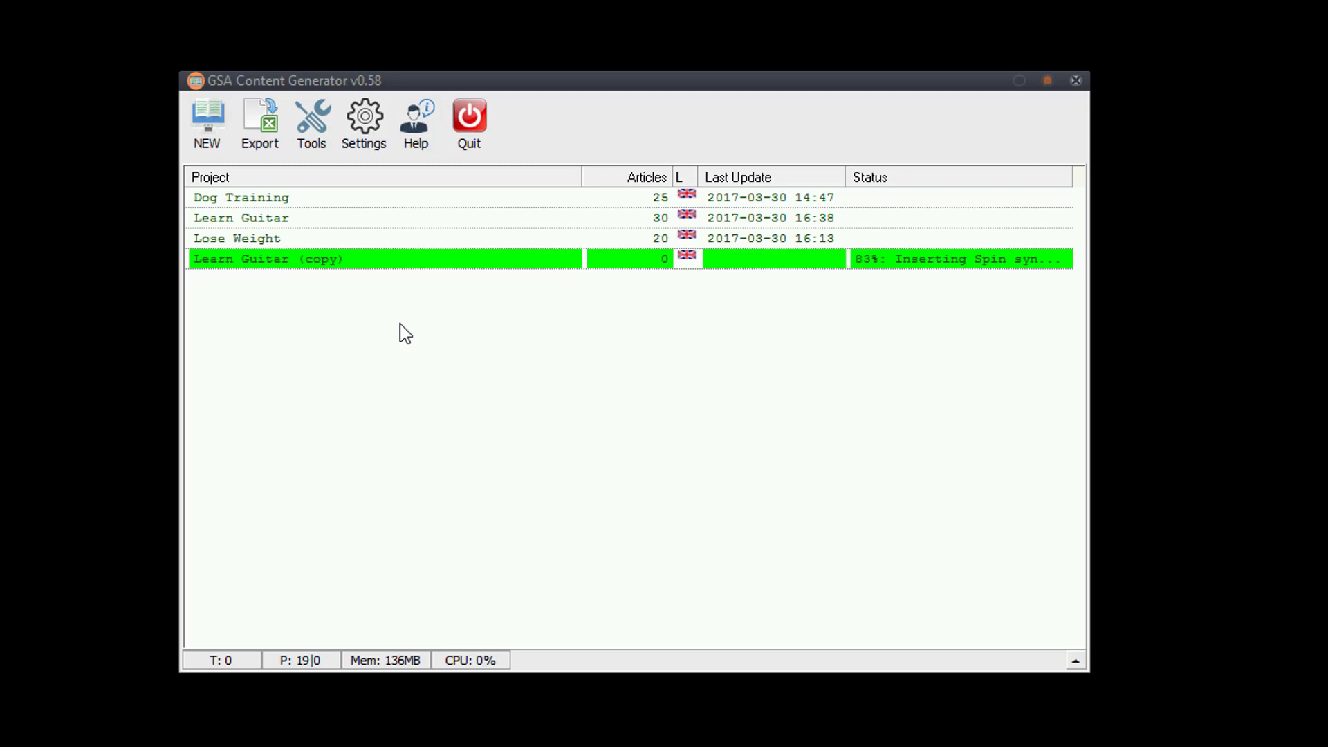
left_click(317, 143)
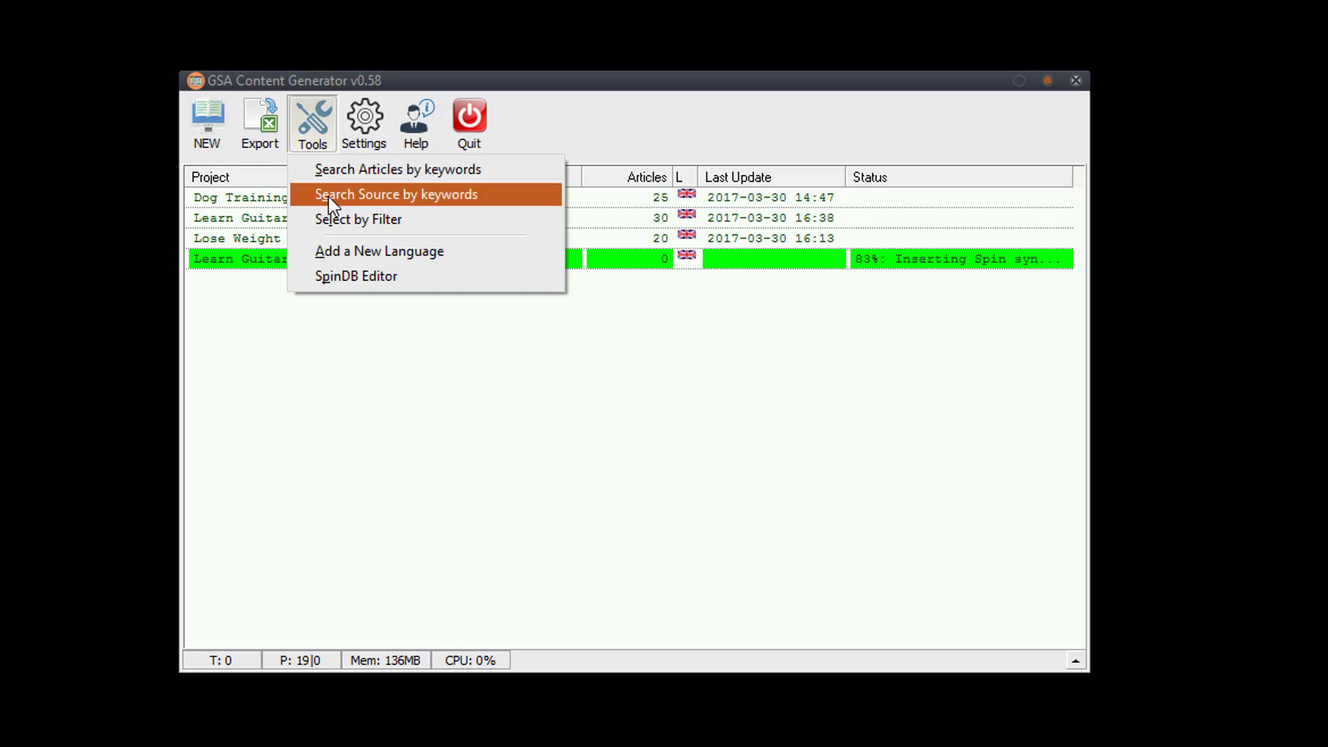
left_click(498, 377)
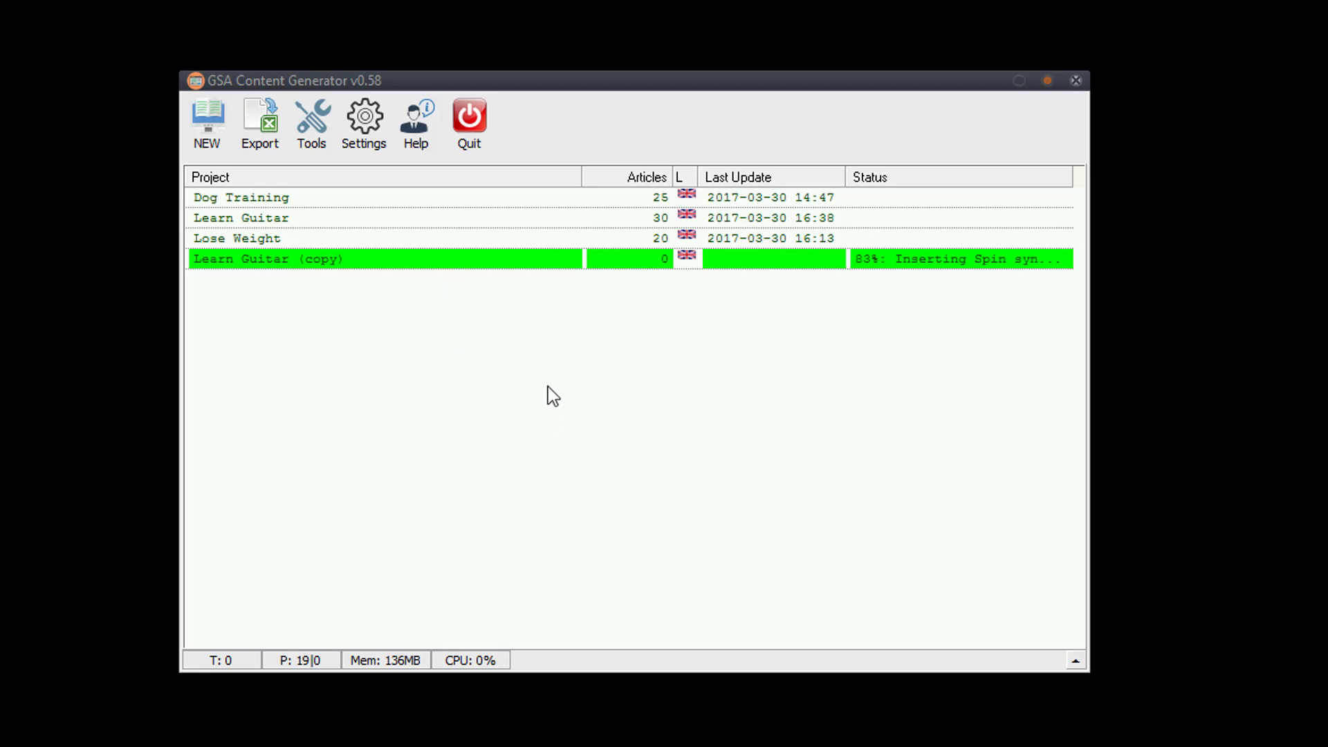
left_click(417, 128)
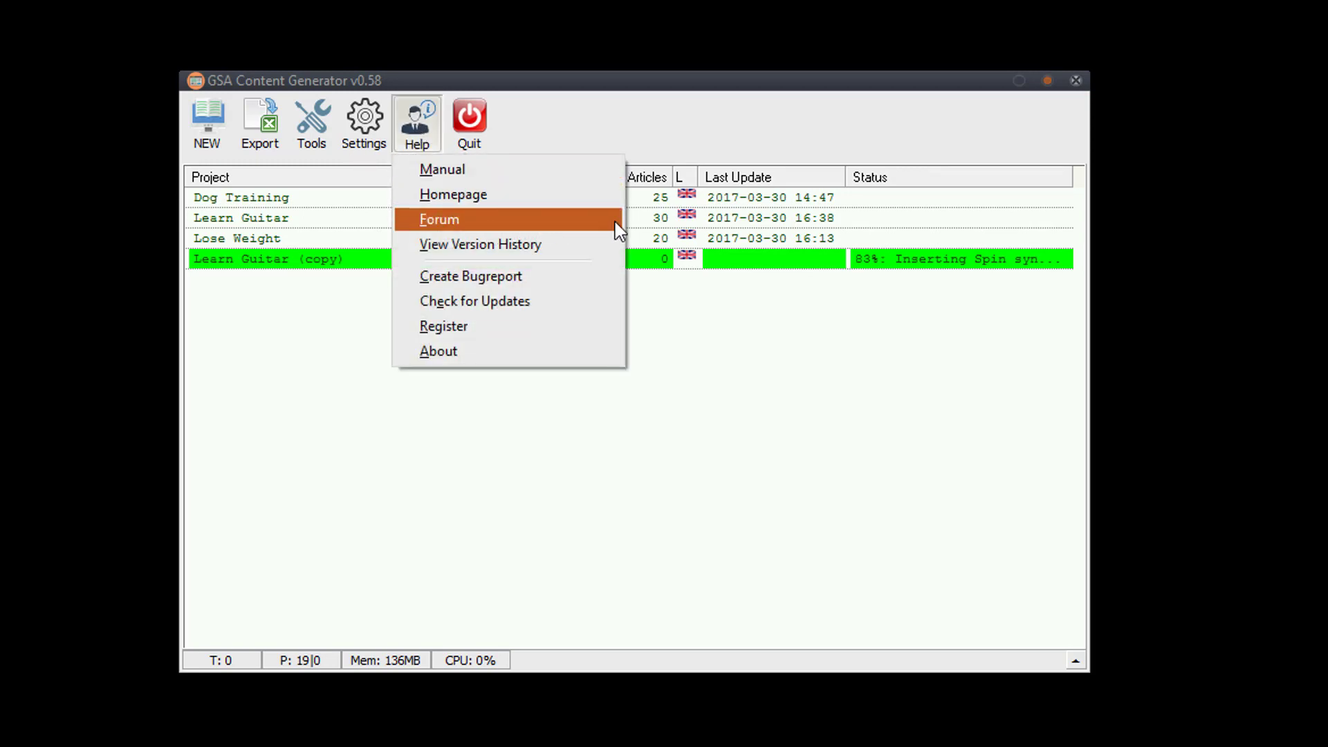
left_click(724, 123)
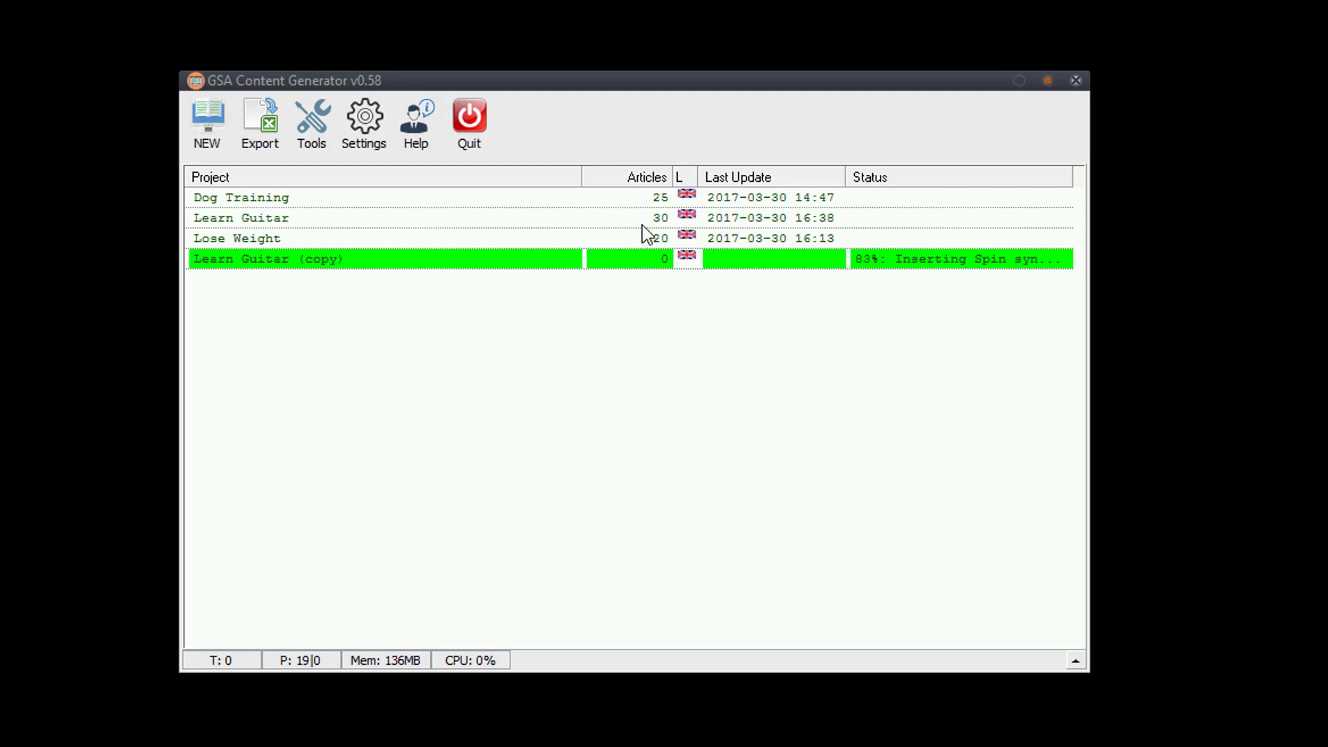
Open the scheduler settings to review the project count, maximum minutes and run-once options, and cancel them
left_click(202, 142)
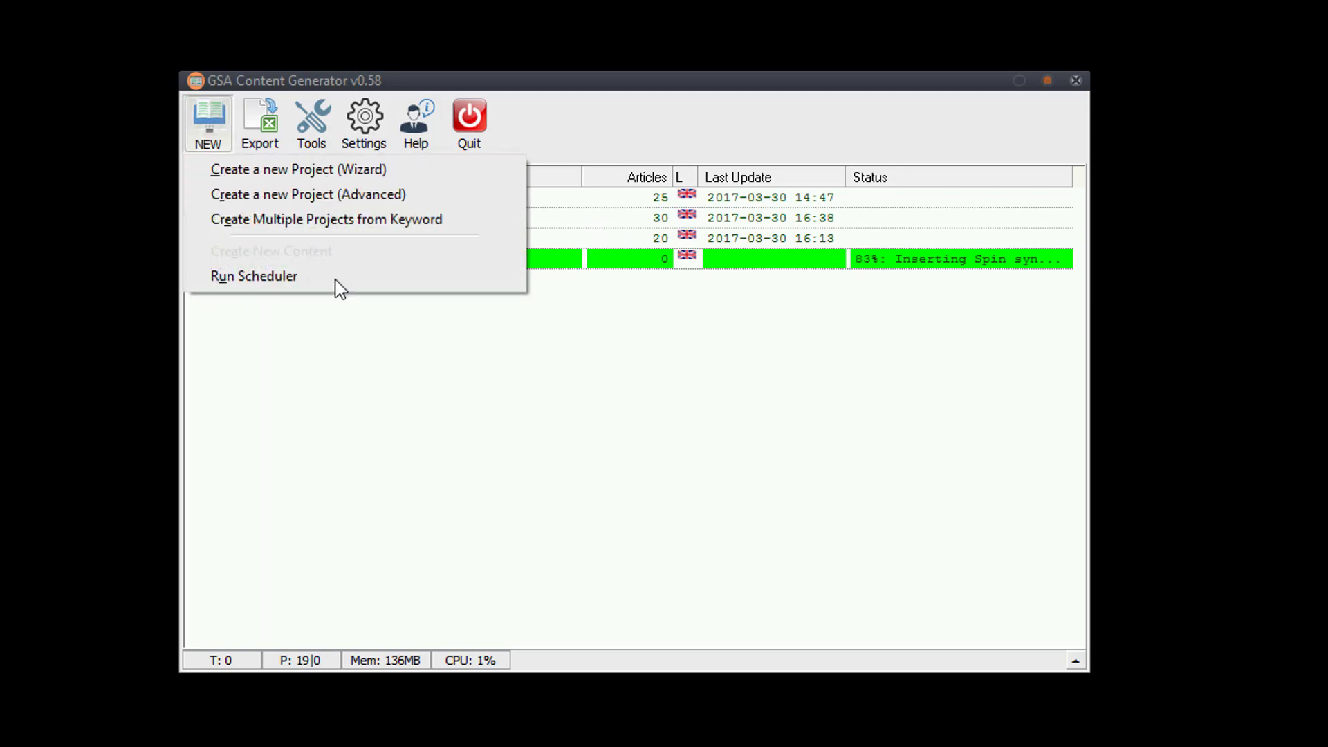
left_click(328, 275)
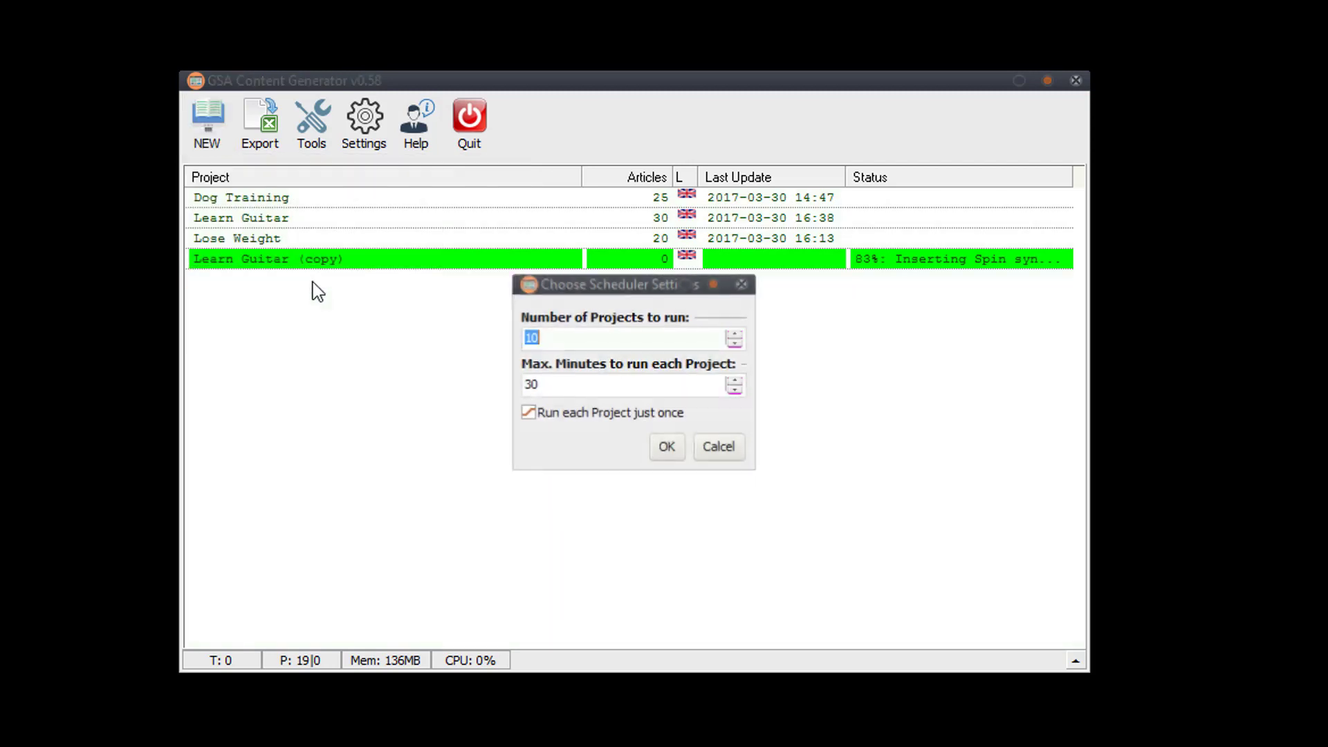
left_click_drag(568, 286, 455, 282)
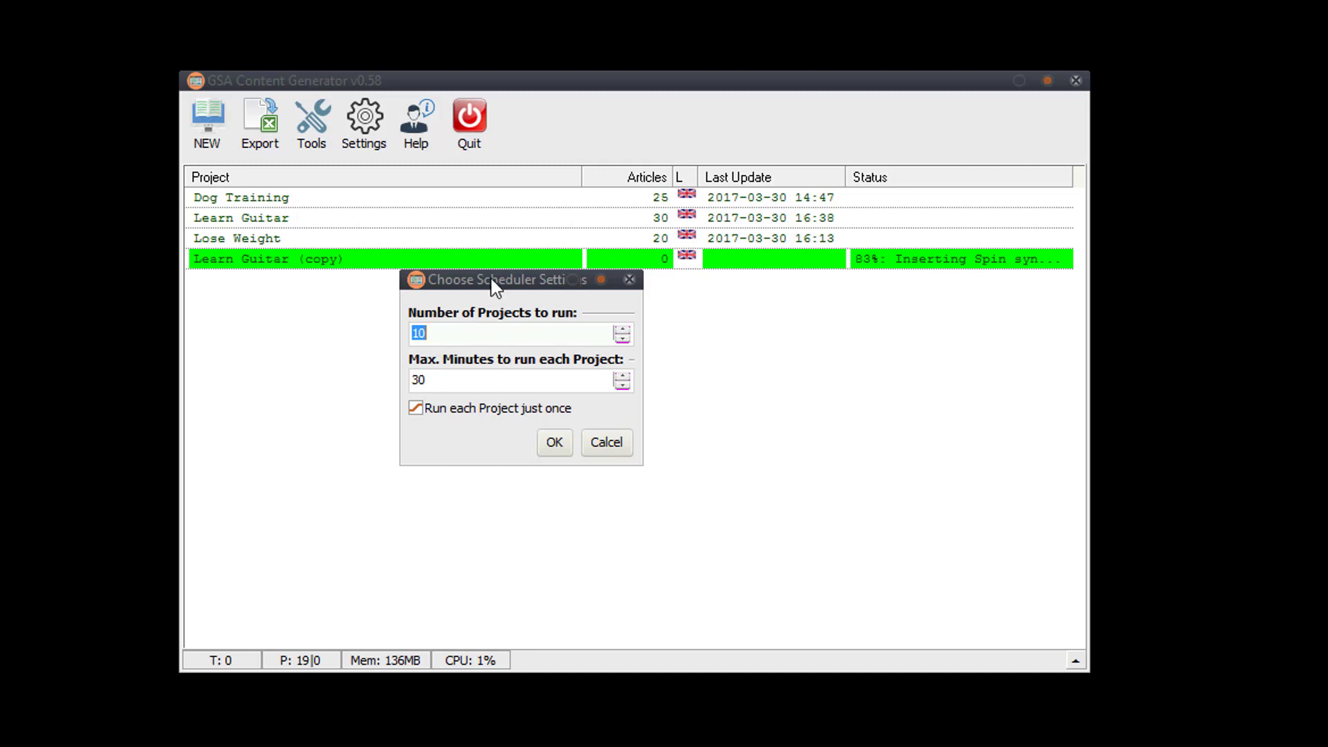
left_click_drag(492, 280, 428, 283)
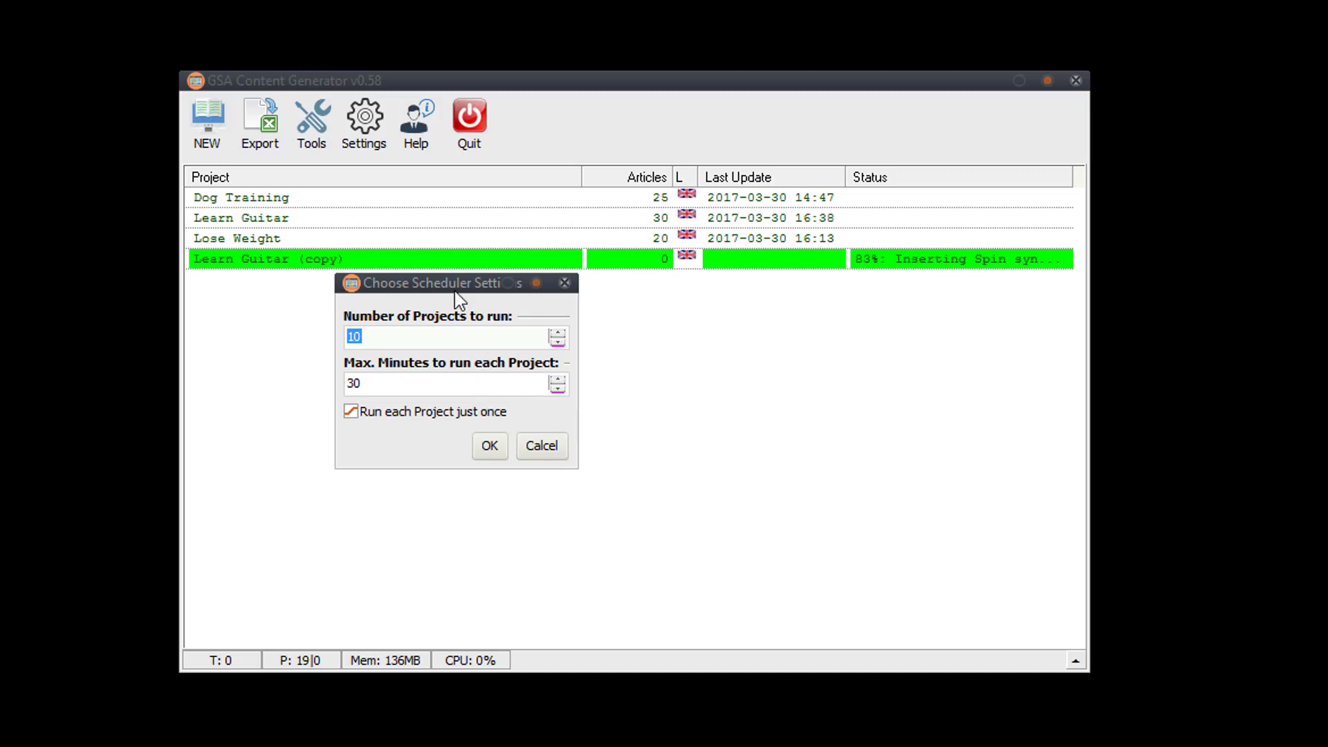
left_click_drag(447, 284, 485, 297)
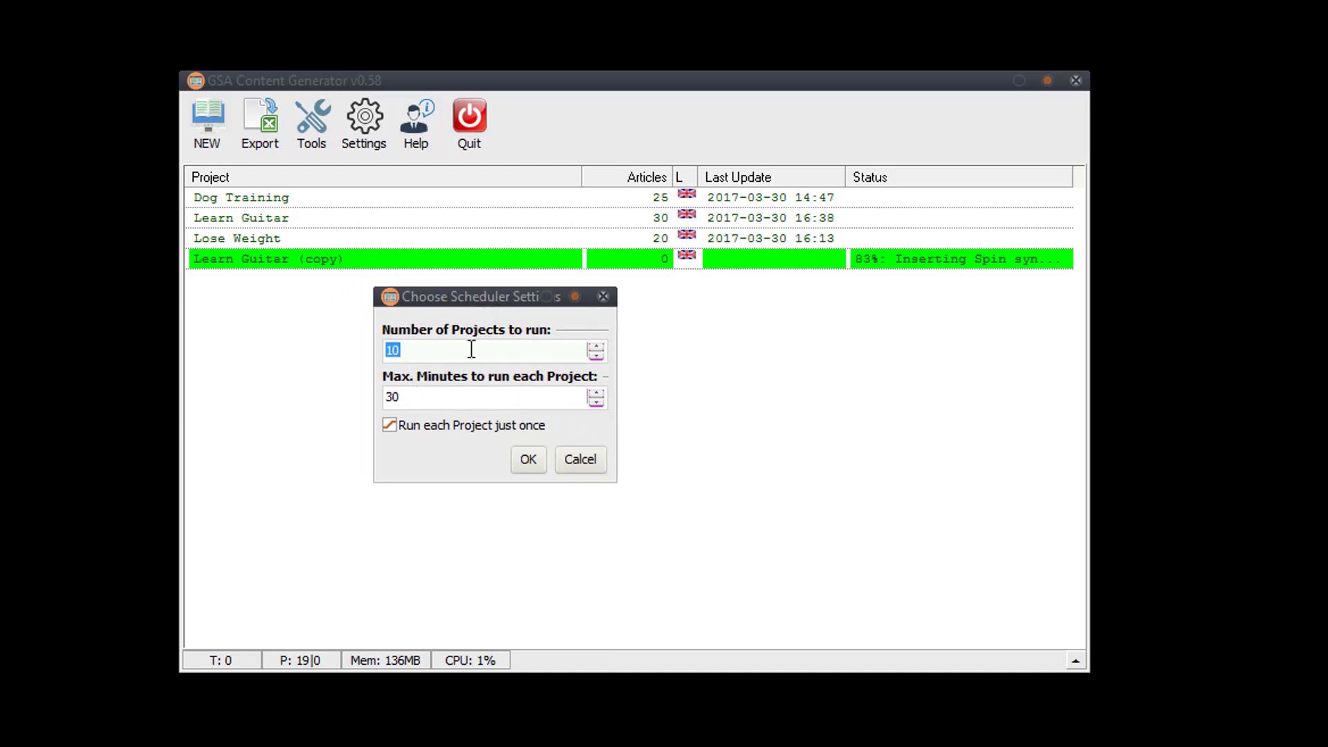
left_click(581, 460)
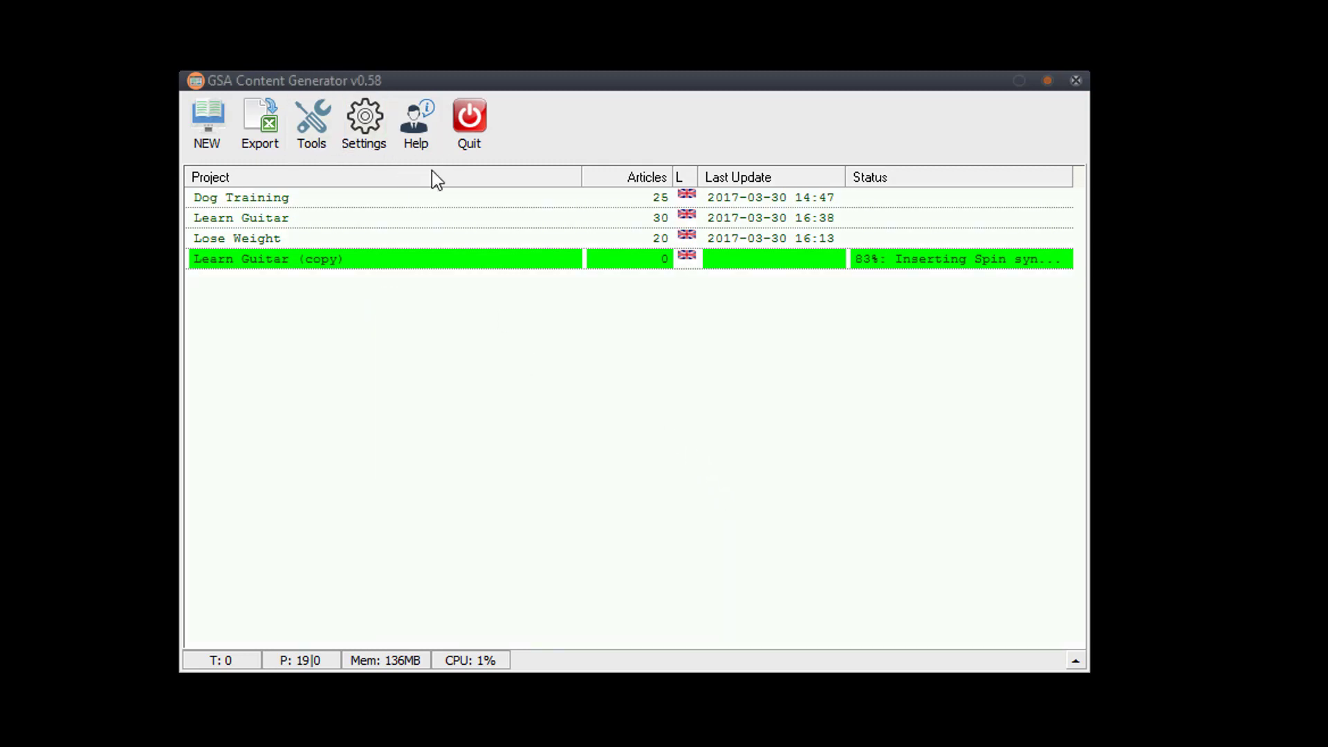